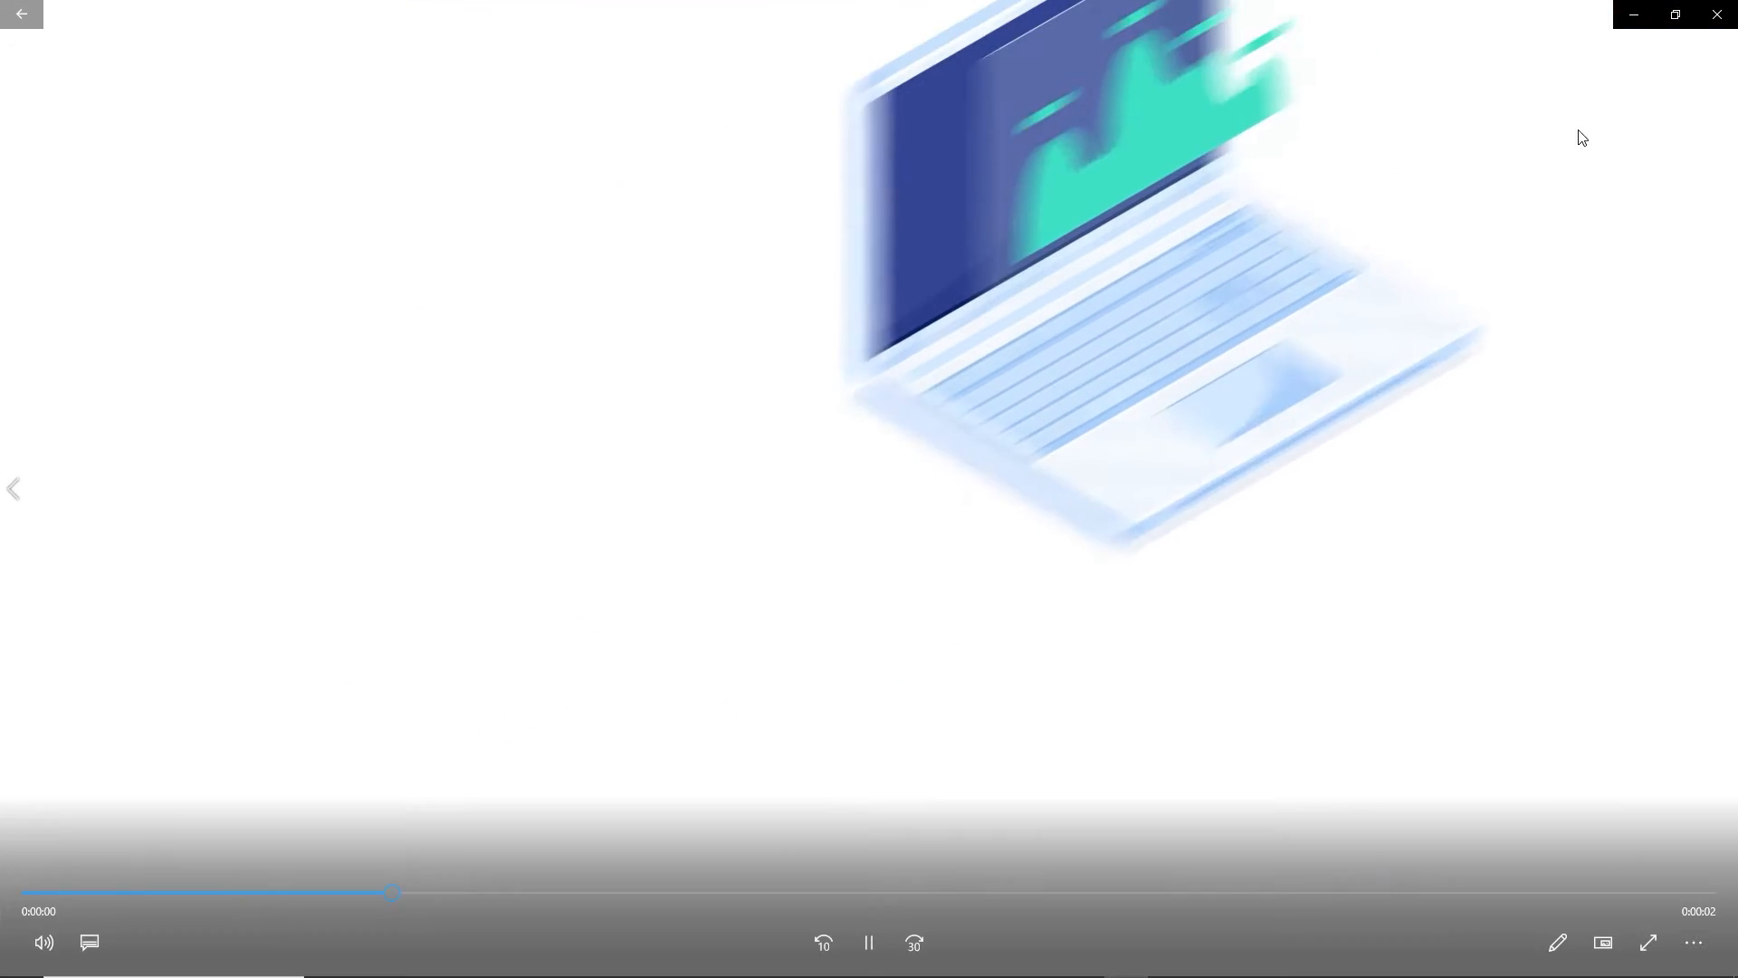
Step: Play the rendered 2-5d.mp4 video from the render folder to examine the full isometric animation
click(1623, 20)
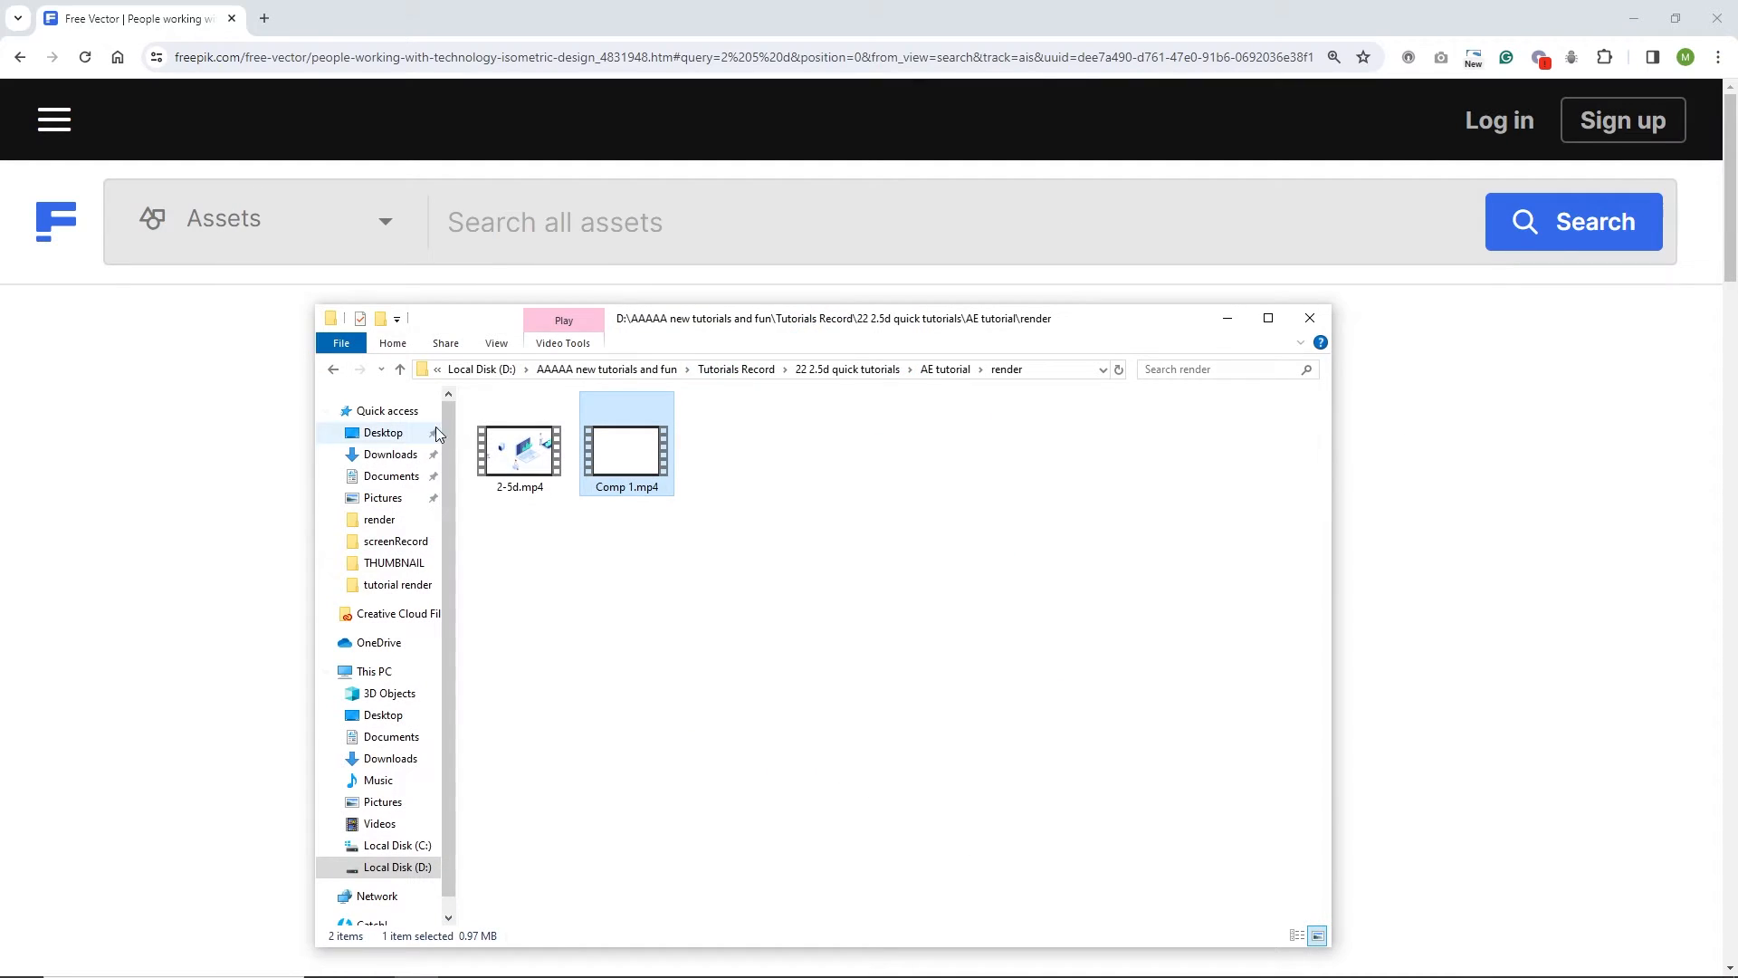
double_click(520, 450)
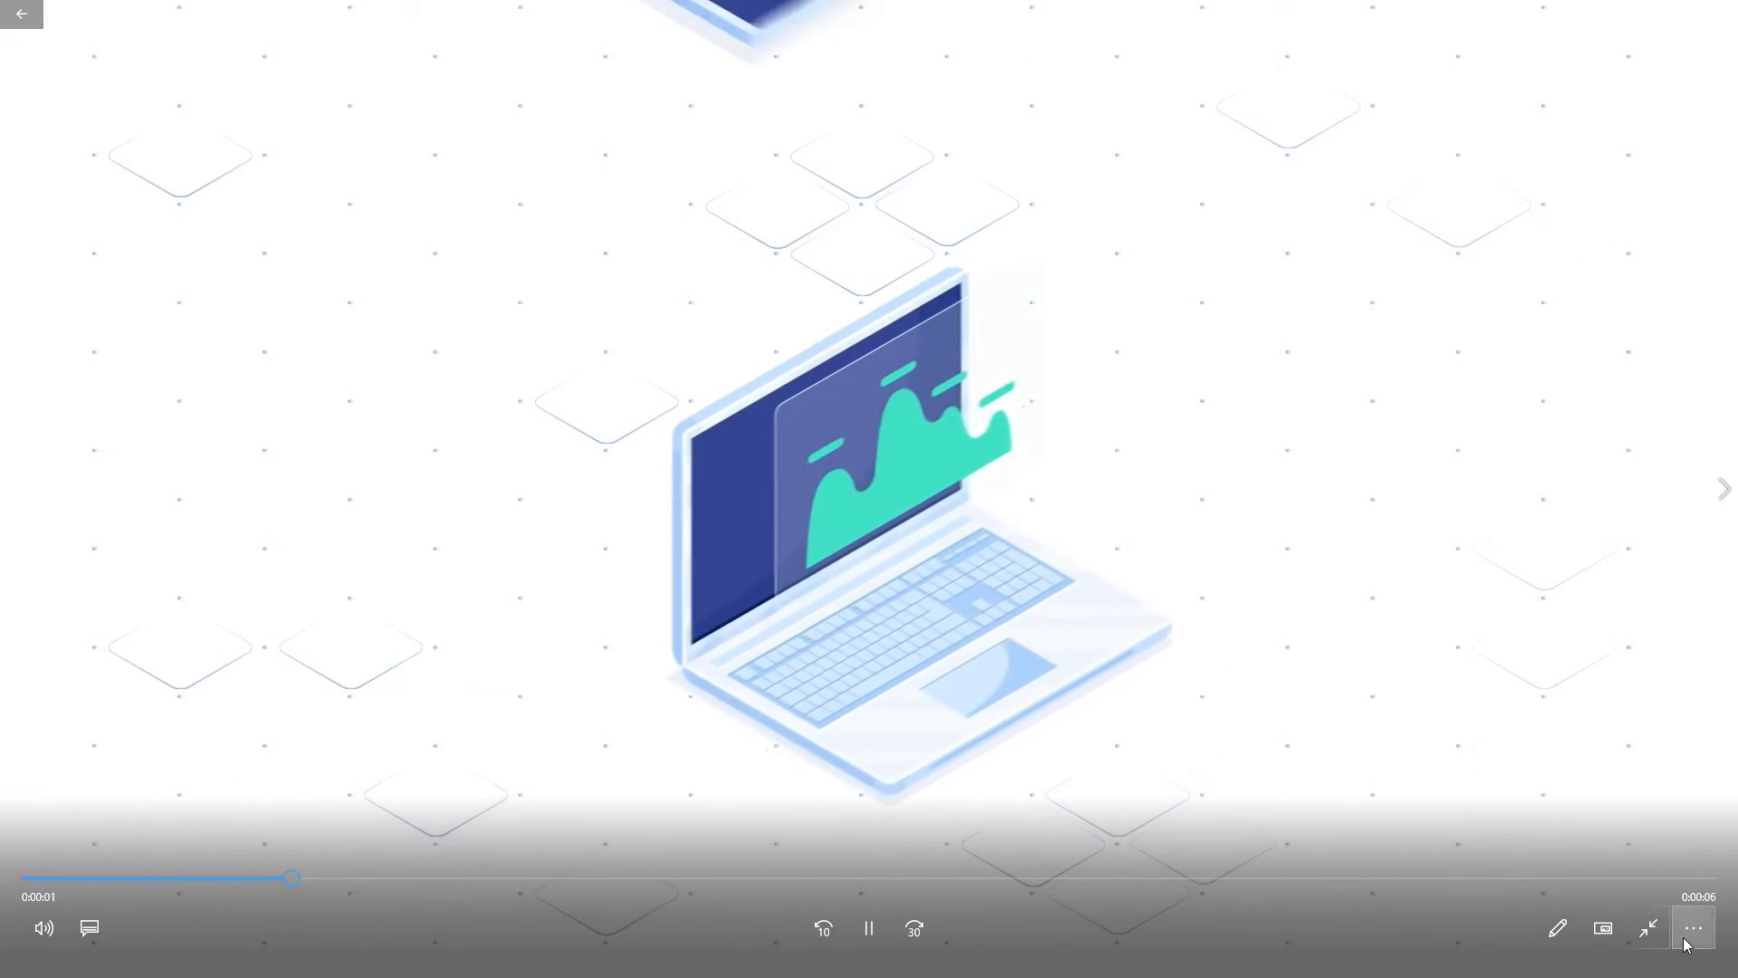
click(1693, 928)
click(1642, 825)
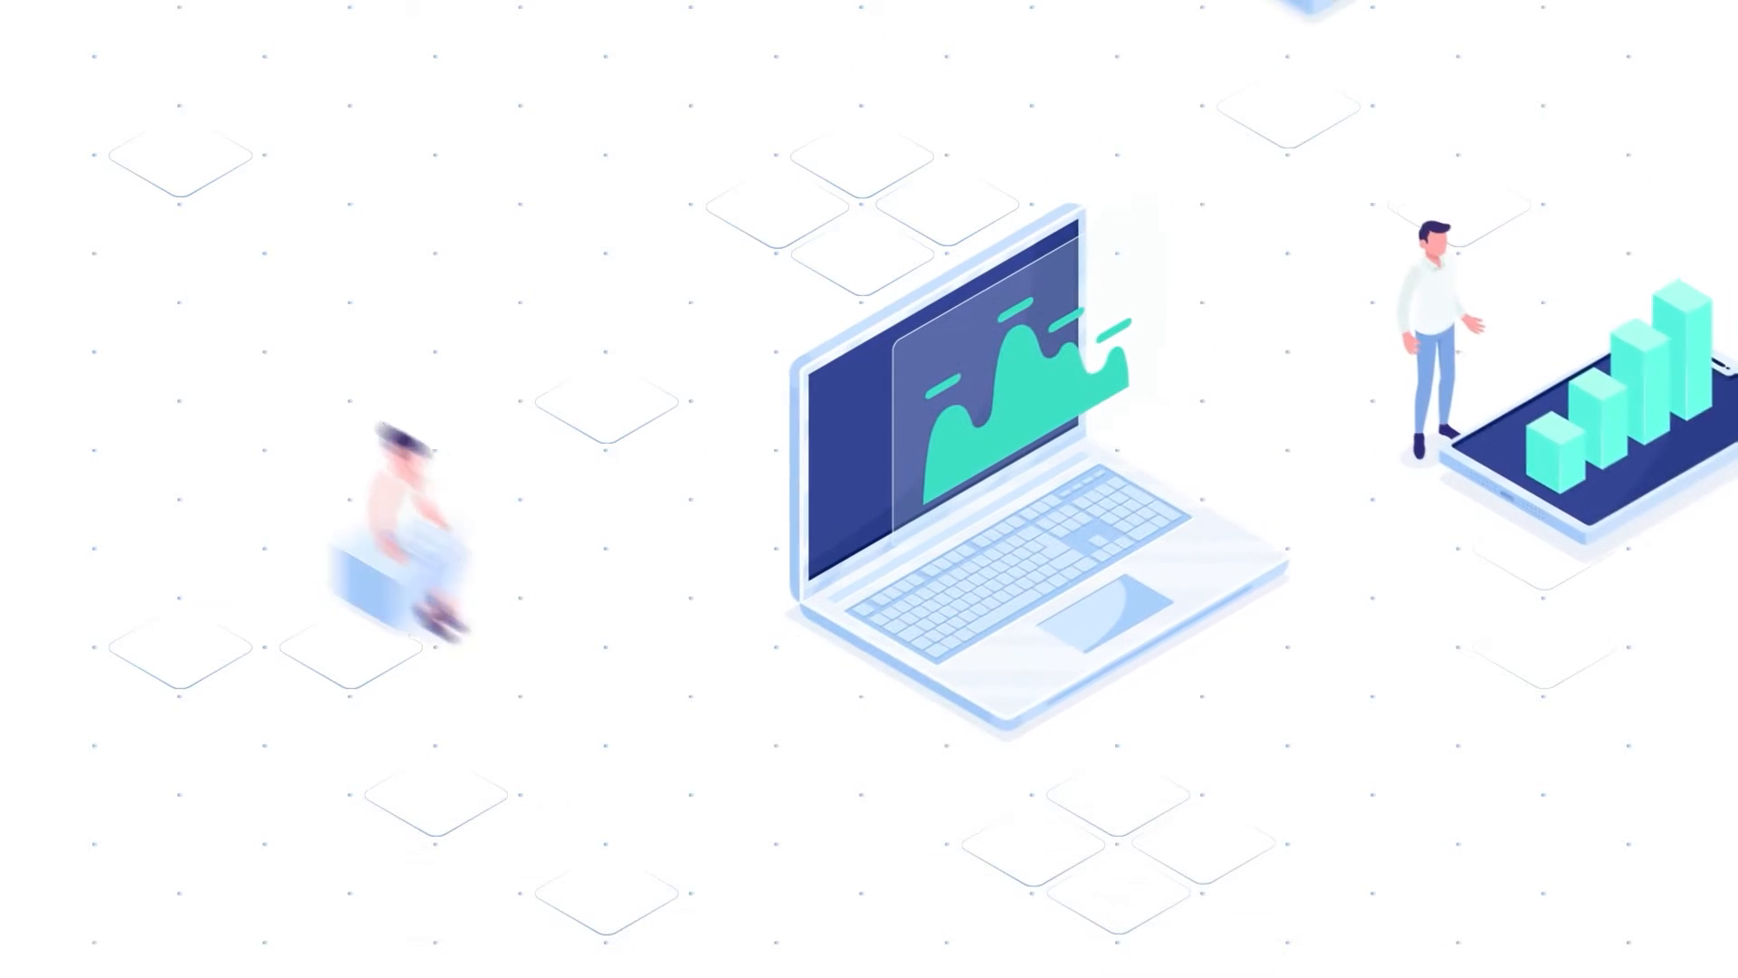
mouse_move(1502, 156)
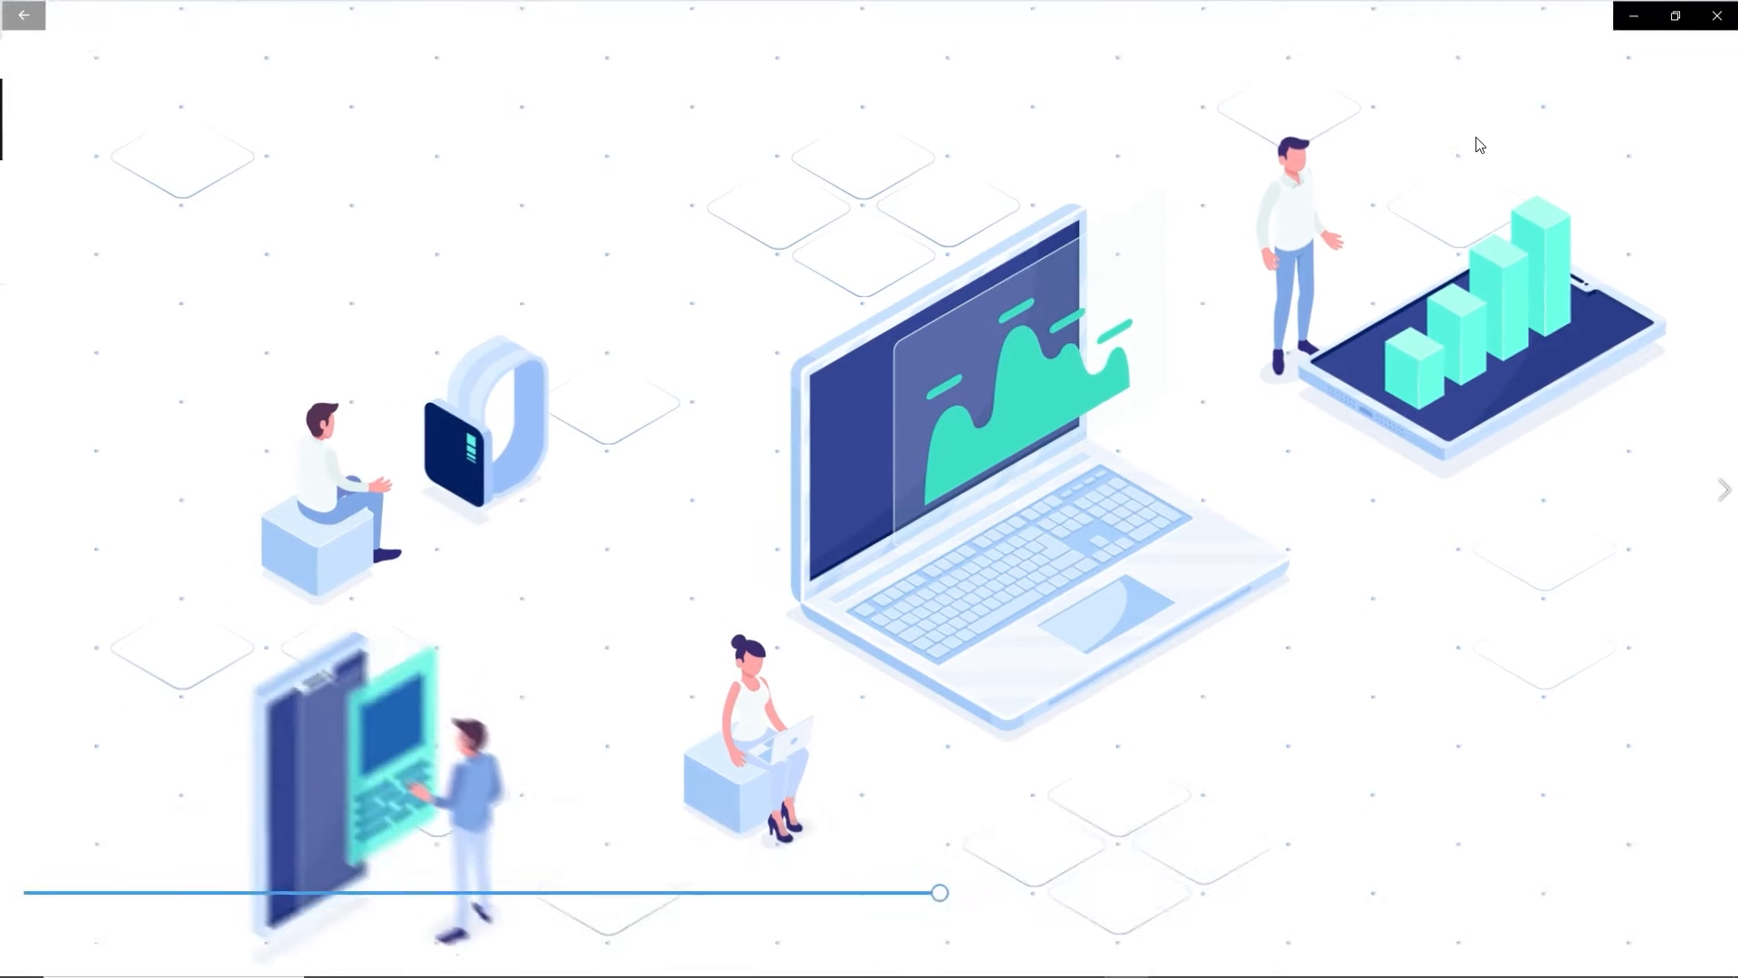
click(1636, 15)
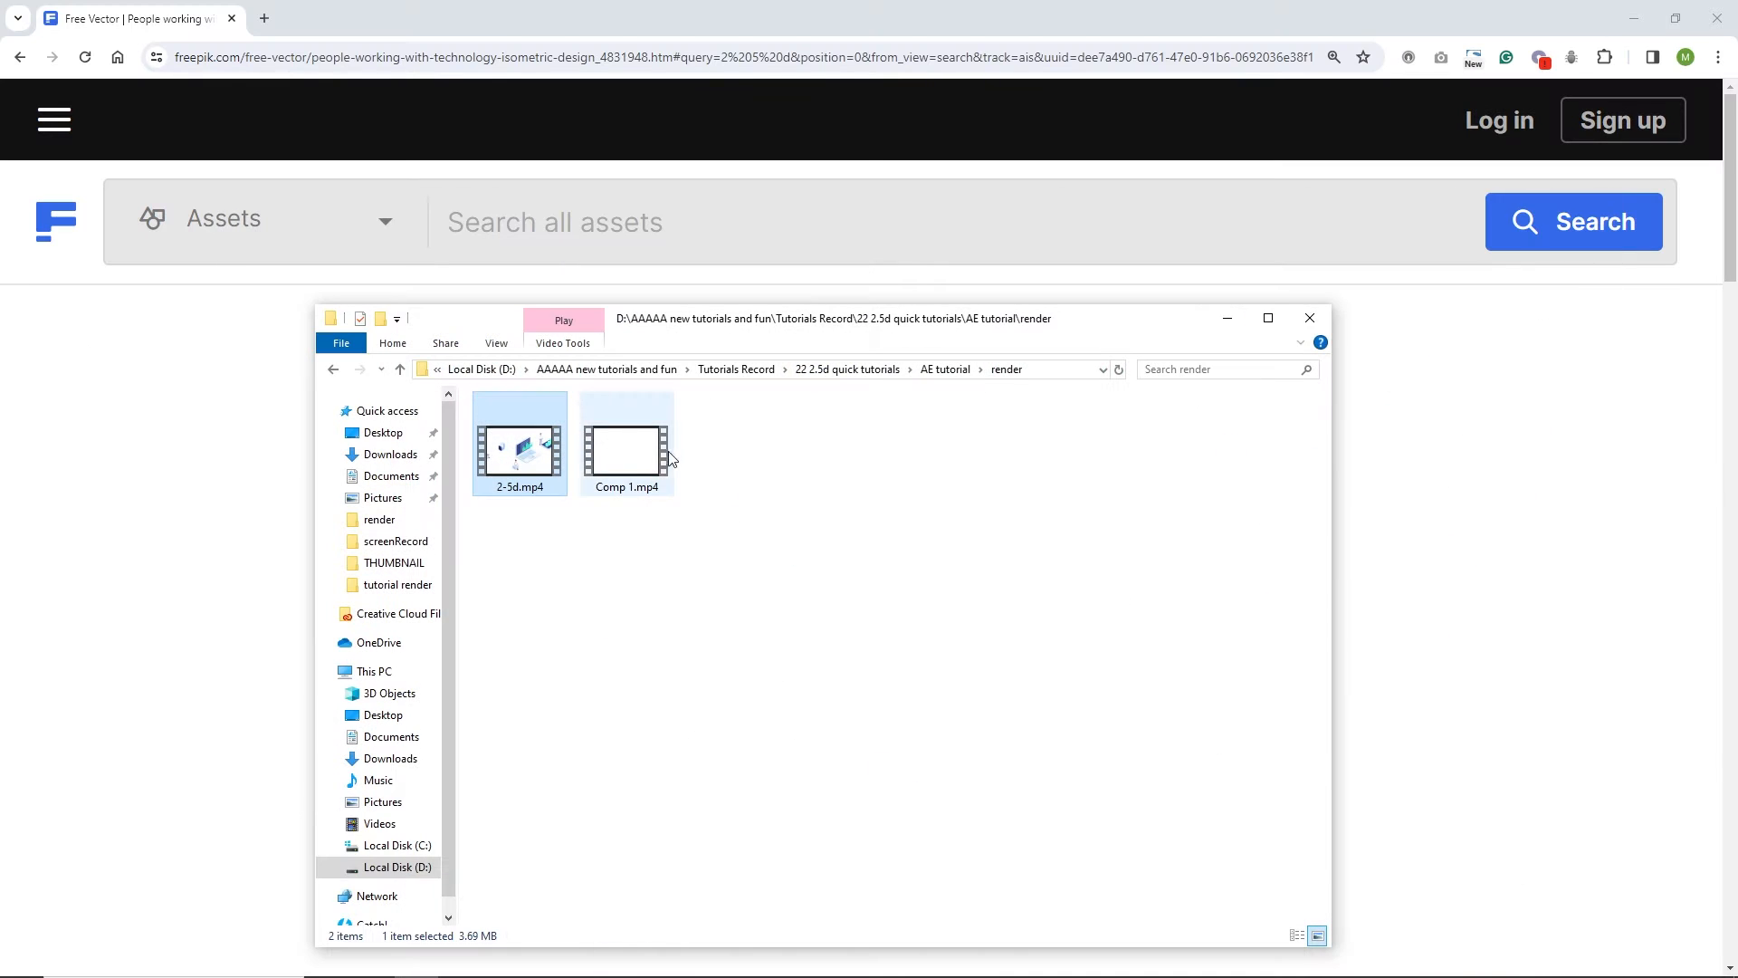
Step: Play the rendered Comp 1.mp4 video to examine the laptop's slide-in movement
double_click(639, 464)
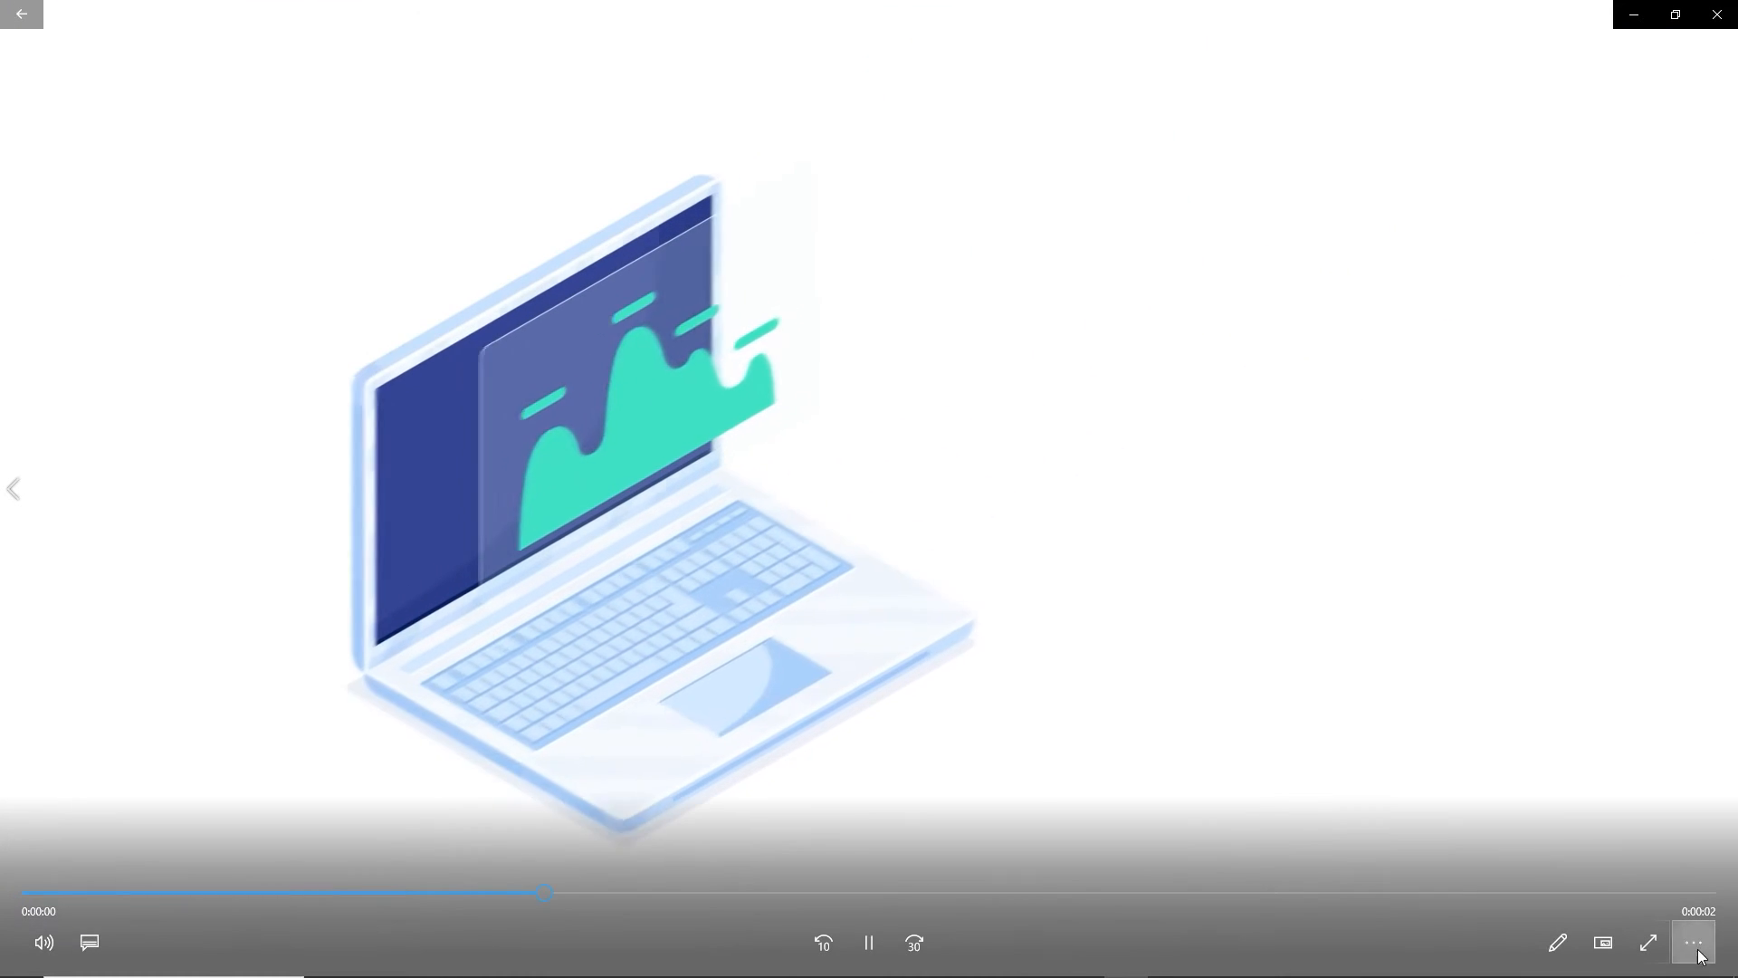
click(1692, 941)
click(1647, 855)
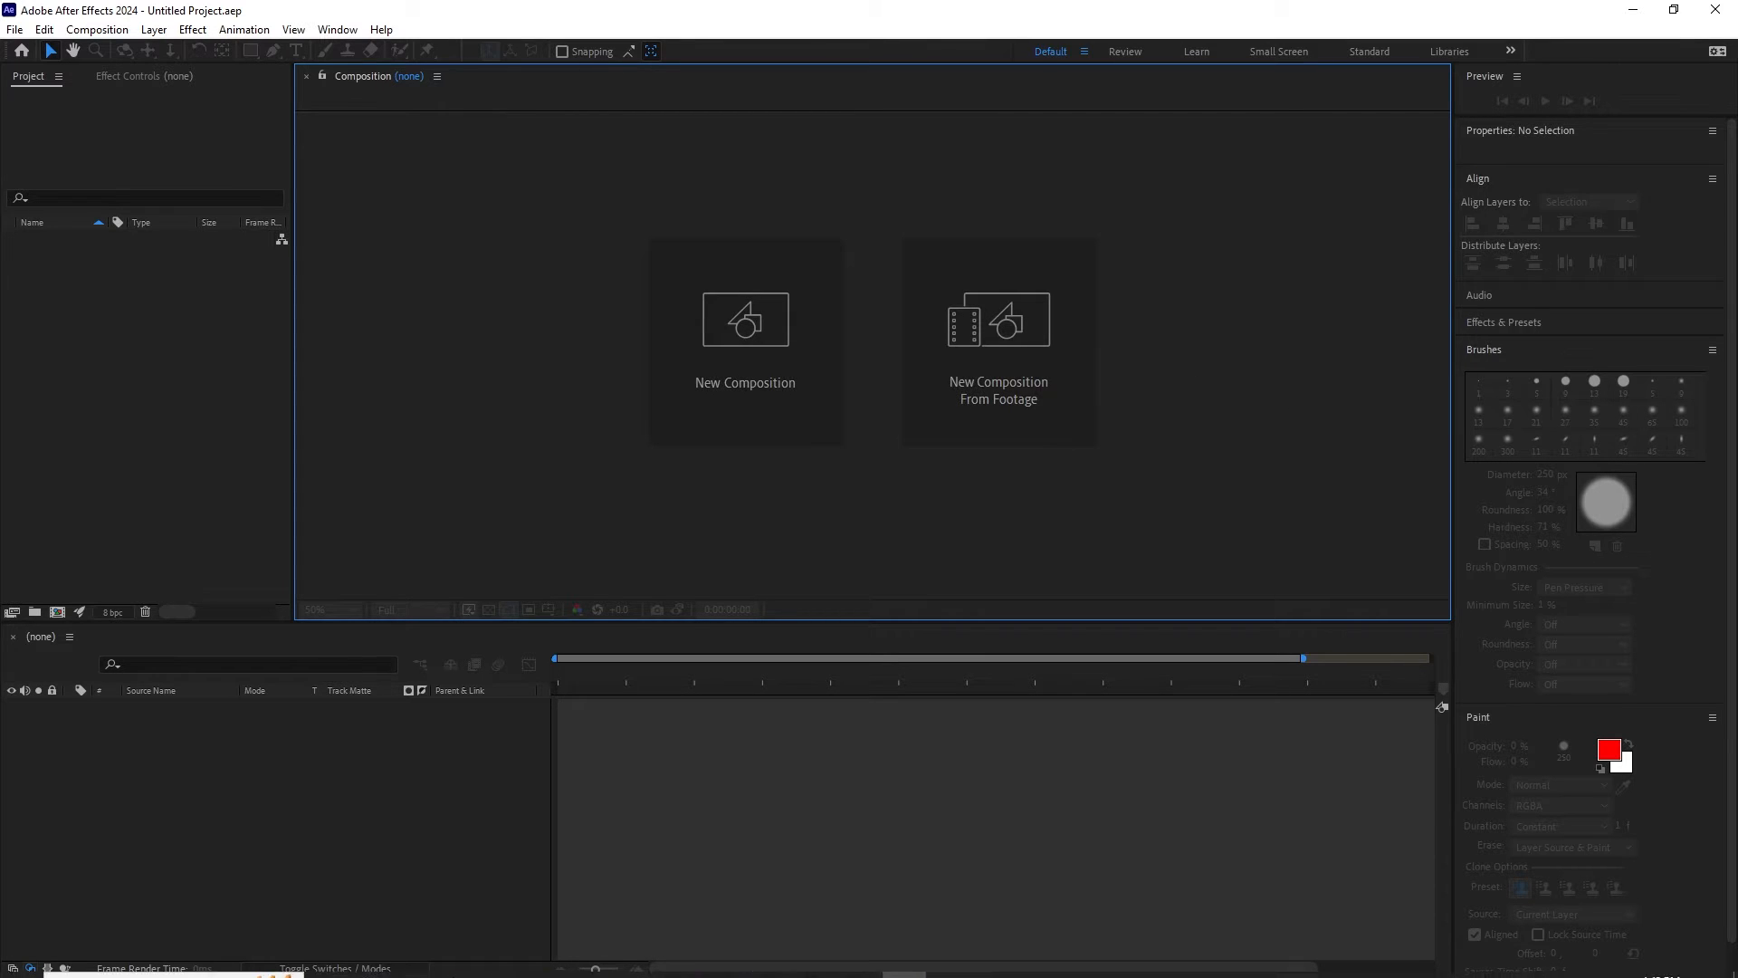
Step: Examine the PC.png laptop image in the img folder and its source illustration on the Freepik page
click(416, 960)
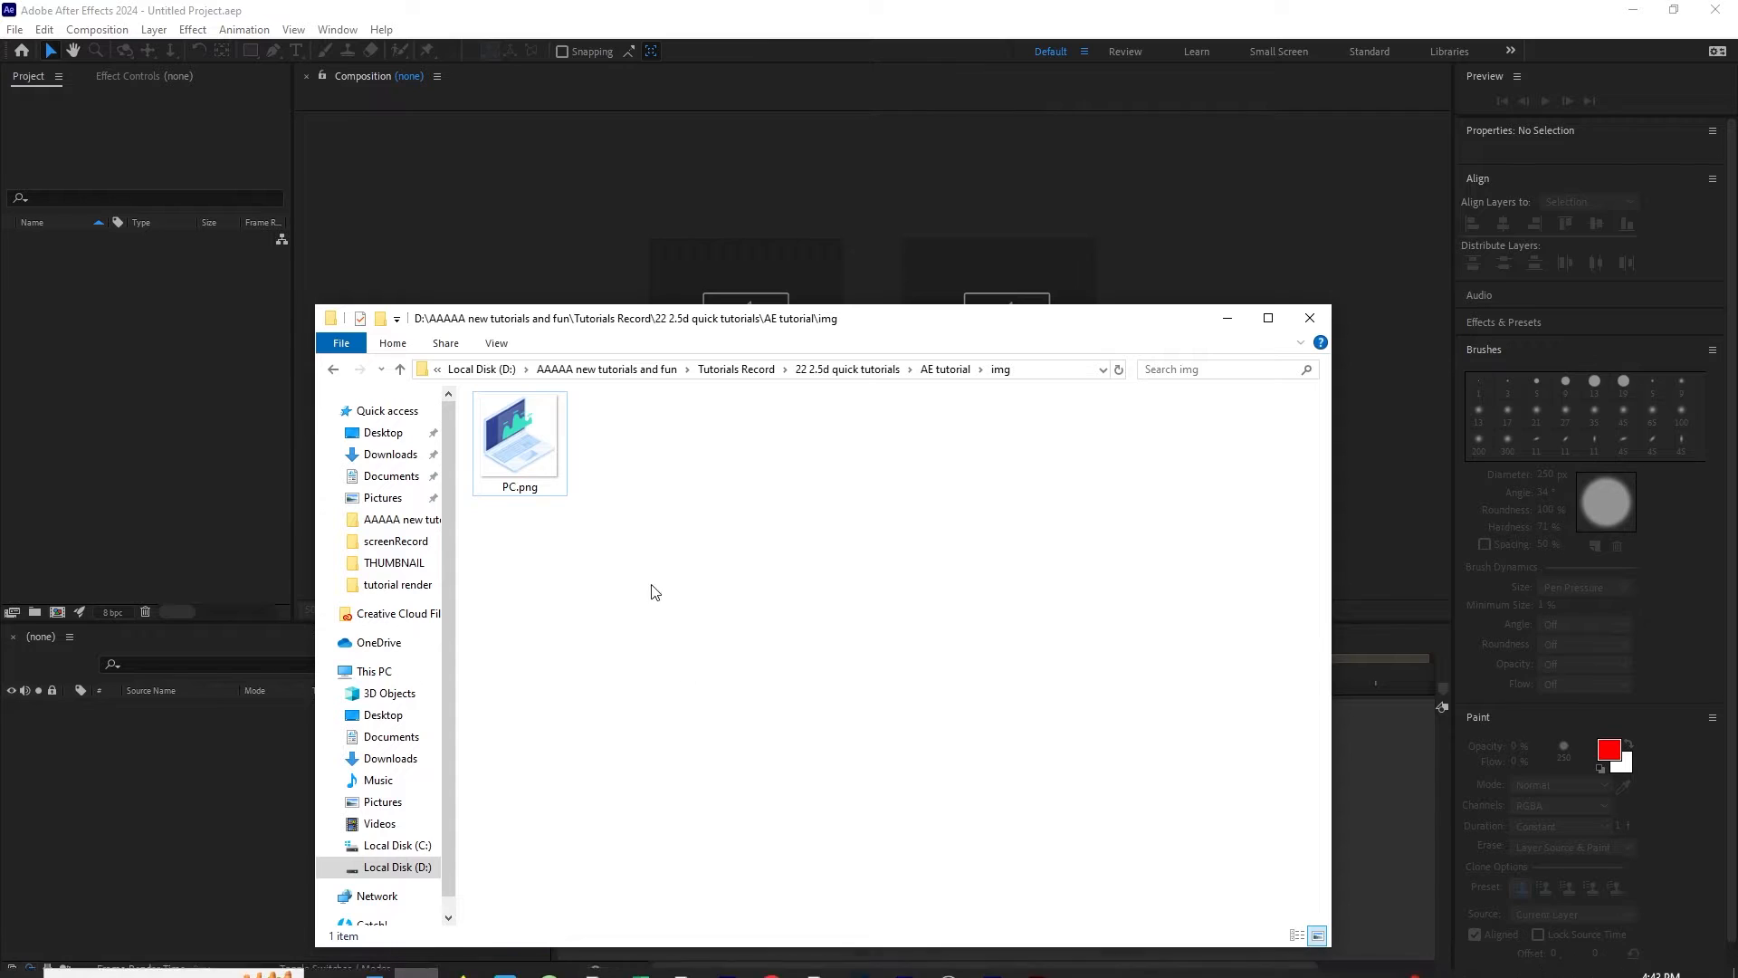
click(509, 459)
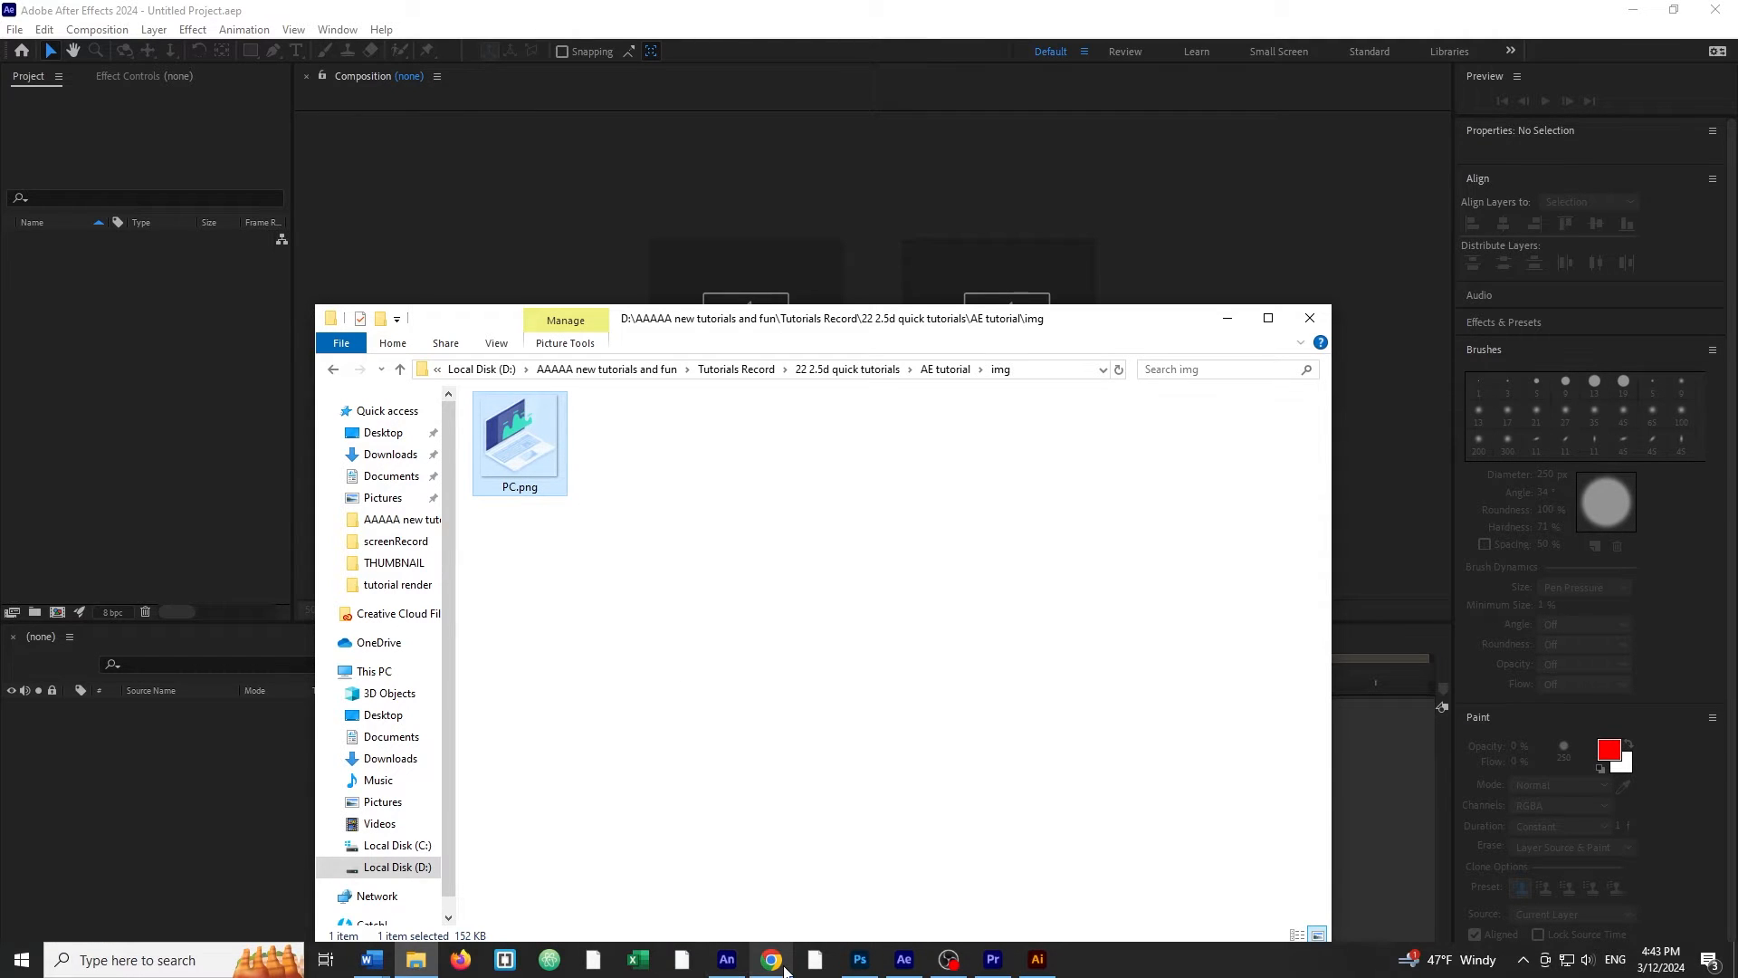
click(782, 967)
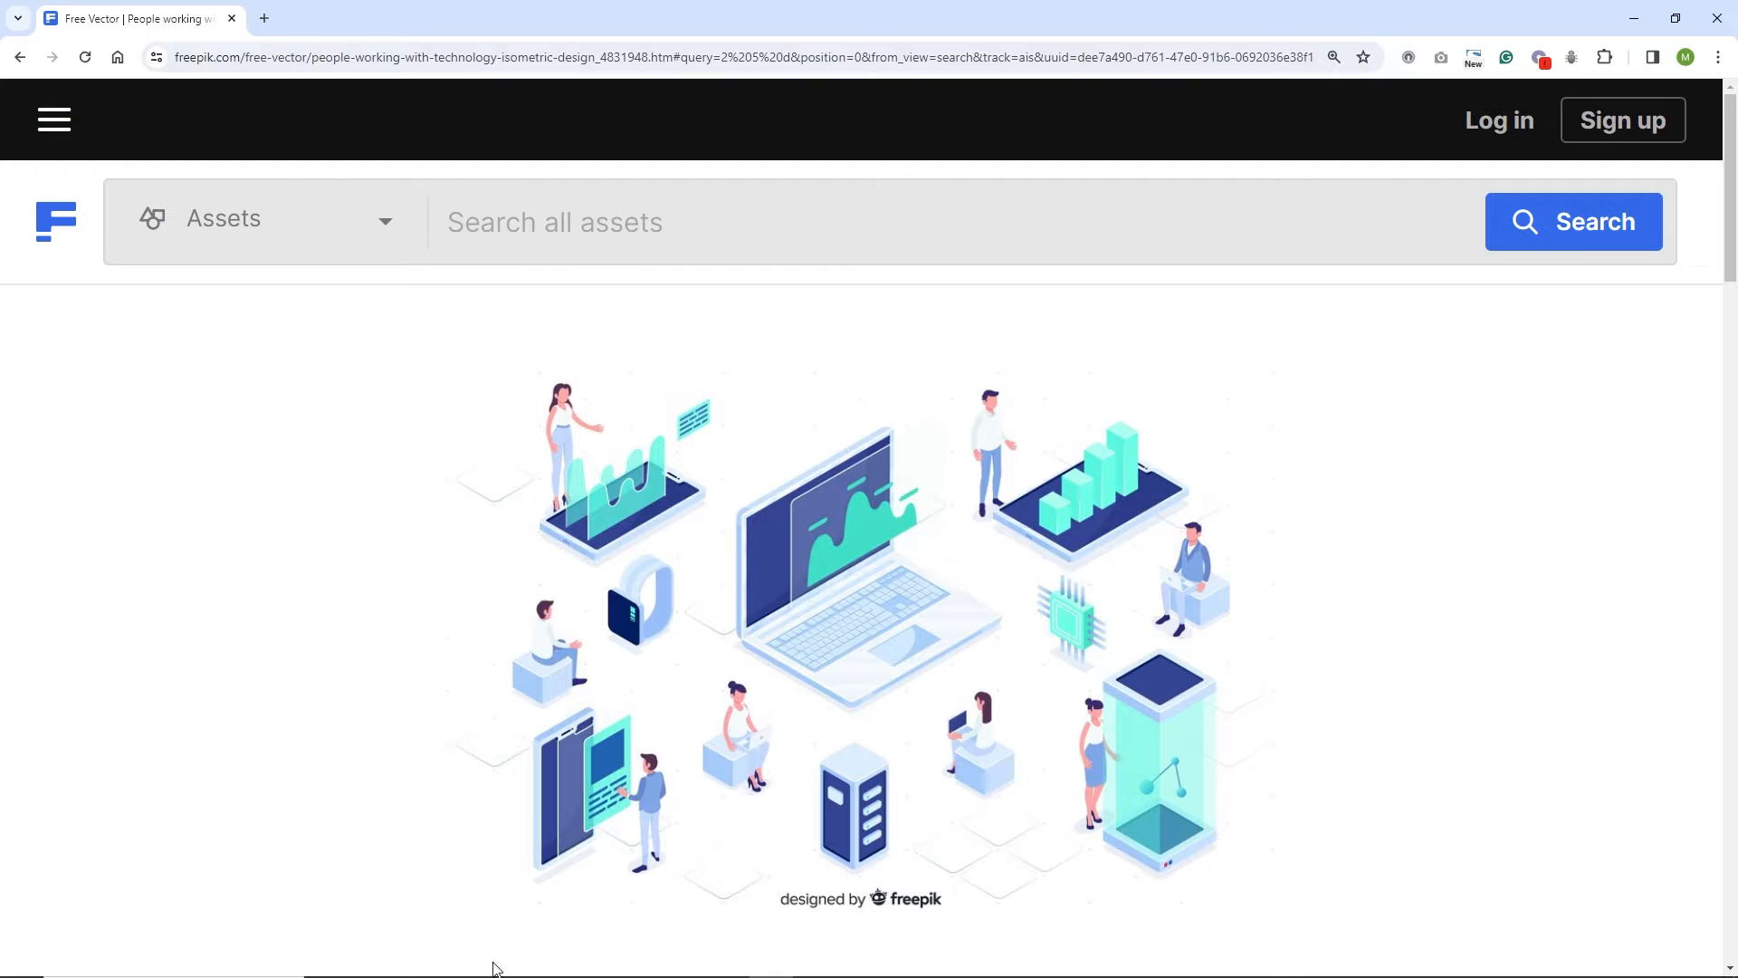
click(415, 969)
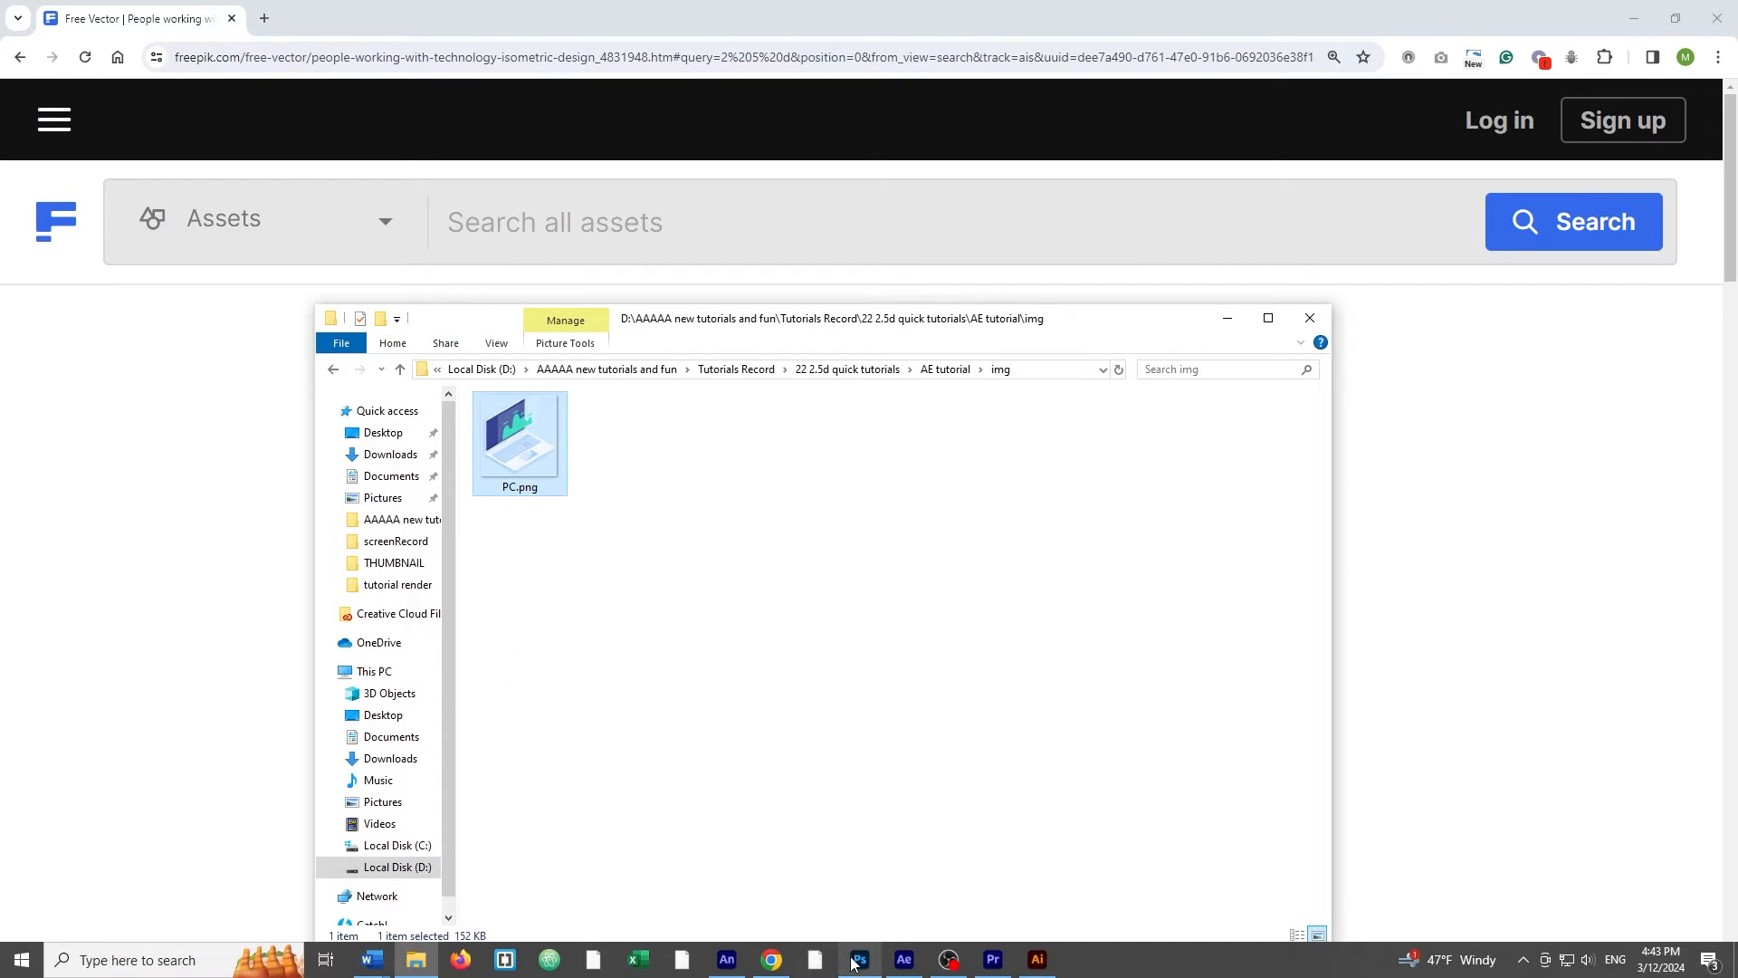
Step: Switch to After Effects and create composition Comp 1 at HD 1920x1080, 29.97 fps, with a white background
click(903, 959)
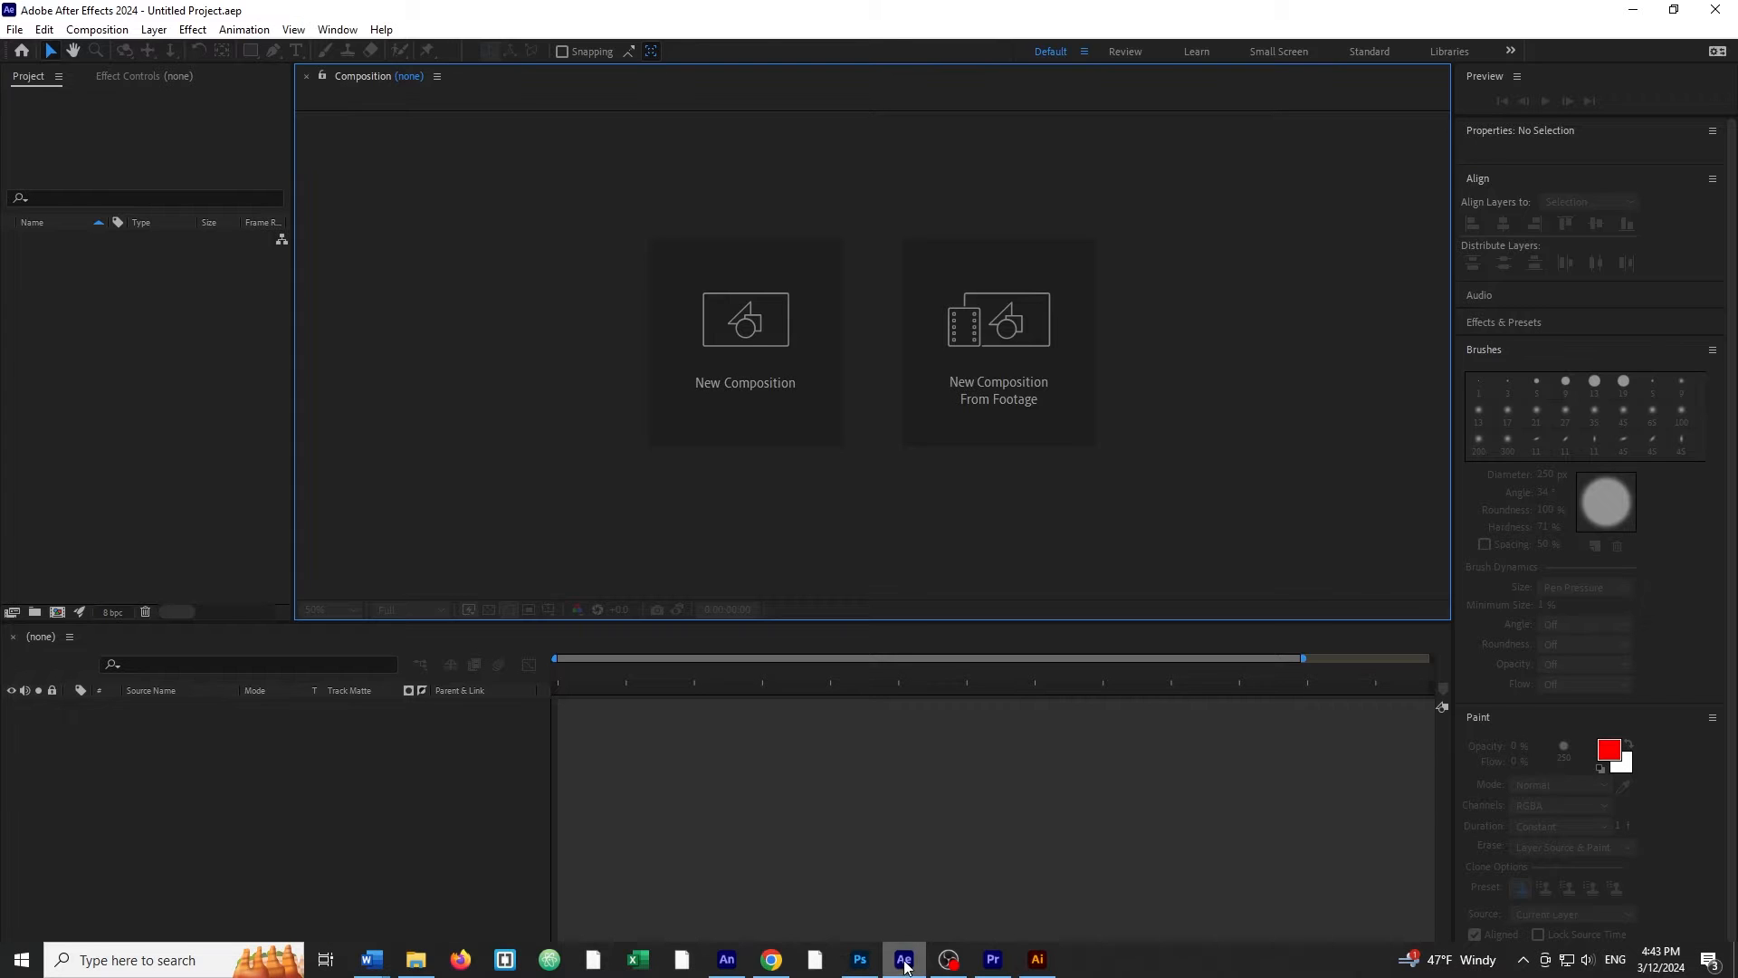
click(730, 334)
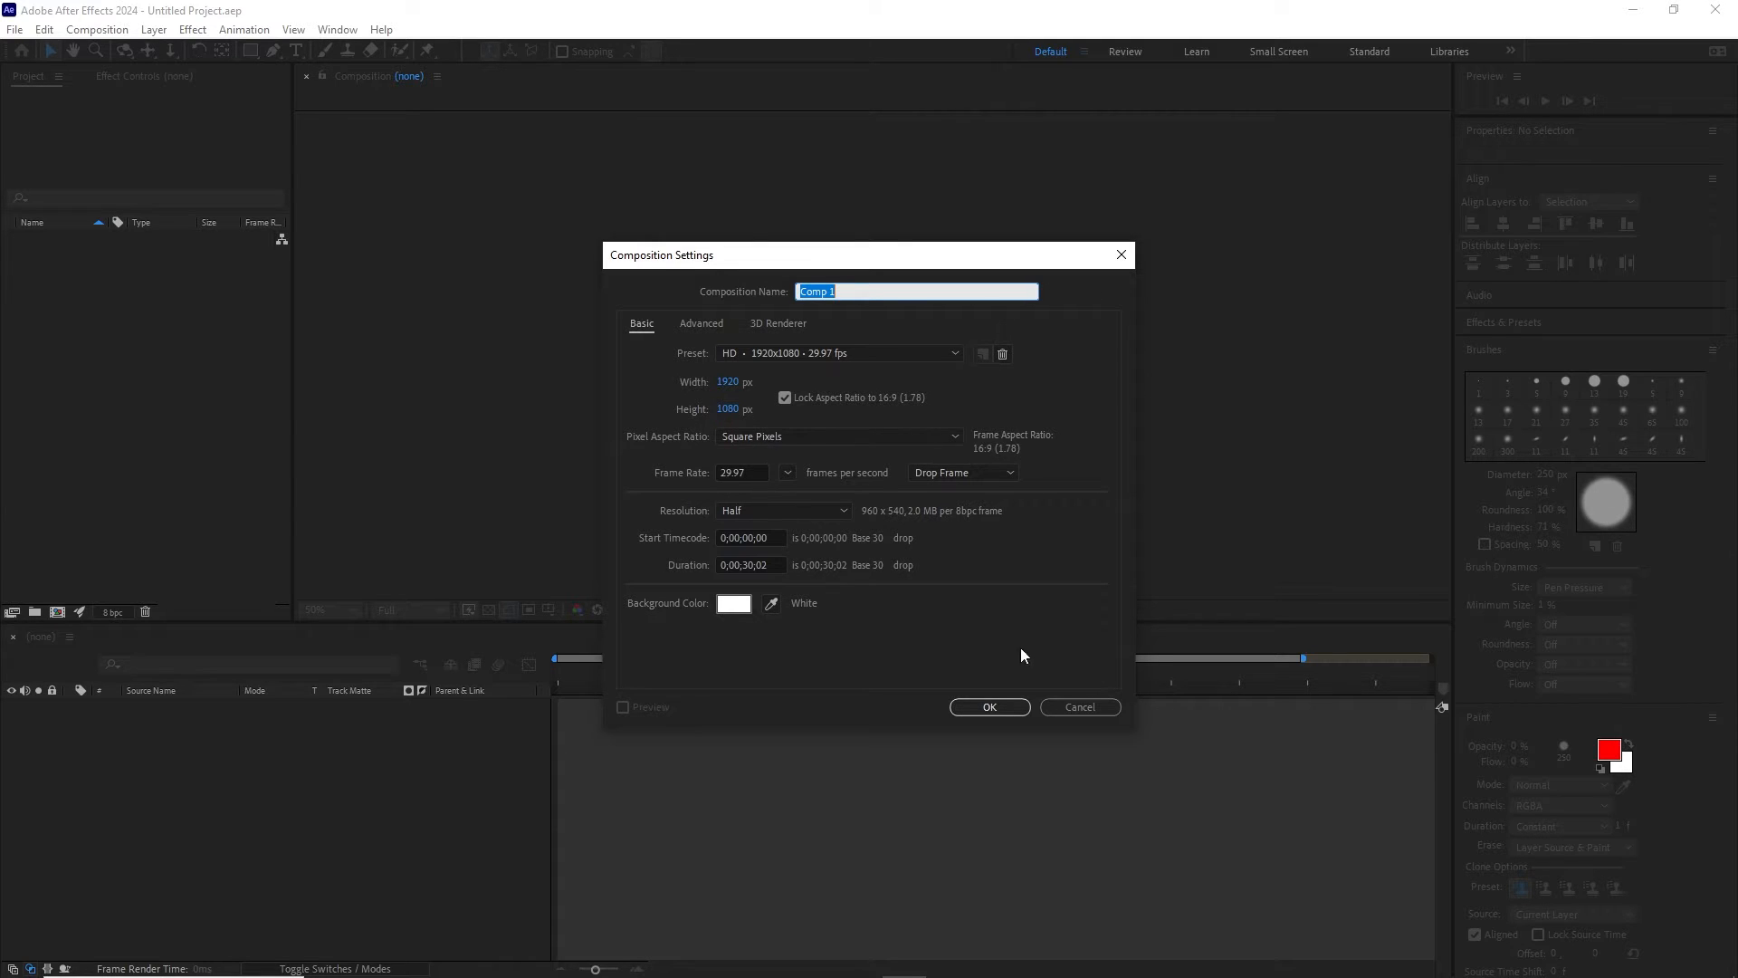
click(990, 707)
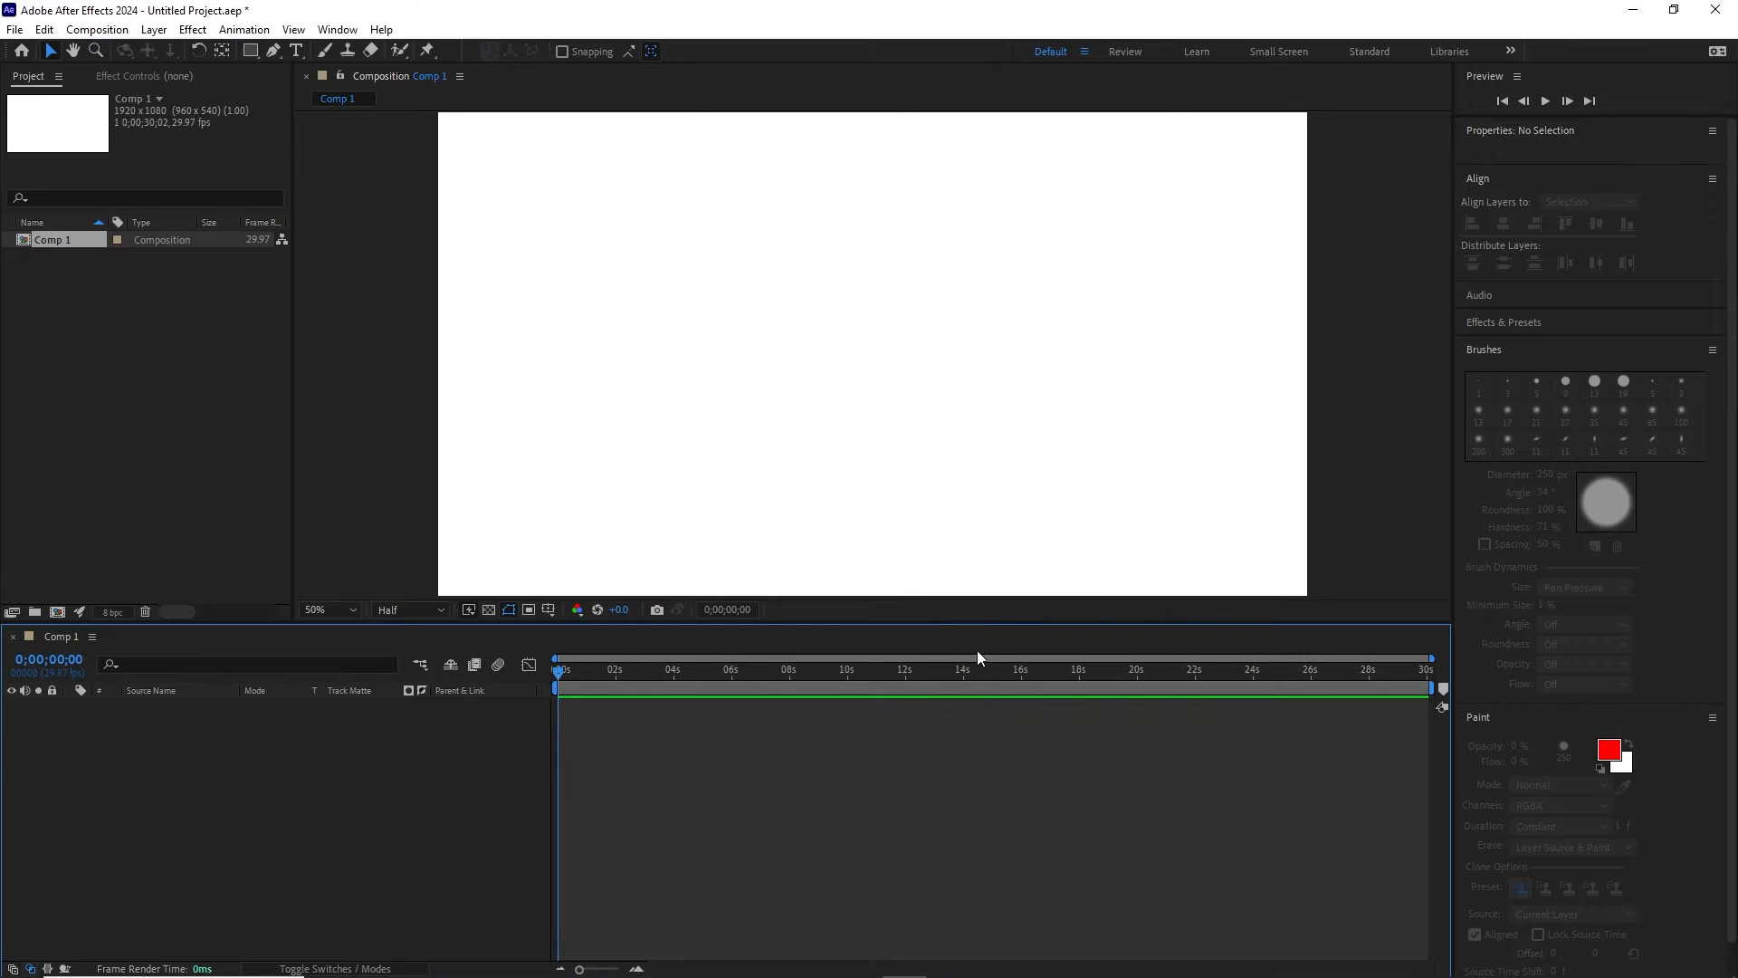
Step: Import PC.png from the img folder into the project and add it as a layer in Comp 1
click(415, 959)
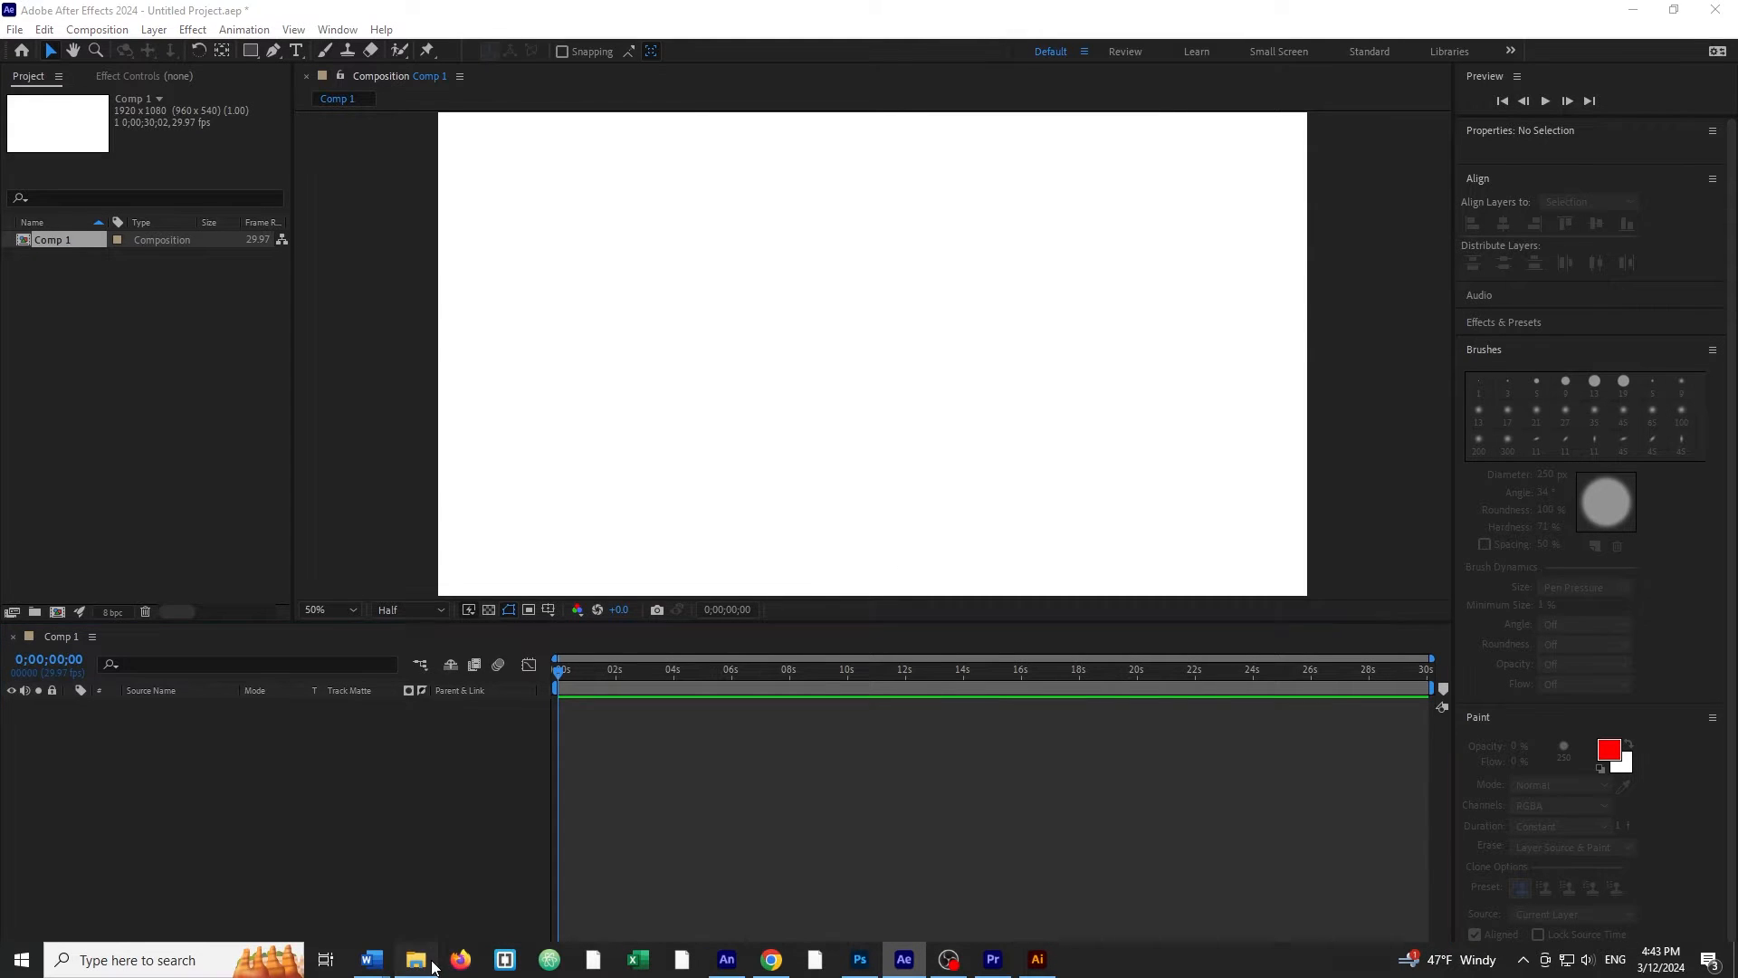
drag(531, 403, 158, 390)
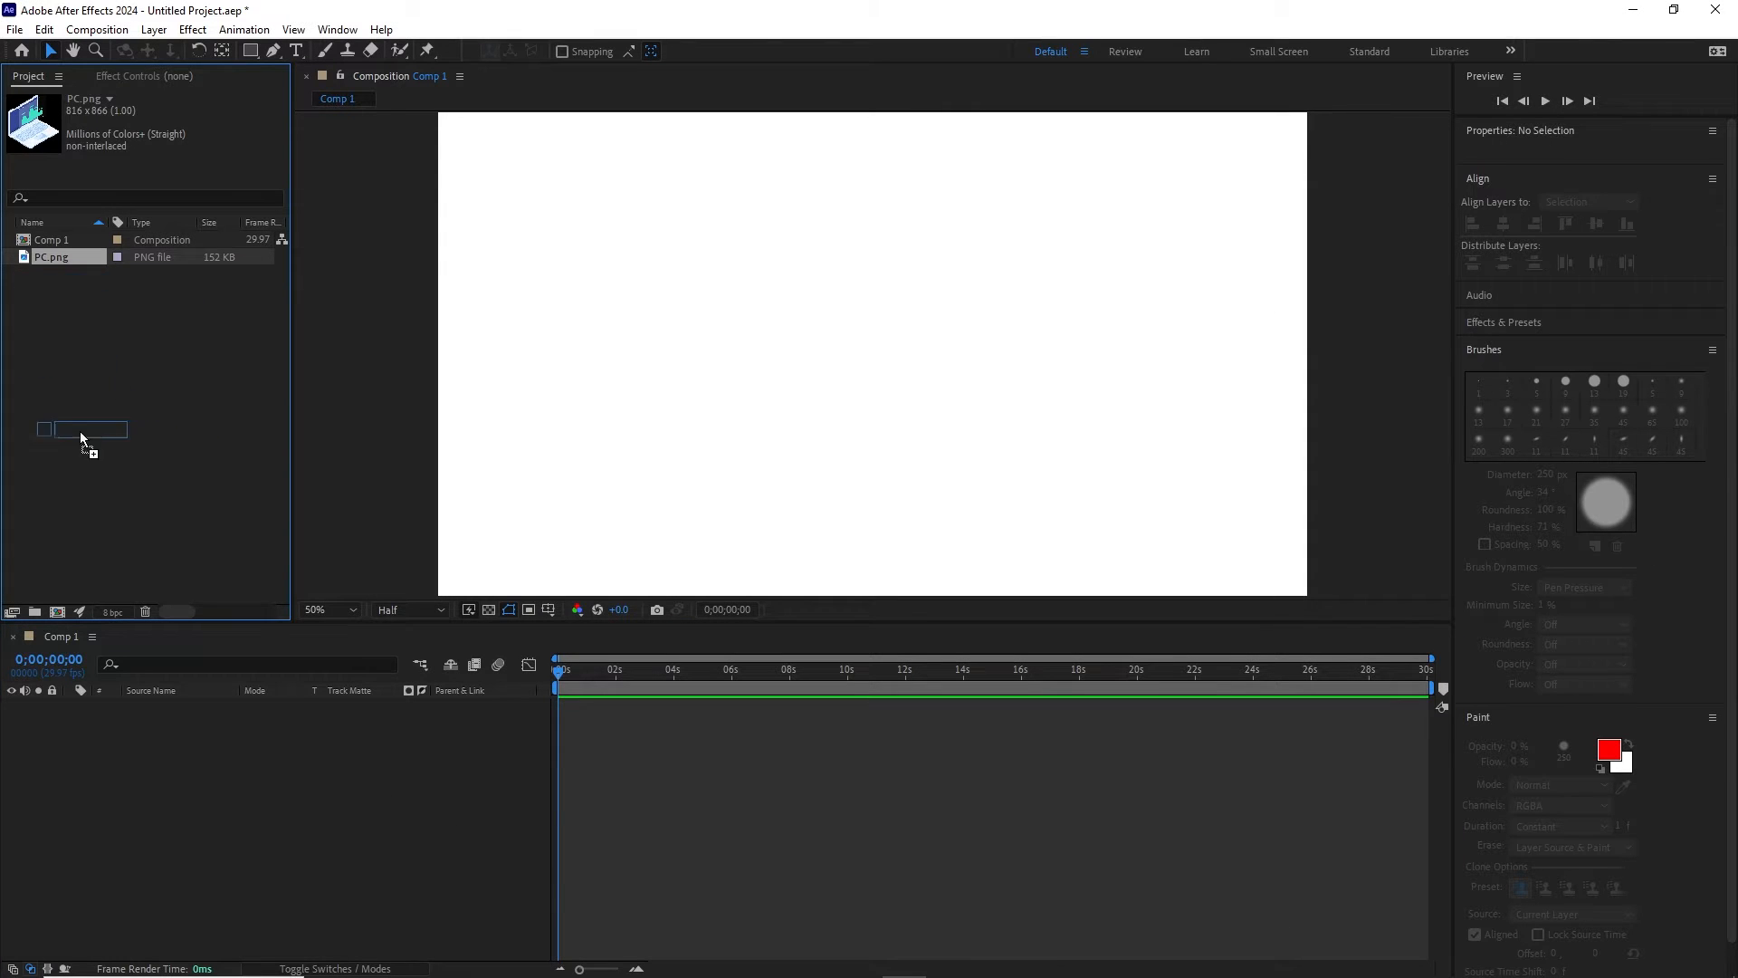
drag(80, 431, 193, 764)
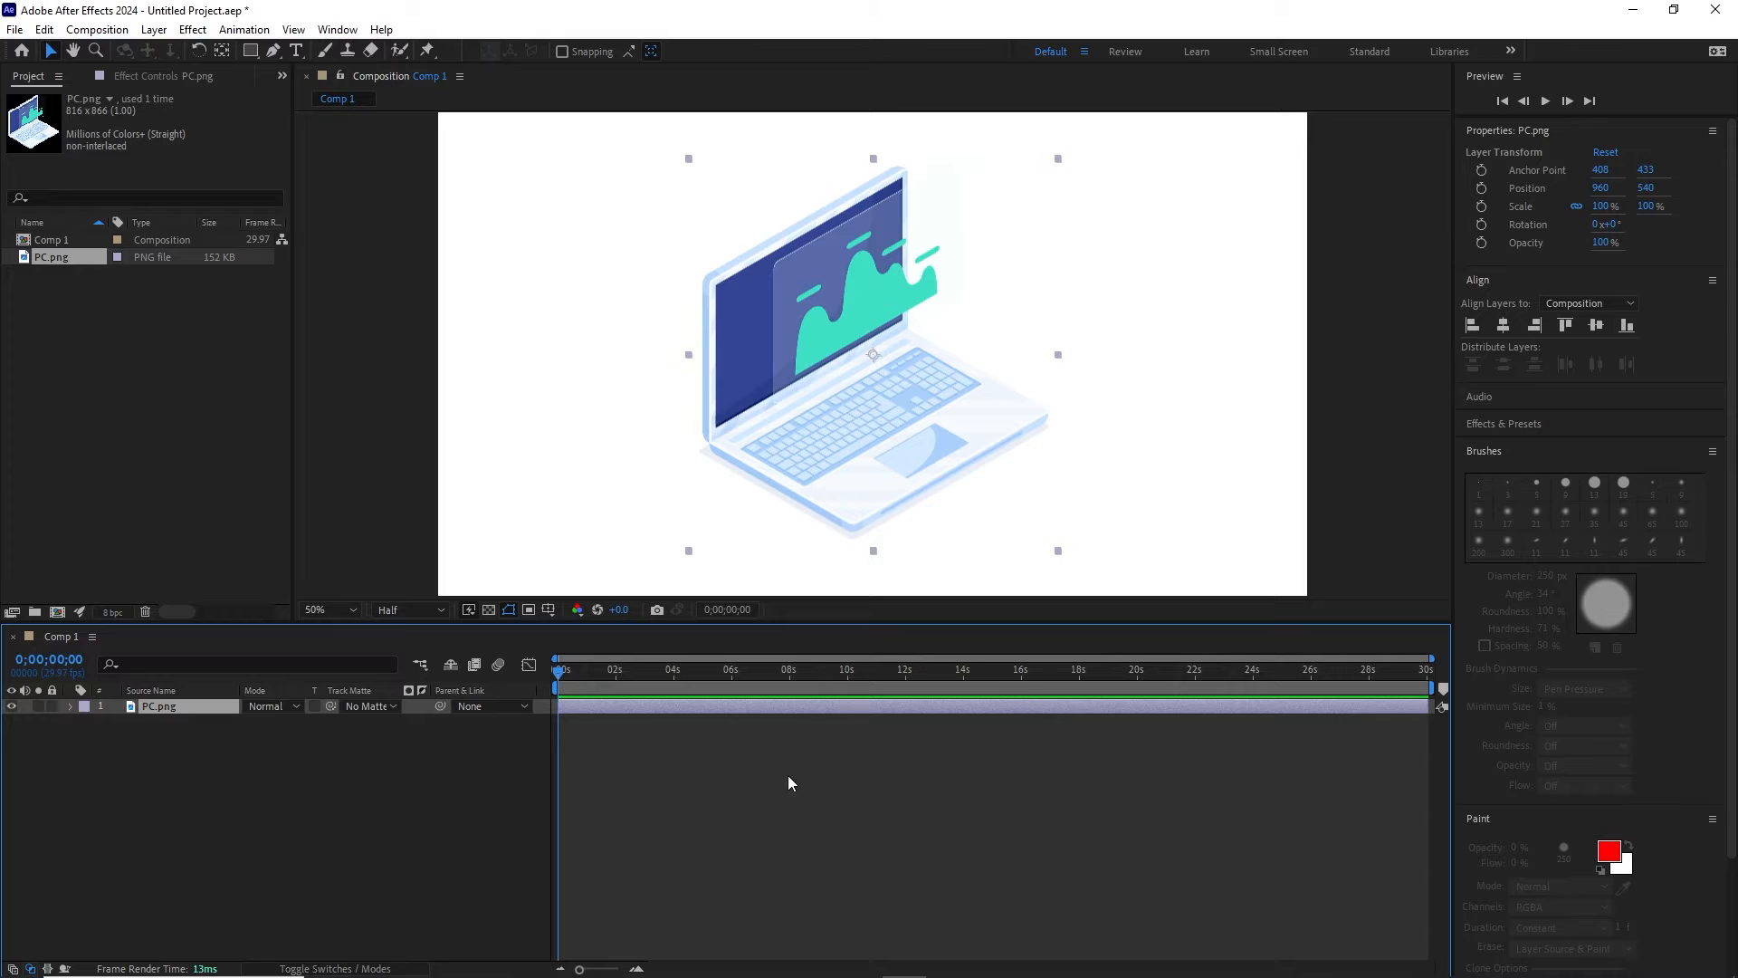
click(1258, 539)
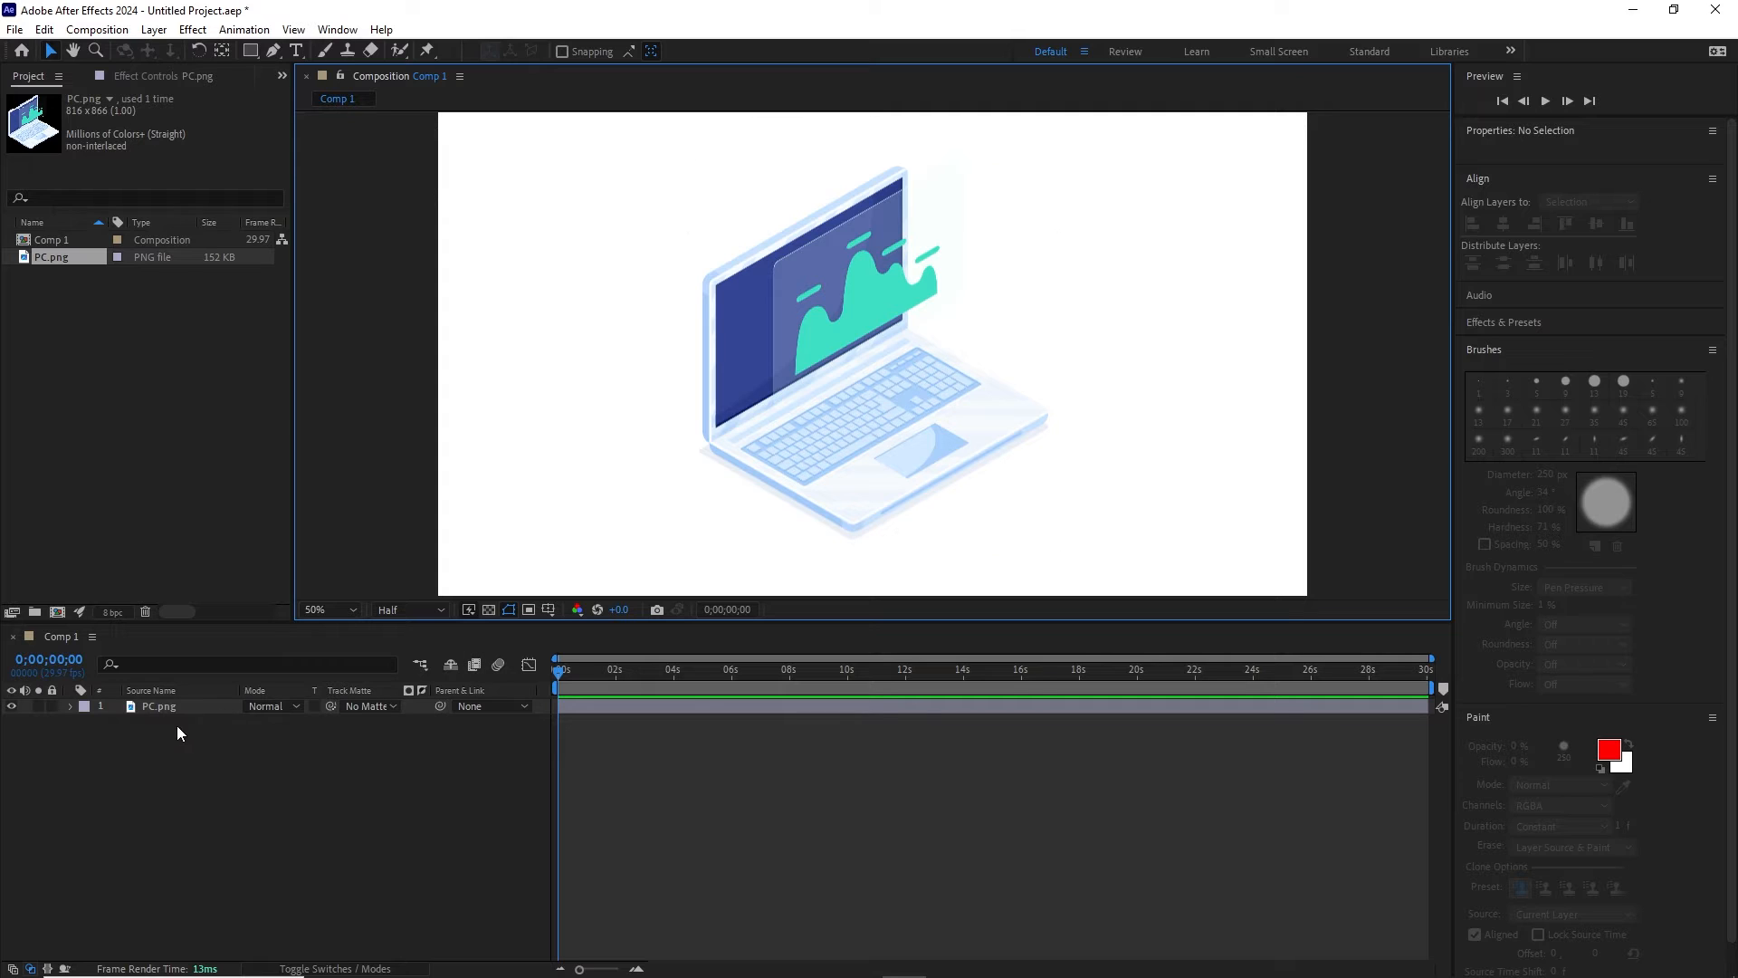
Step: Set the PC.png layer's scale to 90%
click(159, 707)
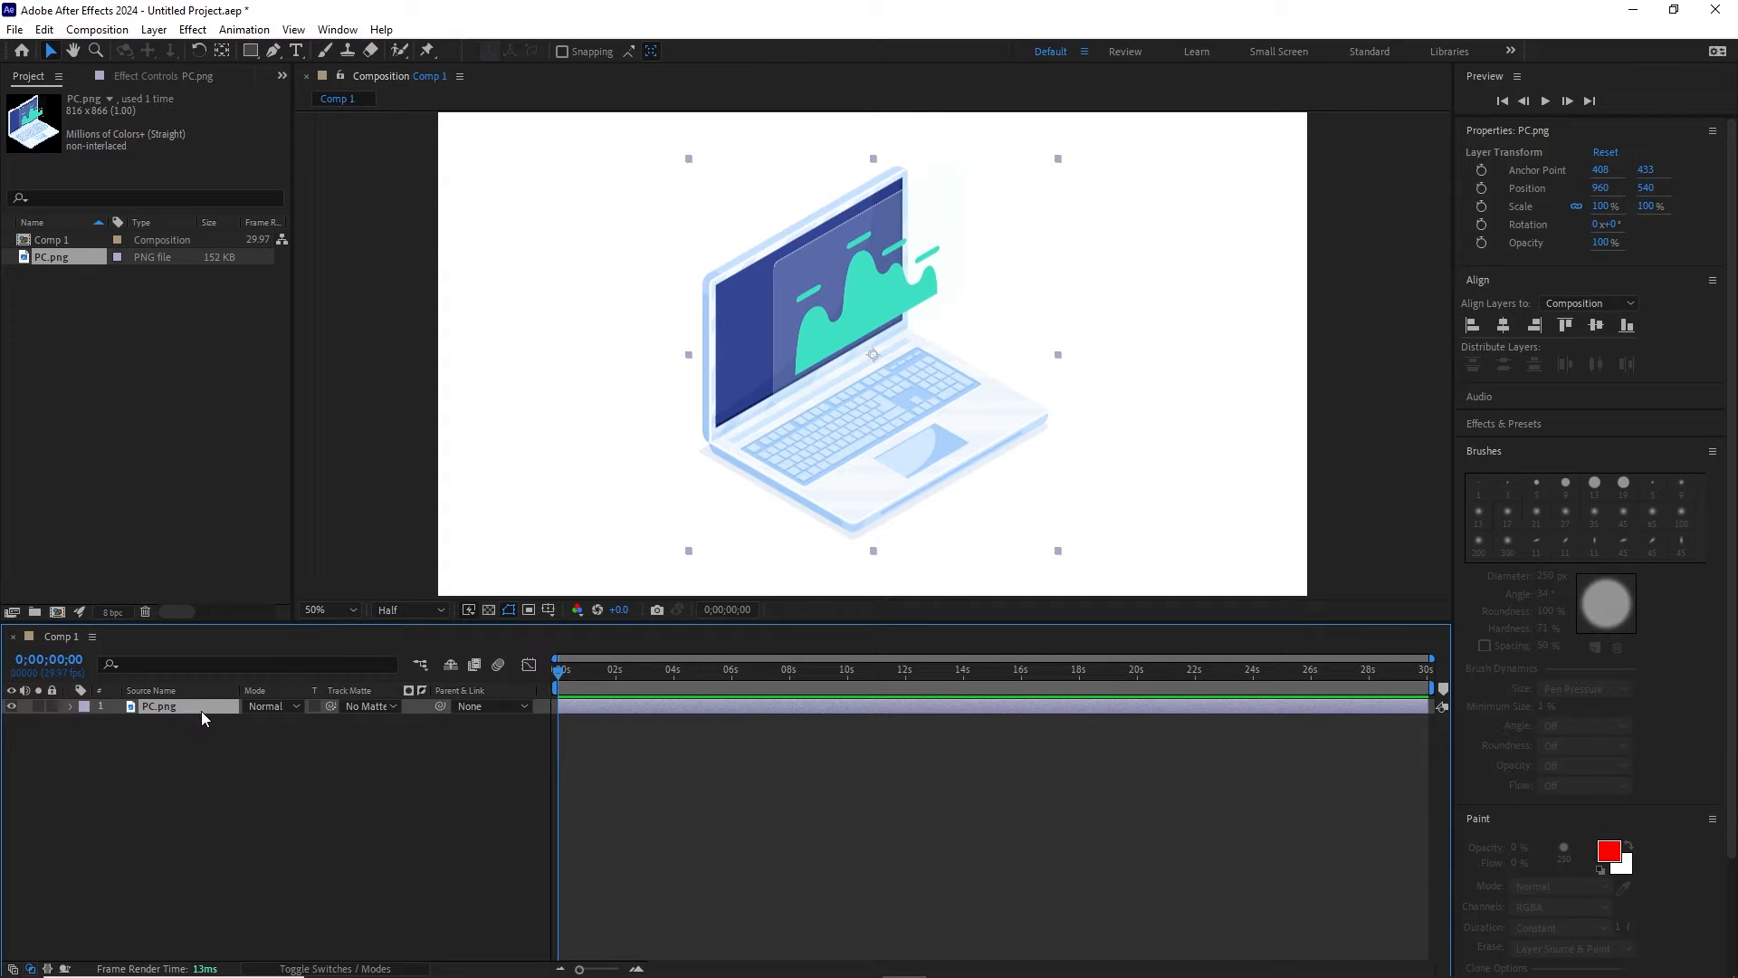
key(s)
click(293, 722)
text(90)
key(Return)
click(389, 841)
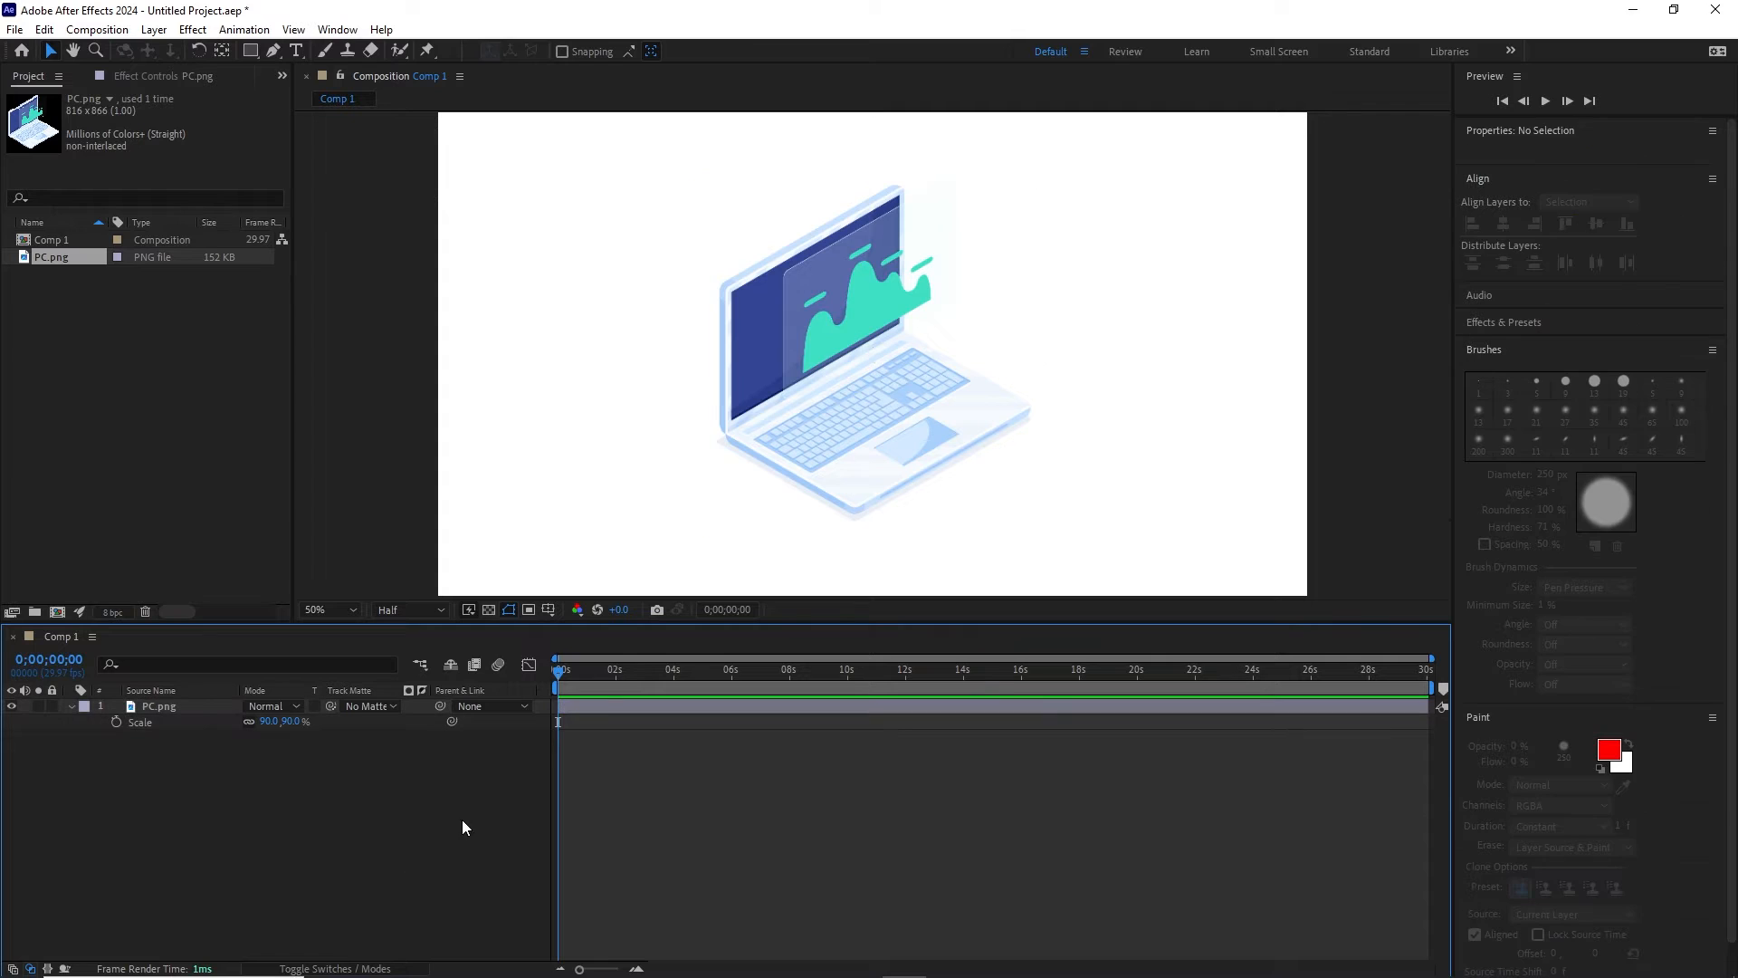
Step: Nudge the laptop to about 968, 544 and set a position keyframe for it at 0;00;00;00
click(161, 707)
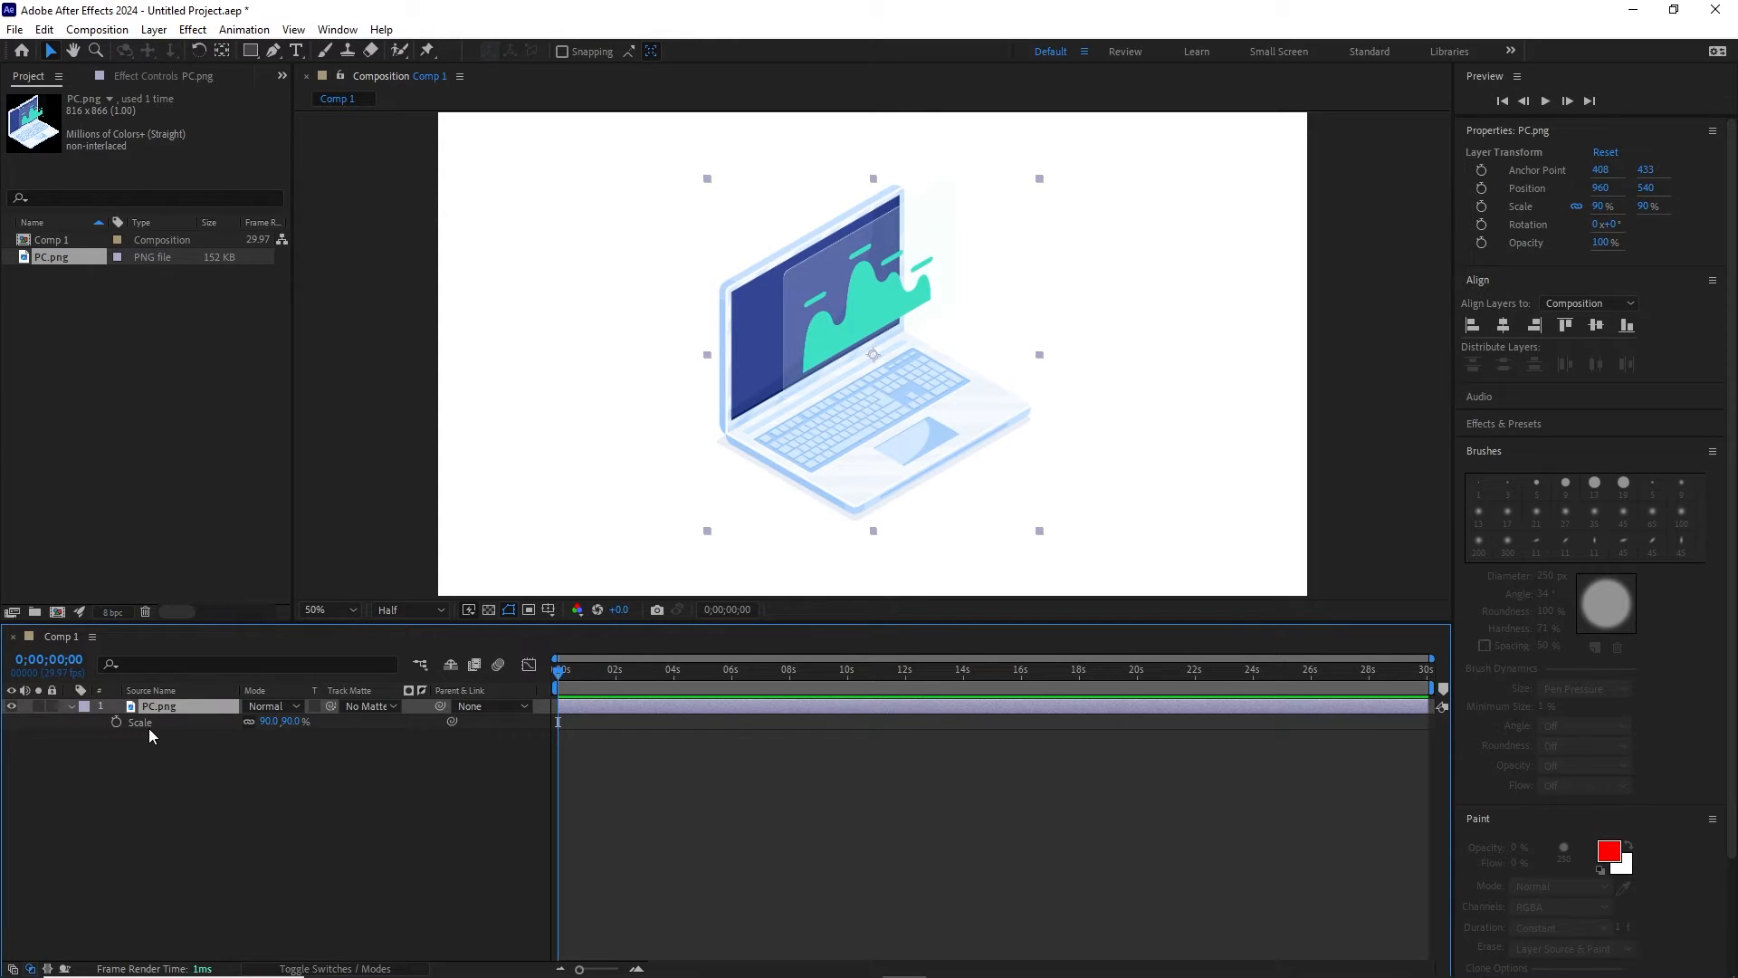
key(p)
key(comma)
key(comma)
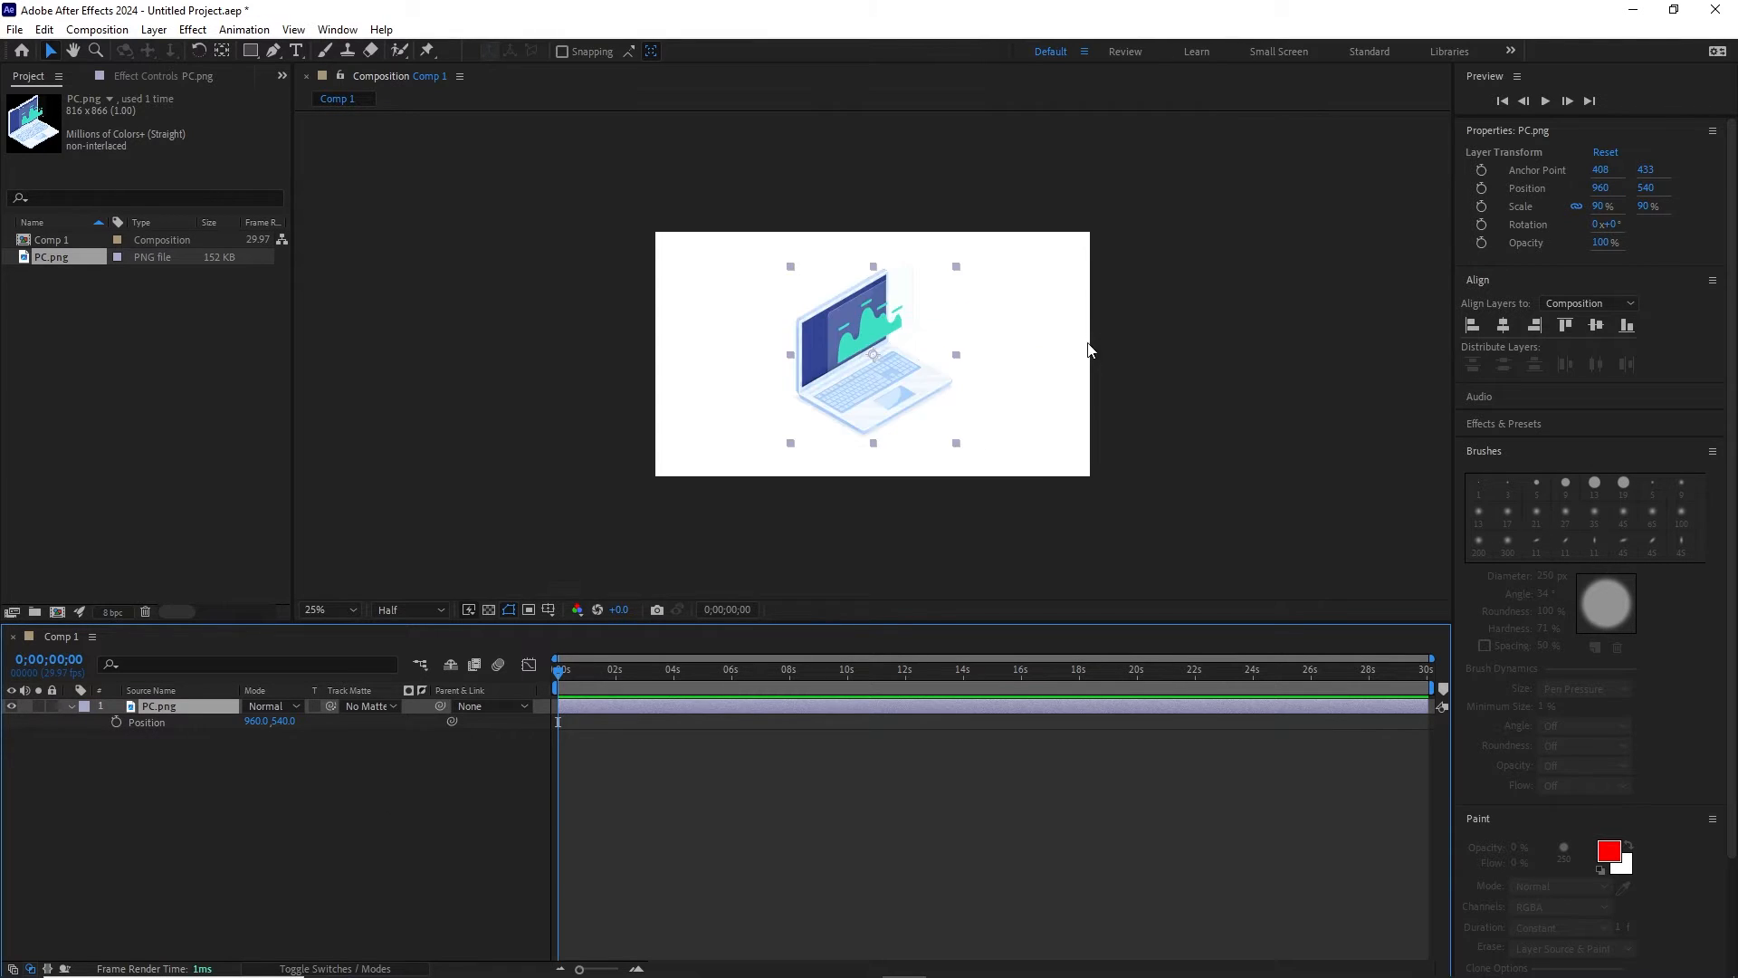
key(period)
key(period)
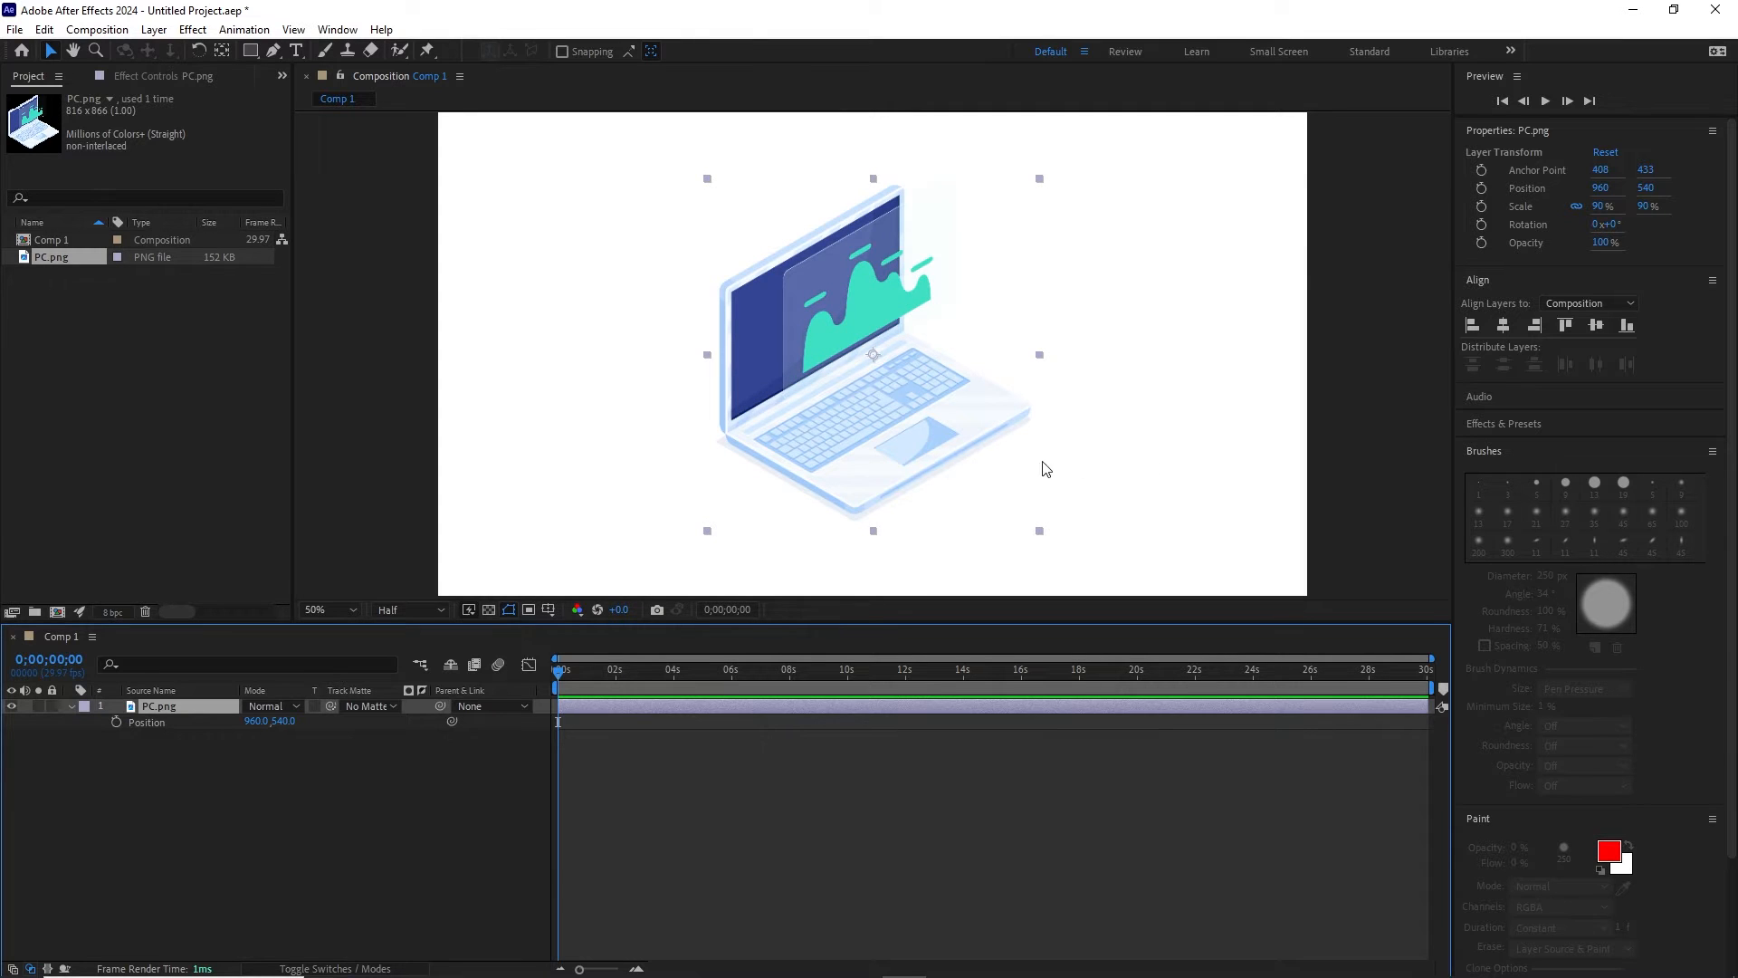
mouse_move(898, 450)
mouse_down()
mouse_move(745, 385)
mouse_move(877, 446)
mouse_move(1011, 435)
mouse_move(1034, 415)
mouse_move(888, 438)
mouse_move(905, 427)
mouse_up()
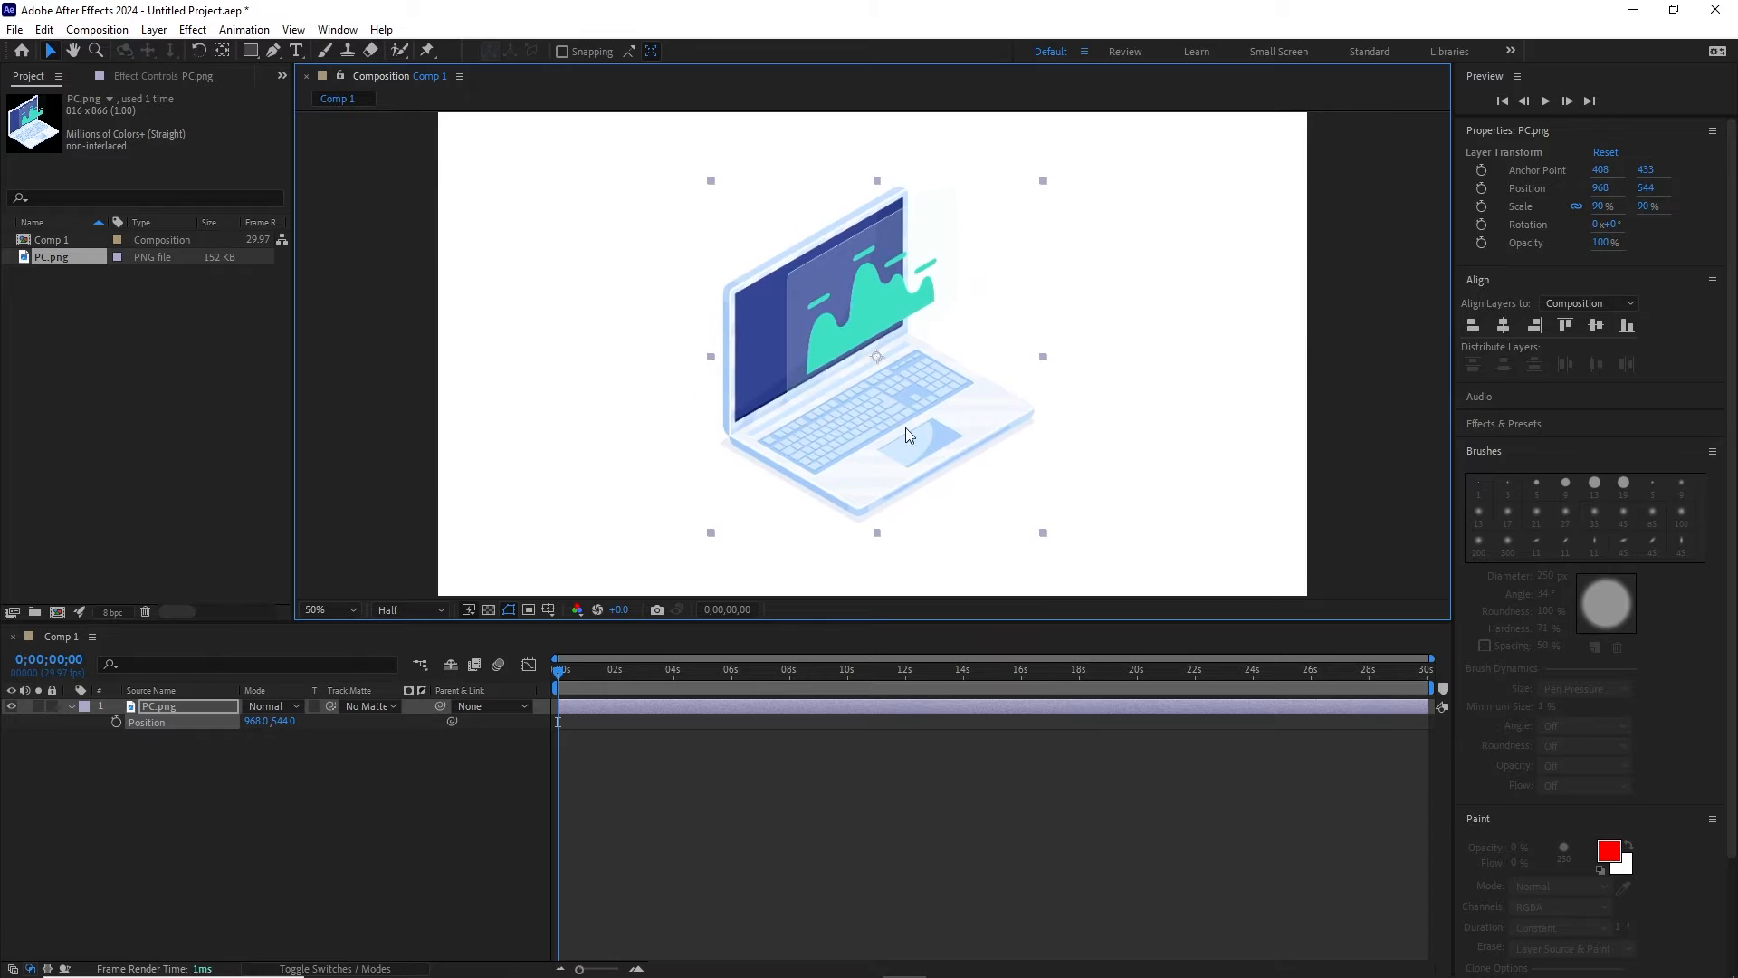
click(116, 721)
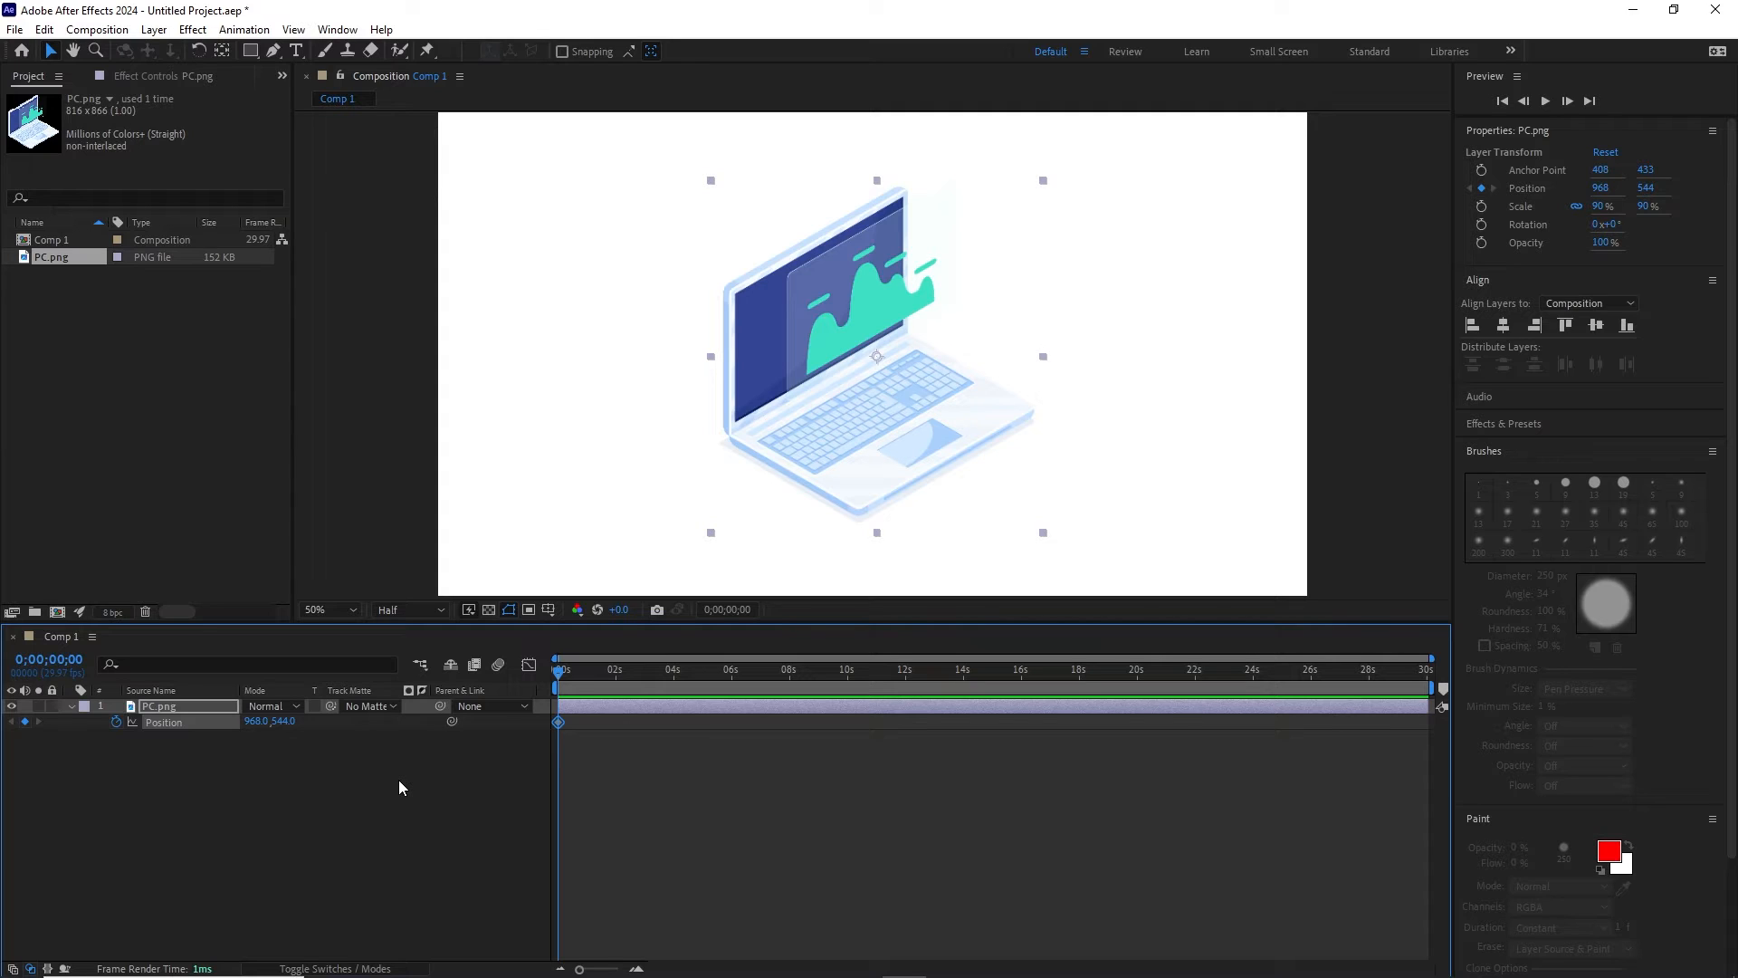
Step: Add a second position keyframe to the PC.png layer at 0;00;01;20, keeping the laptop at its centred position
key(shift+Page_Down)
key(shift+Page_Down)
key(shift+Page_Down)
key(shift+Page_Down)
key(shift+Page_Down)
click(24, 723)
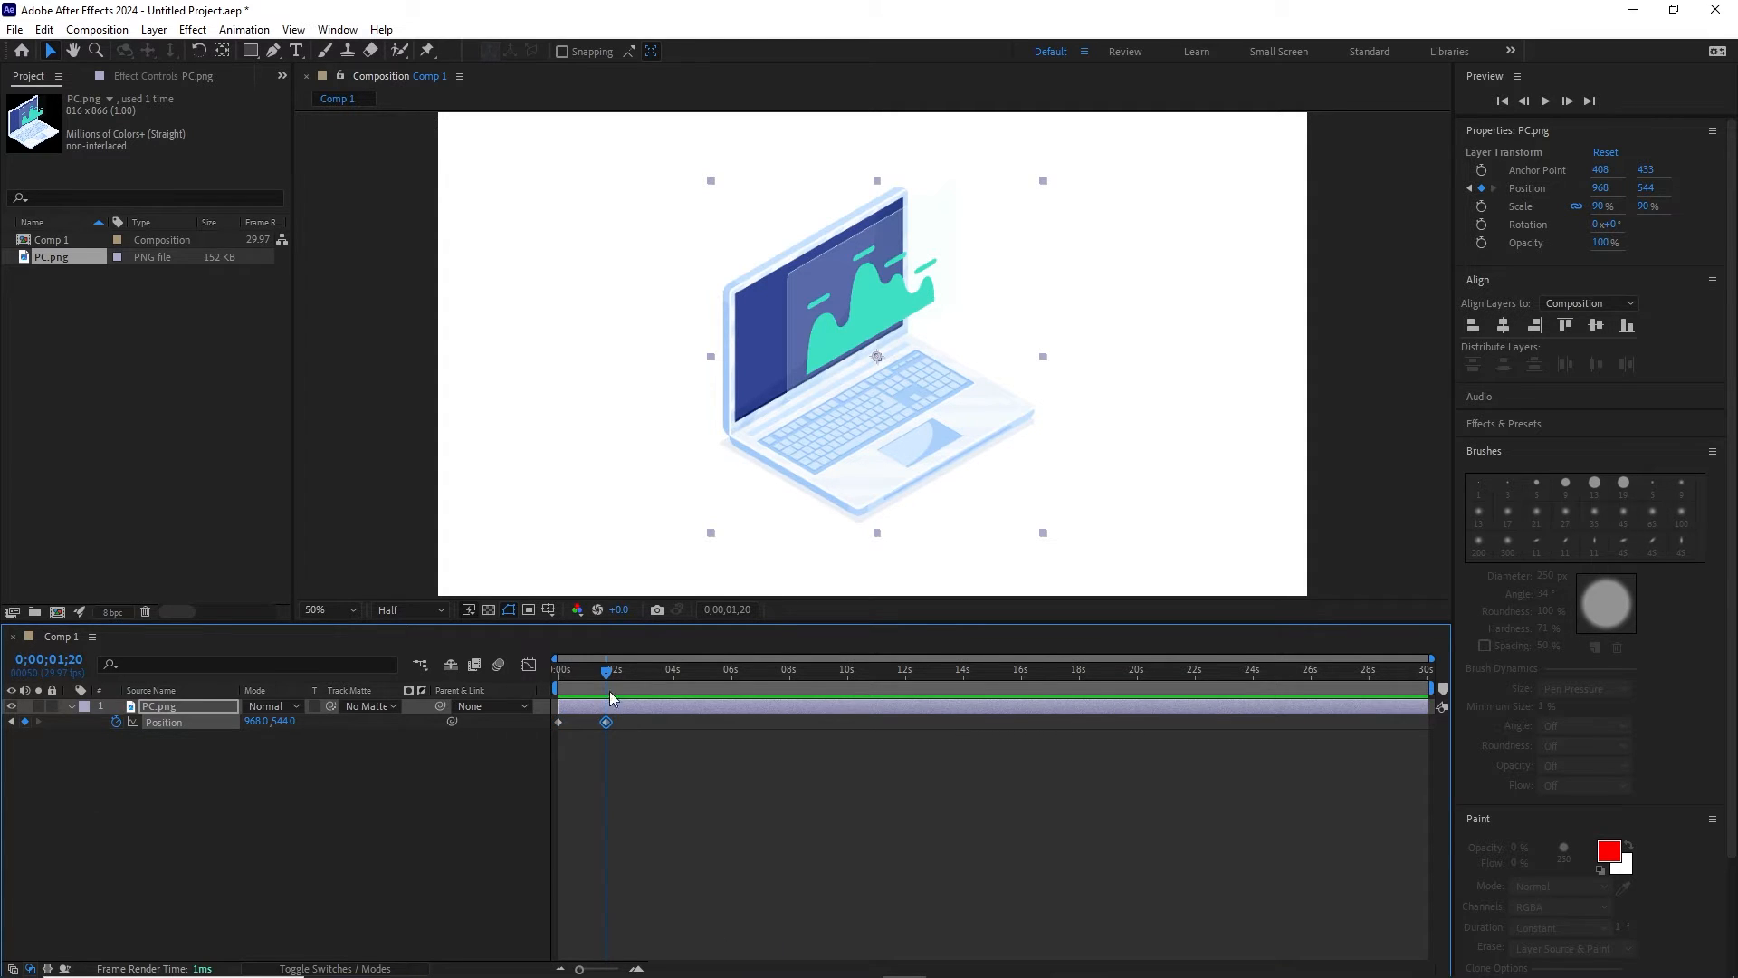
Step: At 0;00;00;00, move the laptop diagonally out of the frame past its upper-right corner, to about 2420, -248
drag(606, 676, 568, 683)
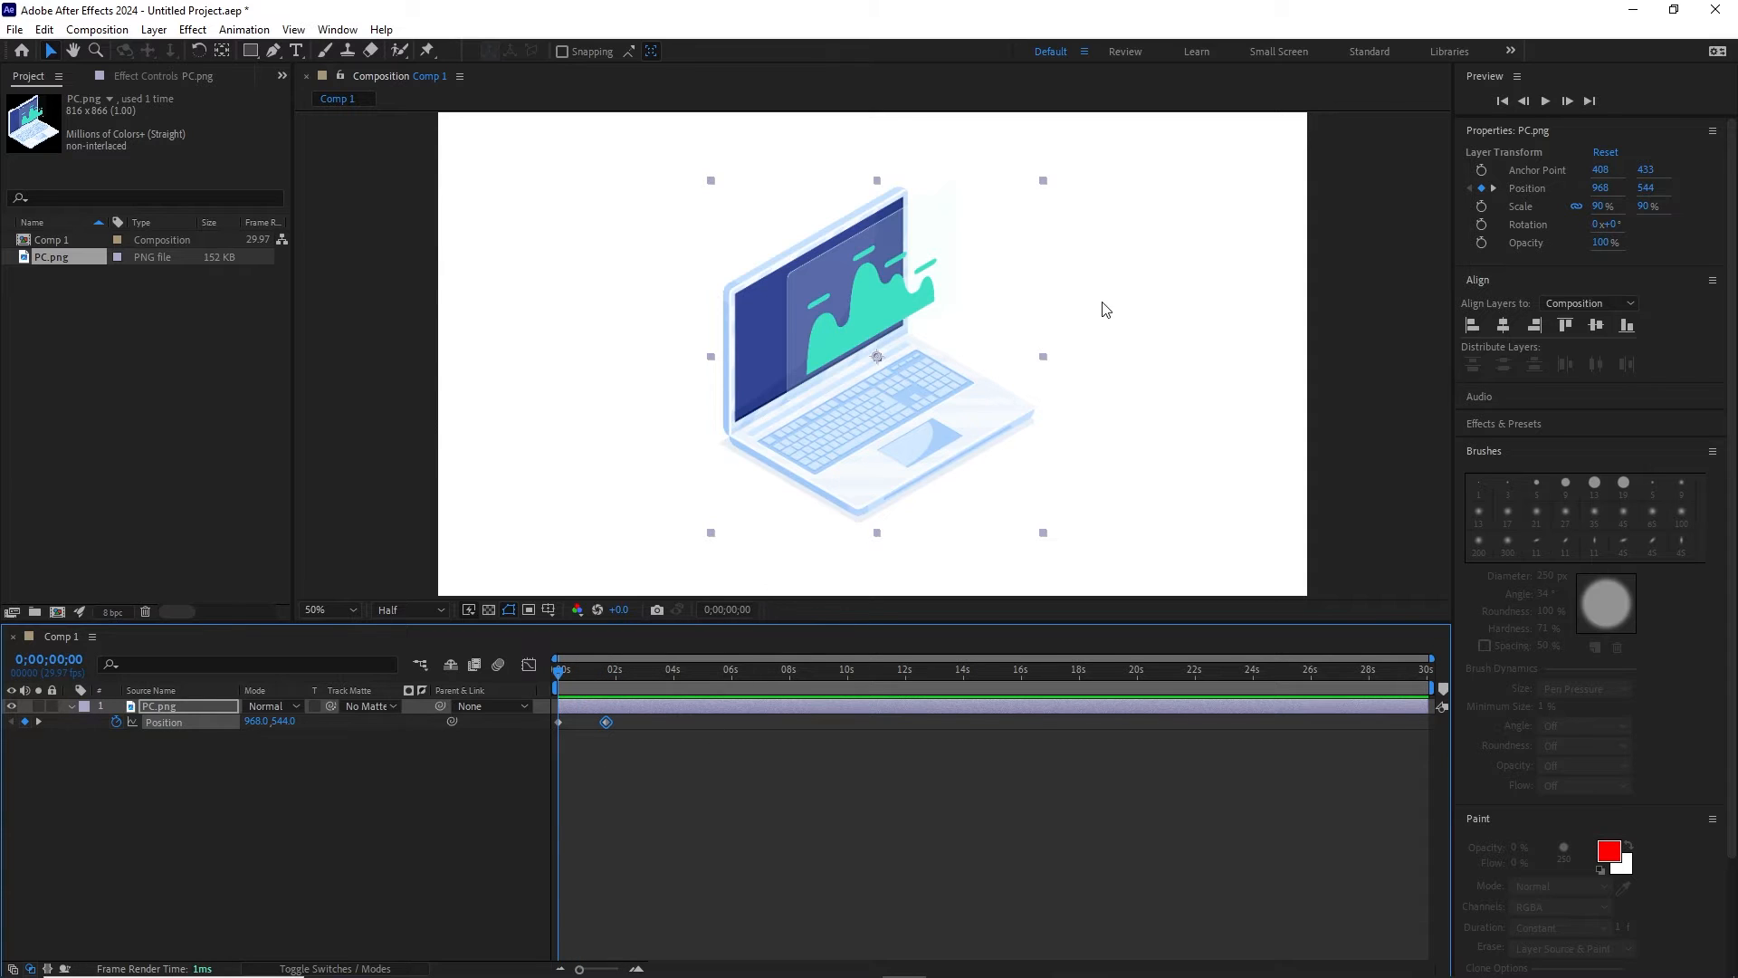
key(comma)
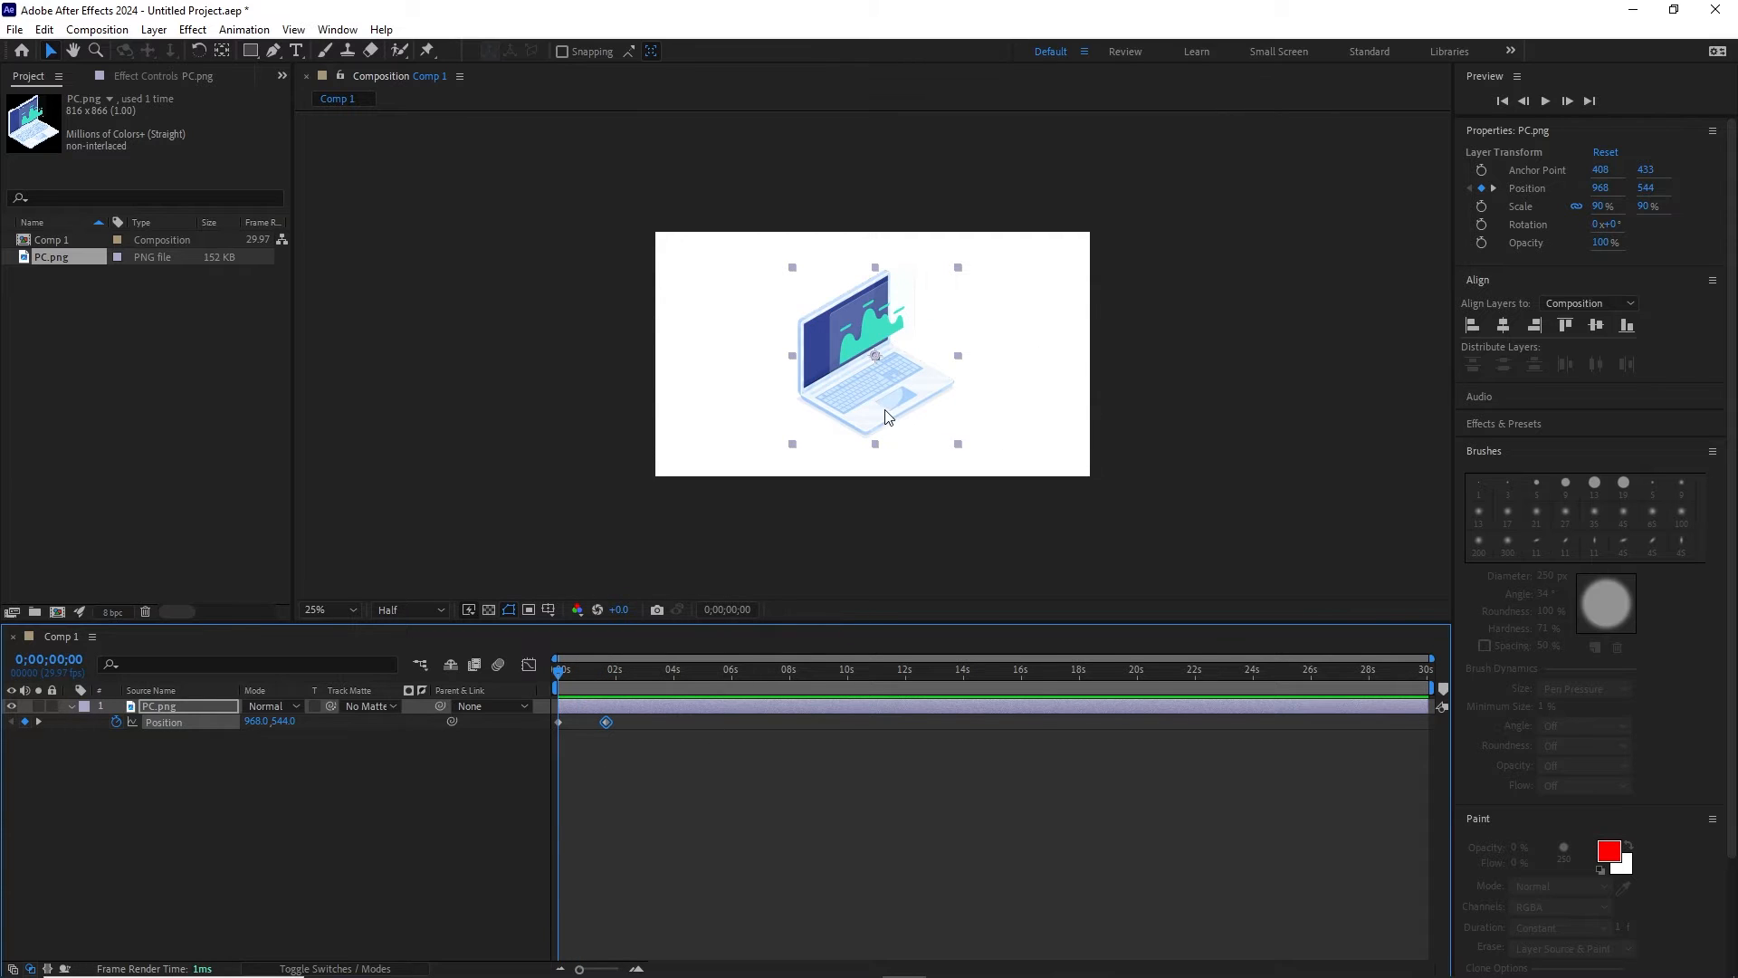
drag(880, 402, 1218, 218)
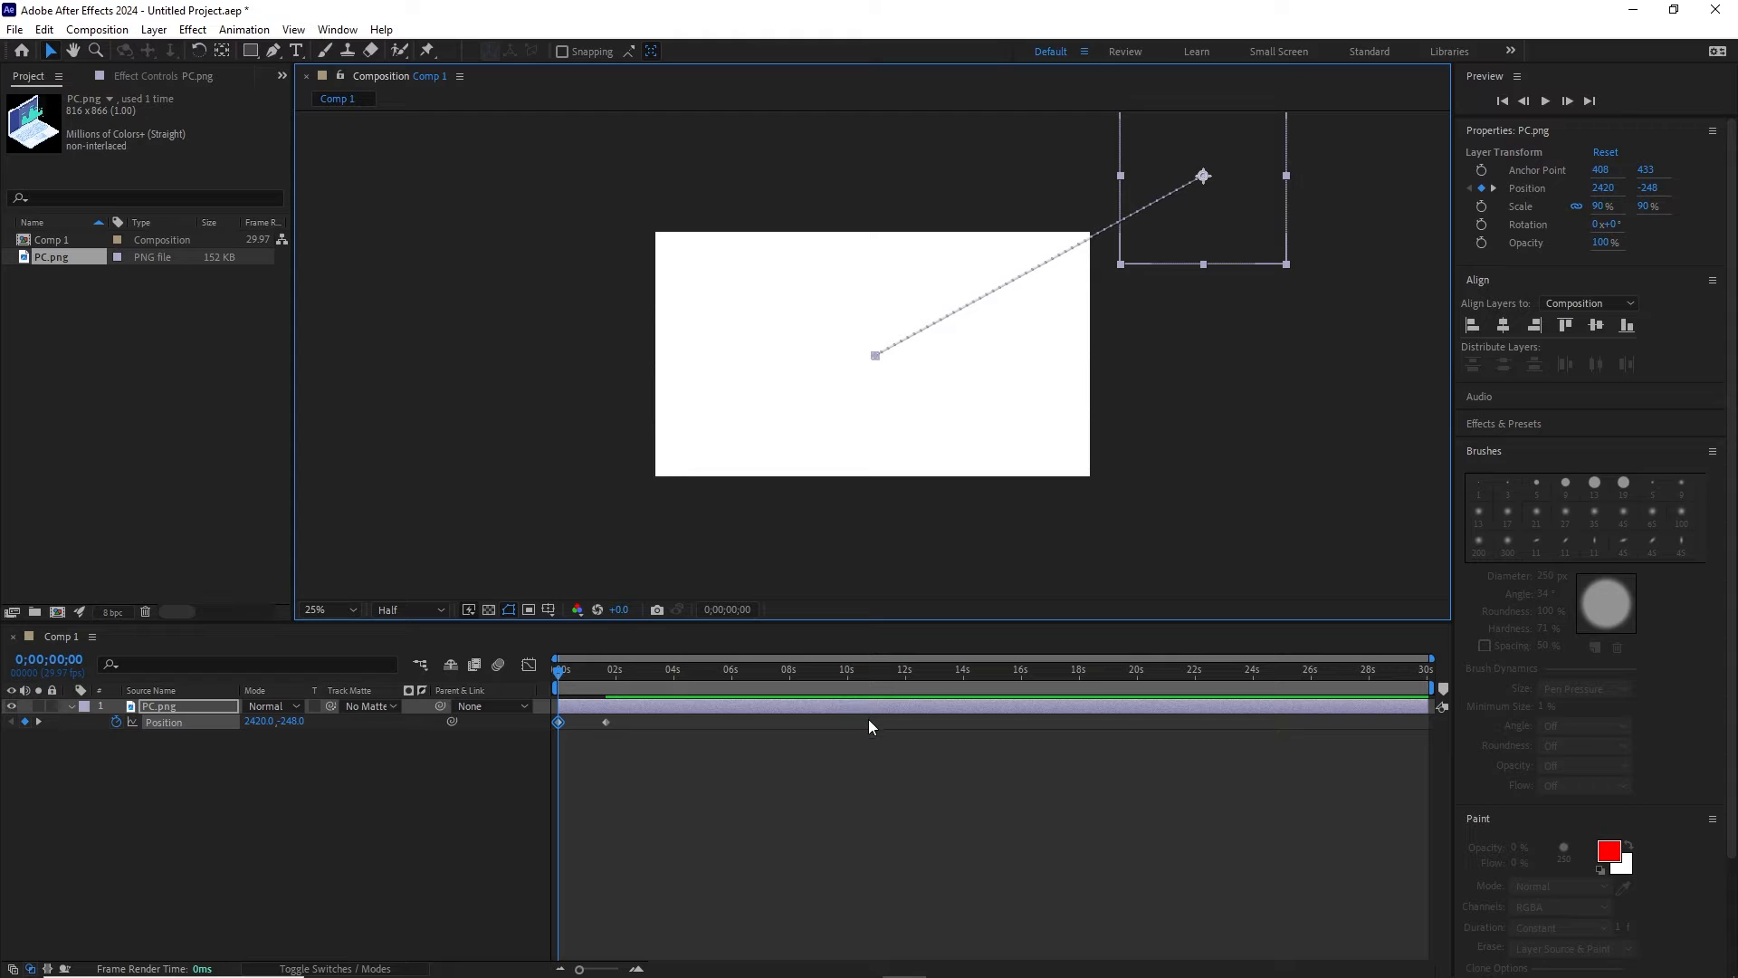
Step: Preview the laptop's slide-in and return the playhead to the second position keyframe at 0;00;01;20
key(space)
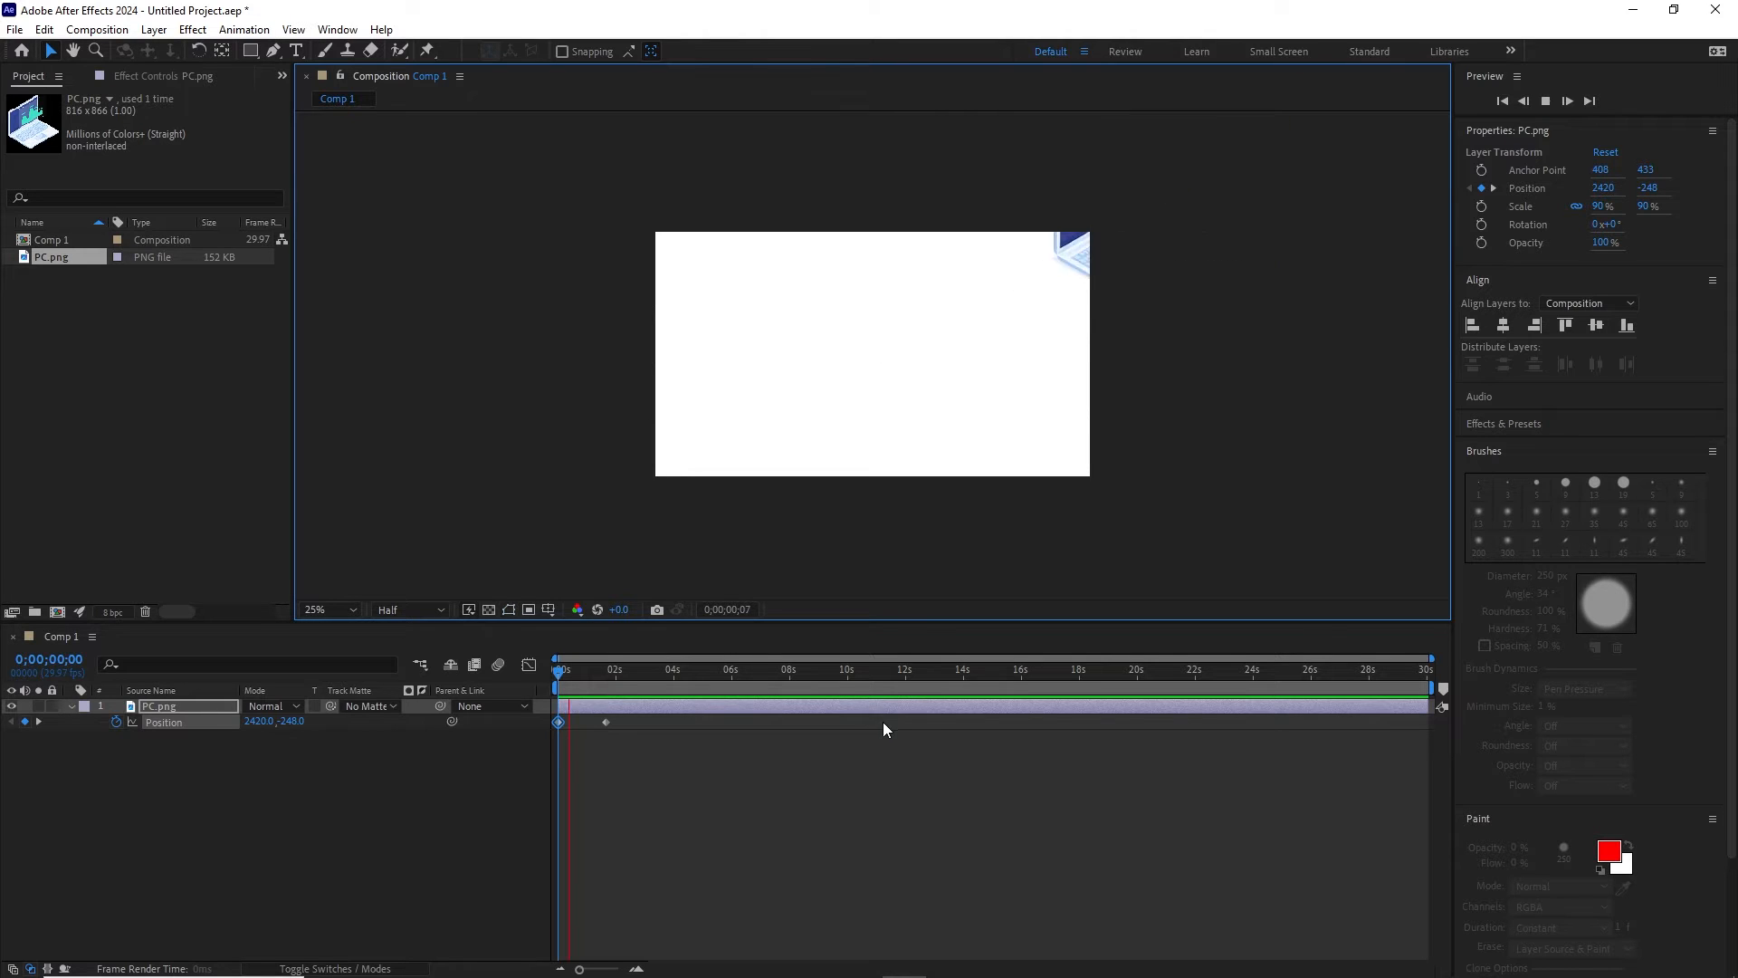
key(space)
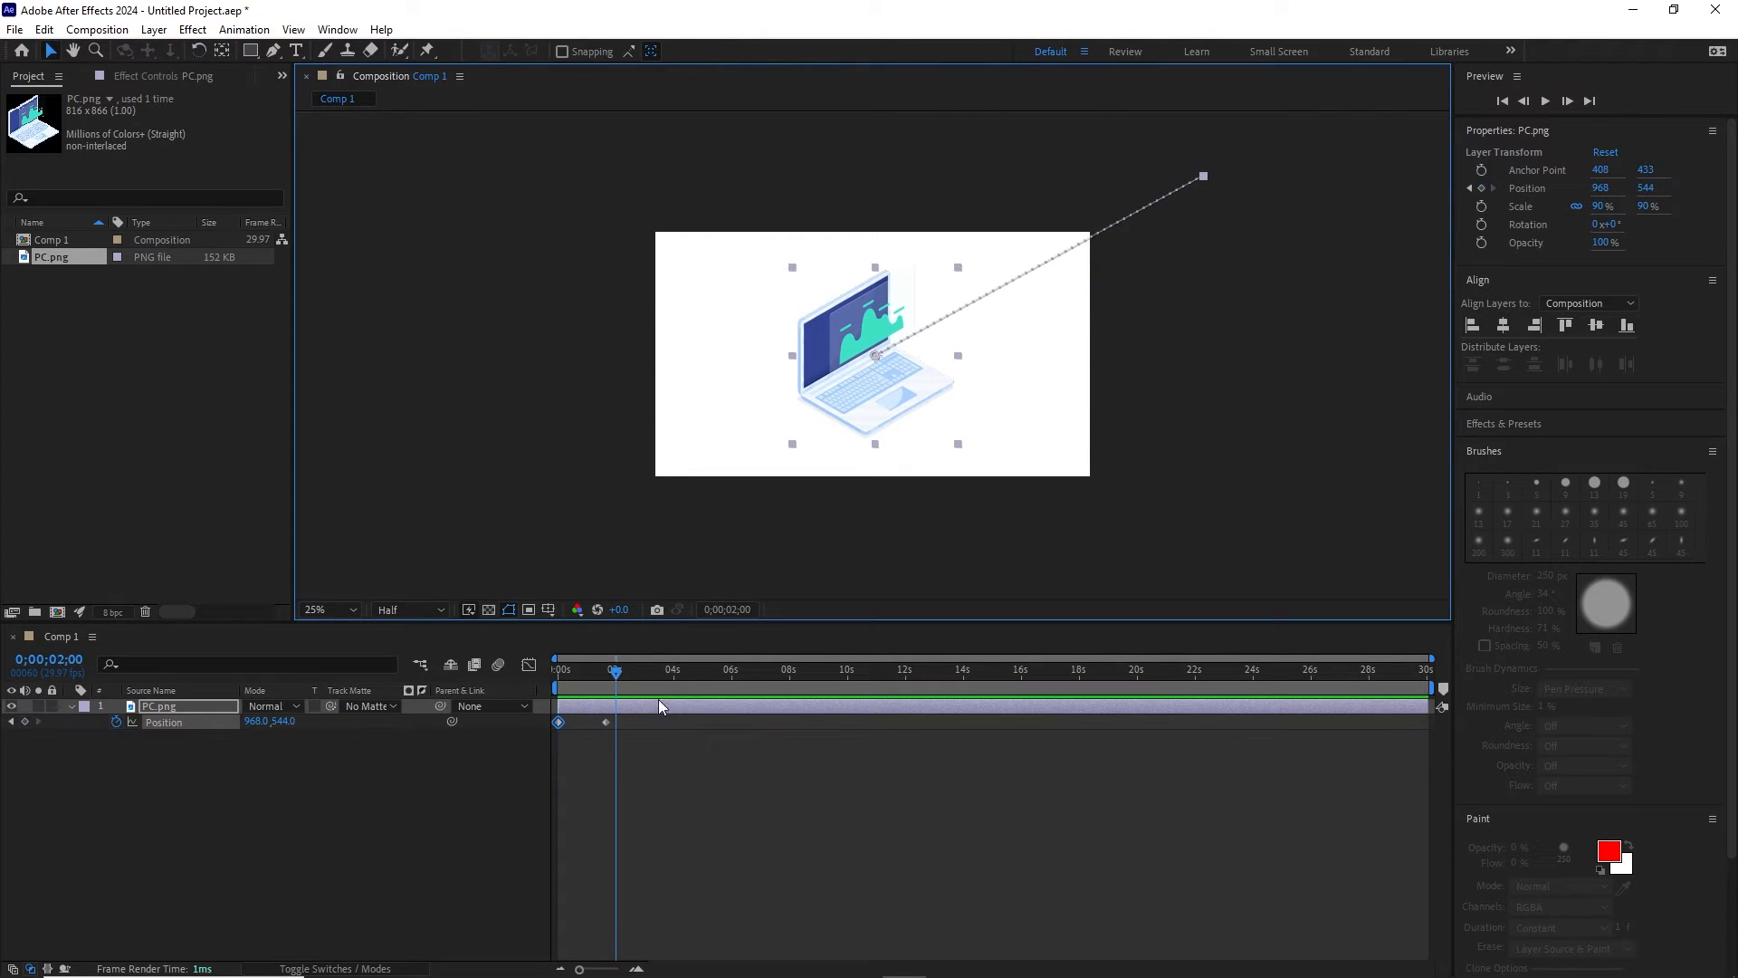
drag(619, 674, 605, 674)
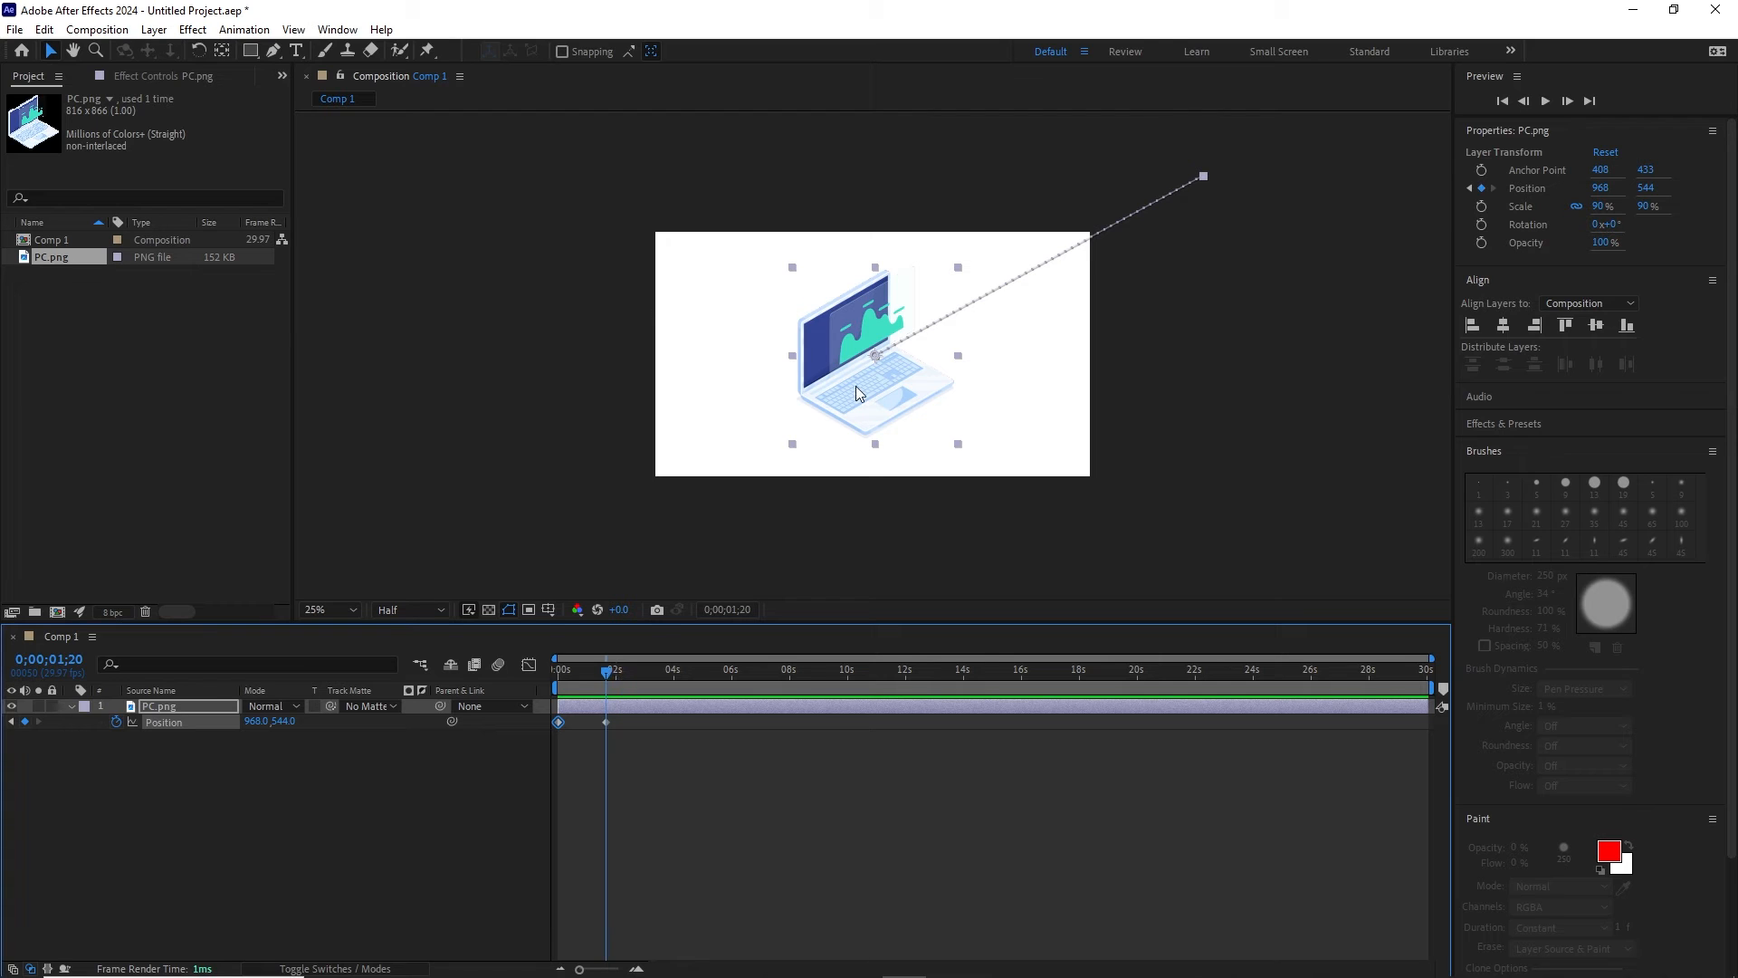
Step: Add a third position keyframe to the PC.png layer at 0;00;02;10, keeping the laptop at its centred position
key(period)
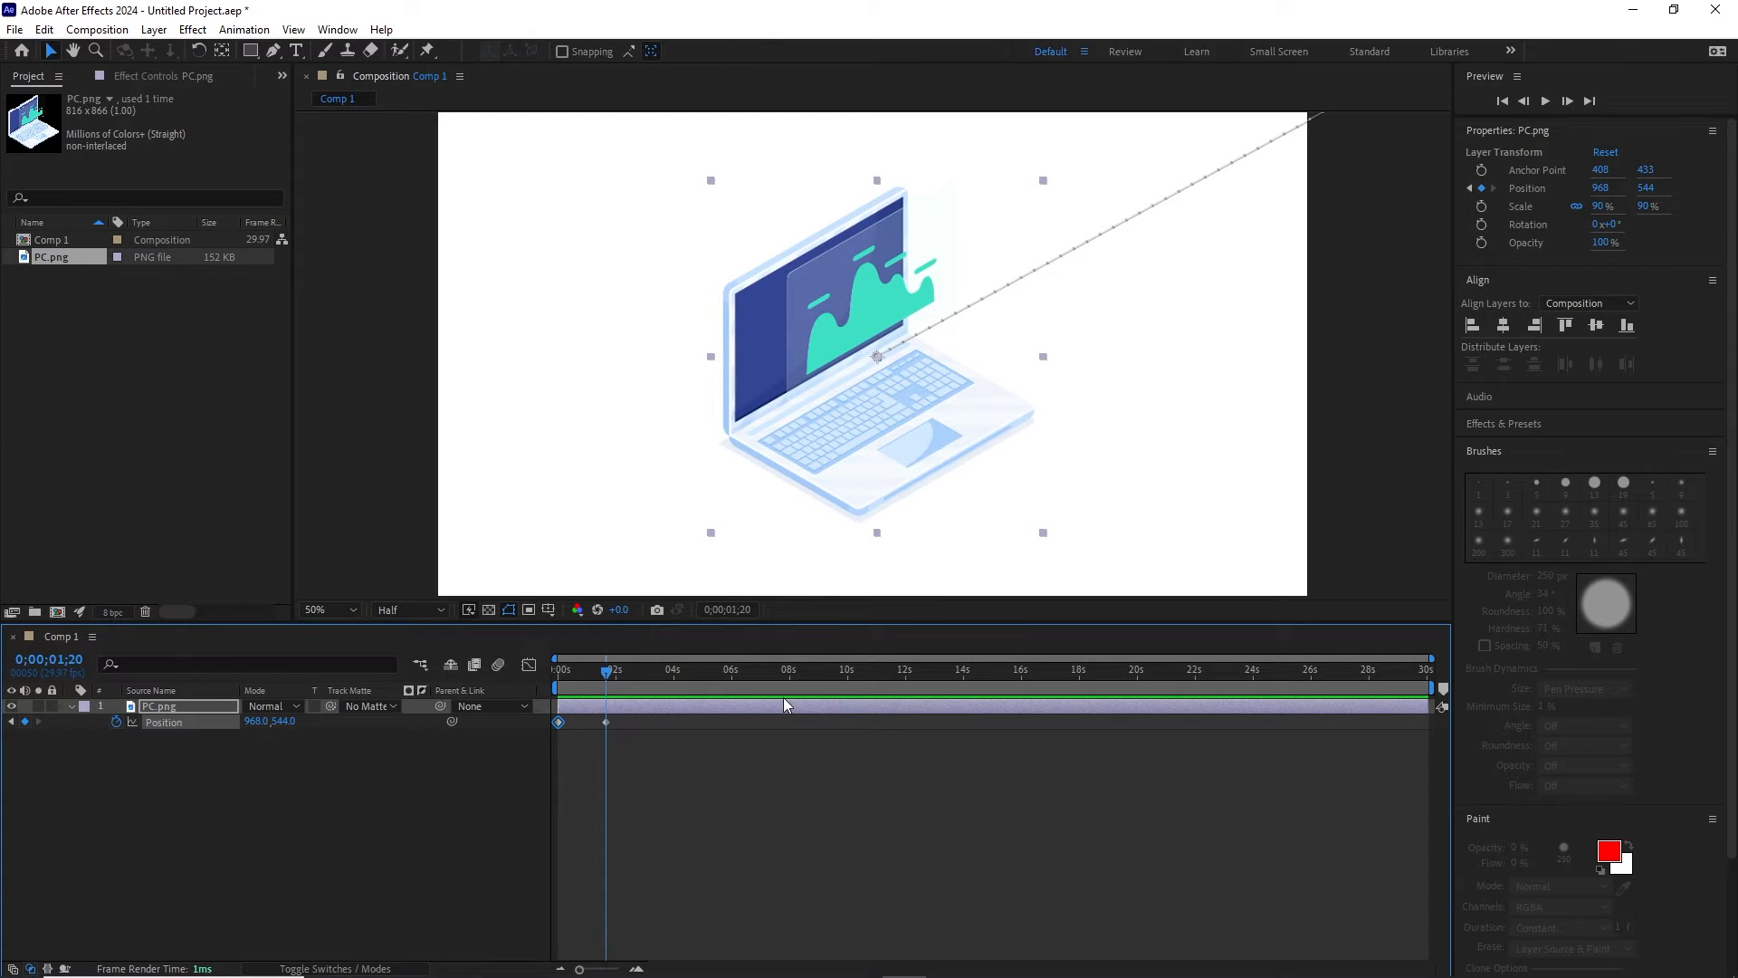
click(718, 768)
mouse_move(607, 672)
mouse_down()
mouse_move(621, 670)
mouse_move(607, 671)
mouse_up()
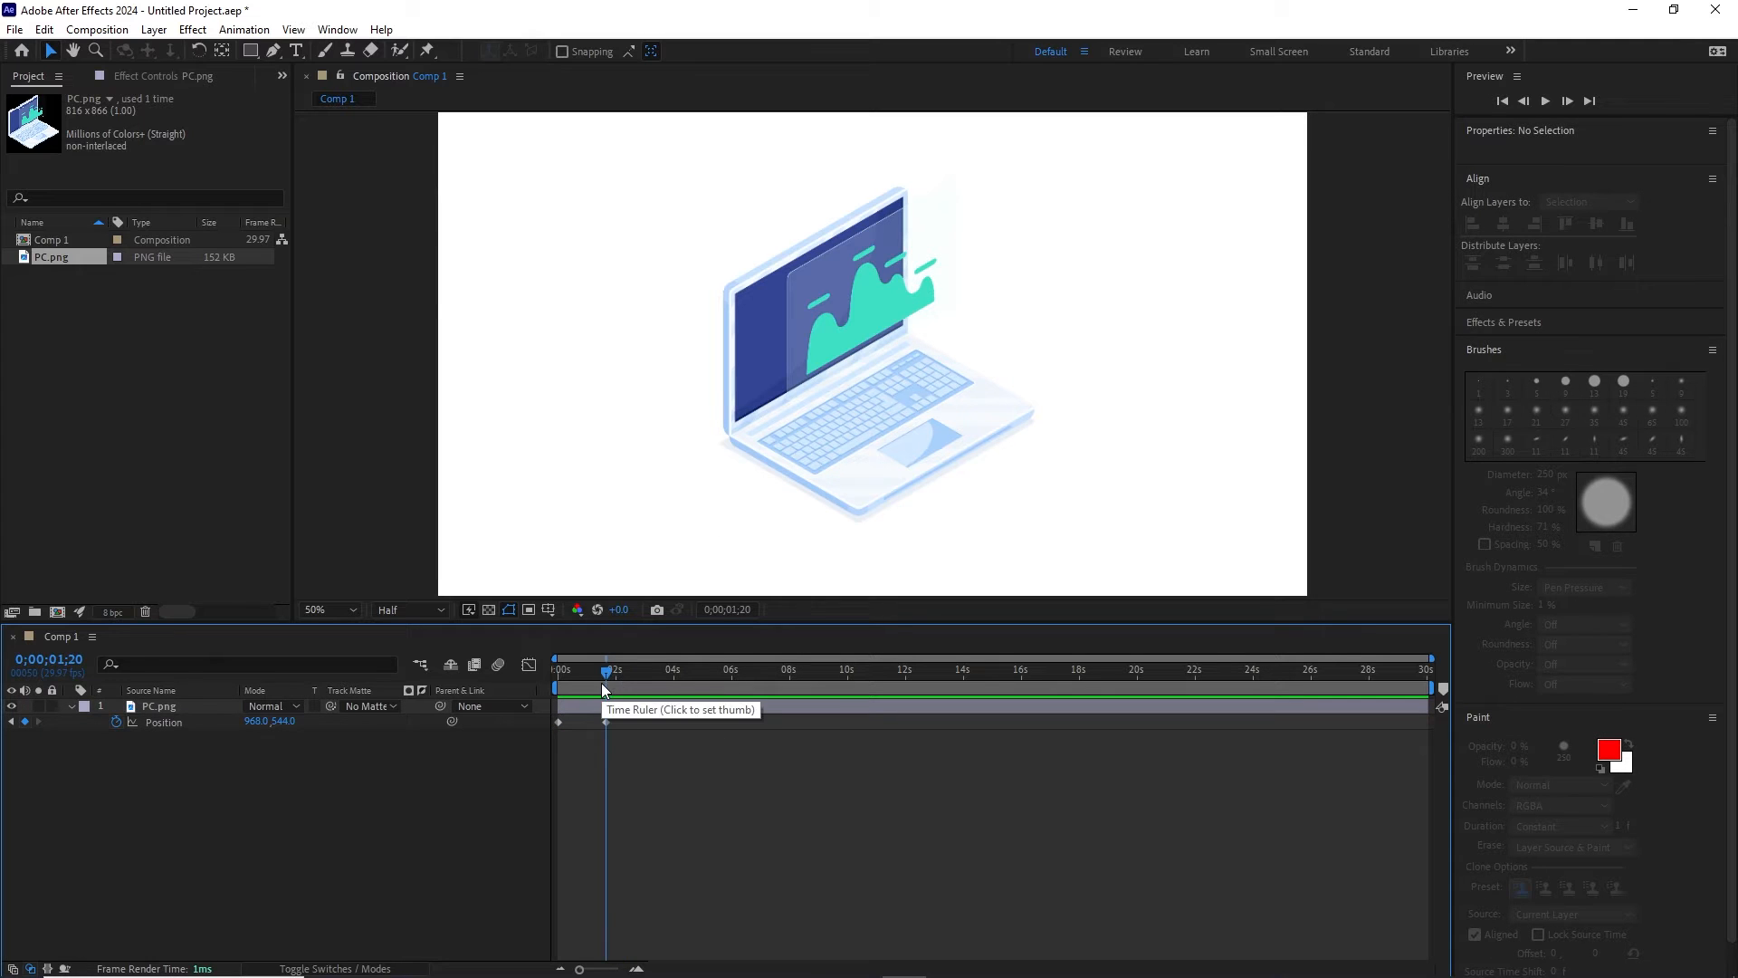
key(space)
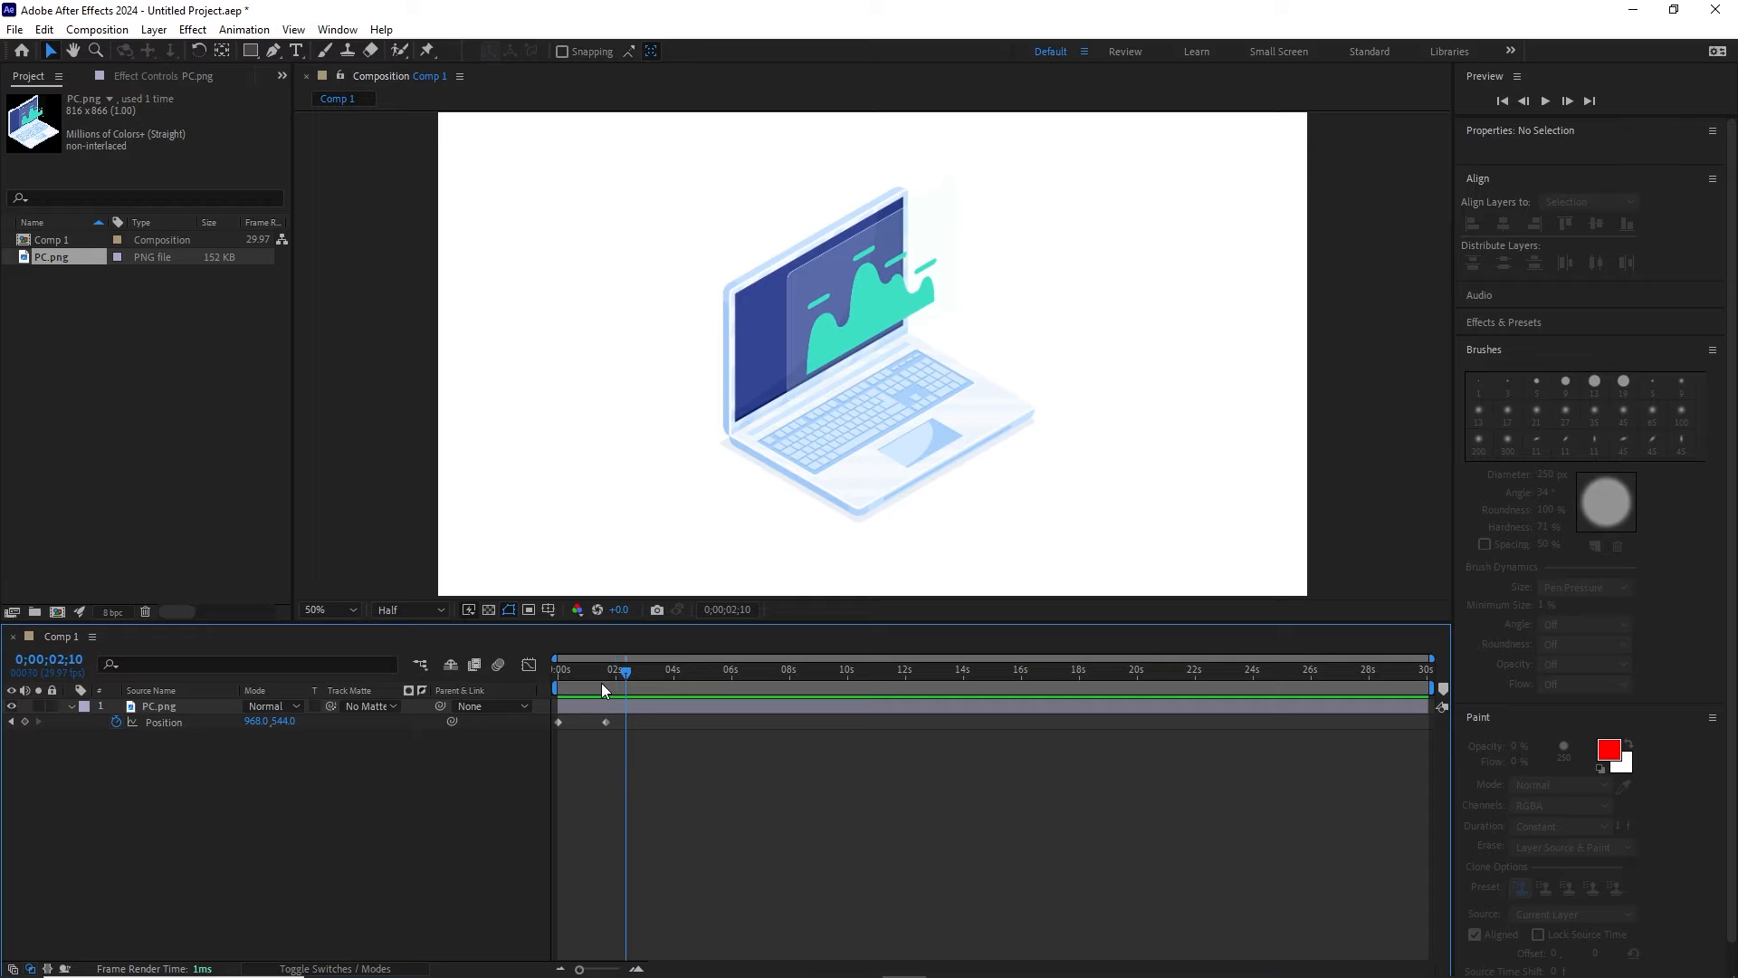
click(24, 723)
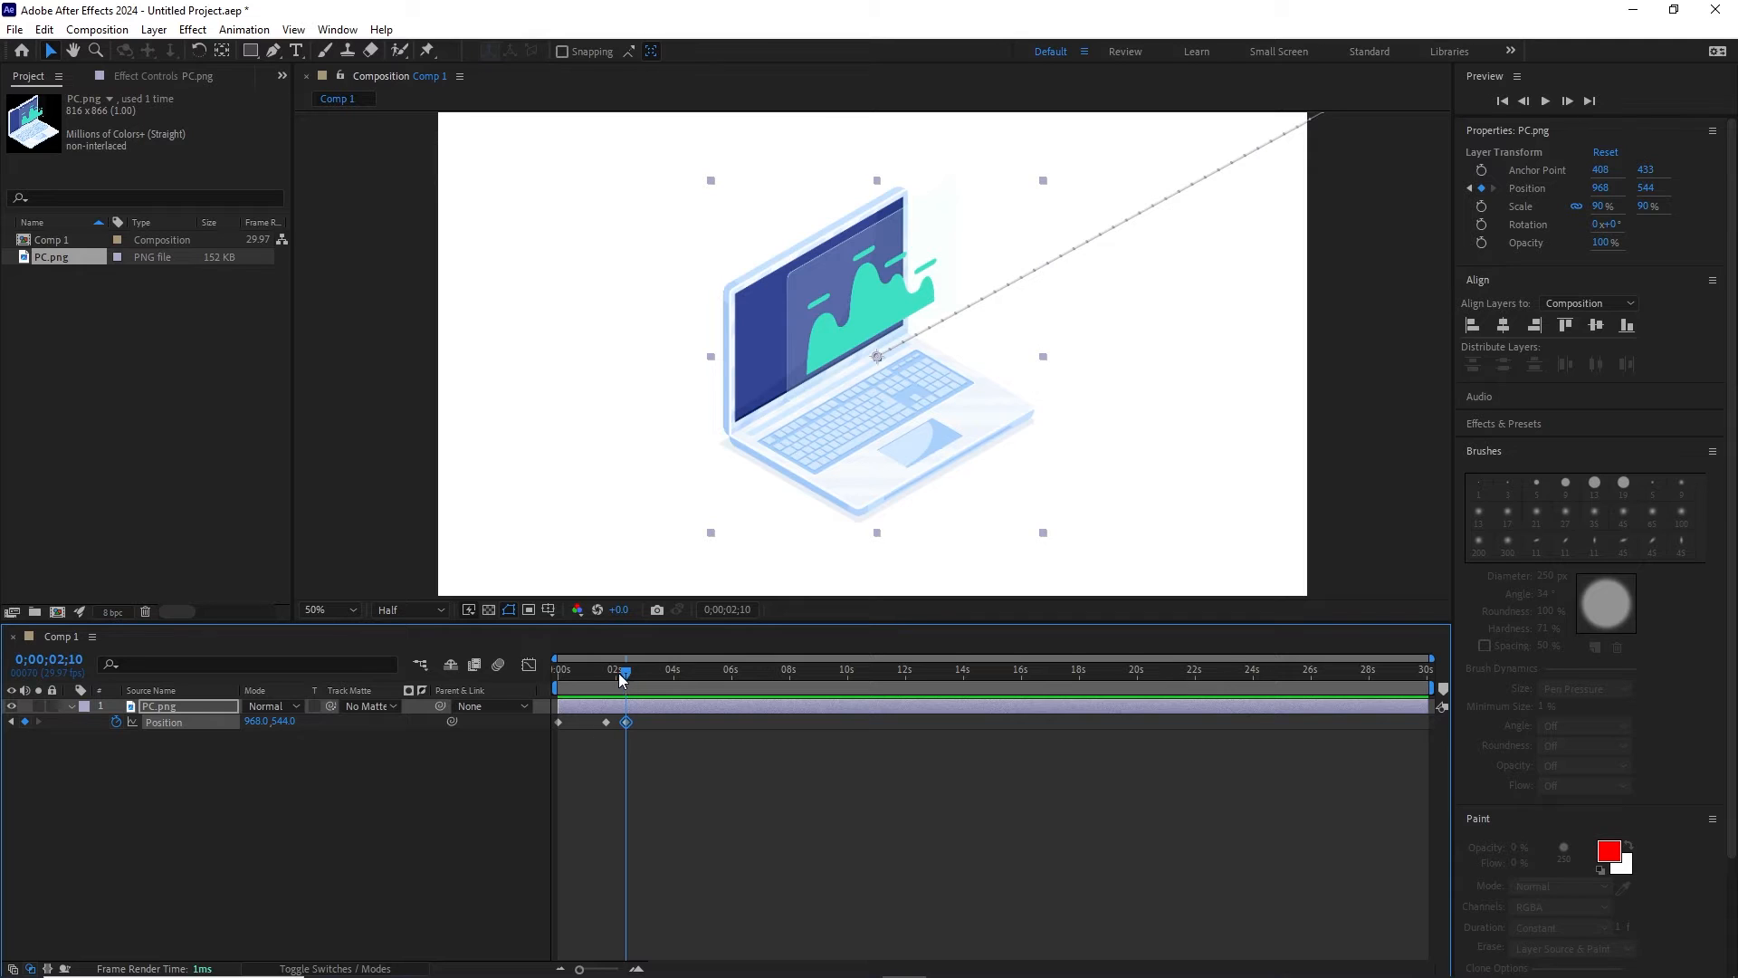
Step: At the 0;00;01;20 keyframe, move the laptop diagonally down-left past its resting place to about 760, 660, and preview the overshoot
key(j)
drag(860, 448, 768, 501)
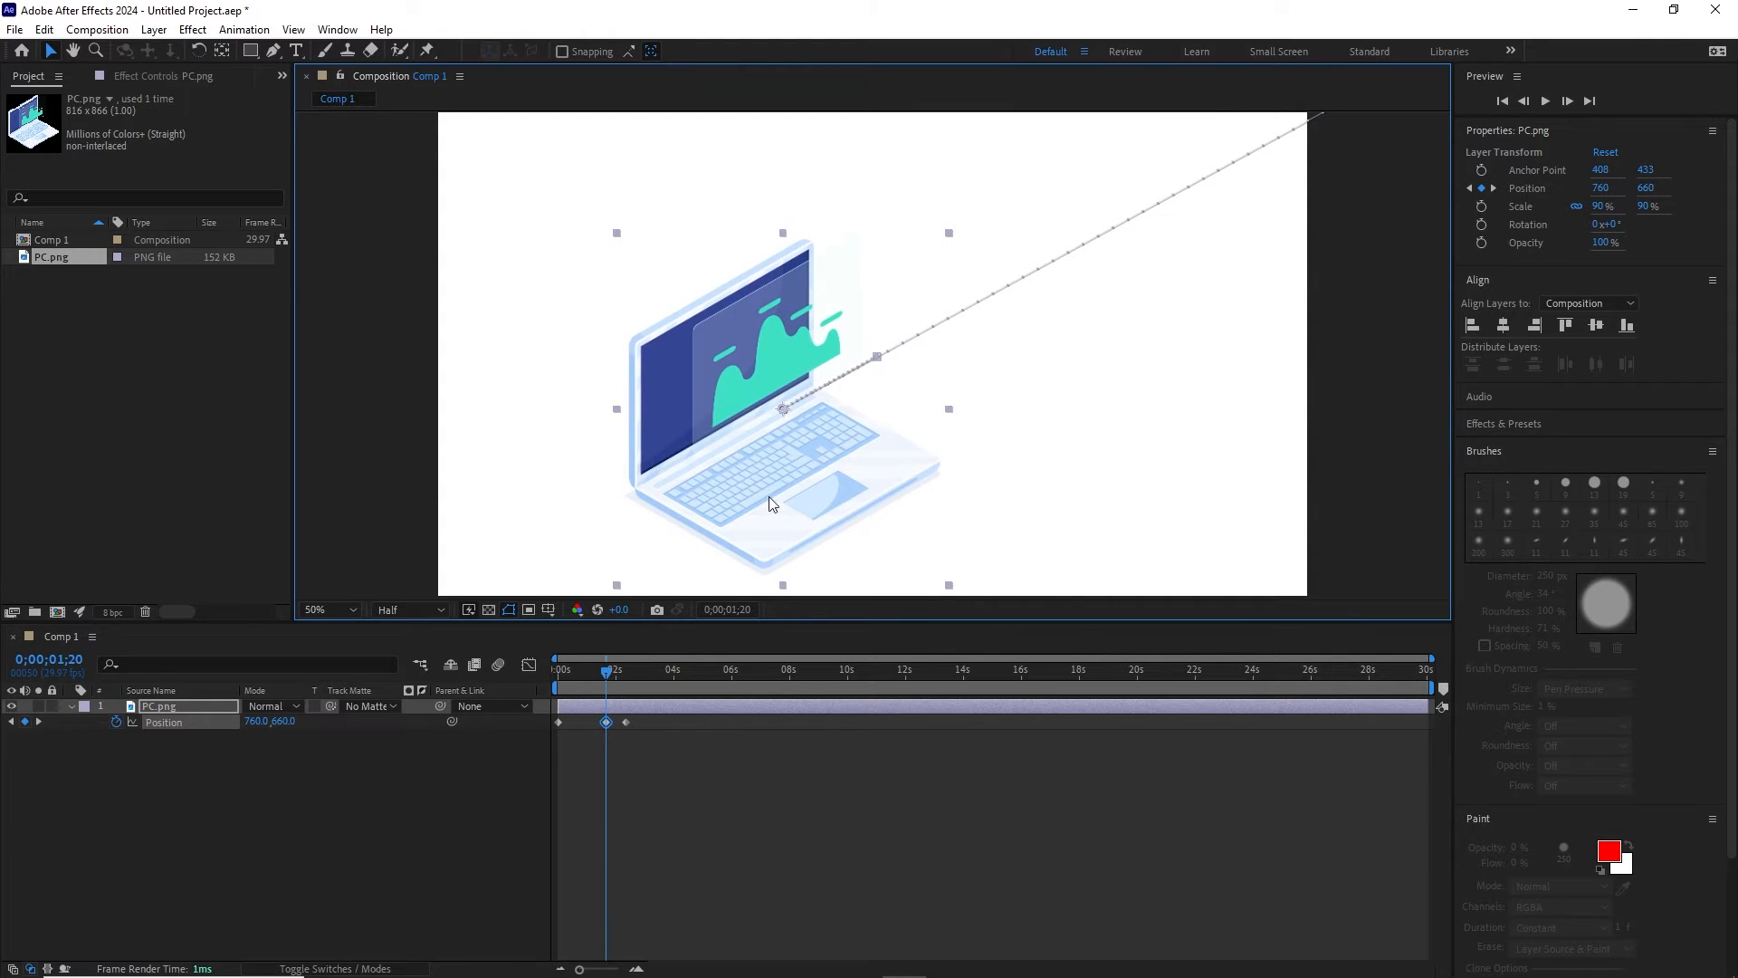
key(Home)
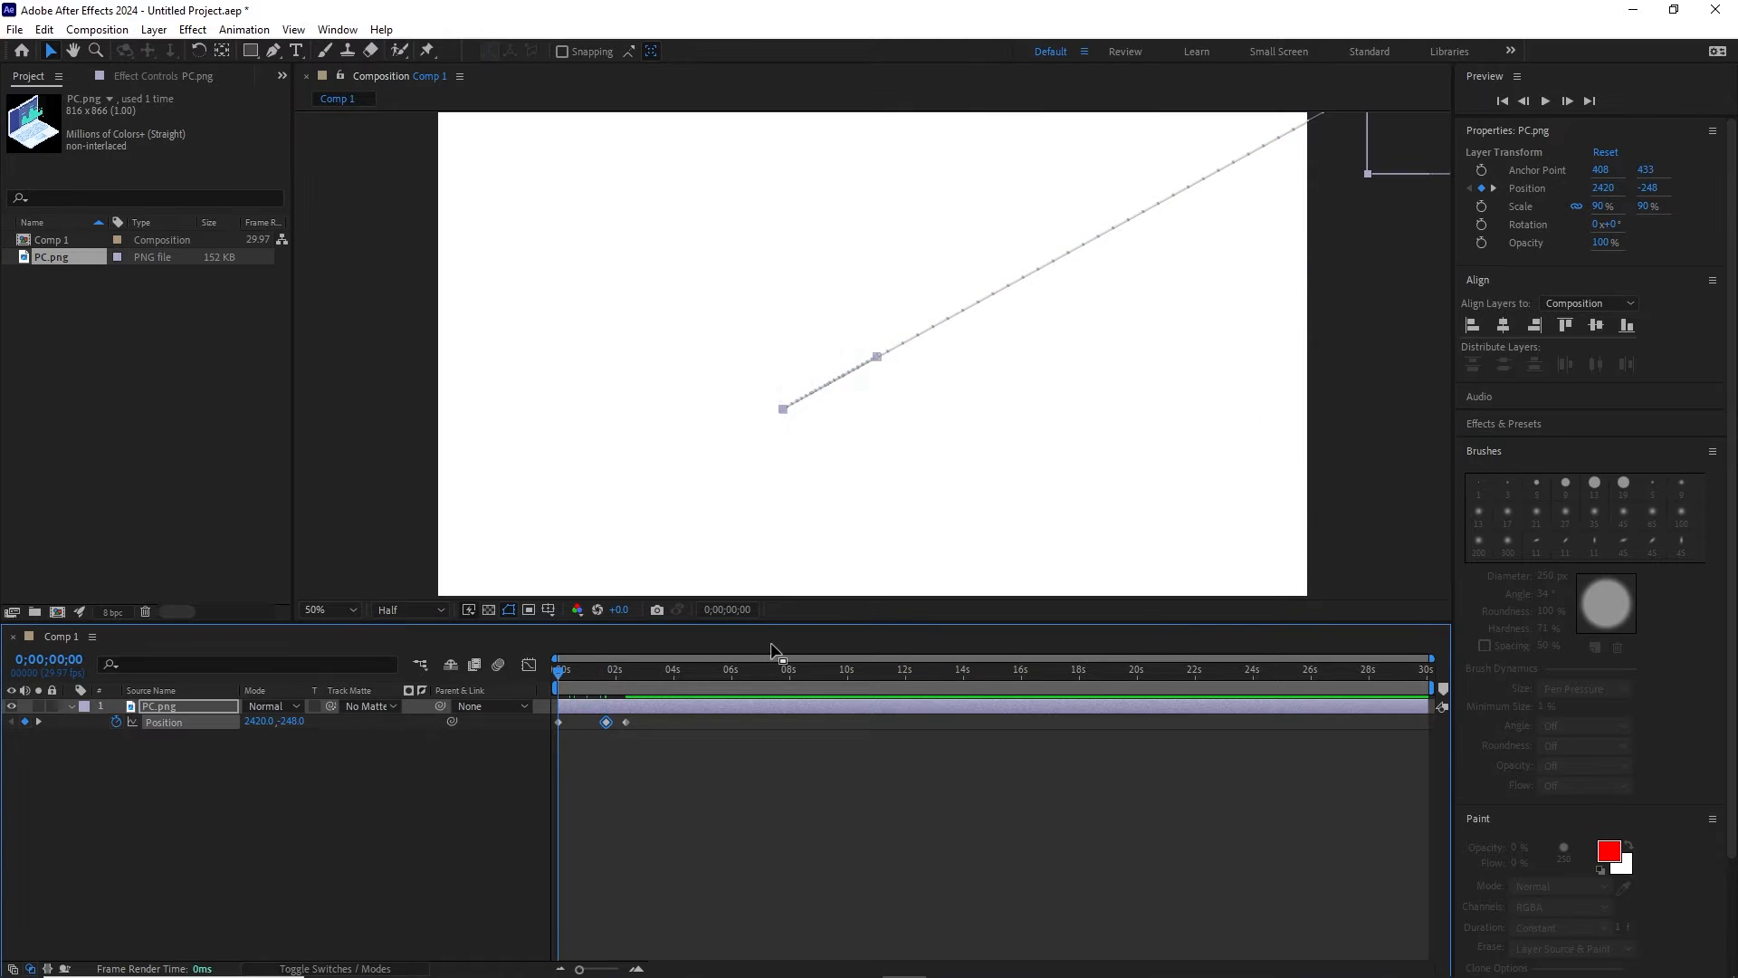
key(space)
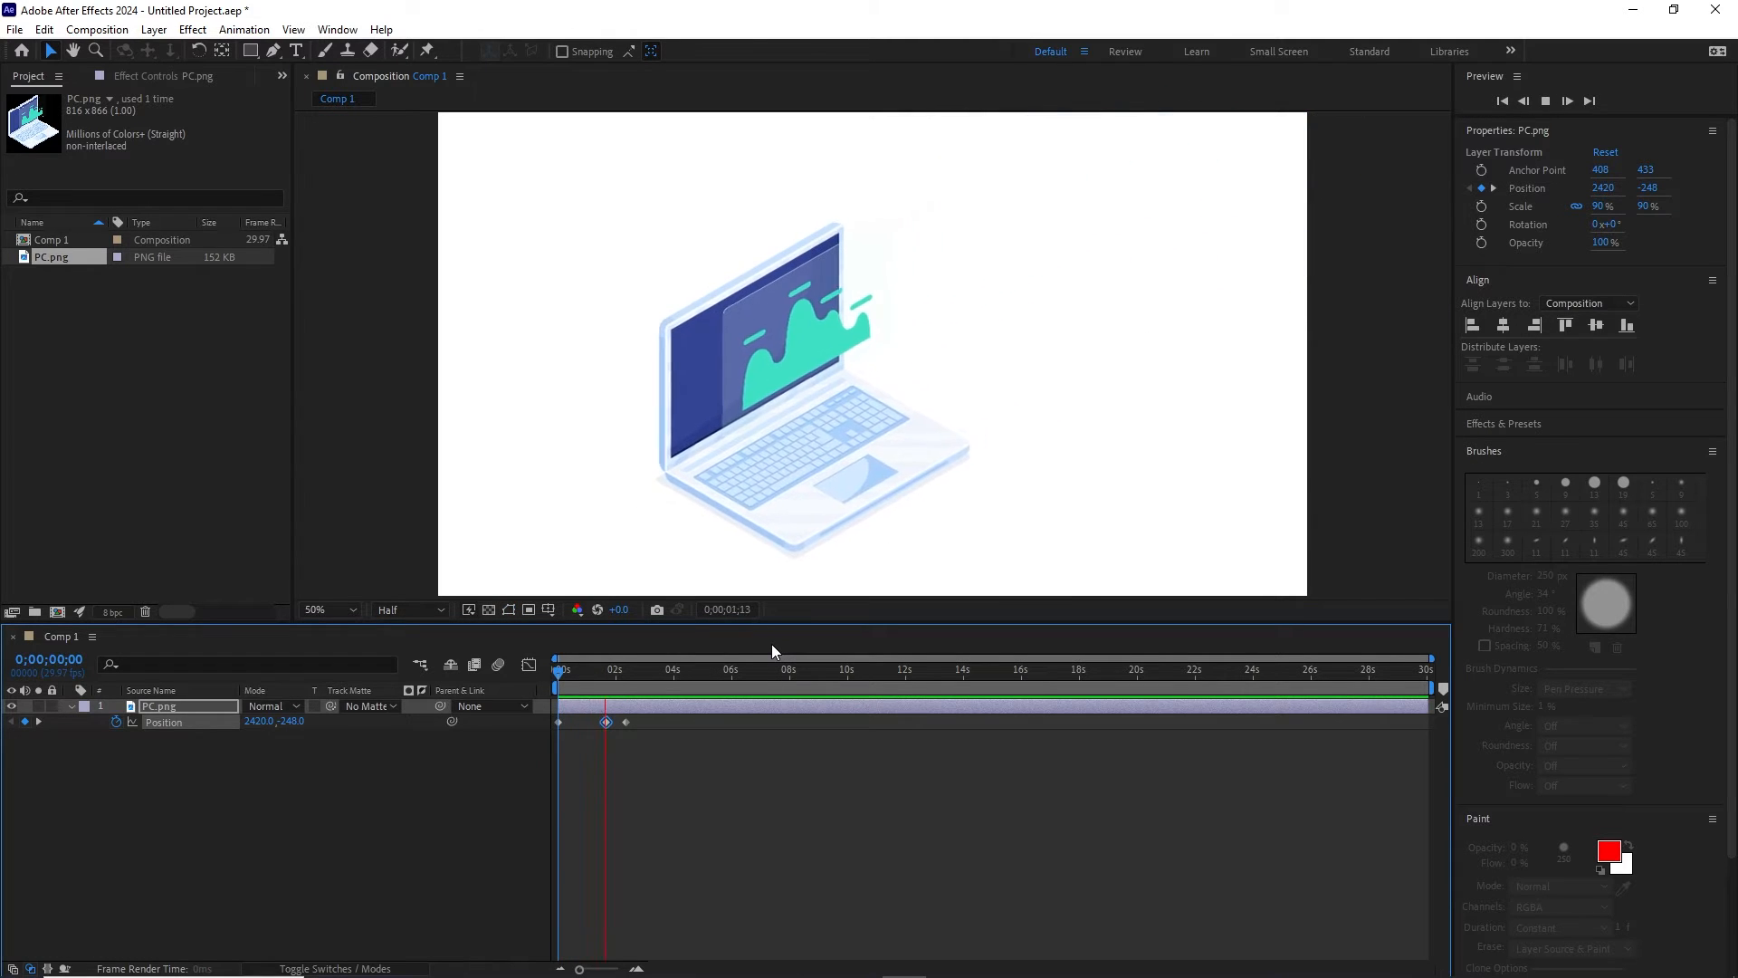
key(space)
Step: Apply Easy Ease to all three position keyframes of PC.png, and check the motion and its speed graph
click(662, 724)
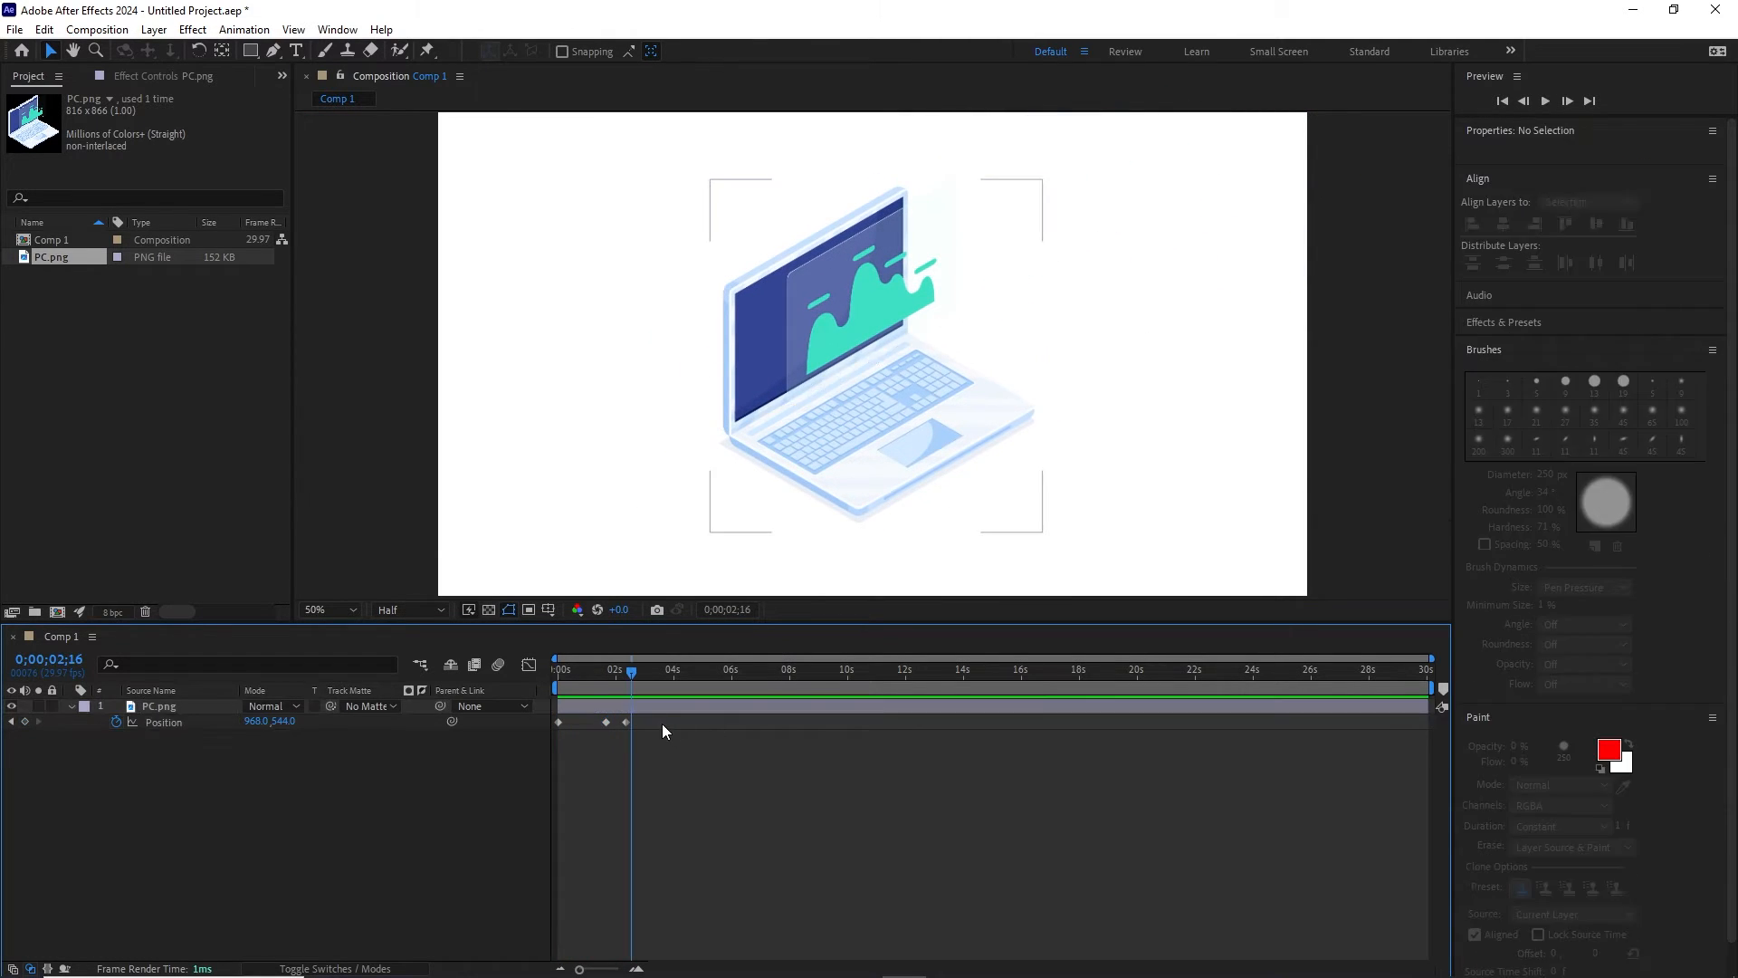
drag(659, 717, 560, 722)
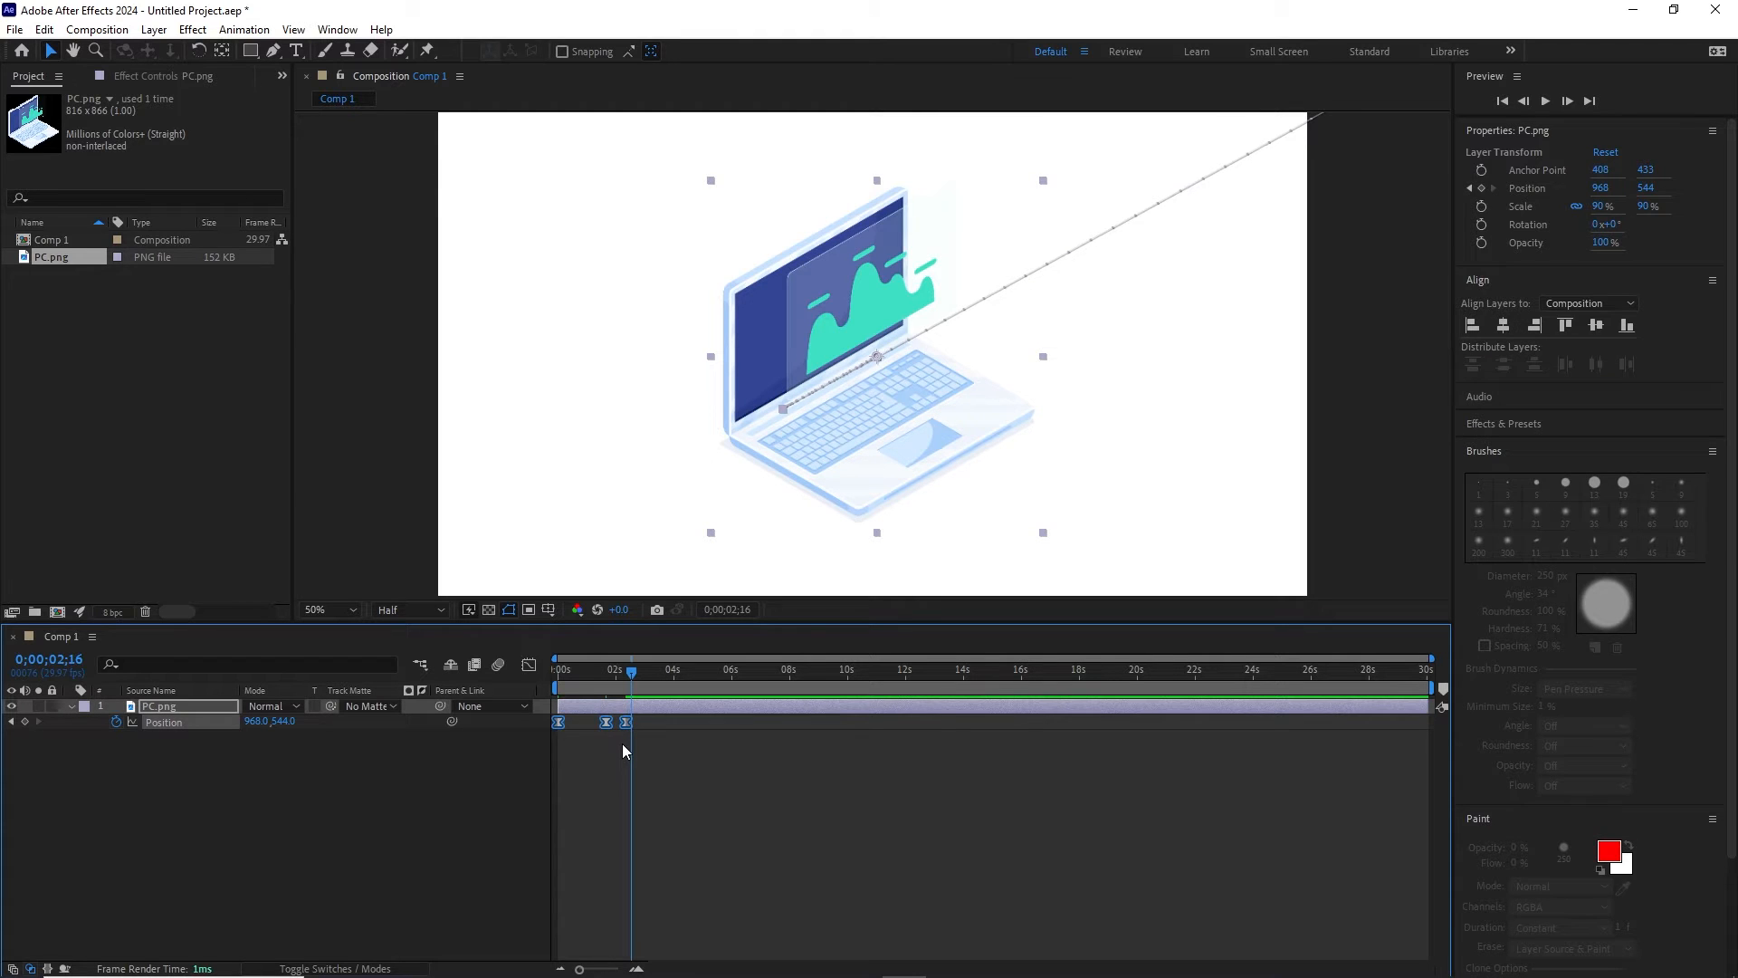
drag(612, 670, 550, 679)
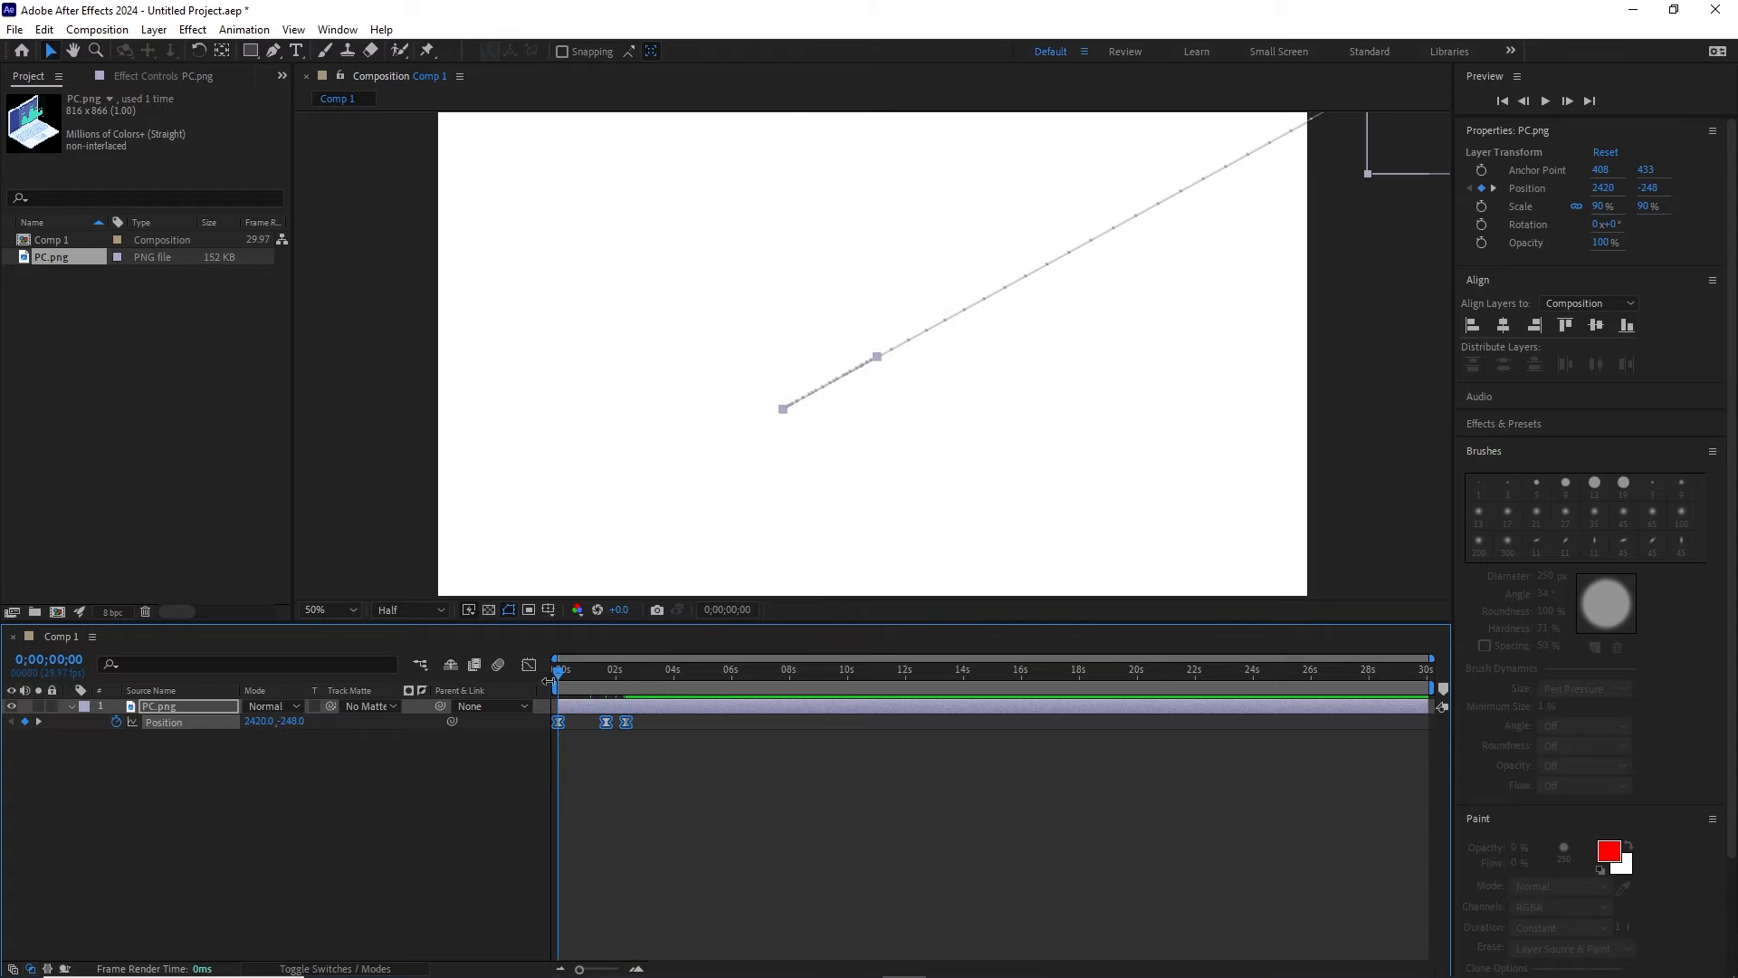
key(space)
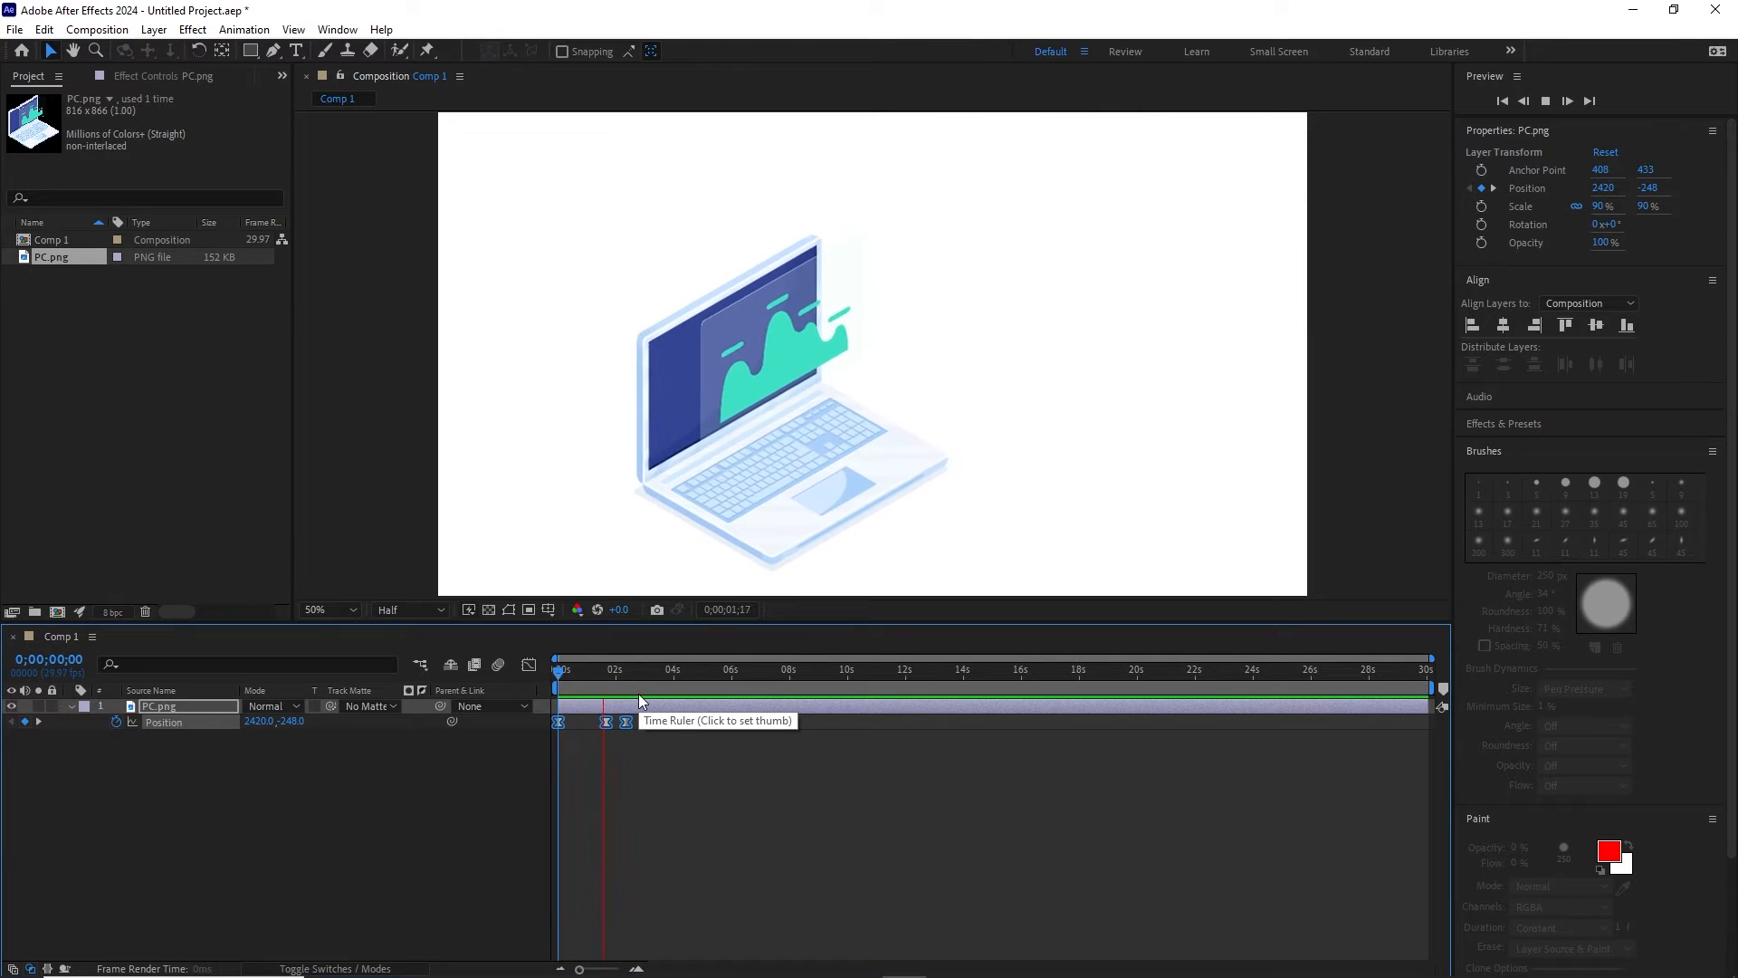
key(space)
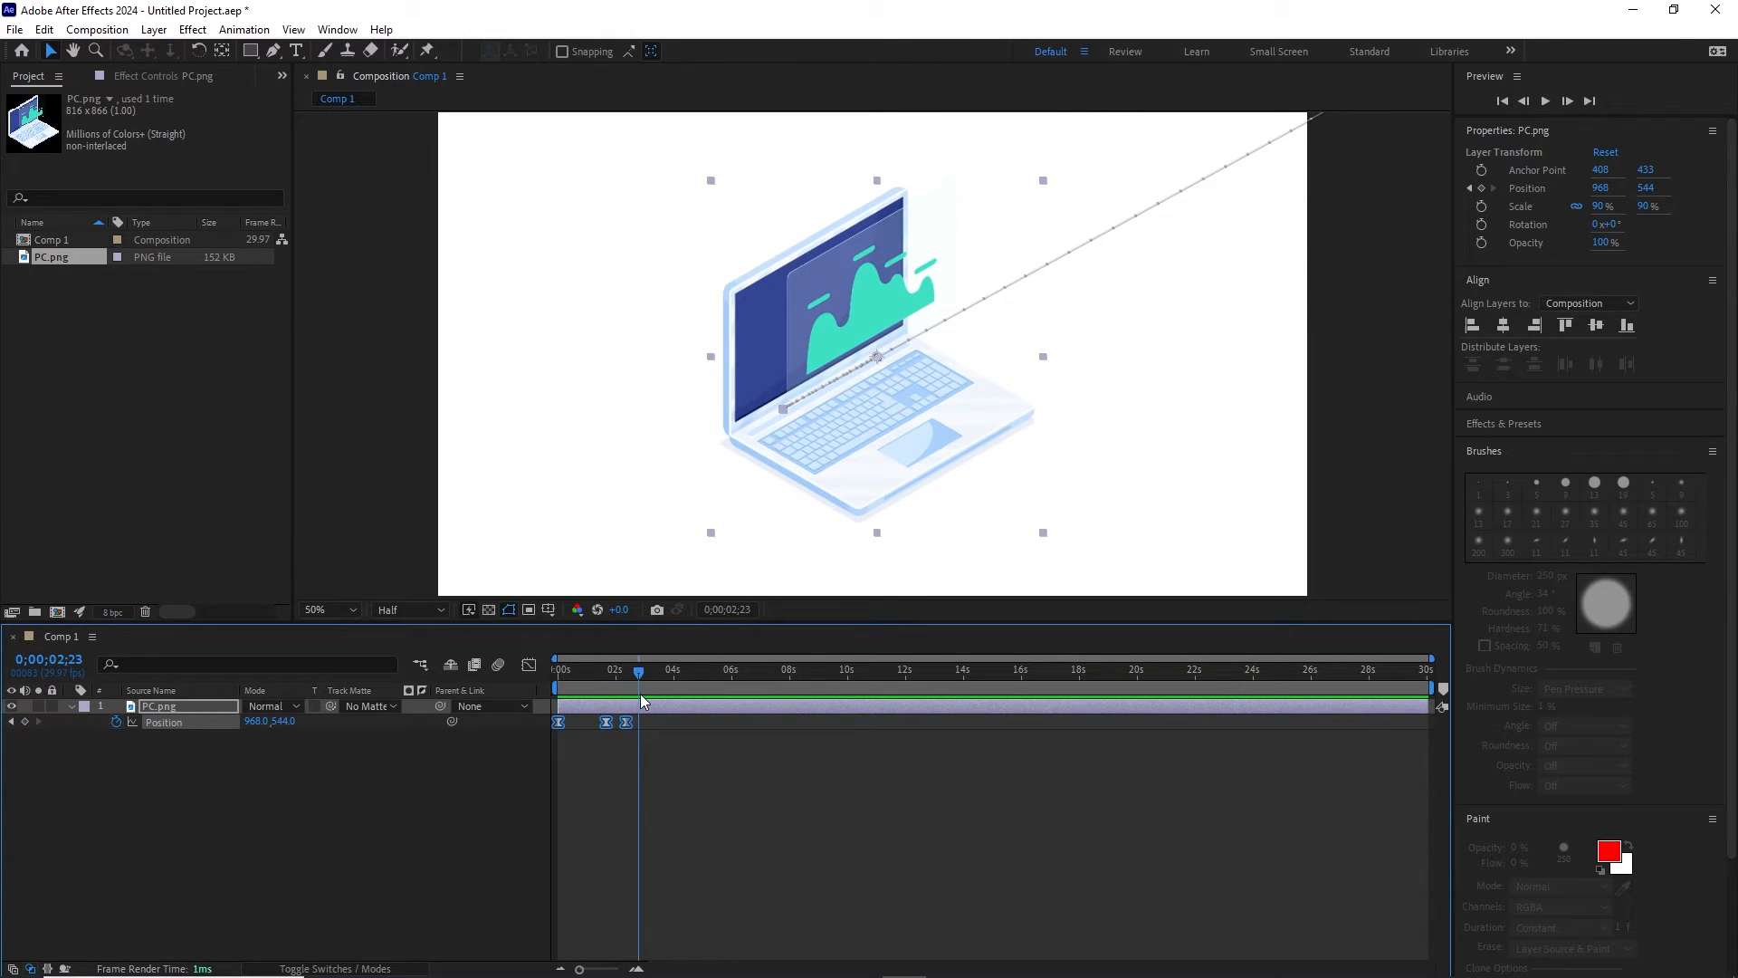
click(530, 667)
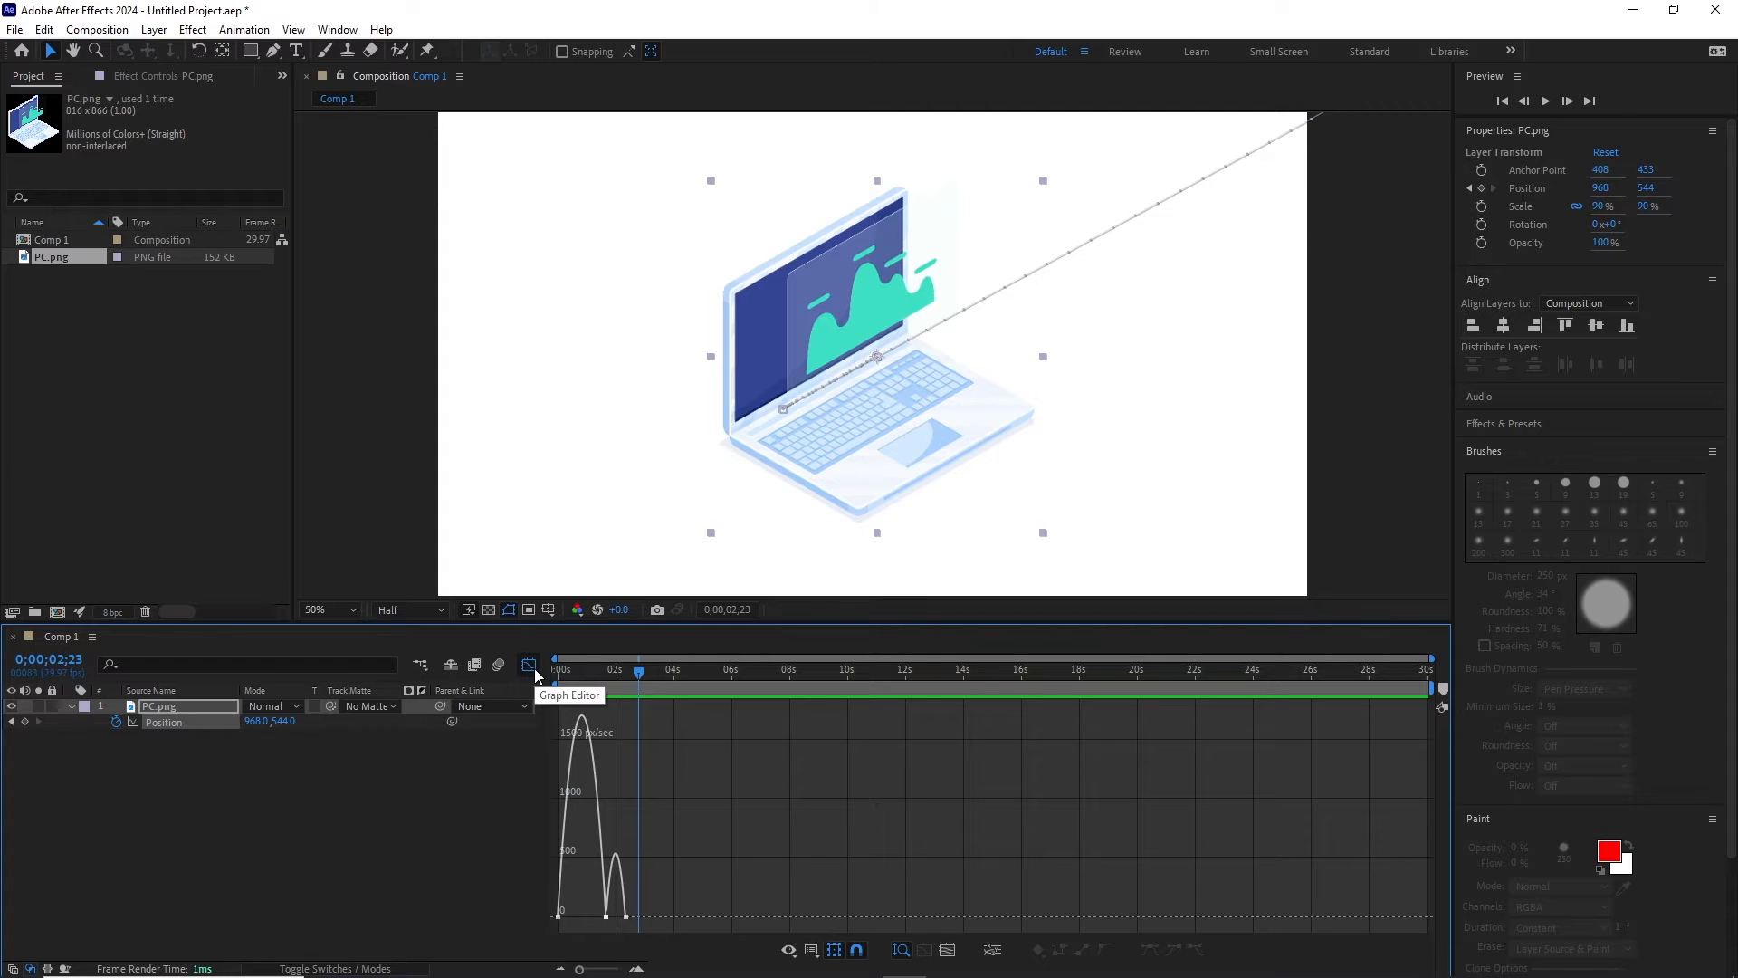
click(529, 666)
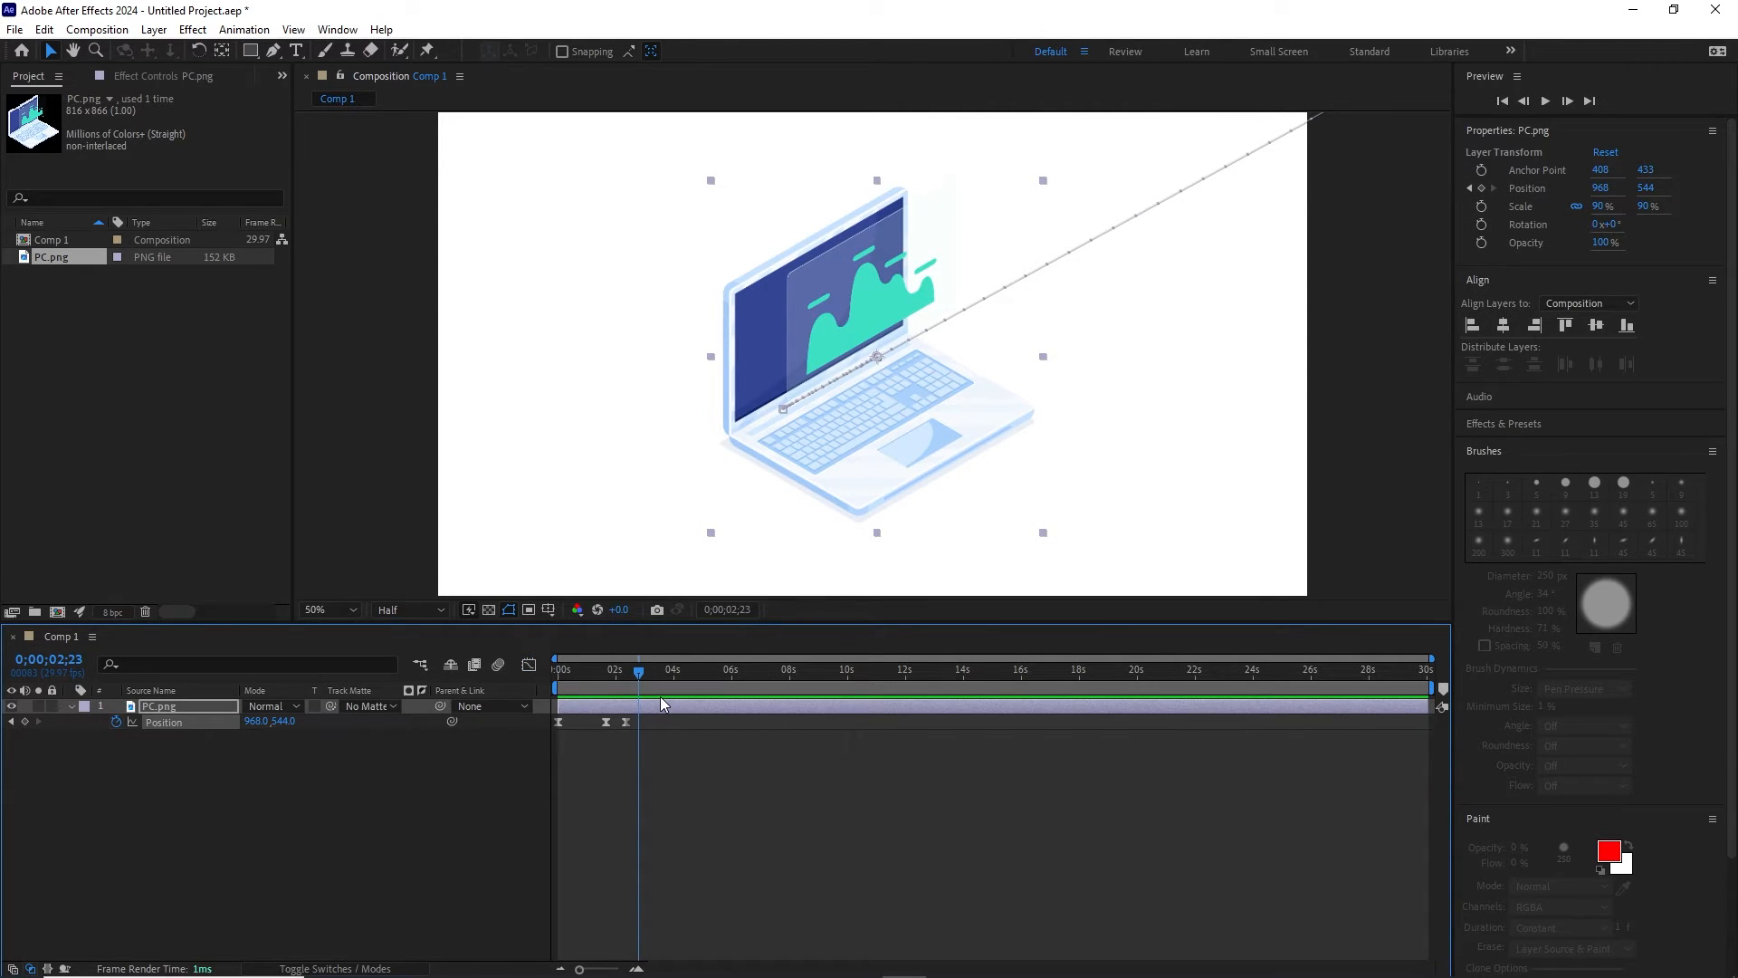
Step: With the playhead at 0;00;02;10, delete all three position keyframes from the PC.png layer
drag(645, 672, 622, 677)
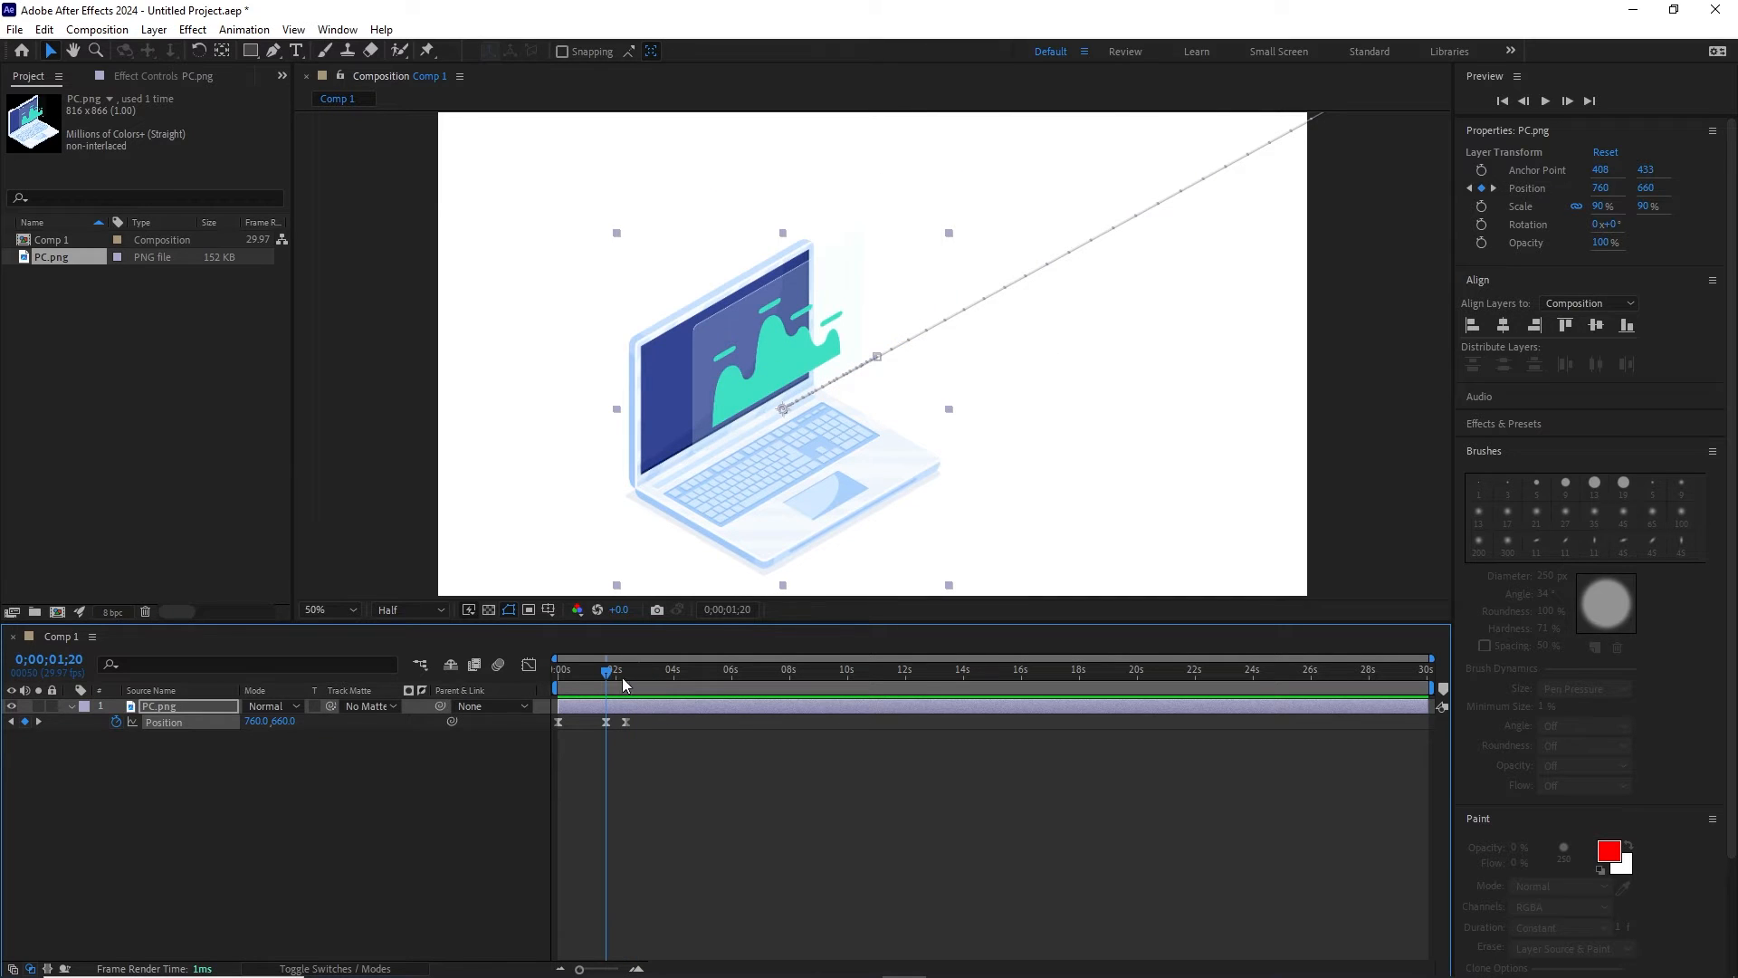
click(649, 721)
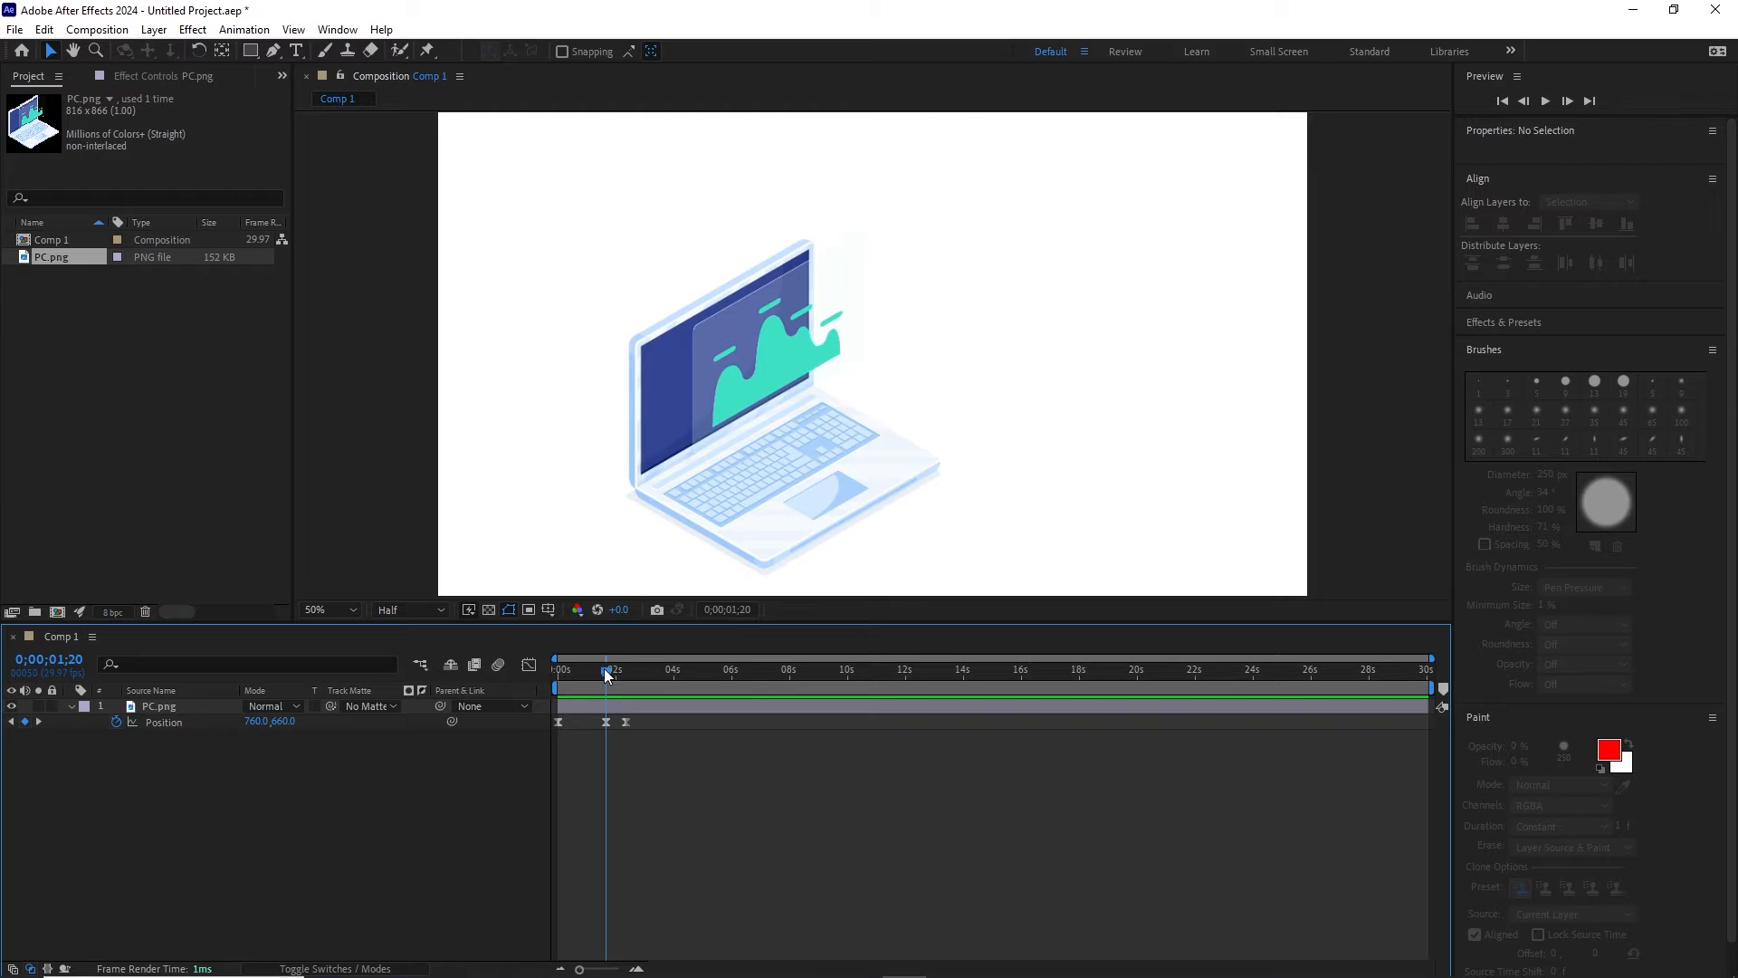
drag(606, 674, 555, 720)
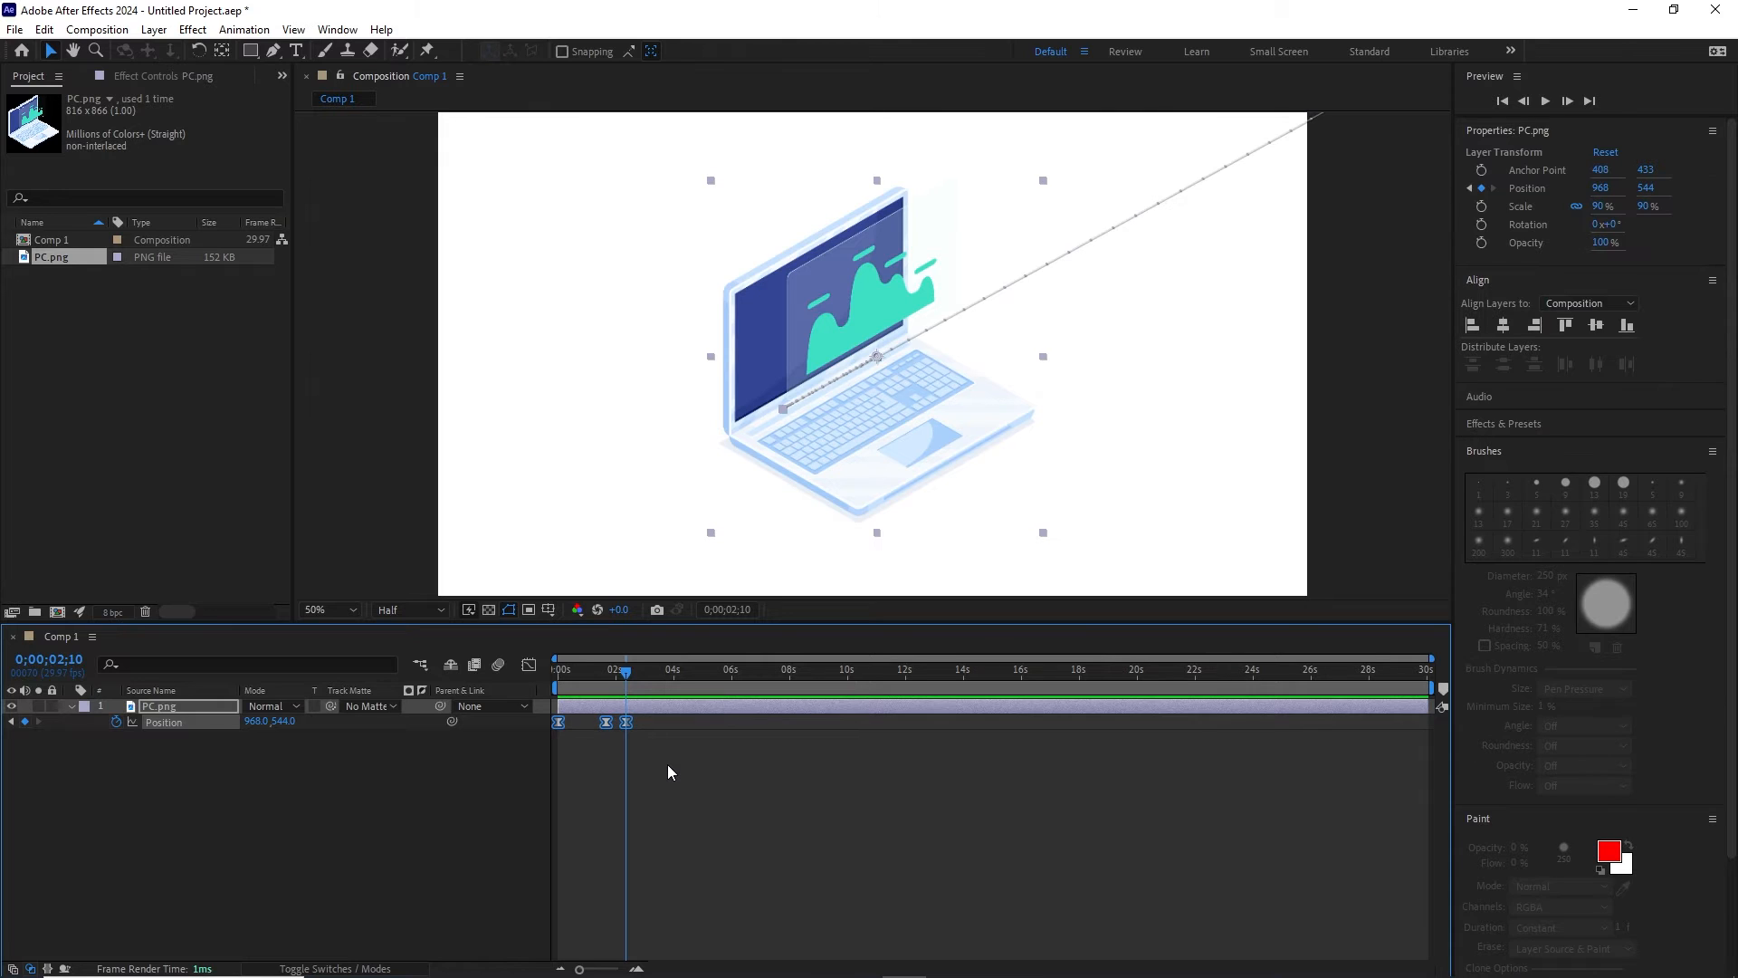
key(Delete)
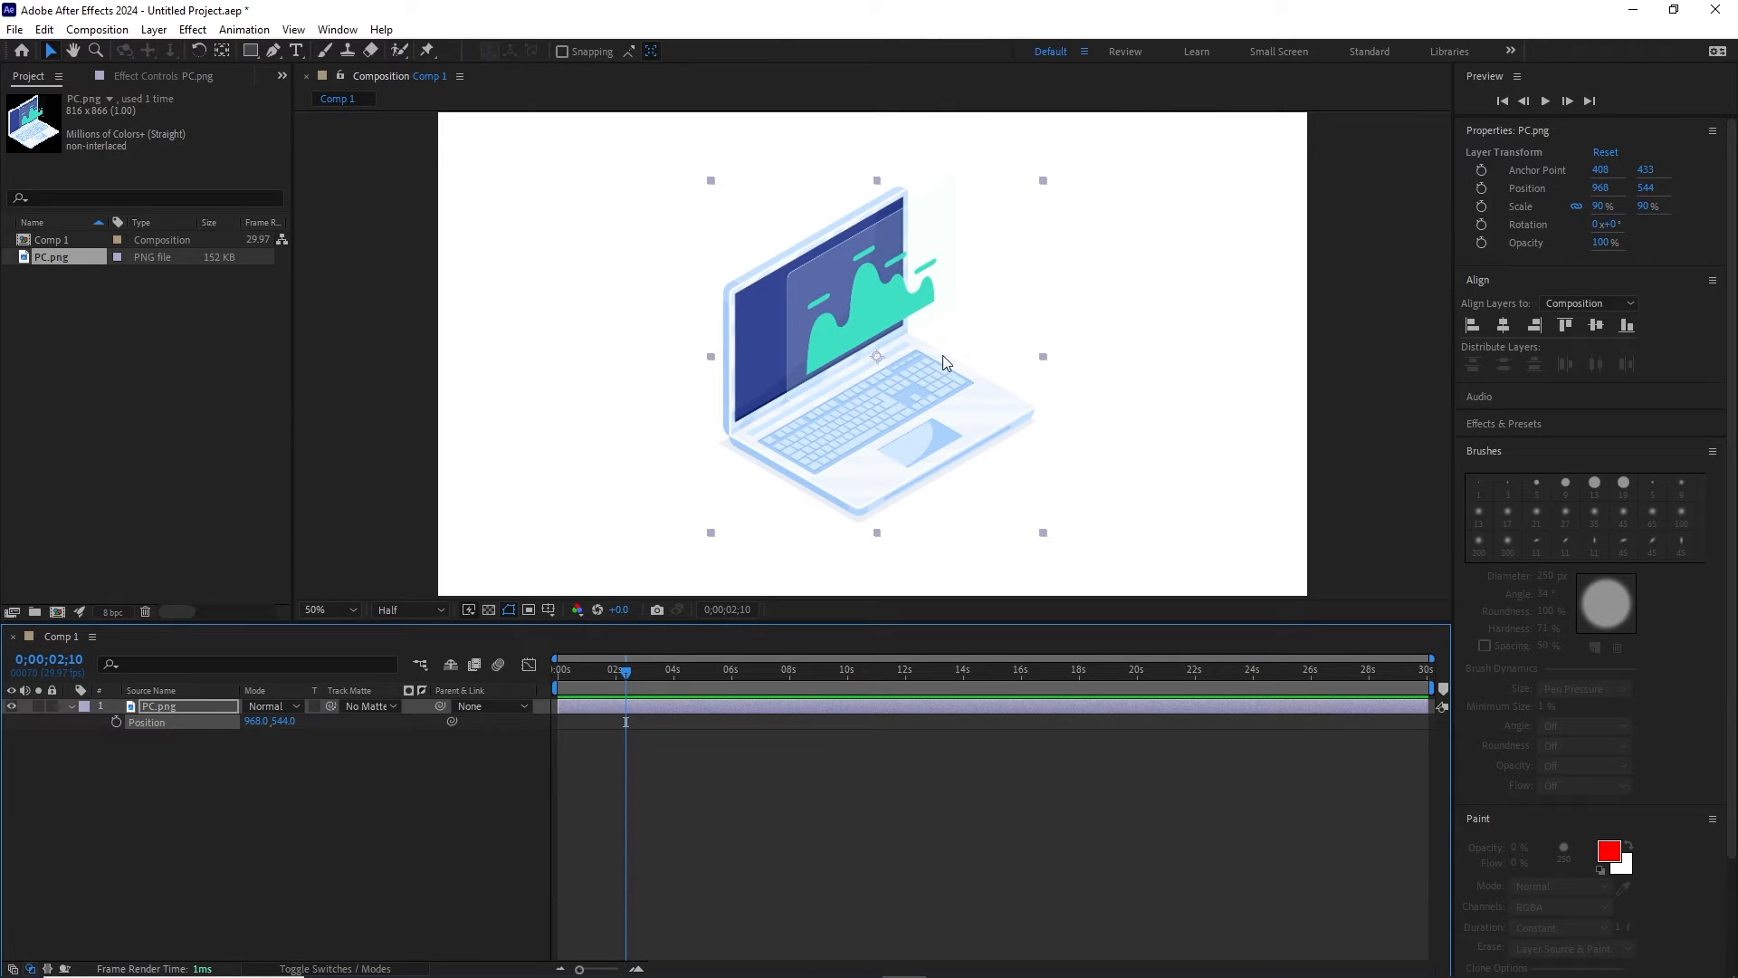
Step: Reposition the laptop slightly up and left in the composition, to about 930, 450, and deselect it
key(comma)
key(comma)
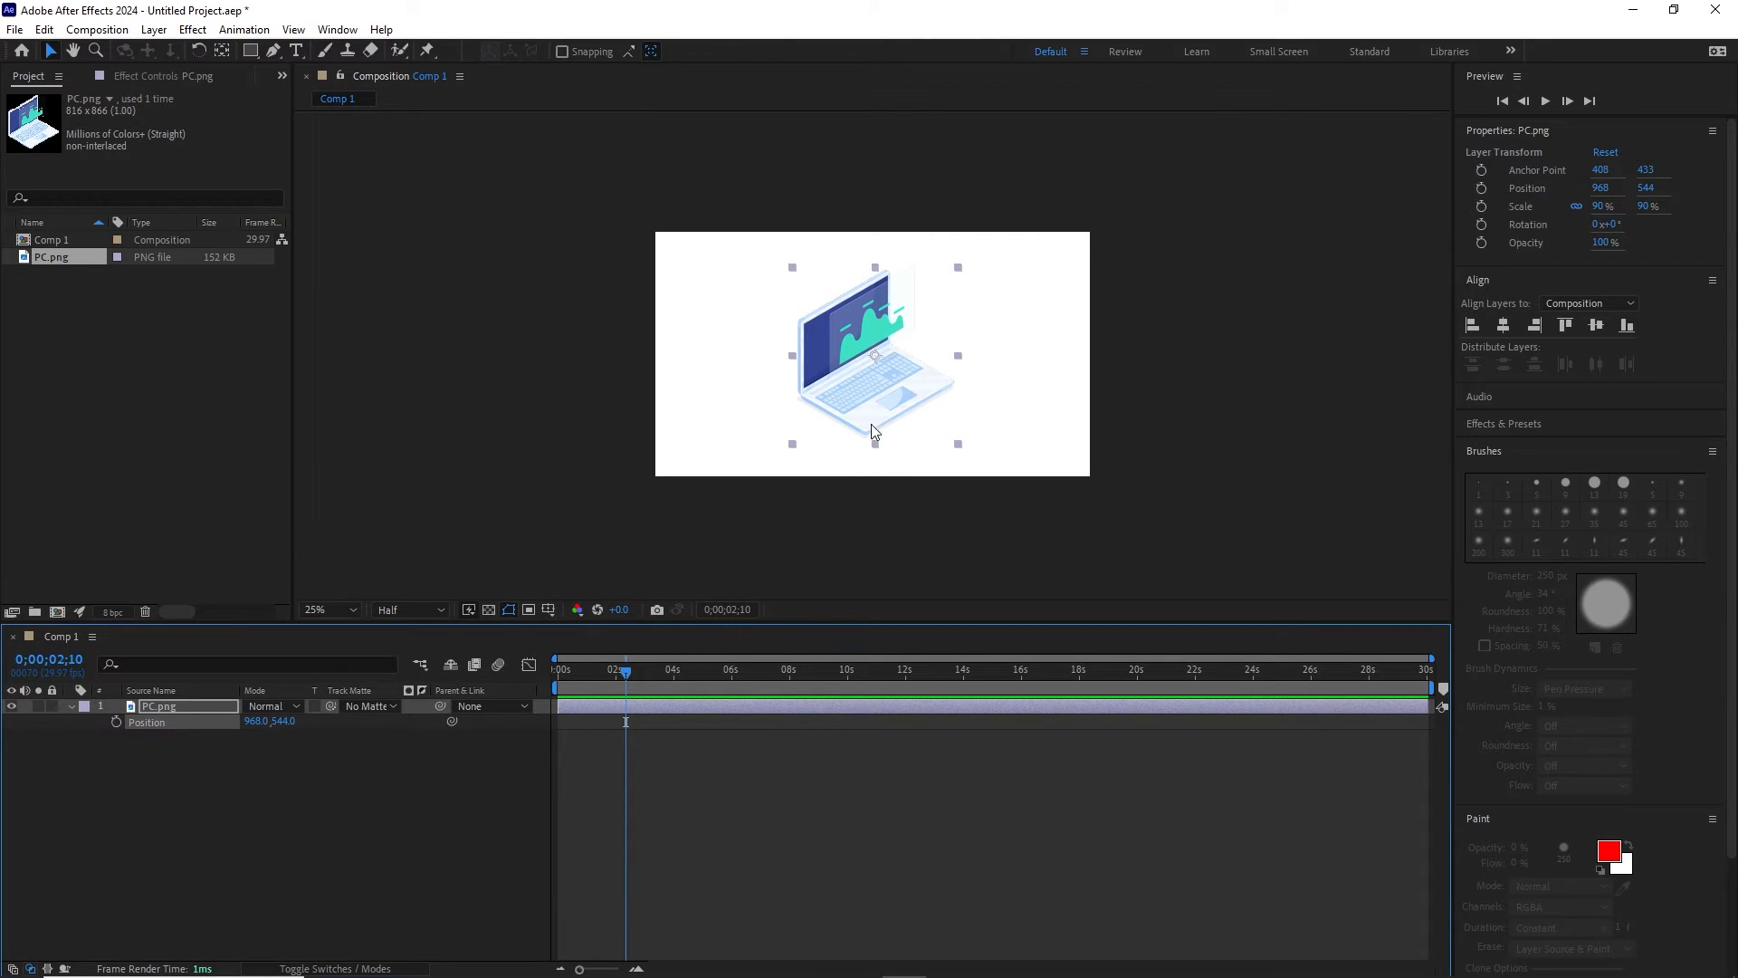
mouse_move(884, 405)
mouse_down()
mouse_move(1066, 281)
mouse_move(1186, 231)
mouse_move(859, 396)
mouse_up()
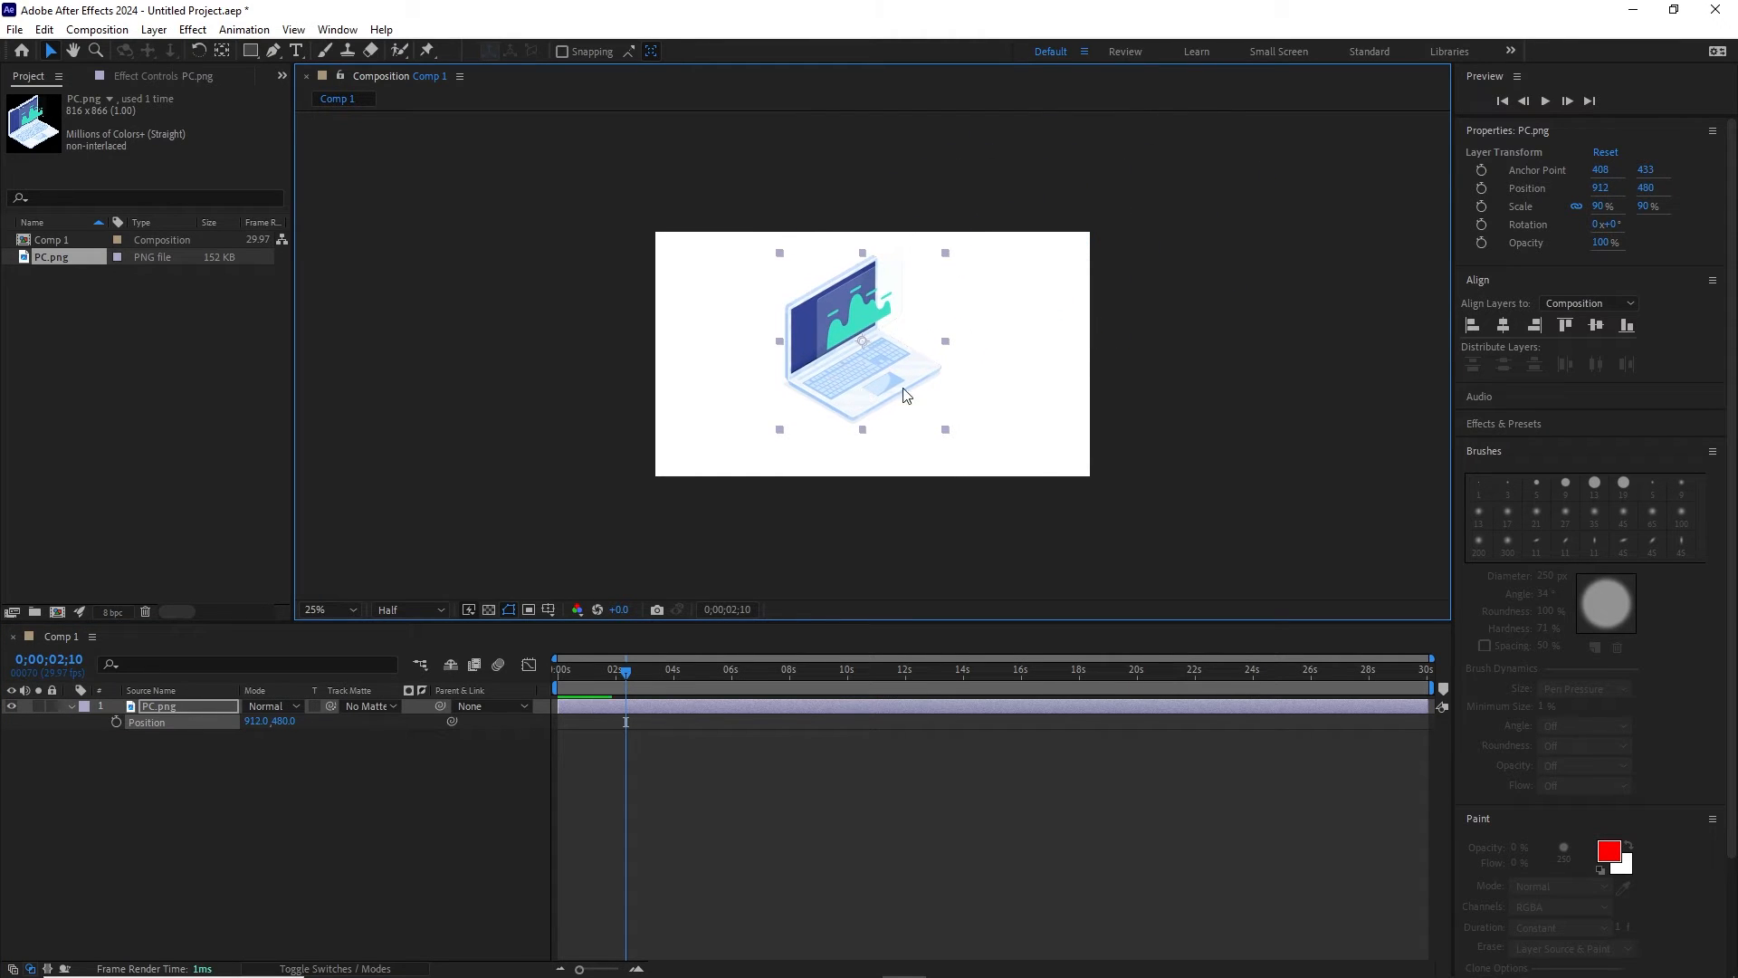
click(784, 785)
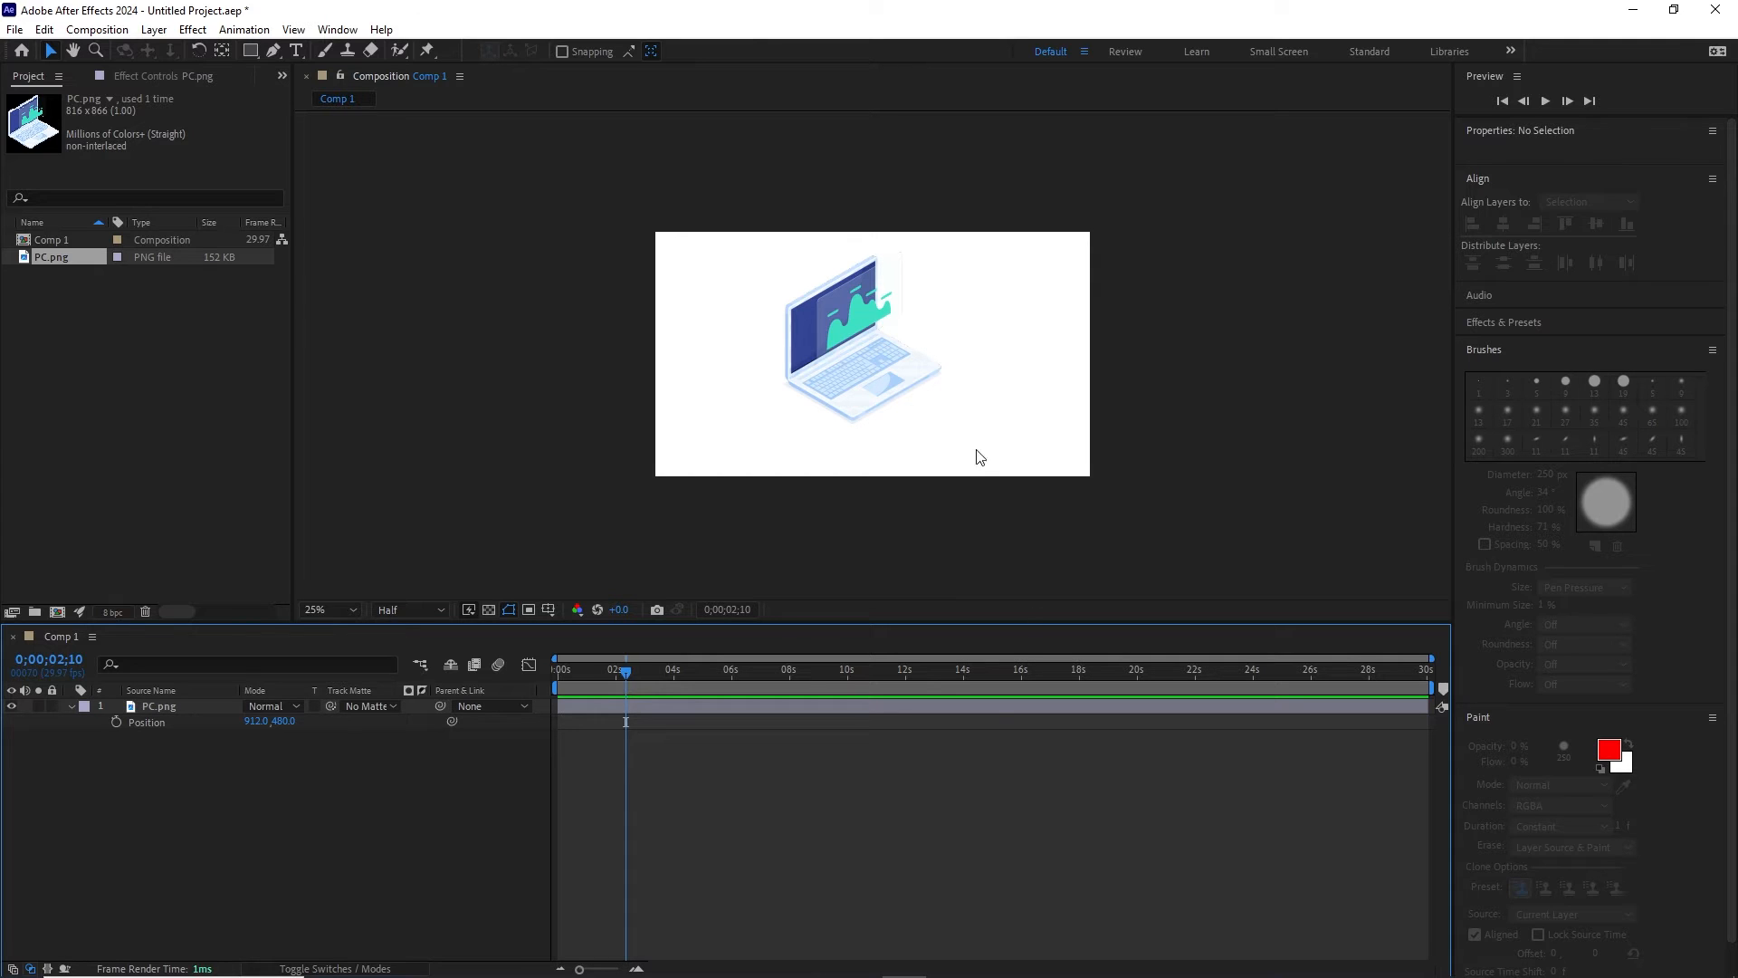
key(period)
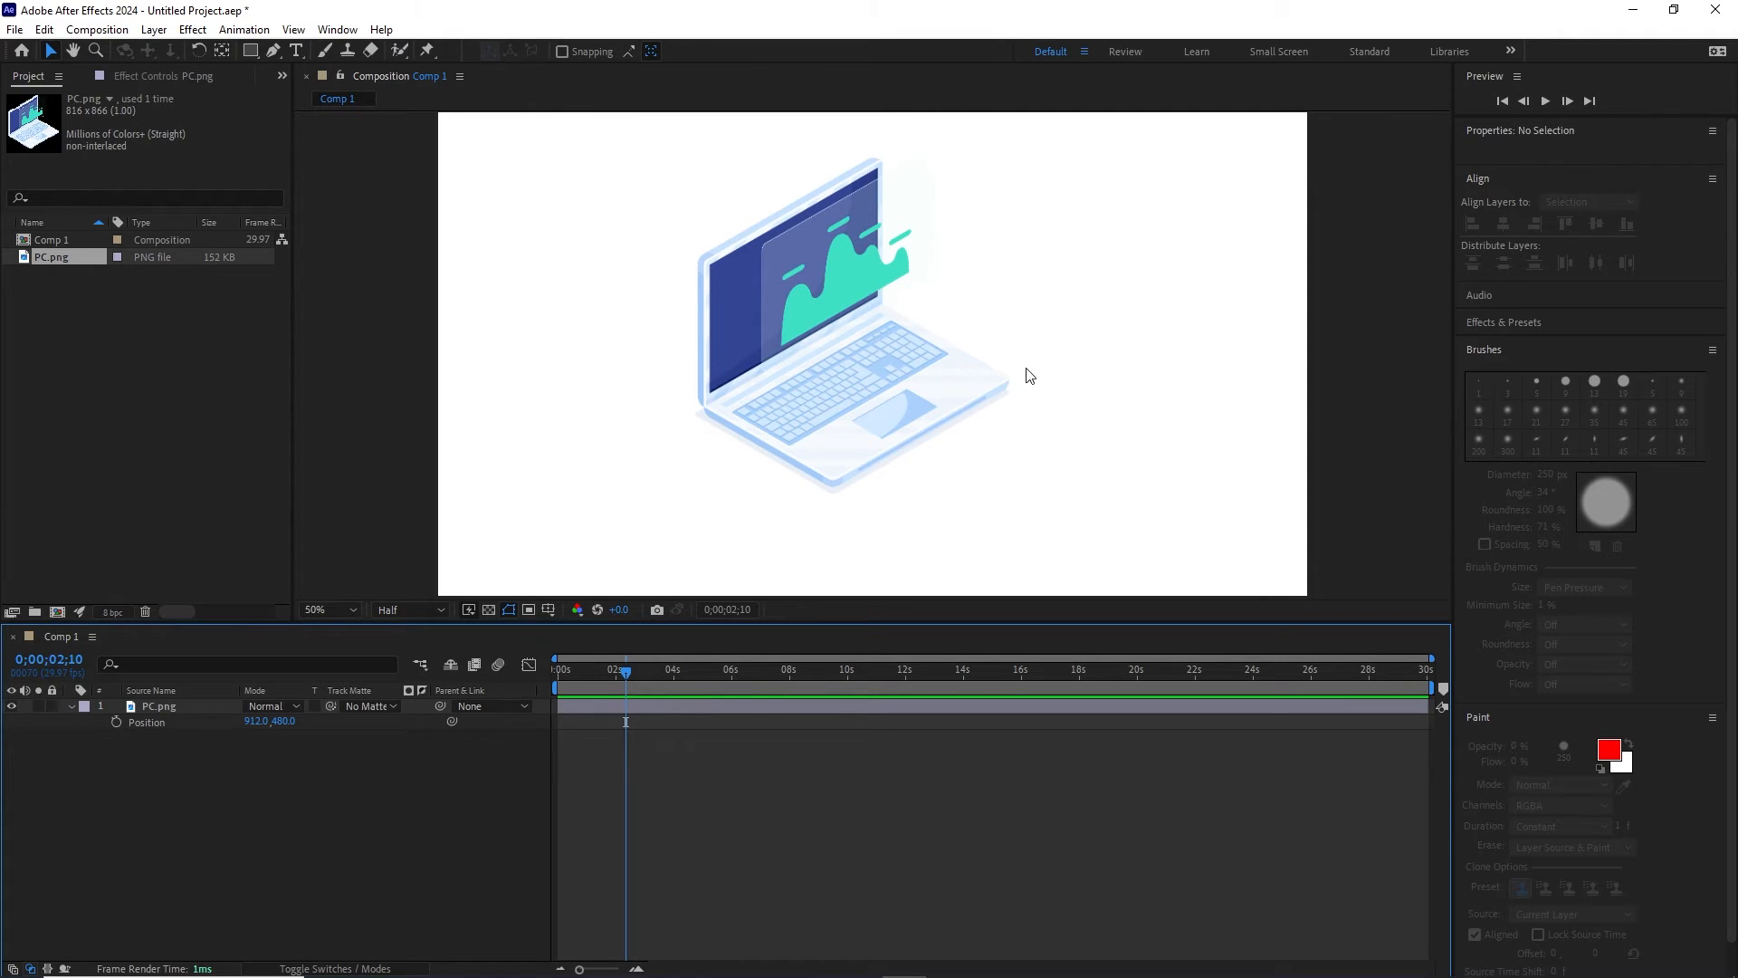
mouse_move(951, 380)
mouse_down()
mouse_move(1117, 263)
mouse_move(1175, 280)
mouse_move(1143, 237)
mouse_move(927, 338)
mouse_move(1105, 372)
mouse_move(1183, 188)
mouse_move(1164, 175)
mouse_move(1198, 199)
mouse_move(944, 384)
mouse_move(981, 349)
mouse_move(958, 372)
mouse_move(975, 373)
mouse_up()
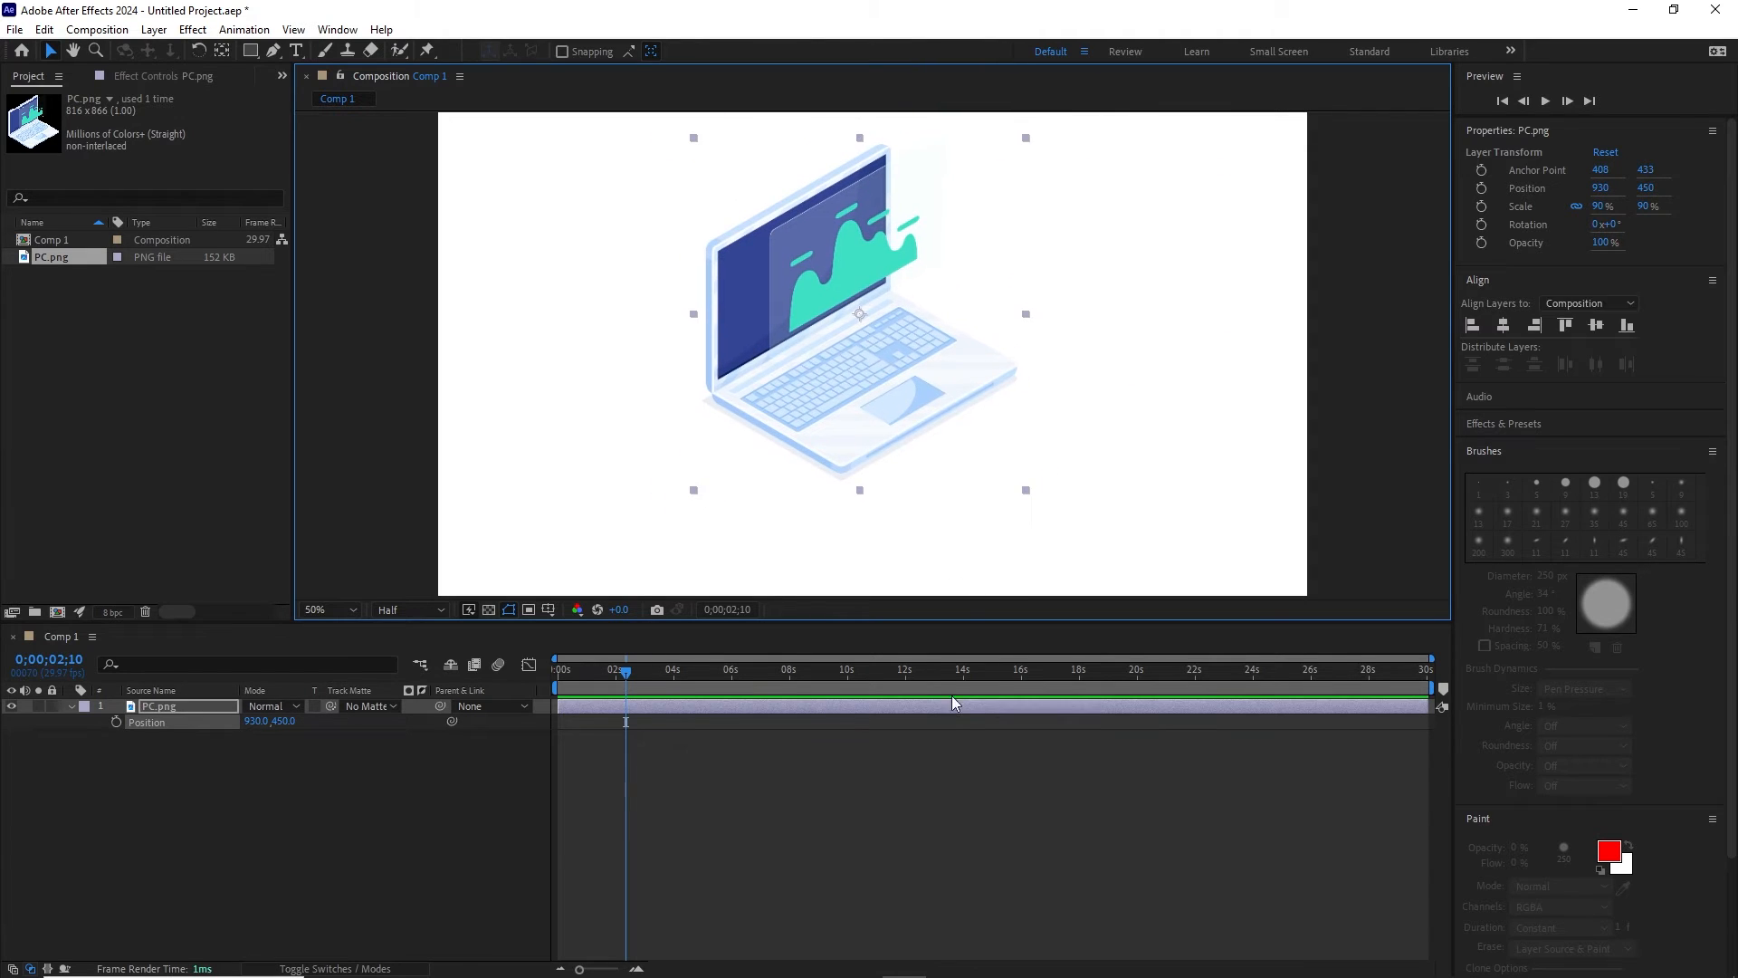
click(947, 793)
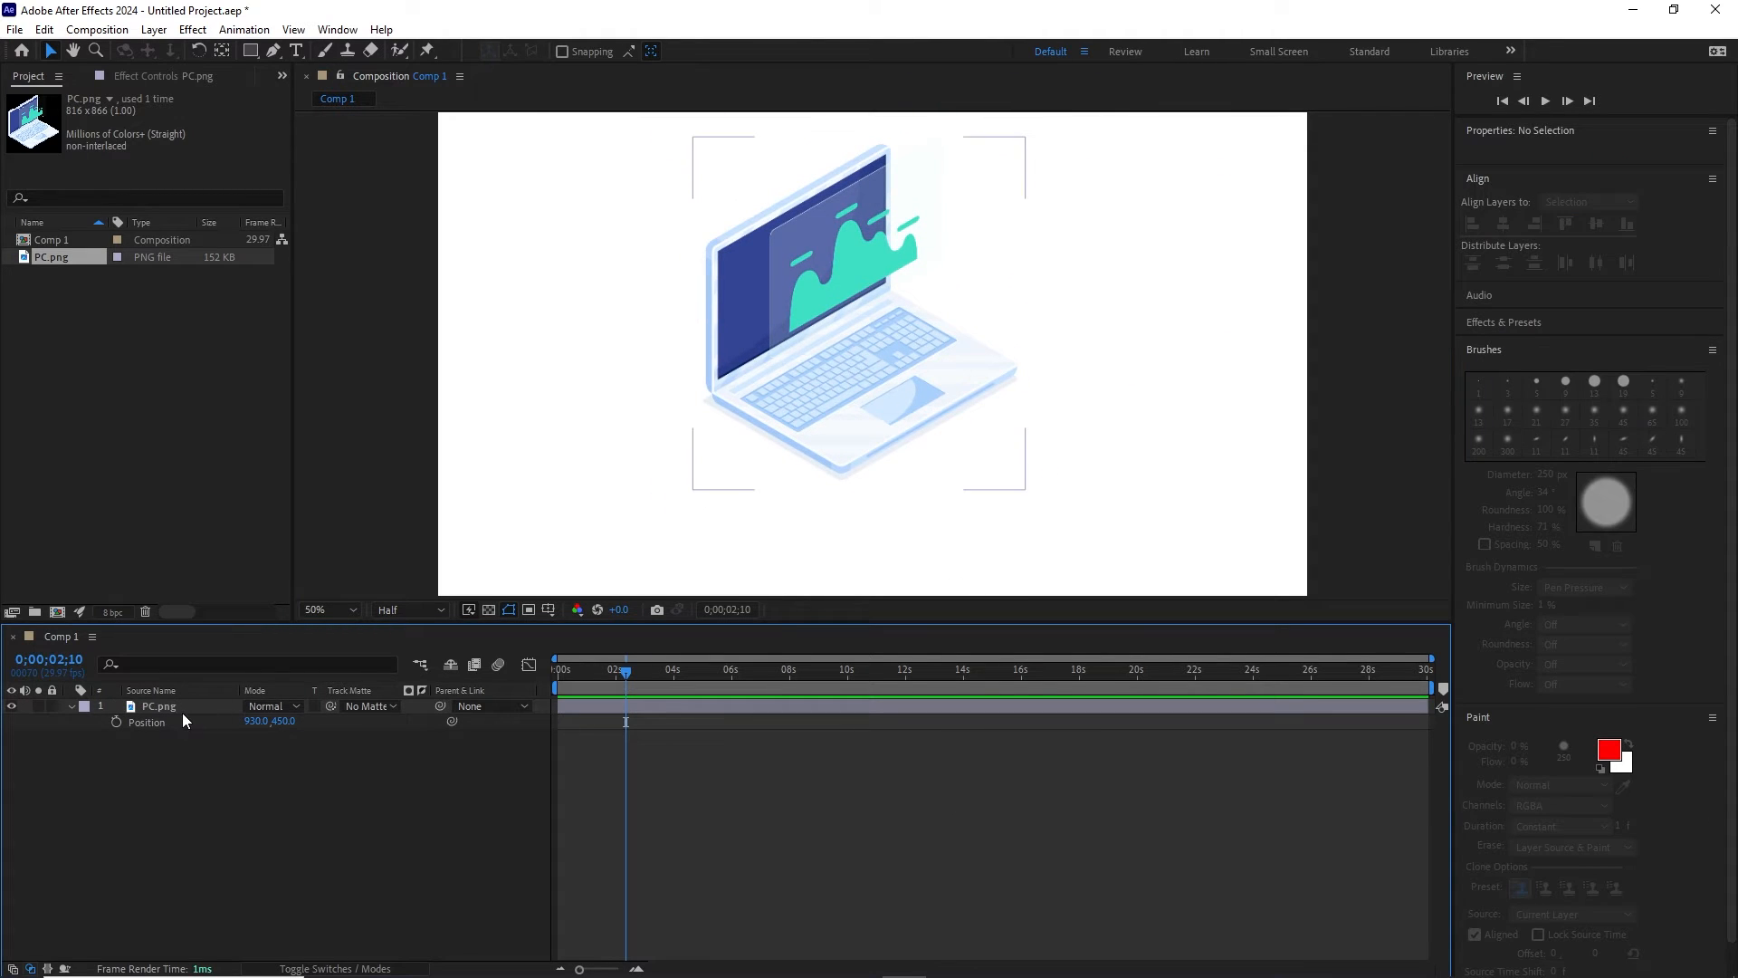
Step: Activate the Pen tool and set the shape fill to None
click(275, 57)
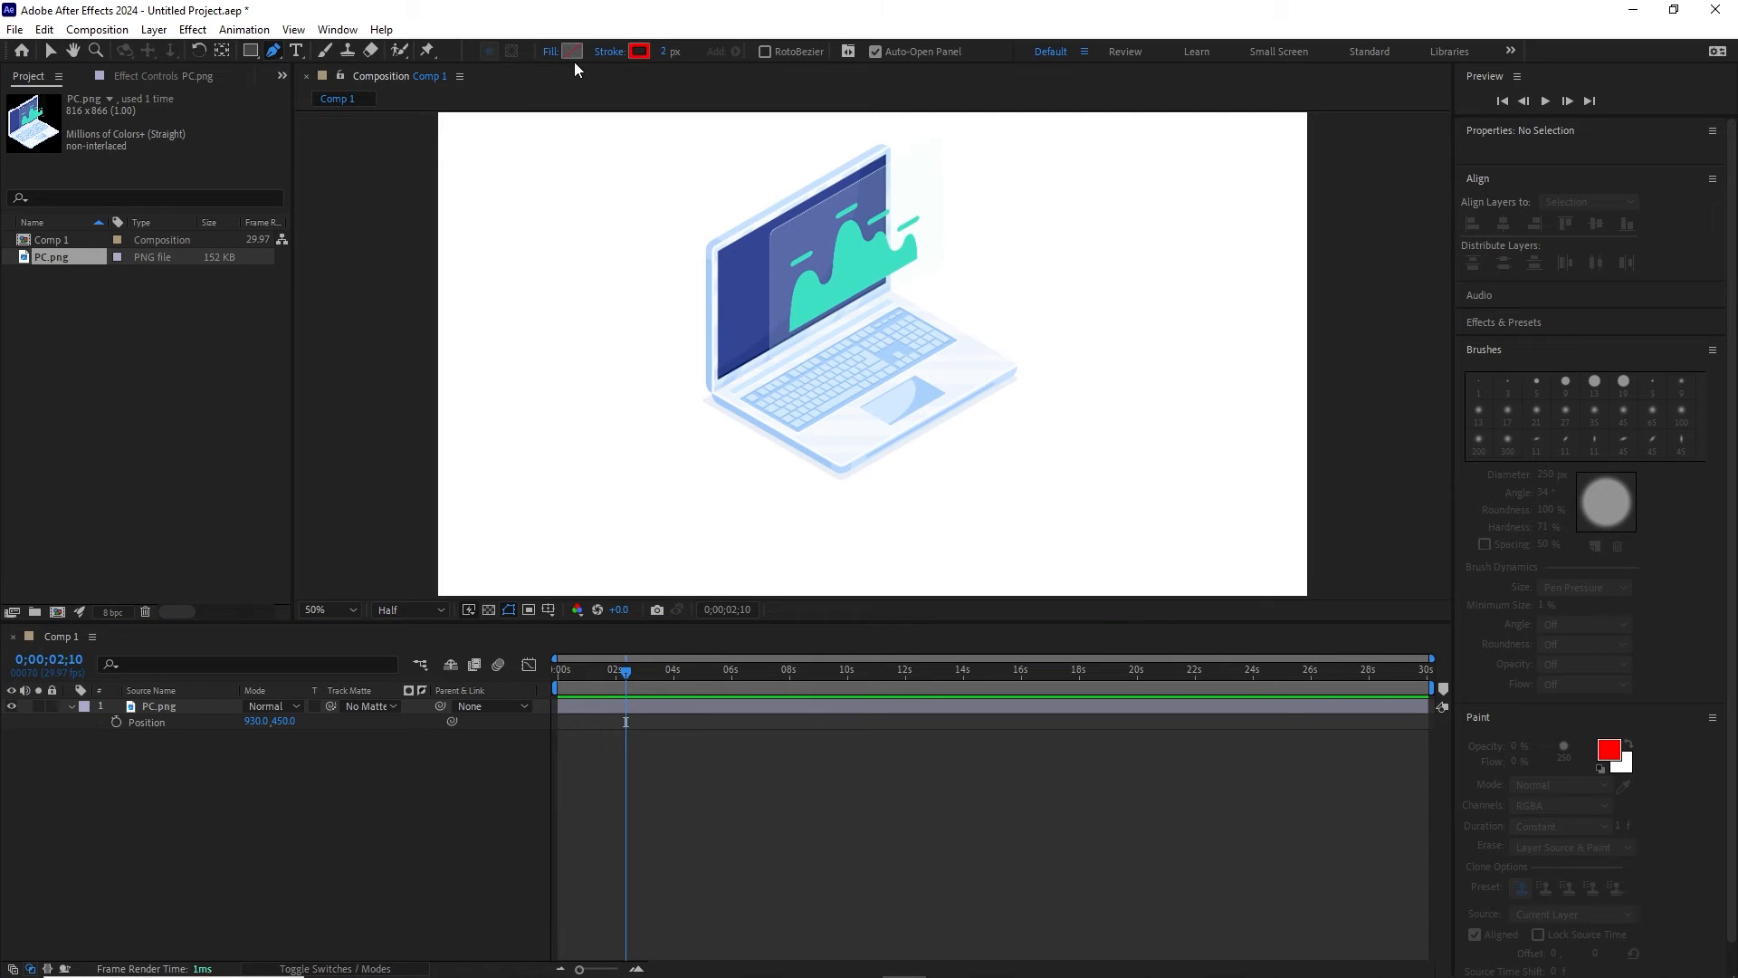
click(551, 50)
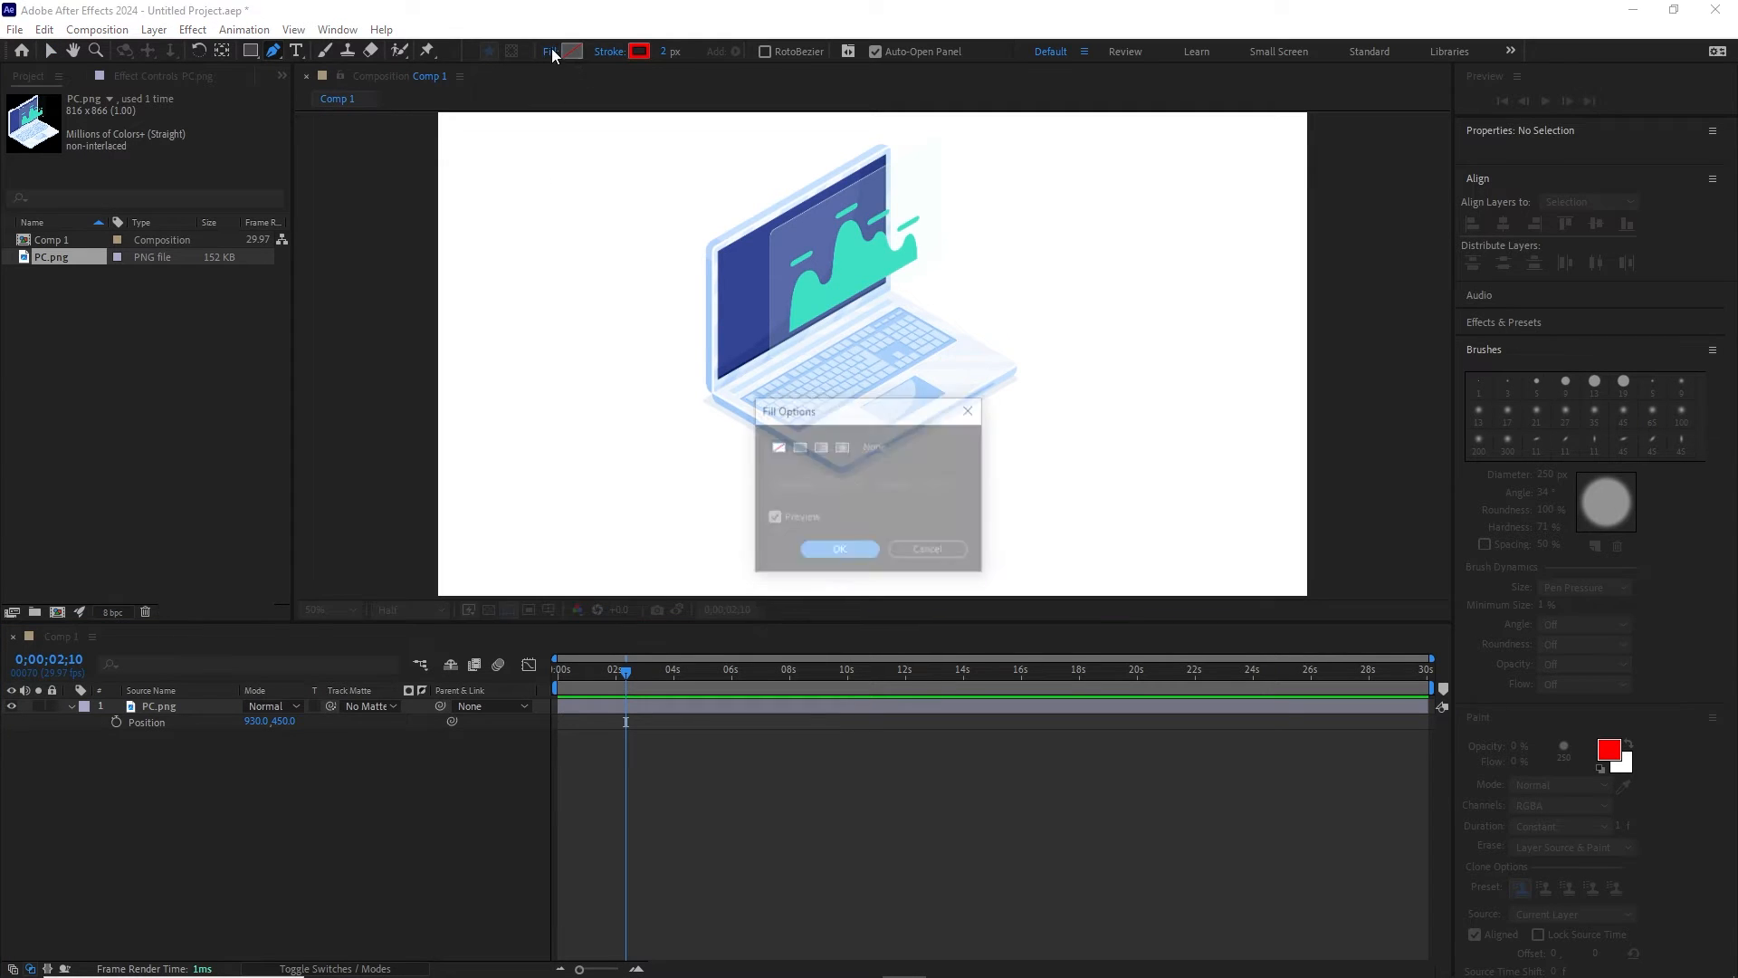
click(776, 448)
click(832, 550)
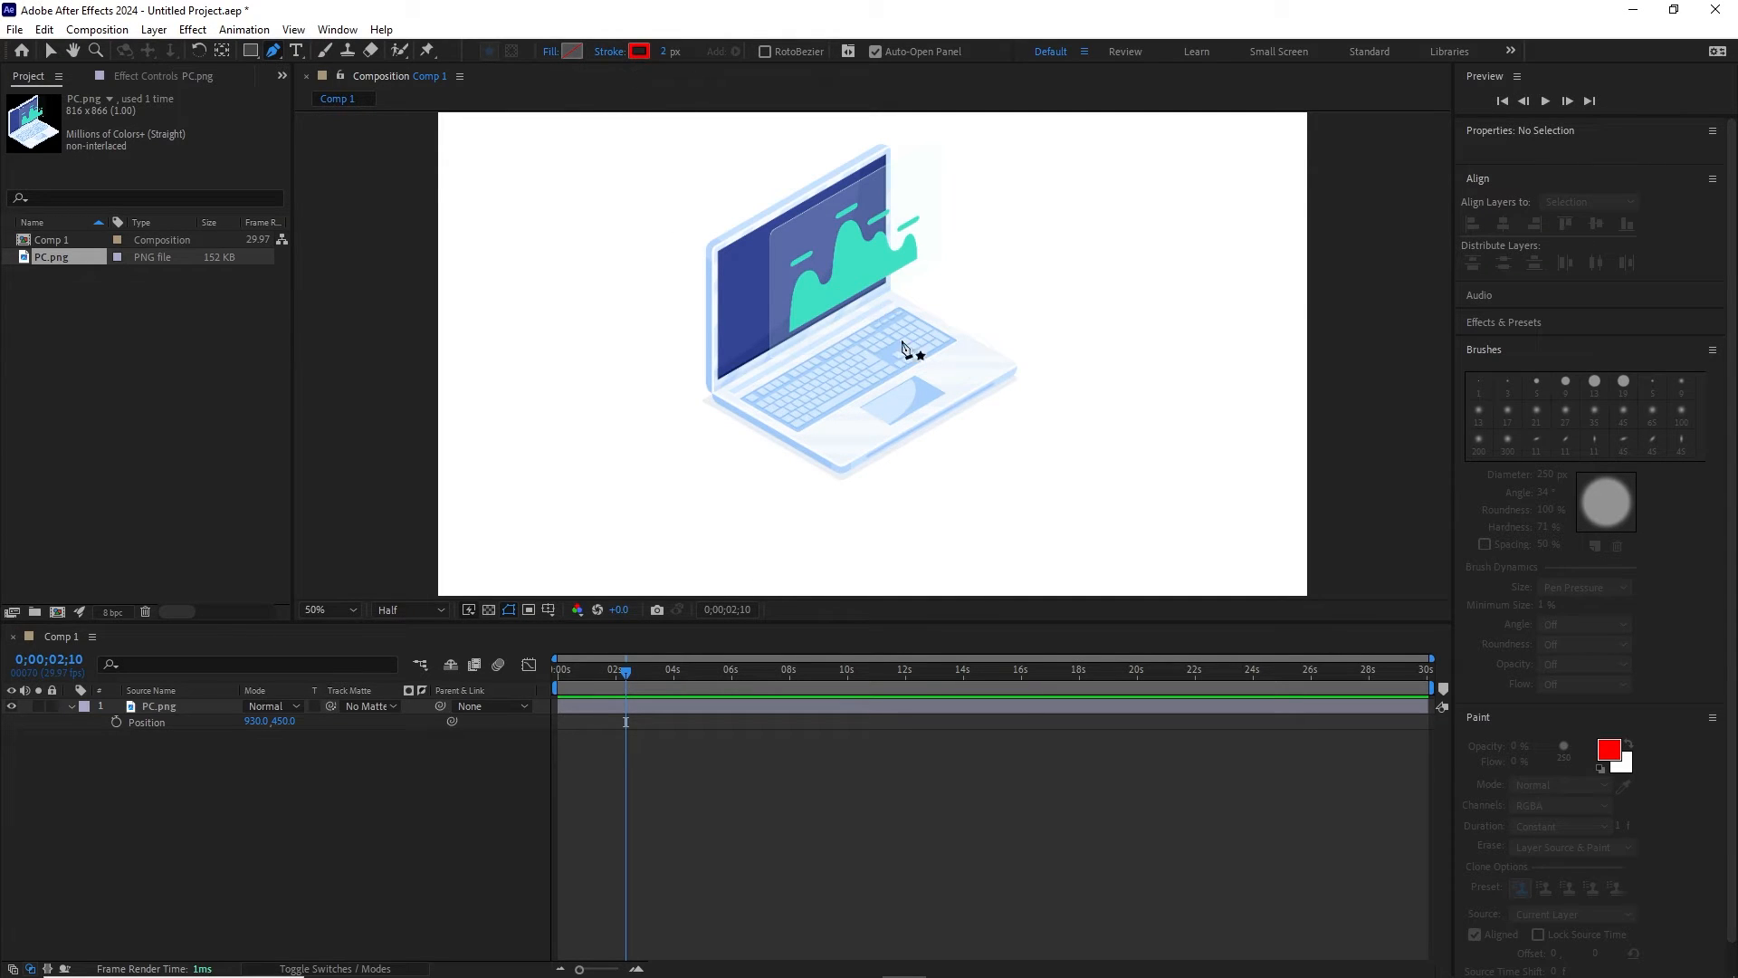
Step: Start a new pen path on its own shape layer with a point at the front corner of the laptop base's top surface
scroll(910, 459, up, 4)
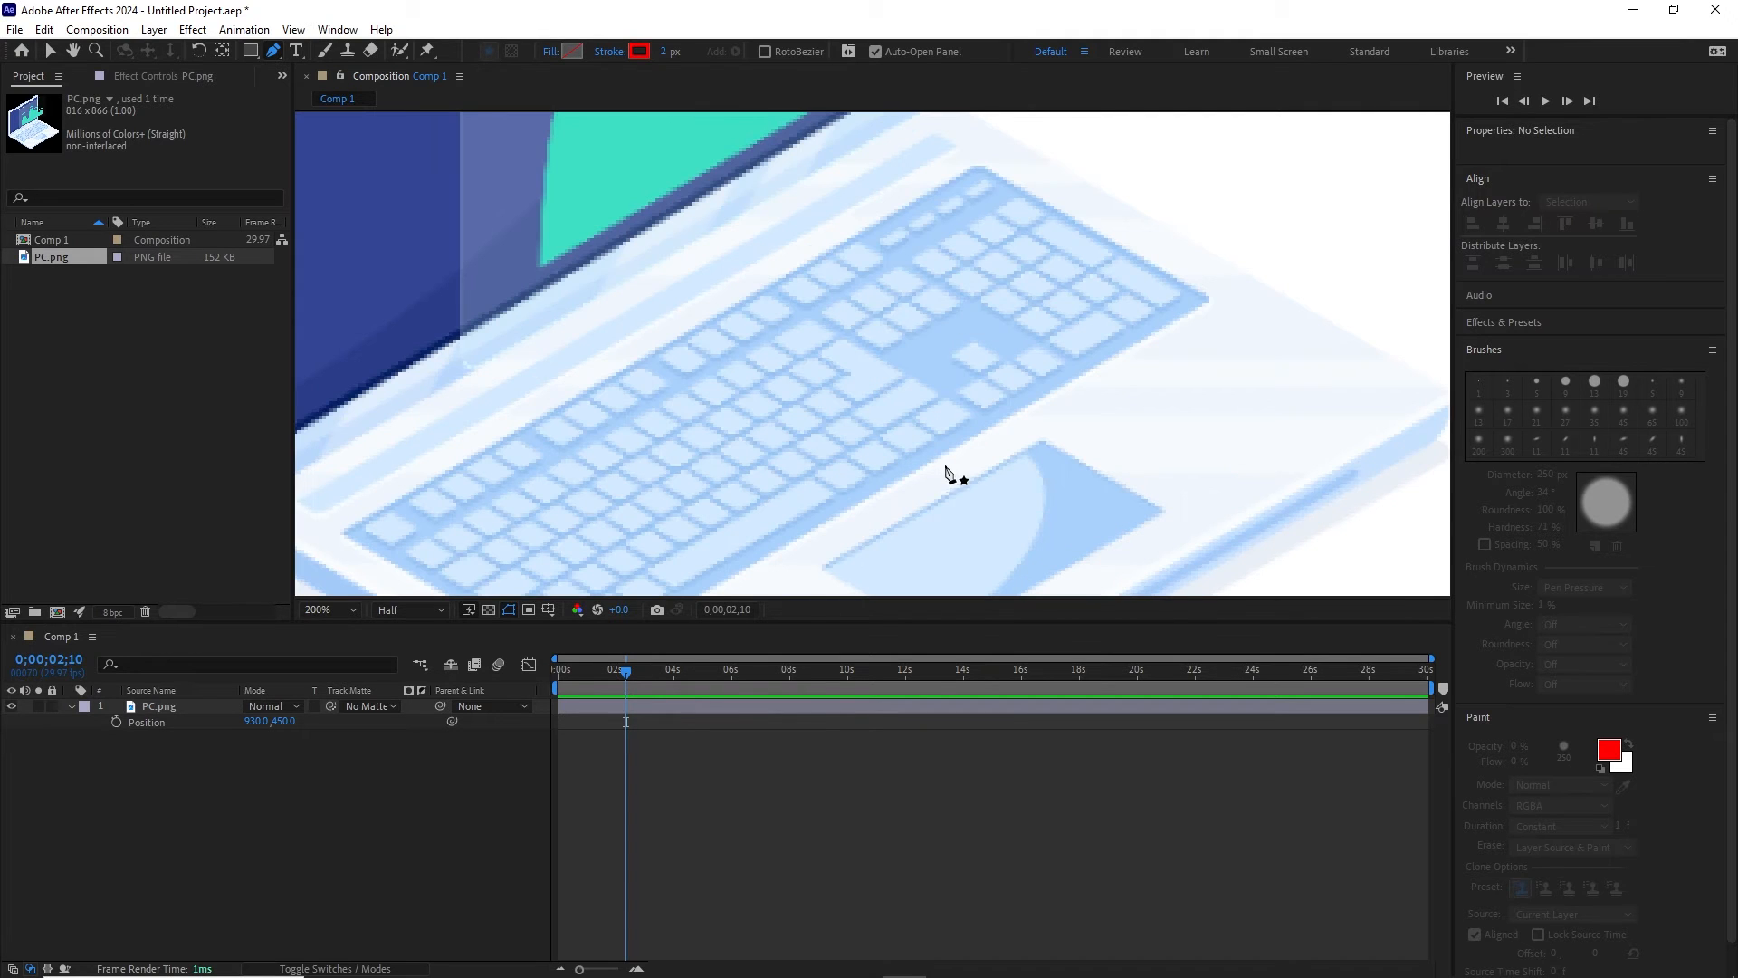
drag(938, 458, 818, 202)
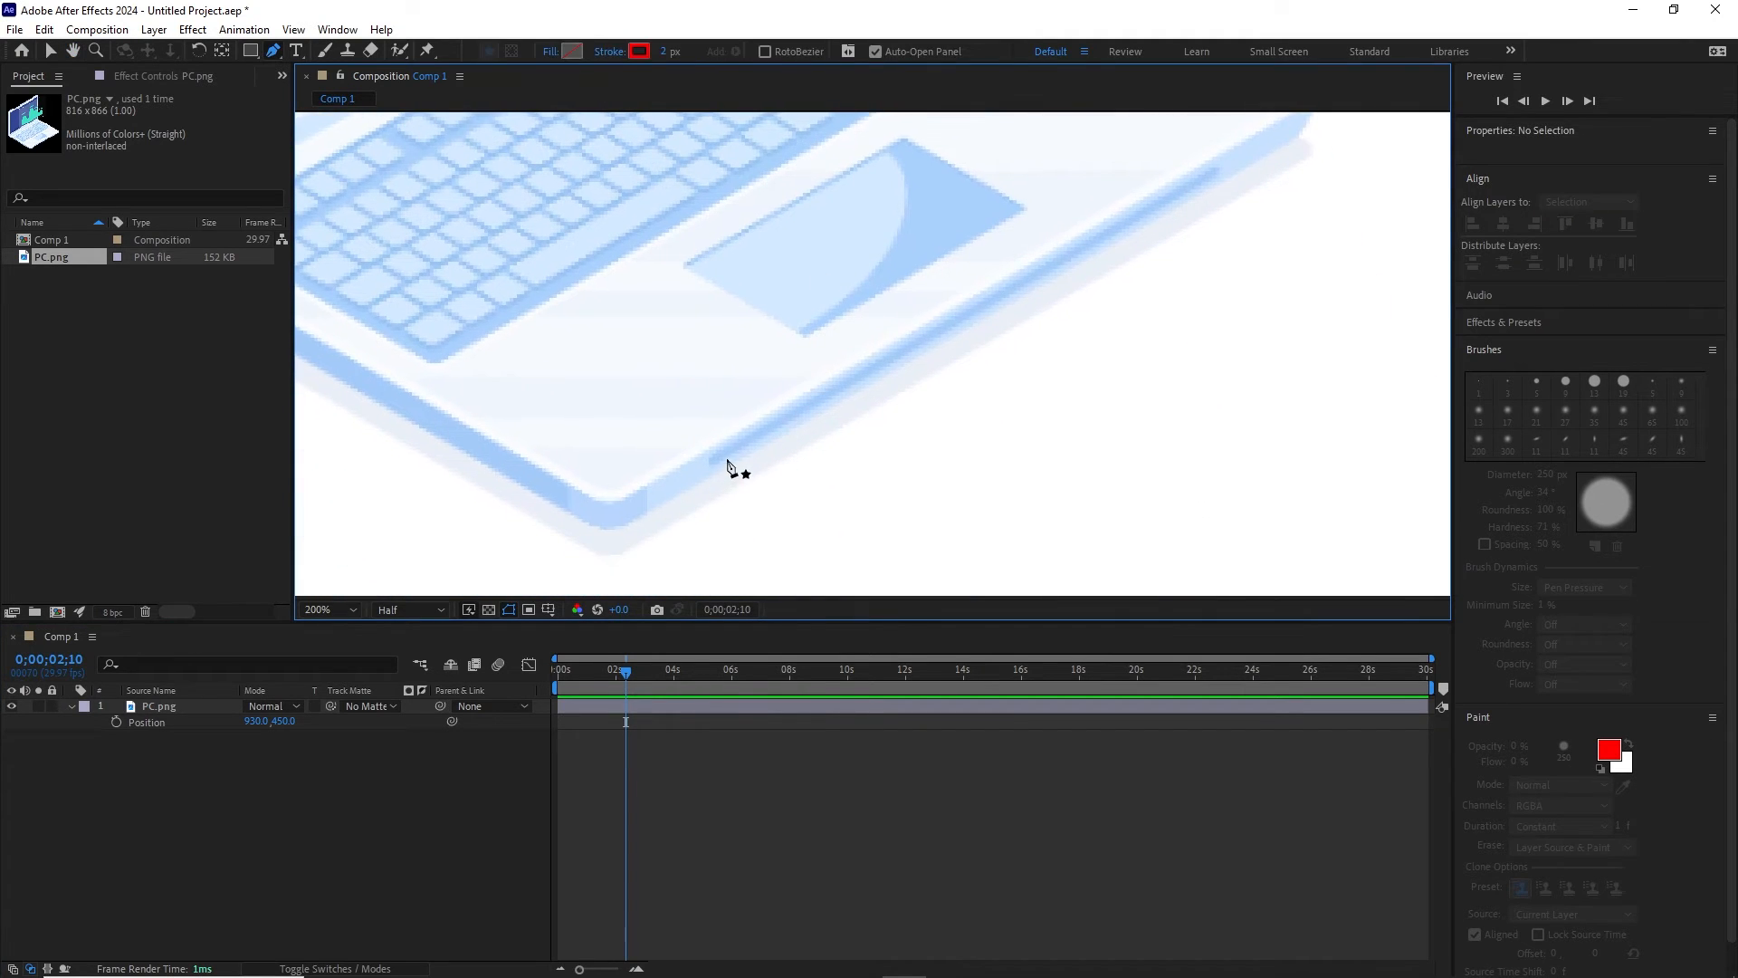
scroll(727, 466, up, 3)
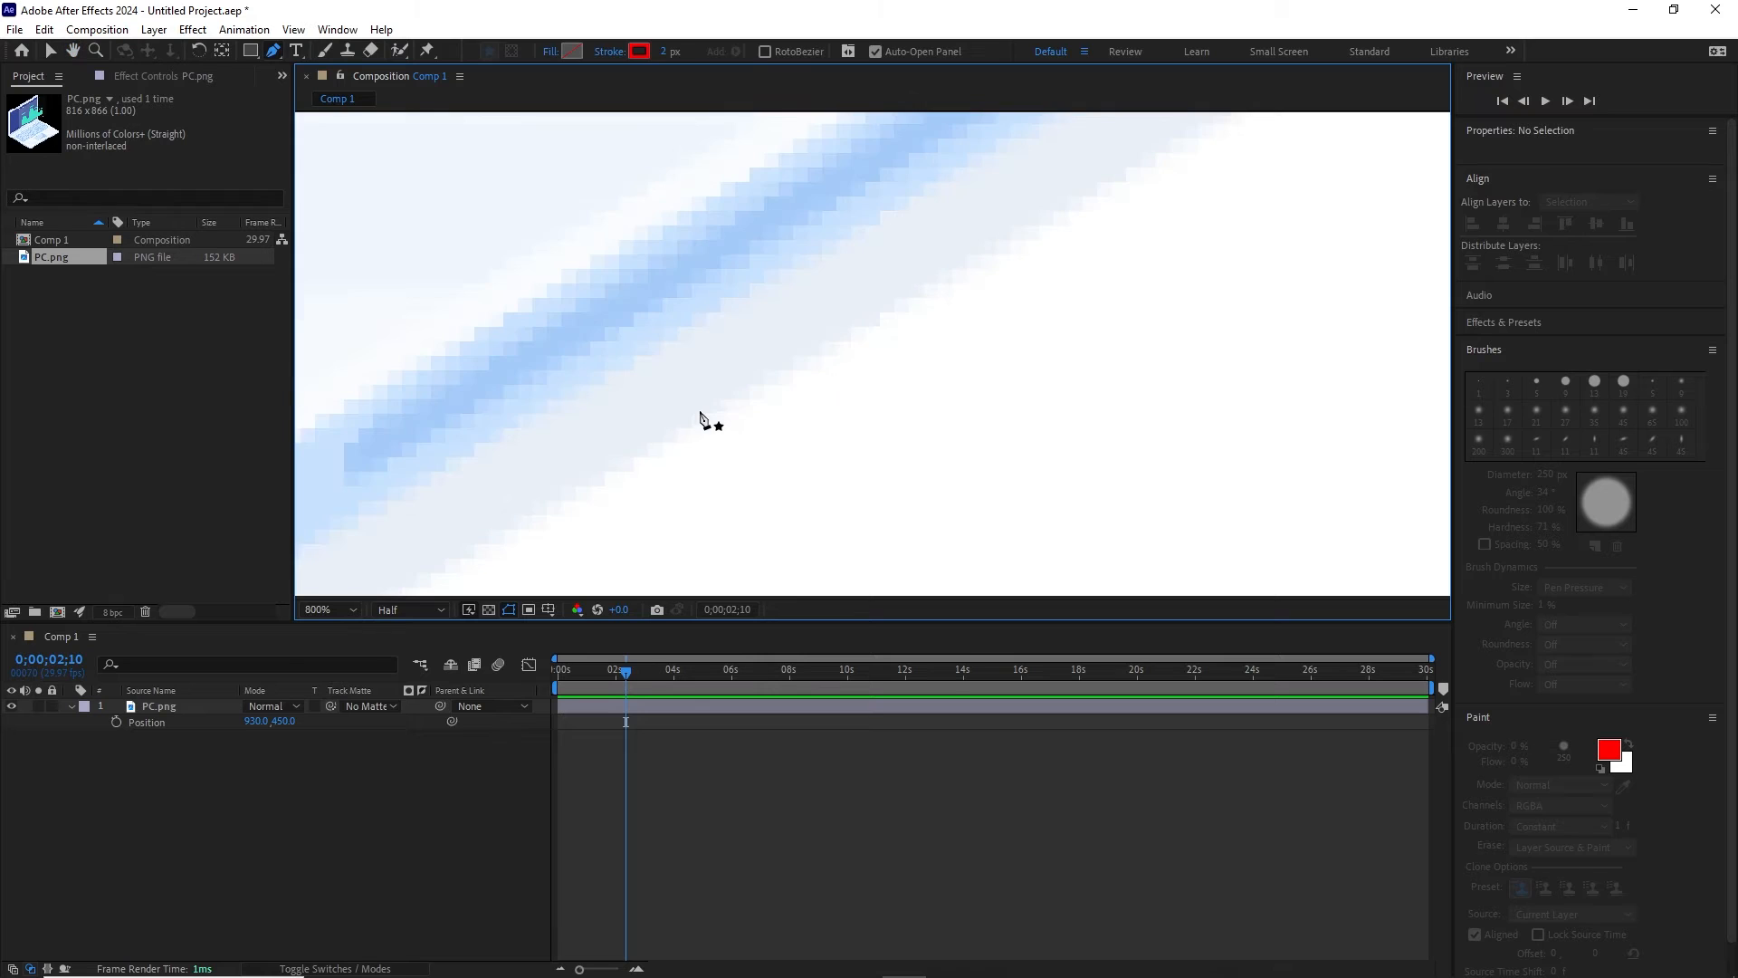
drag(675, 434, 861, 376)
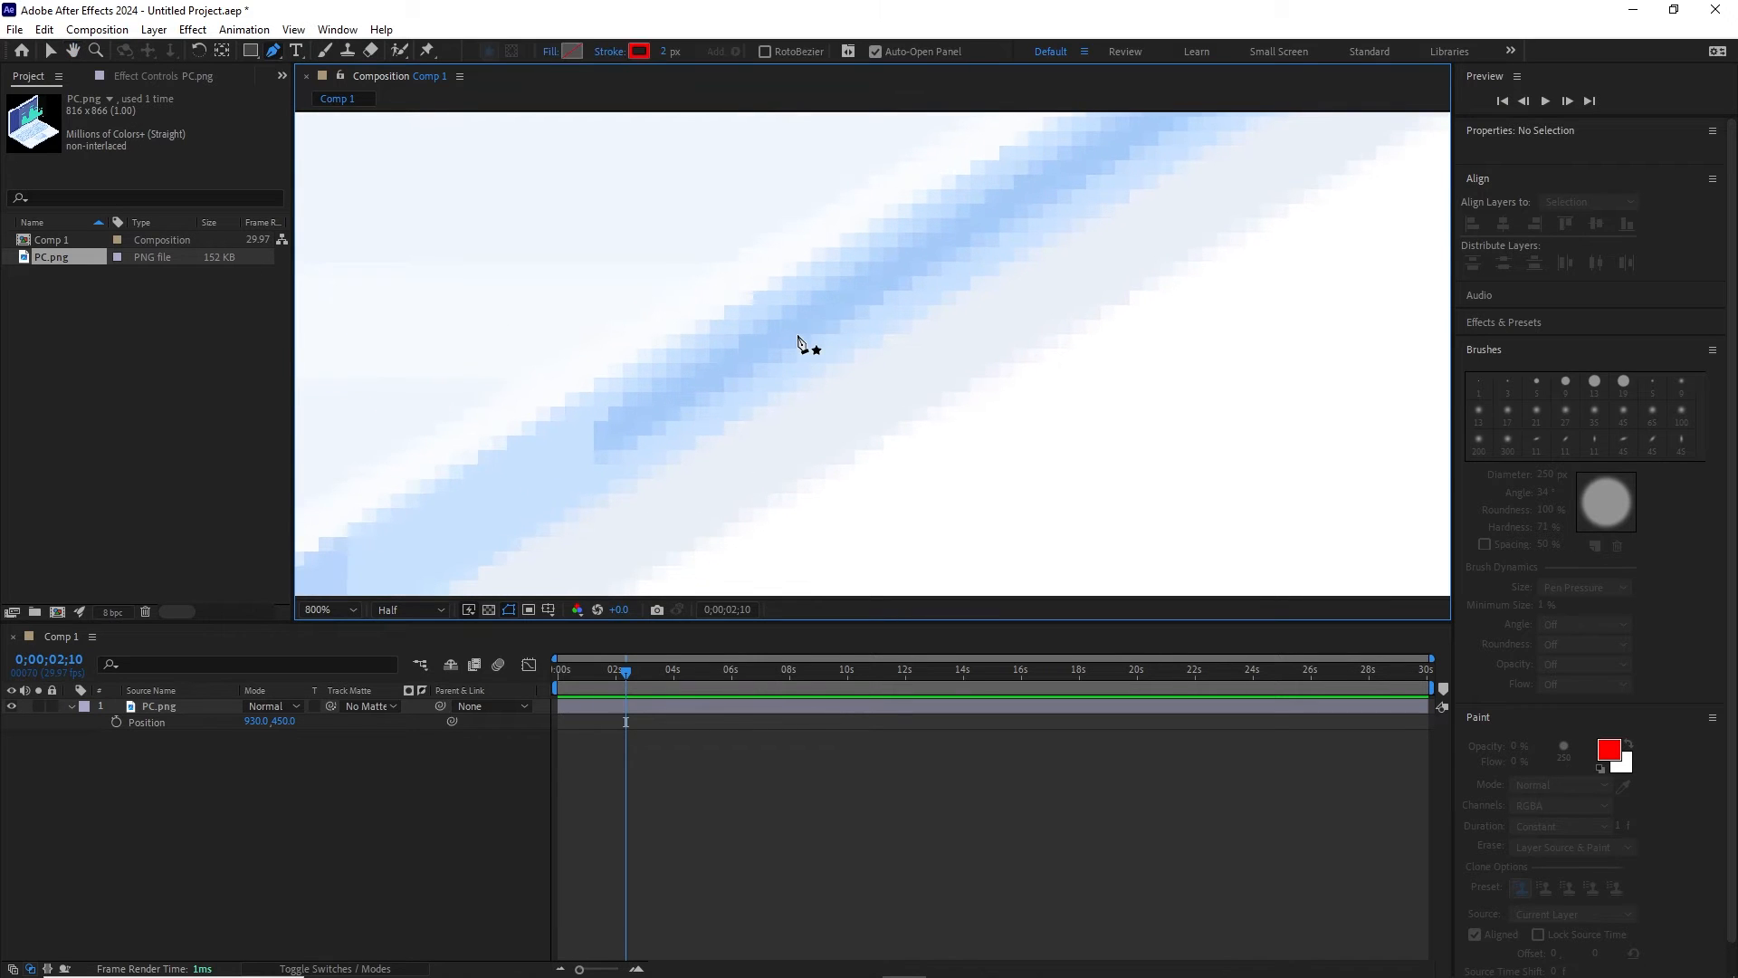
scroll(800, 342, down, 1)
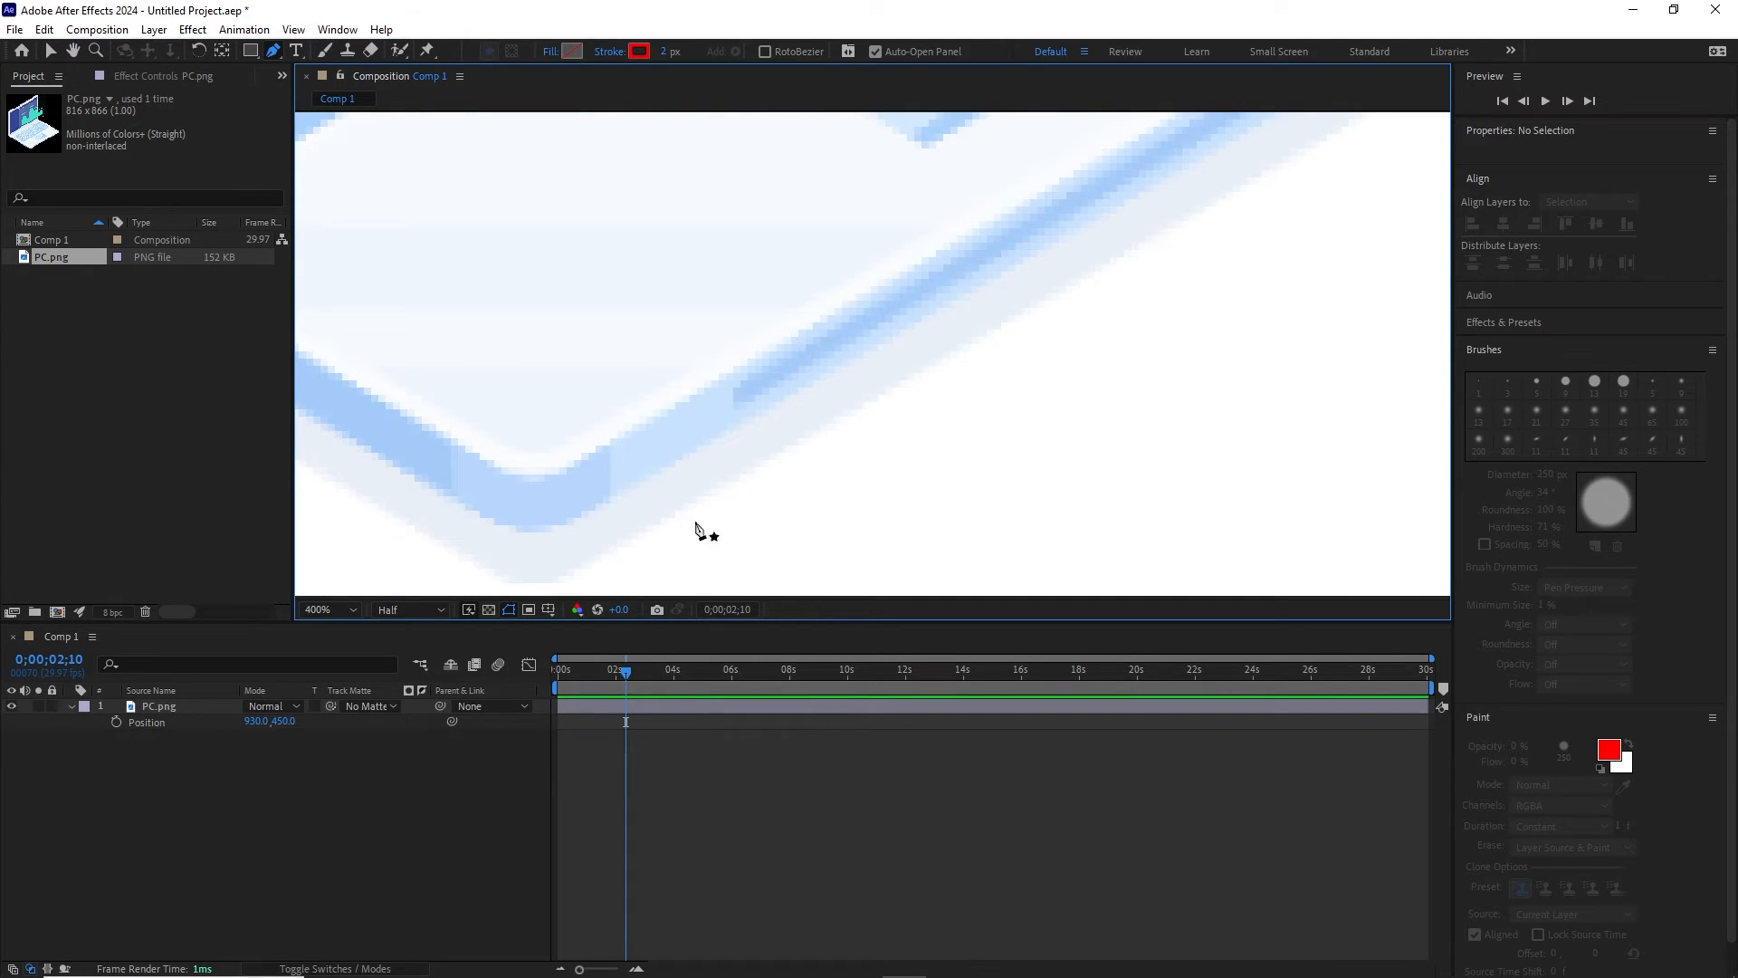
click(562, 468)
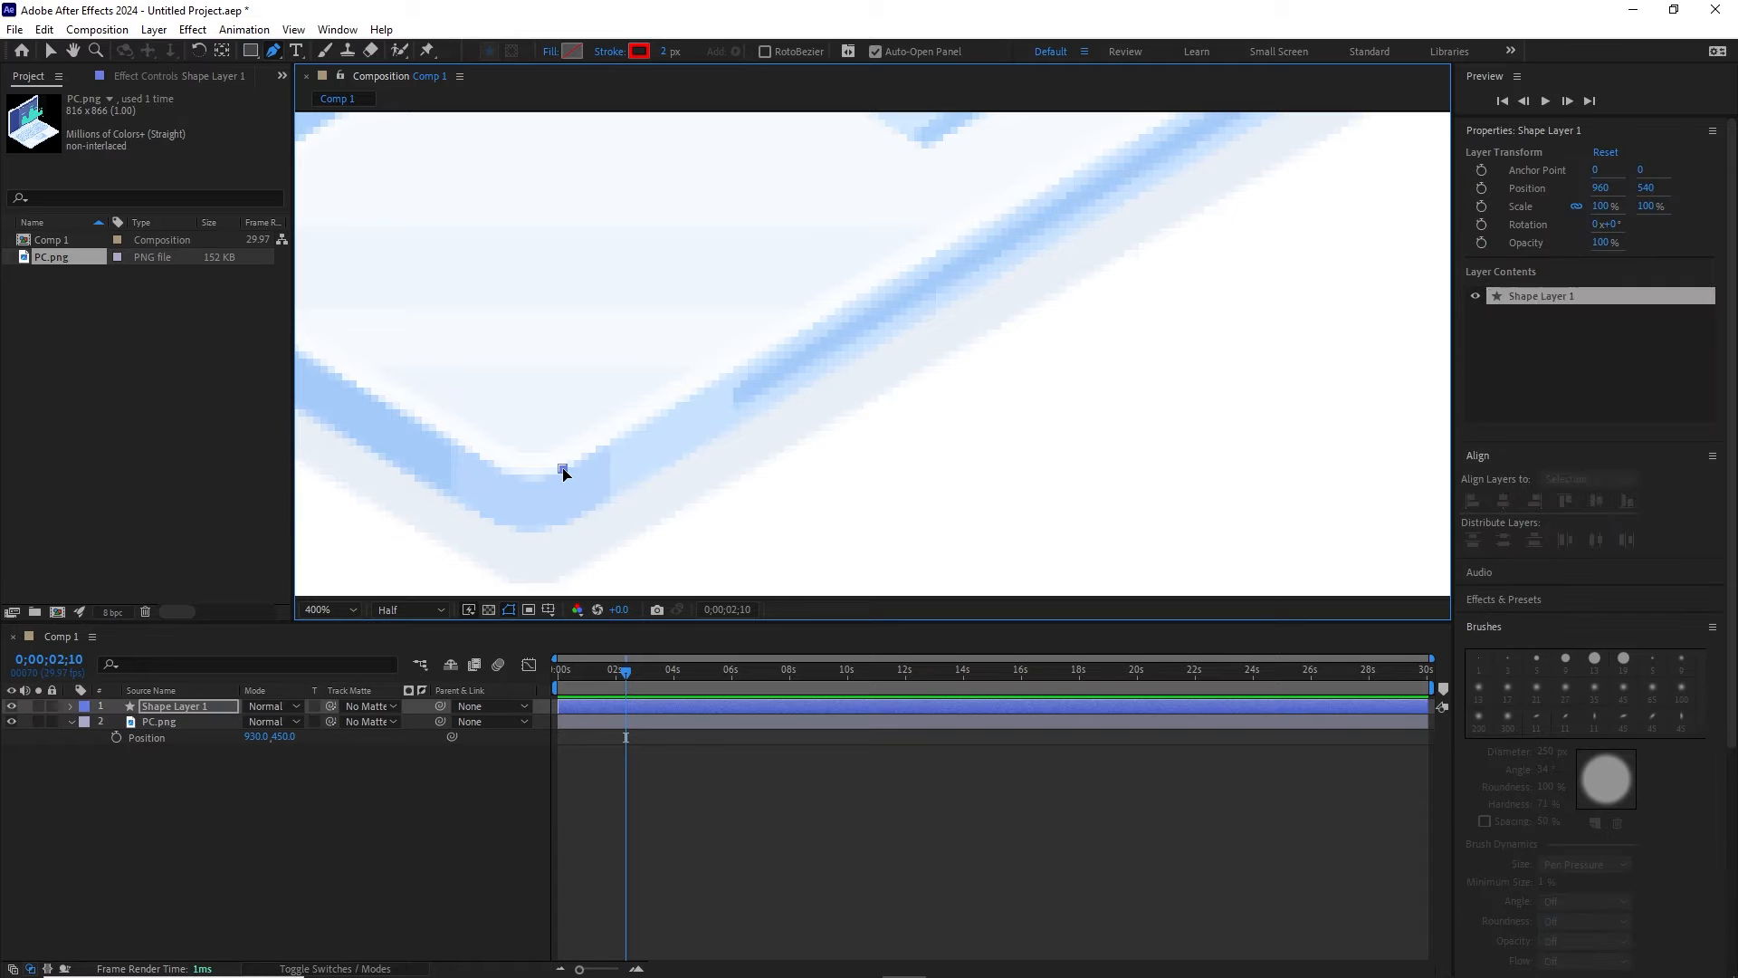
Step: Finish the straight pen line along the laptop base's front edge with a point at its right corner, and deselect the layer
key(h)
drag(1070, 281, 710, 438)
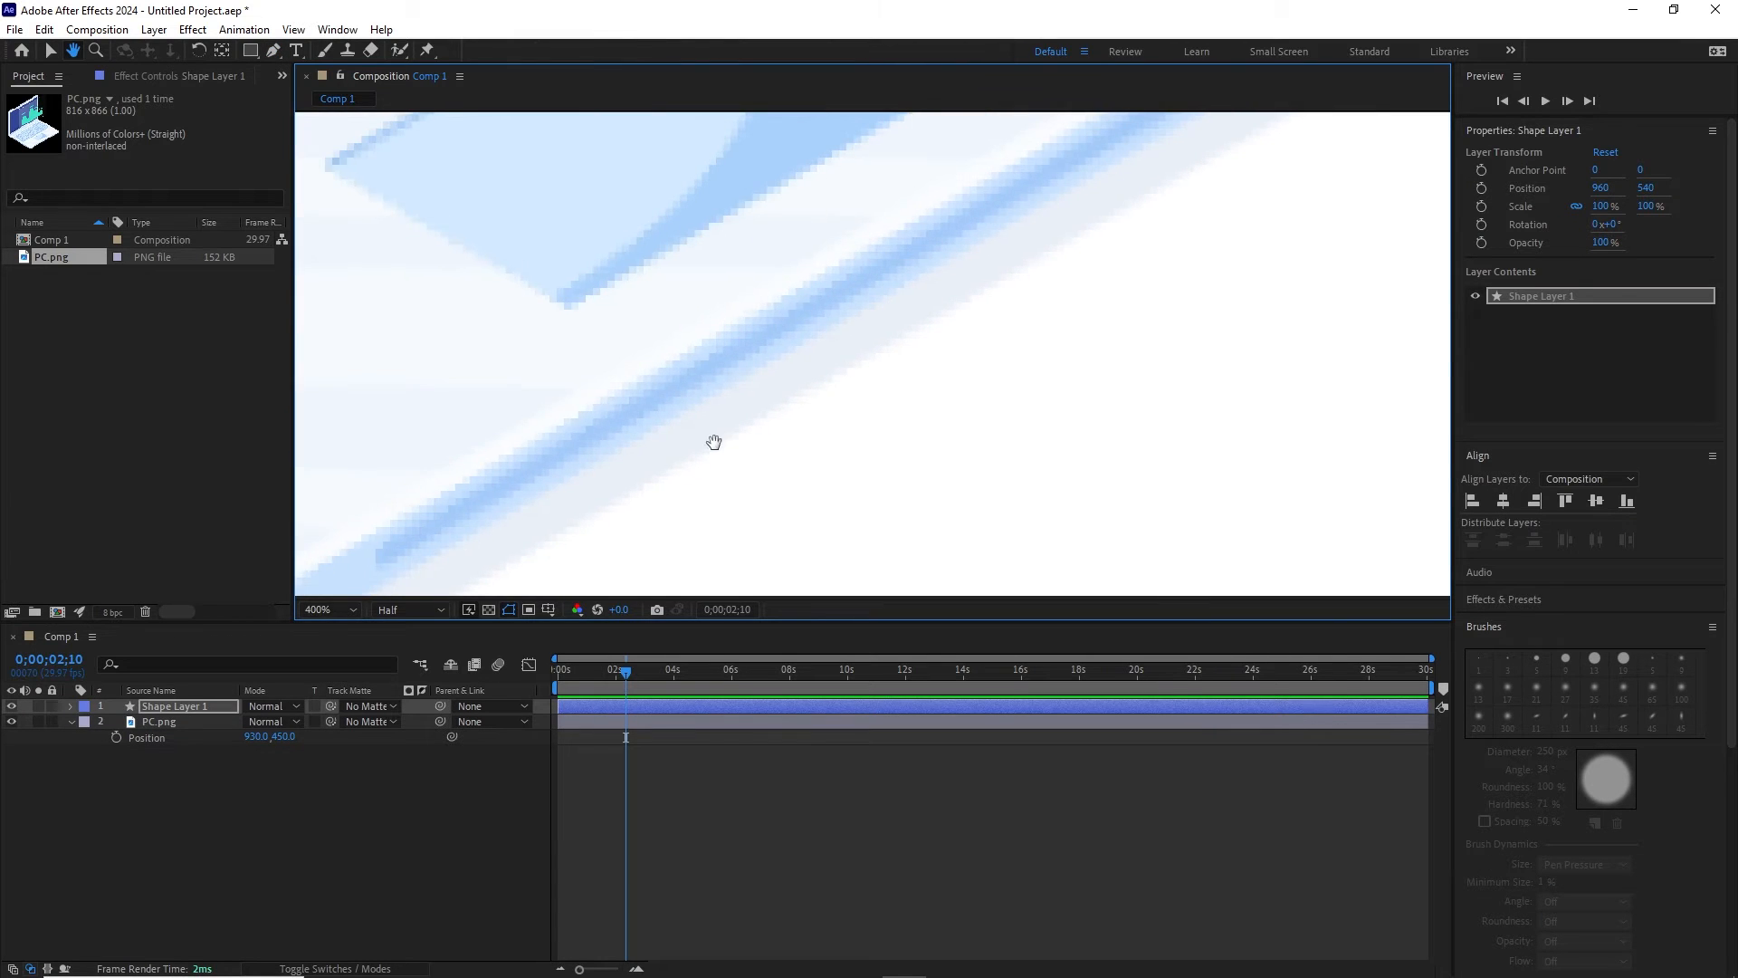
drag(1090, 253, 760, 477)
drag(1149, 235, 718, 458)
key(g)
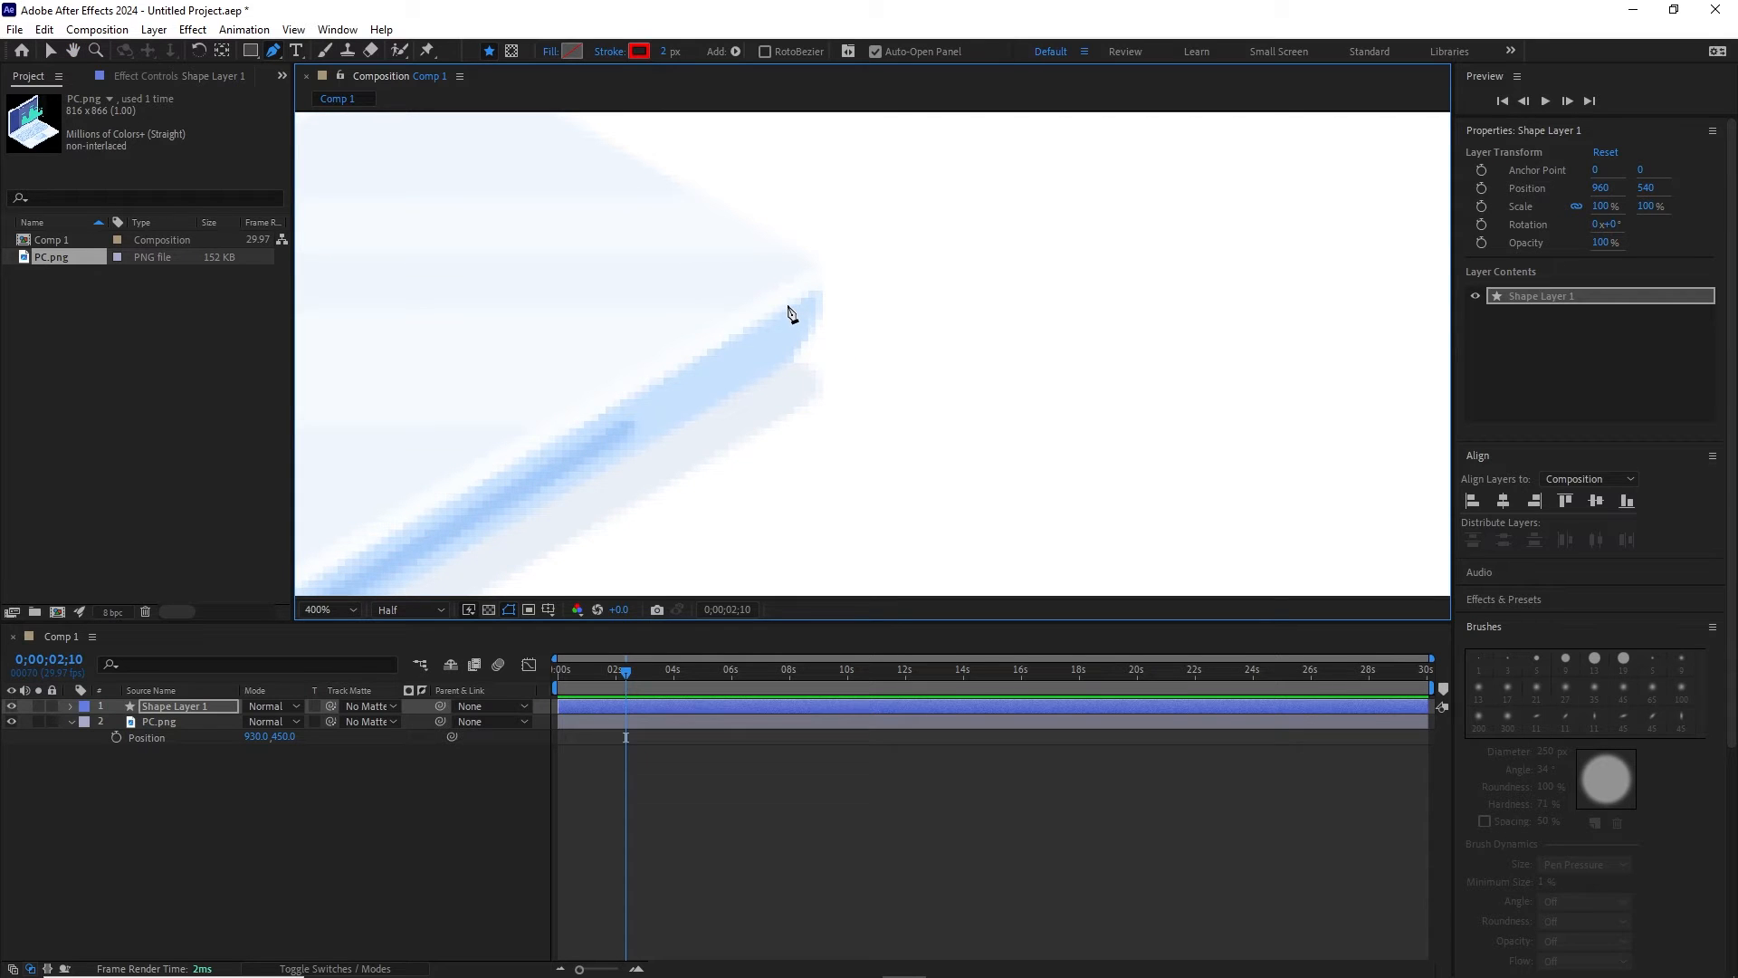
click(789, 307)
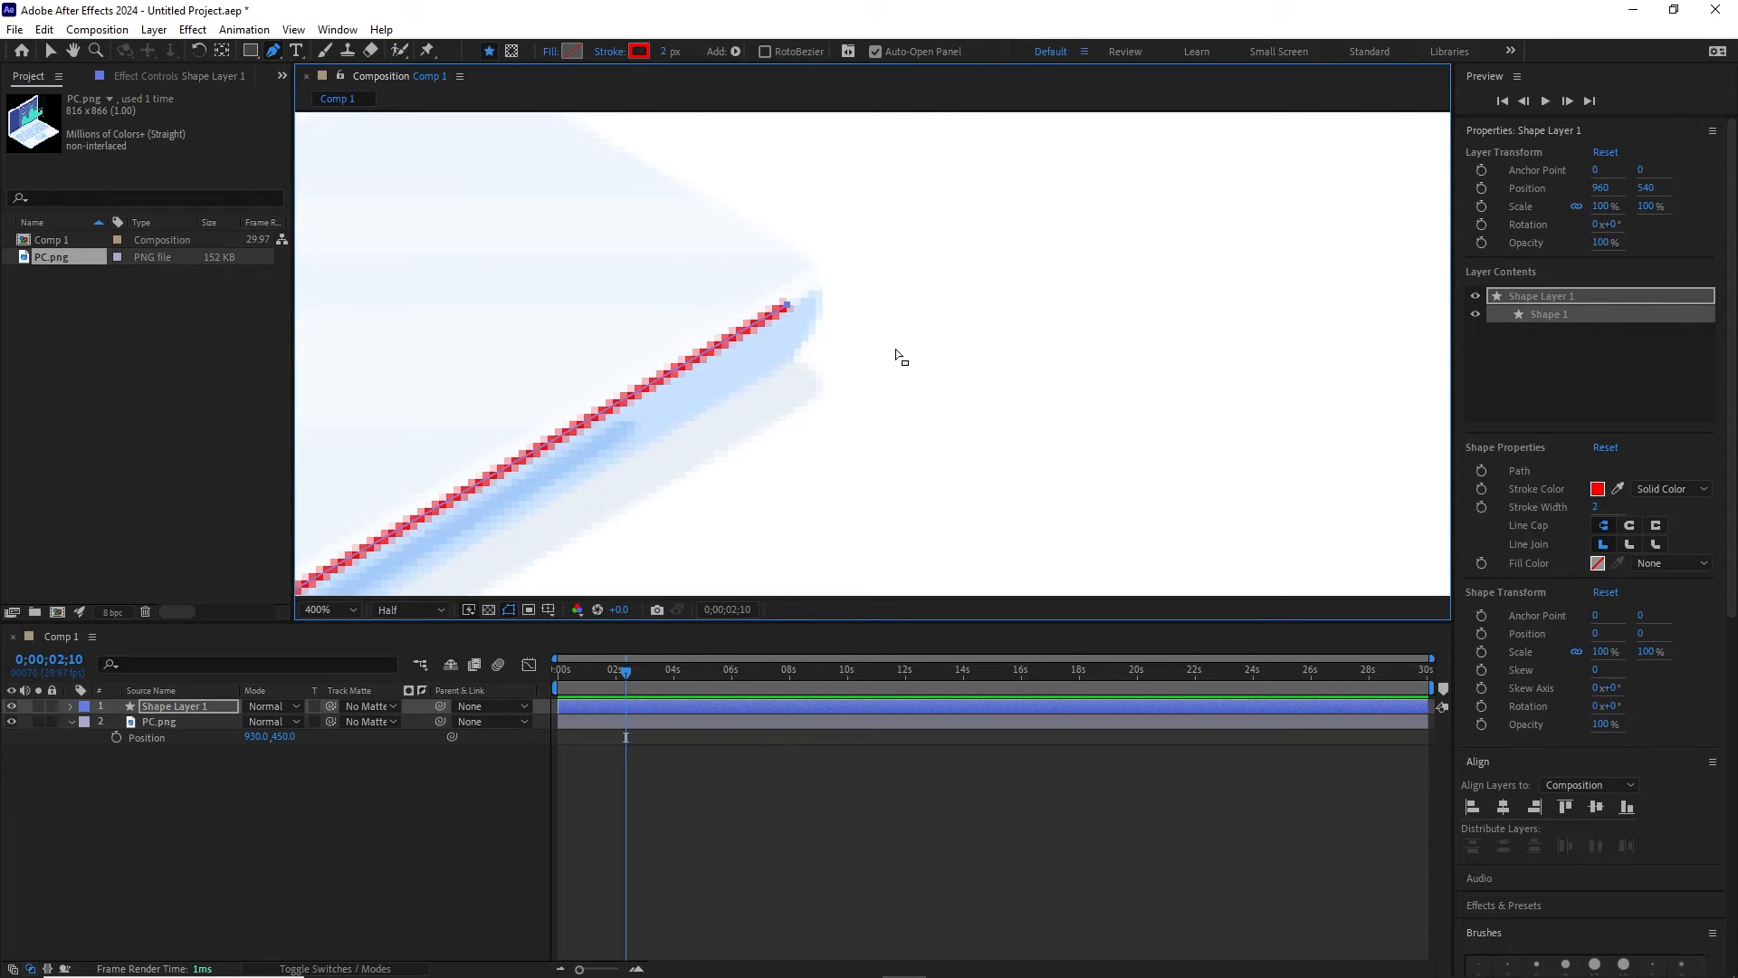
scroll(896, 355, down, 6)
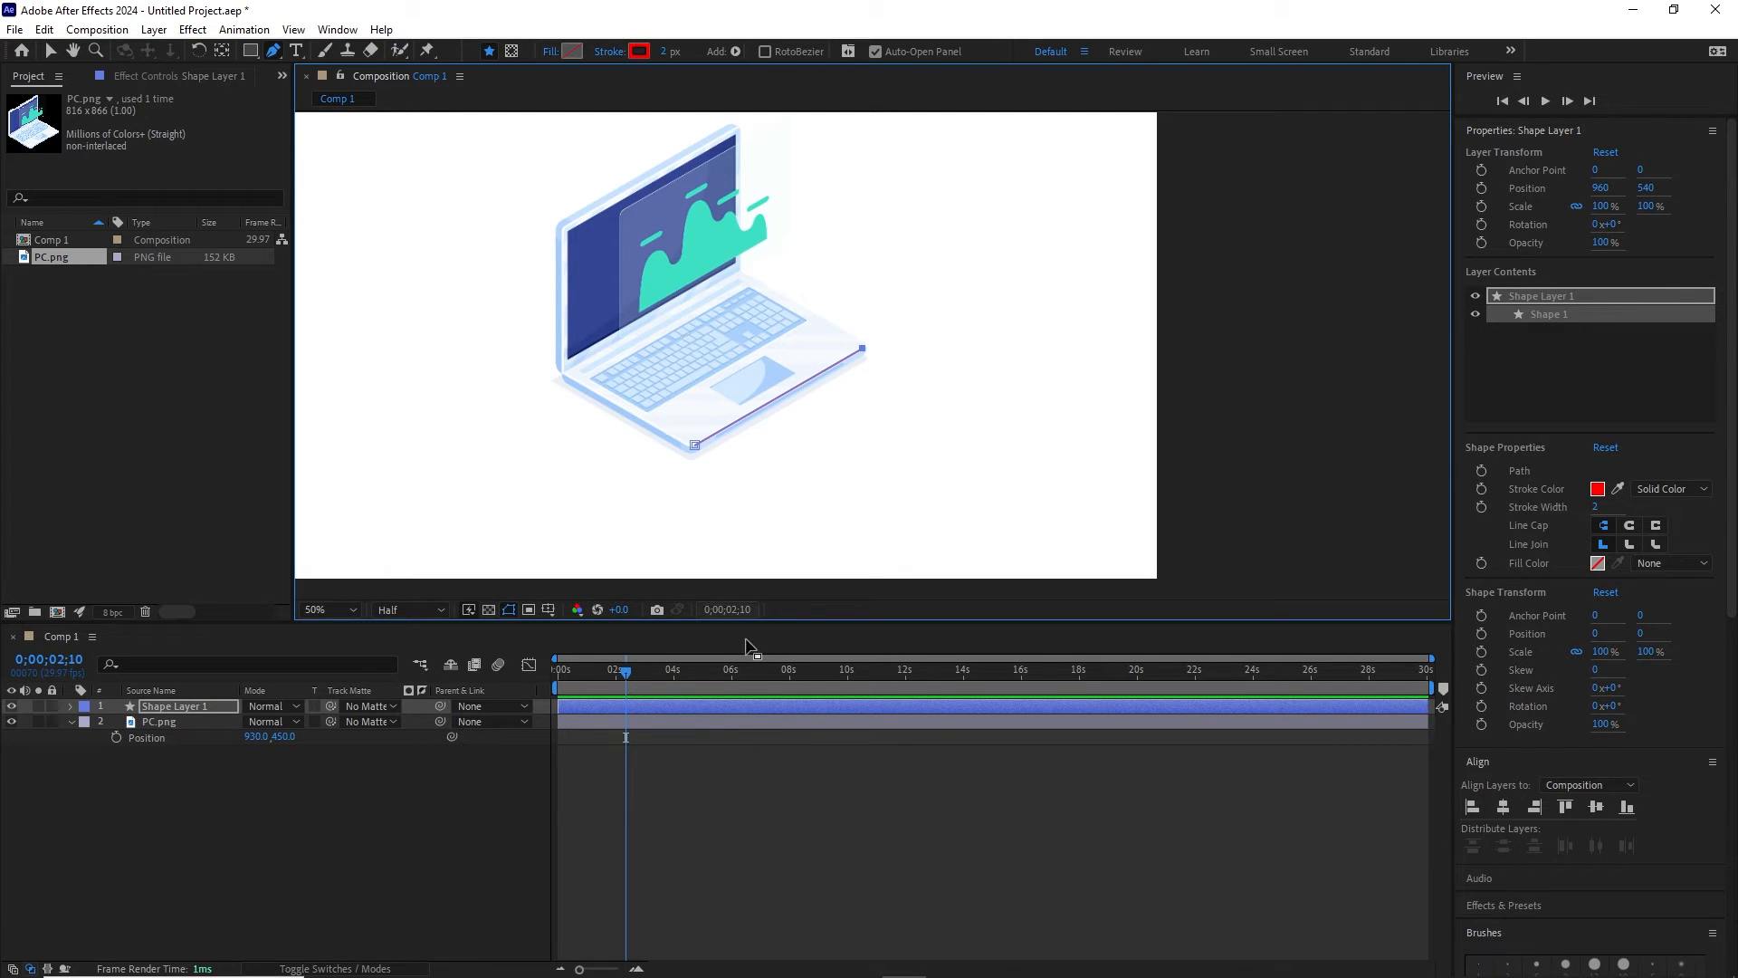
click(418, 828)
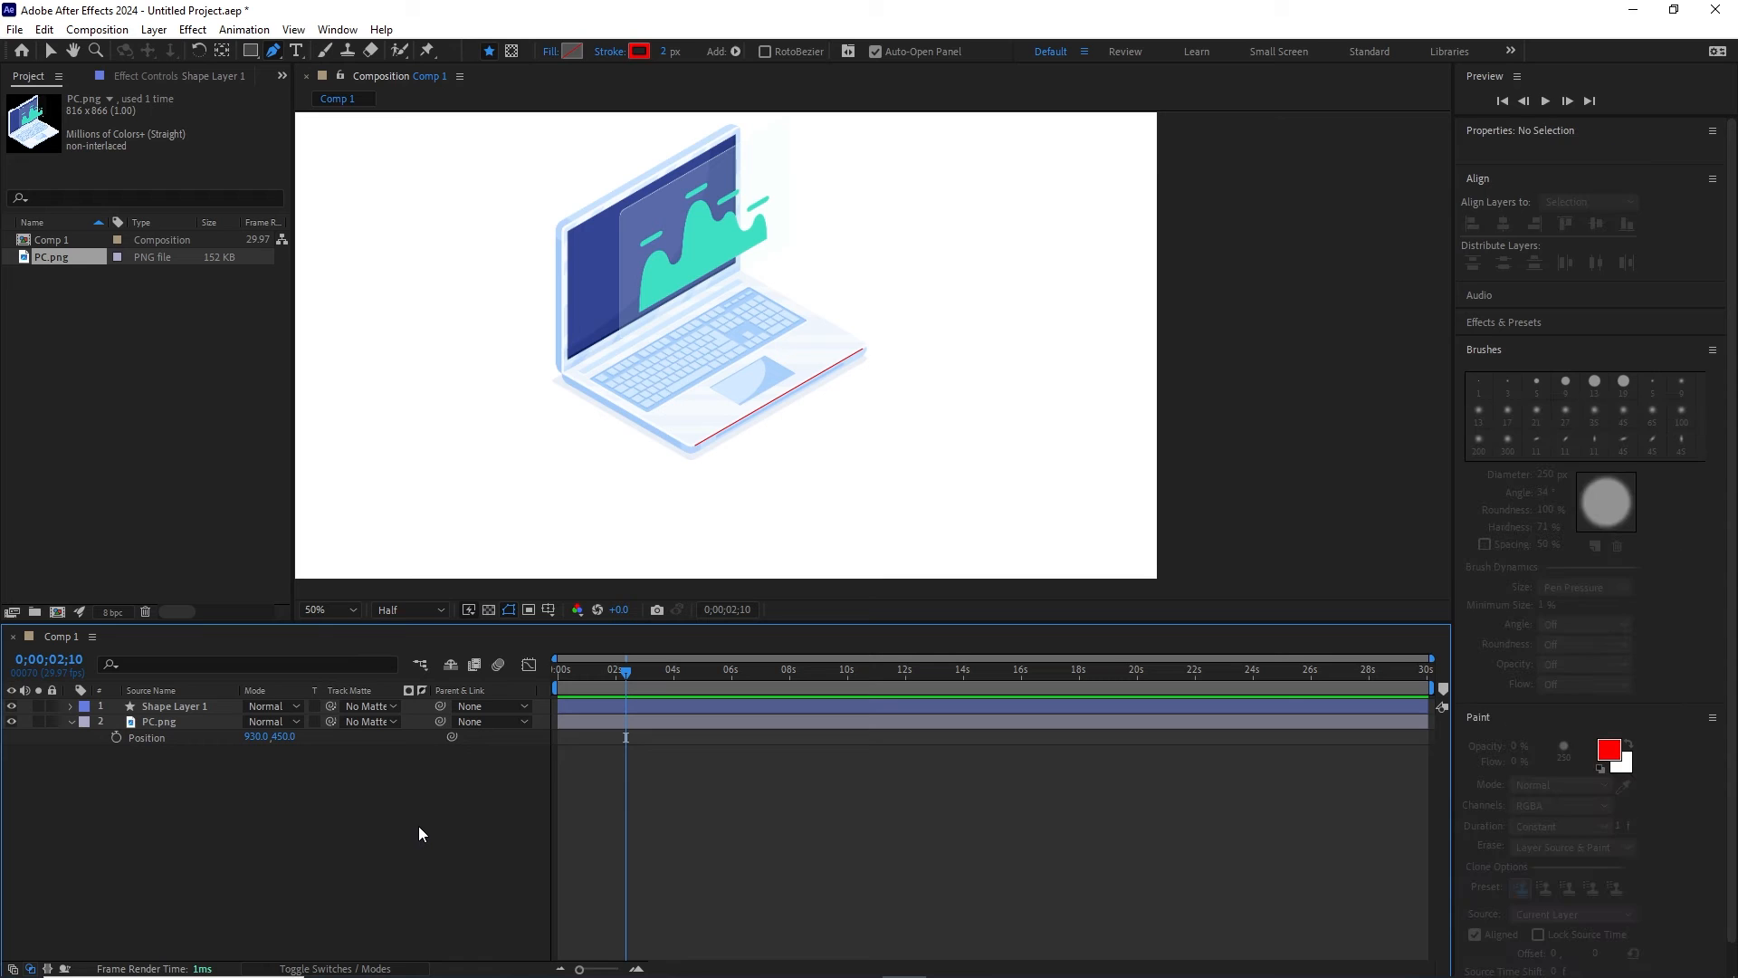
Step: Try to scale Shape Layer 1 up to 182% about its current anchor point
click(165, 707)
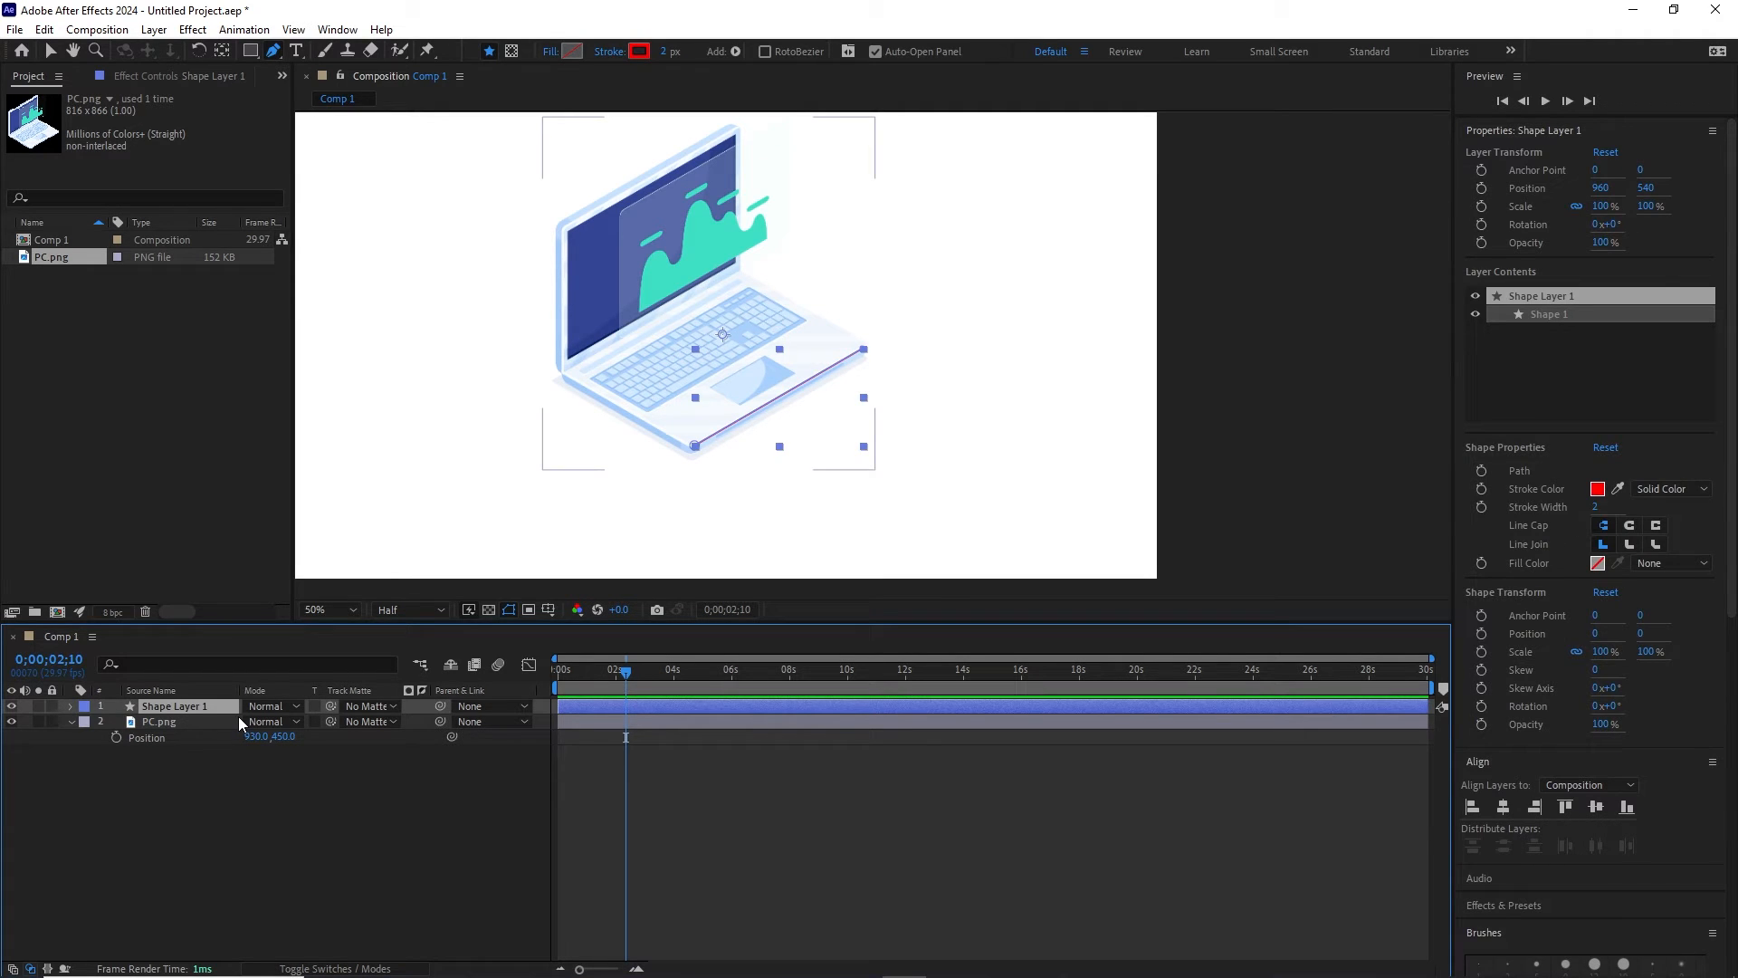
key(s)
drag(272, 722, 380, 726)
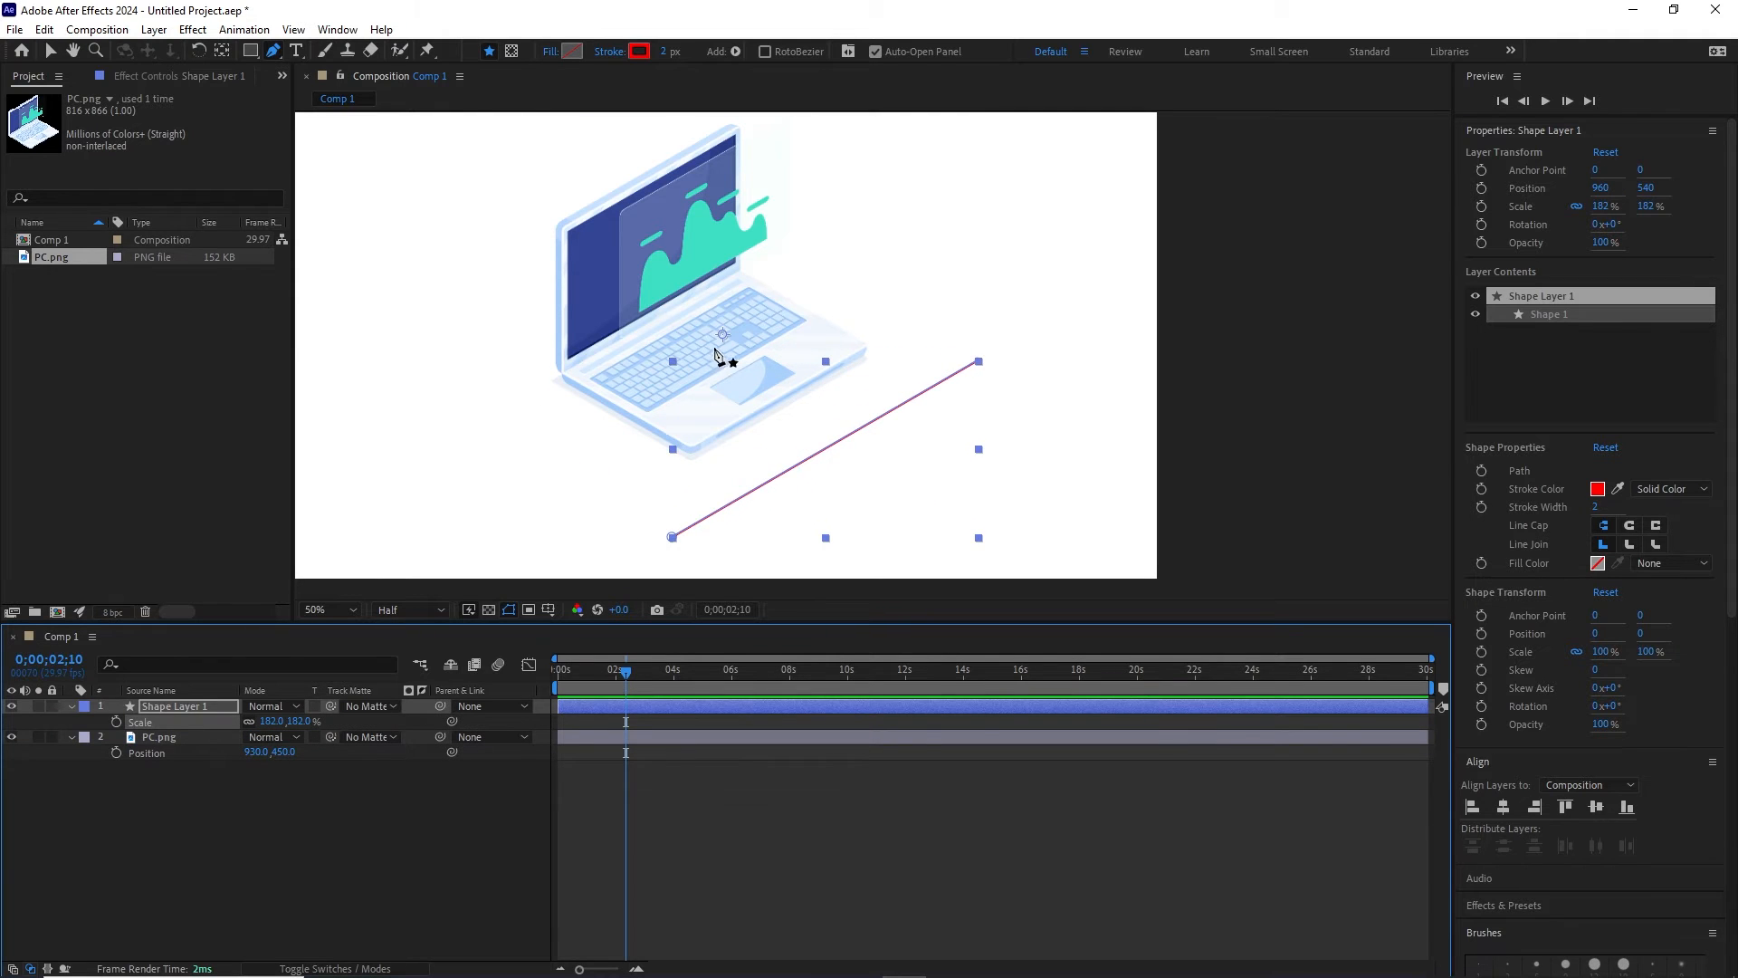
key(ctrl+z)
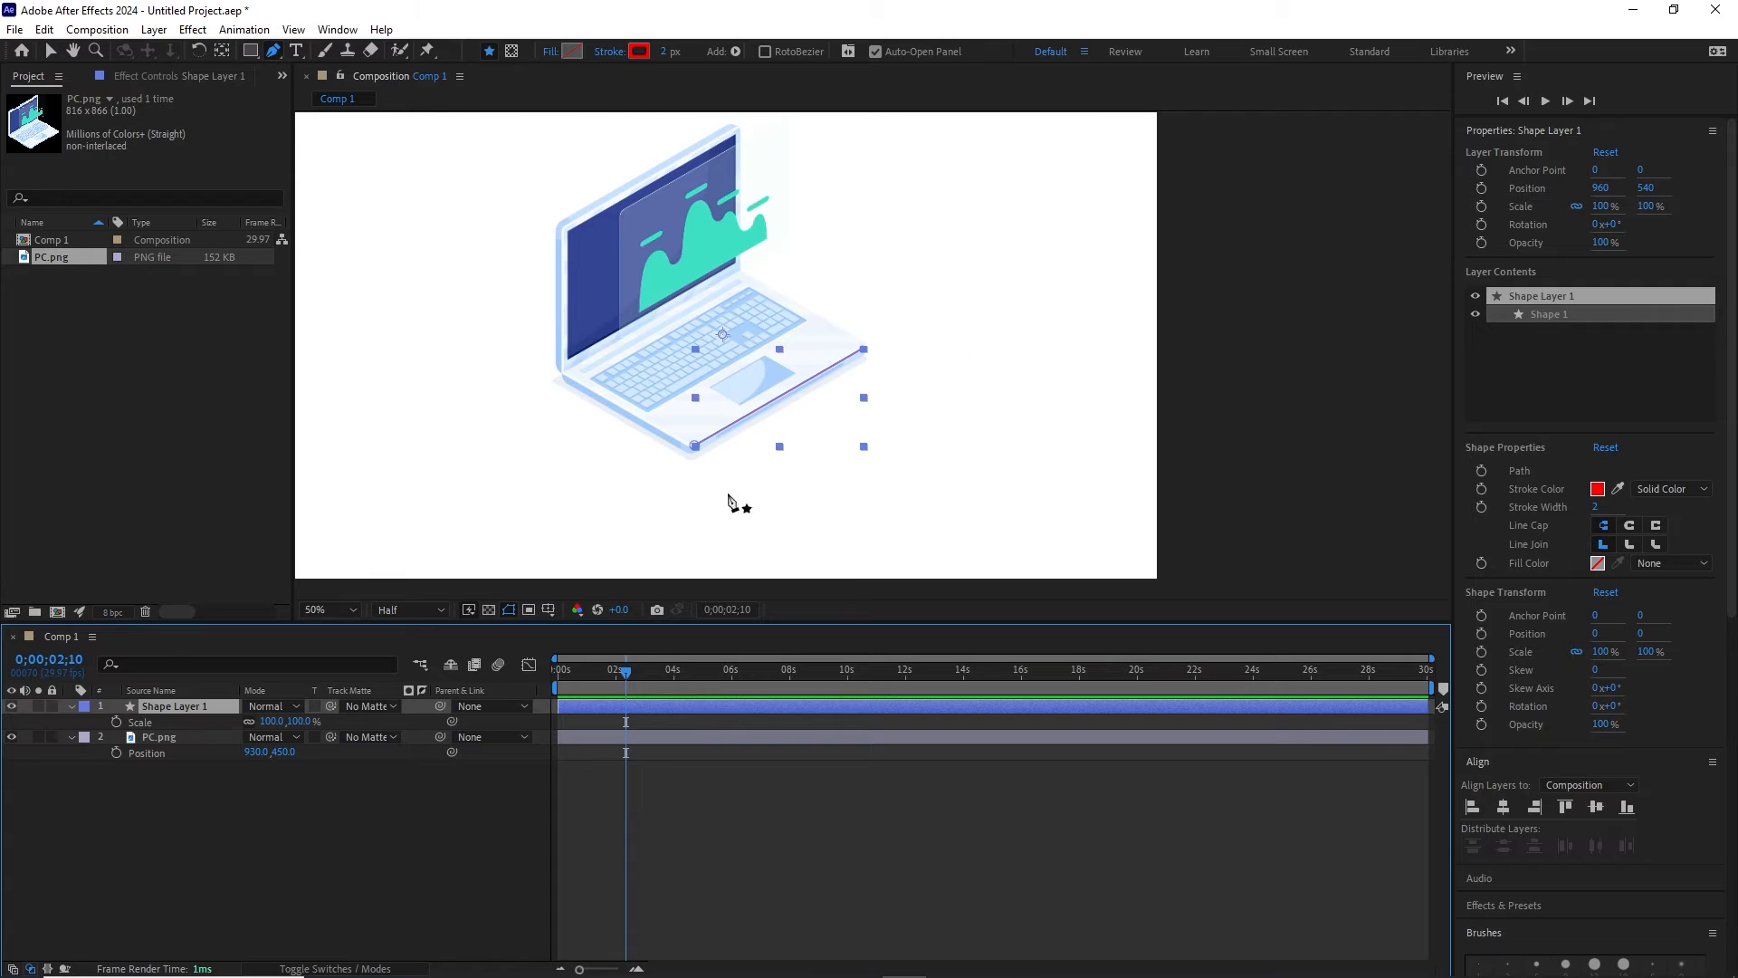
click(202, 789)
Step: Move Shape Layer 1's anchor point to the midpoint of the red line with the Pan Behind tool
click(180, 707)
click(222, 52)
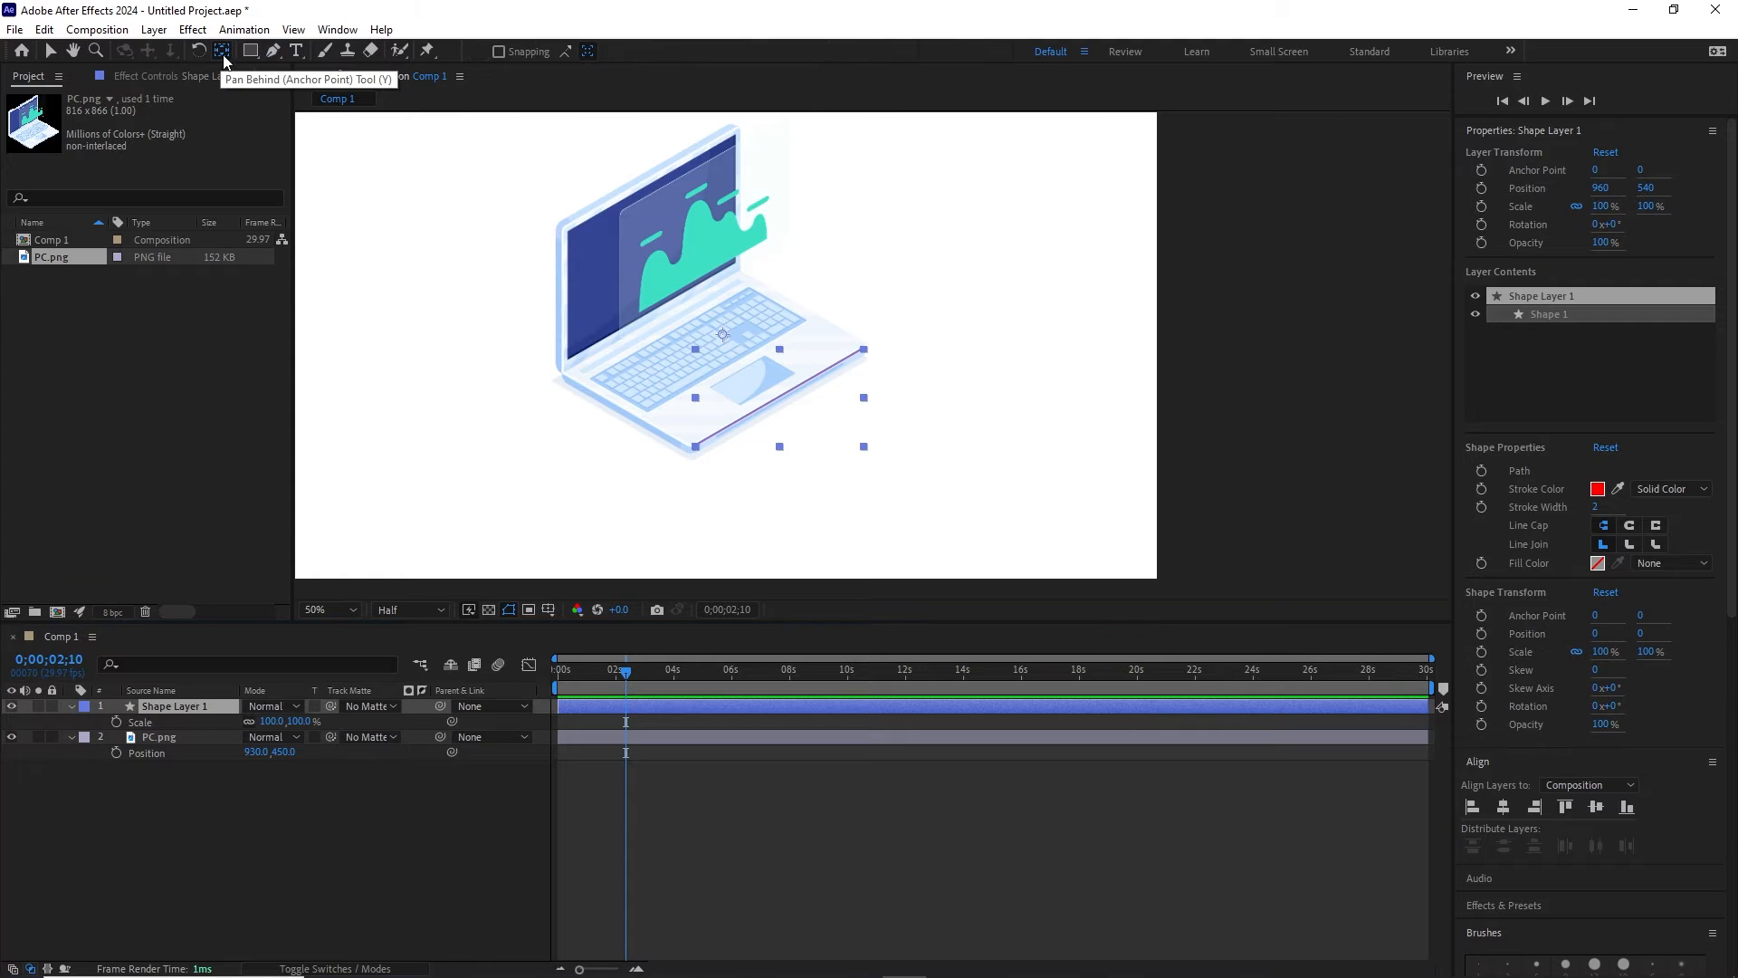
drag(724, 339, 779, 398)
click(362, 838)
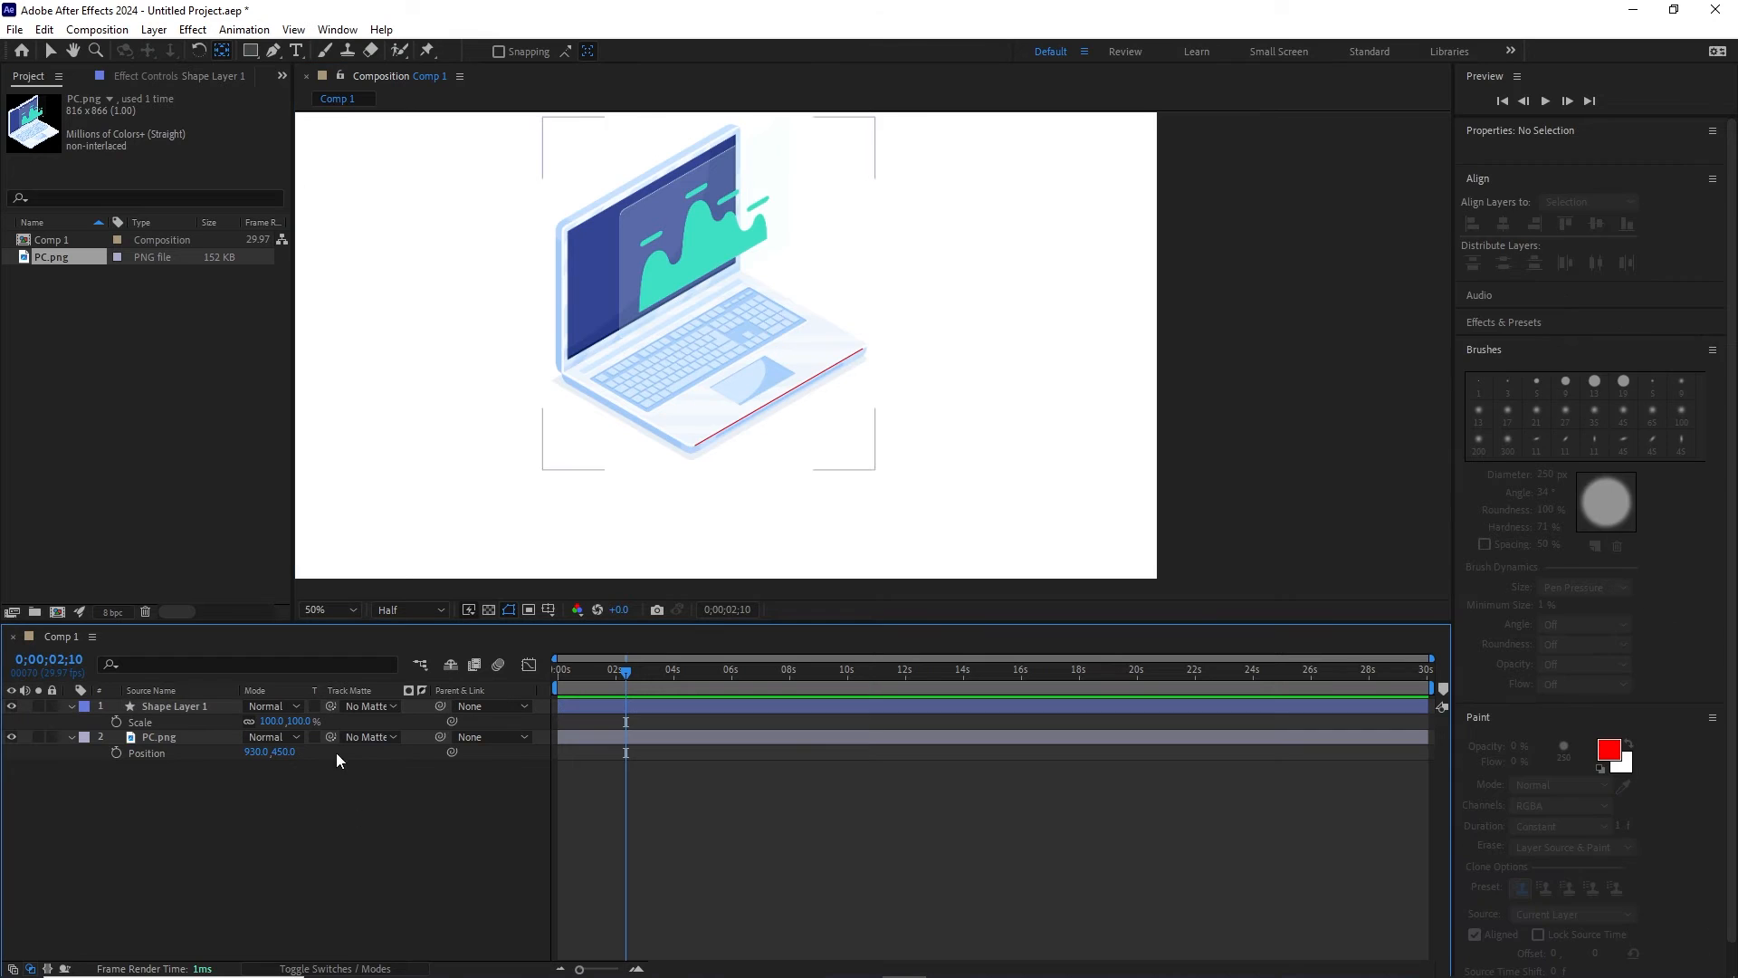
Step: Scale Shape Layer 1 up to 1178% so the red line extends past both sides of the composition
mouse_move(288, 721)
mouse_down()
mouse_move(607, 670)
mouse_move(665, 633)
mouse_up()
scroll(838, 418, down, 1)
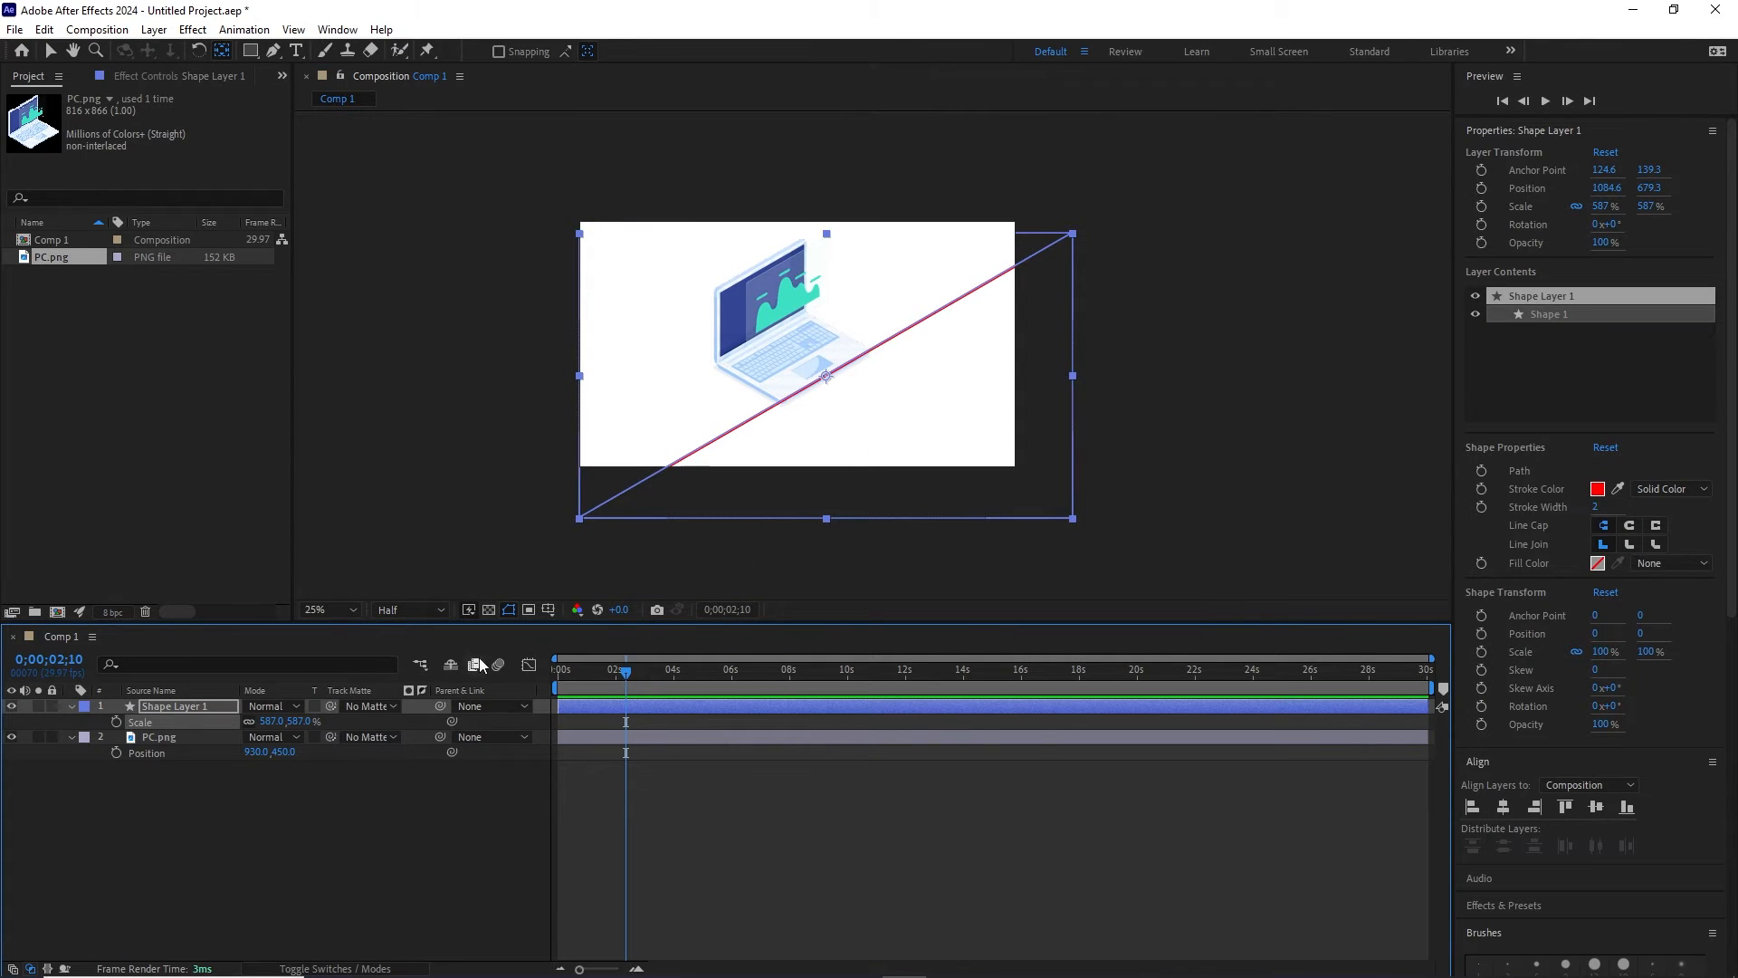
drag(292, 721, 761, 646)
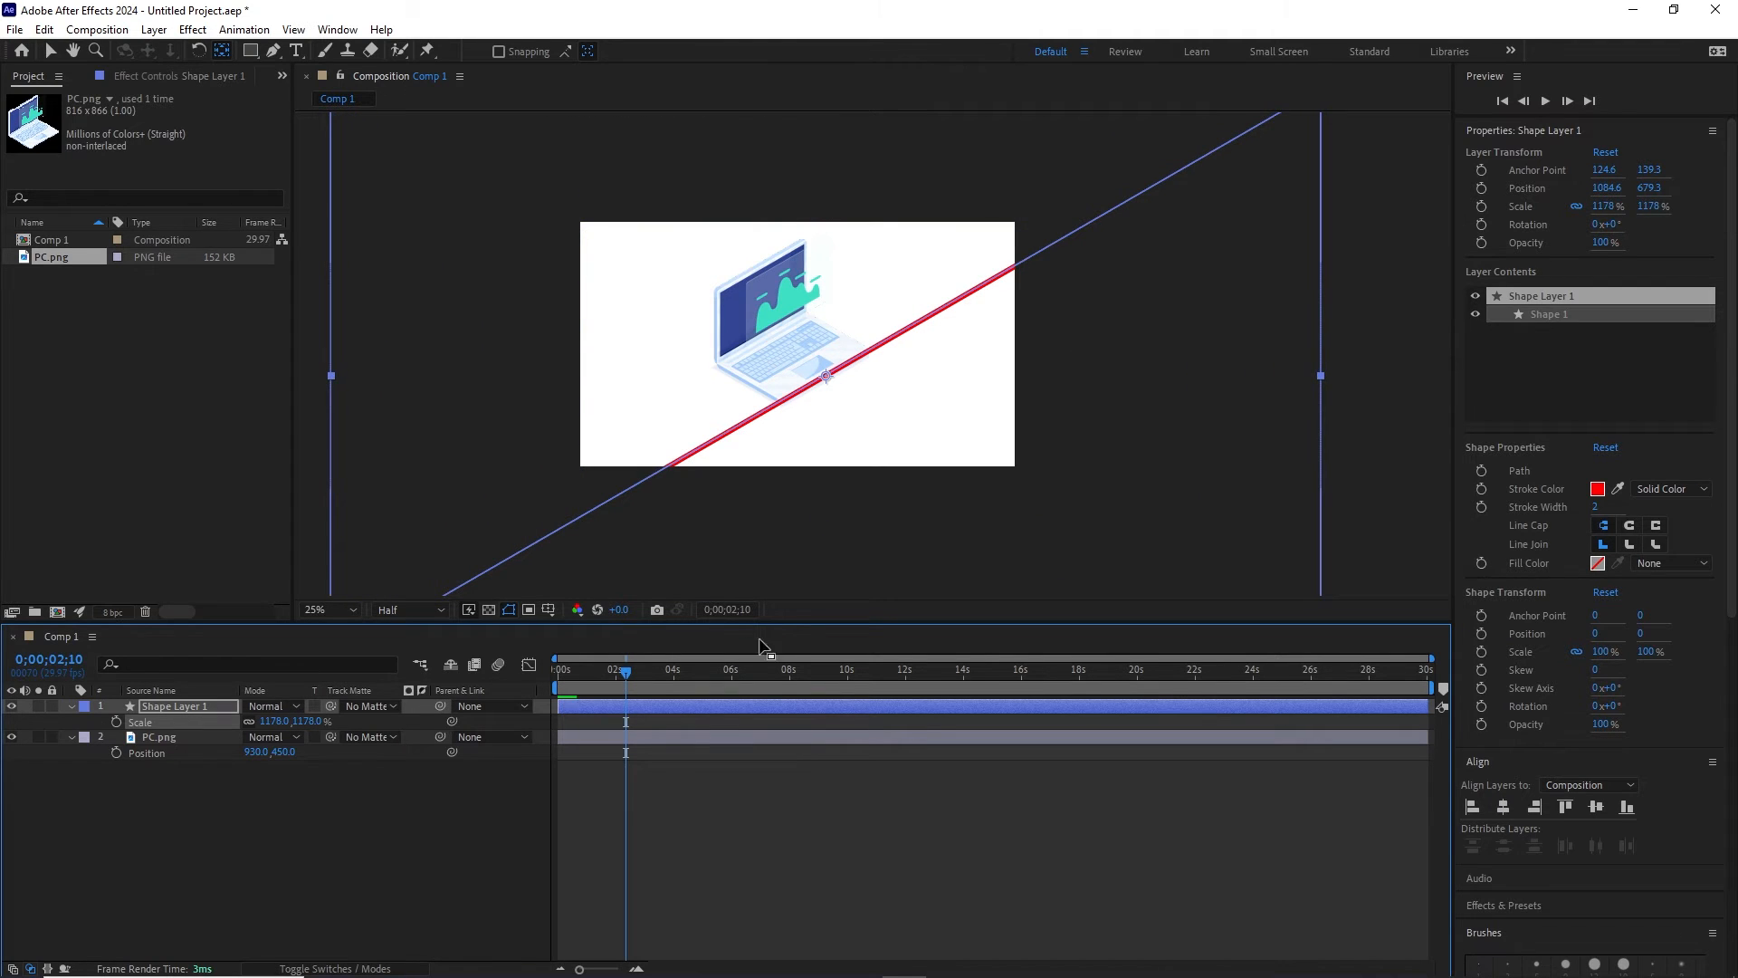
Step: Nudge the red line to about 1094.6, 689.3 so it runs along the laptop base's front edge, and deselect it
scroll(855, 389, up, 4)
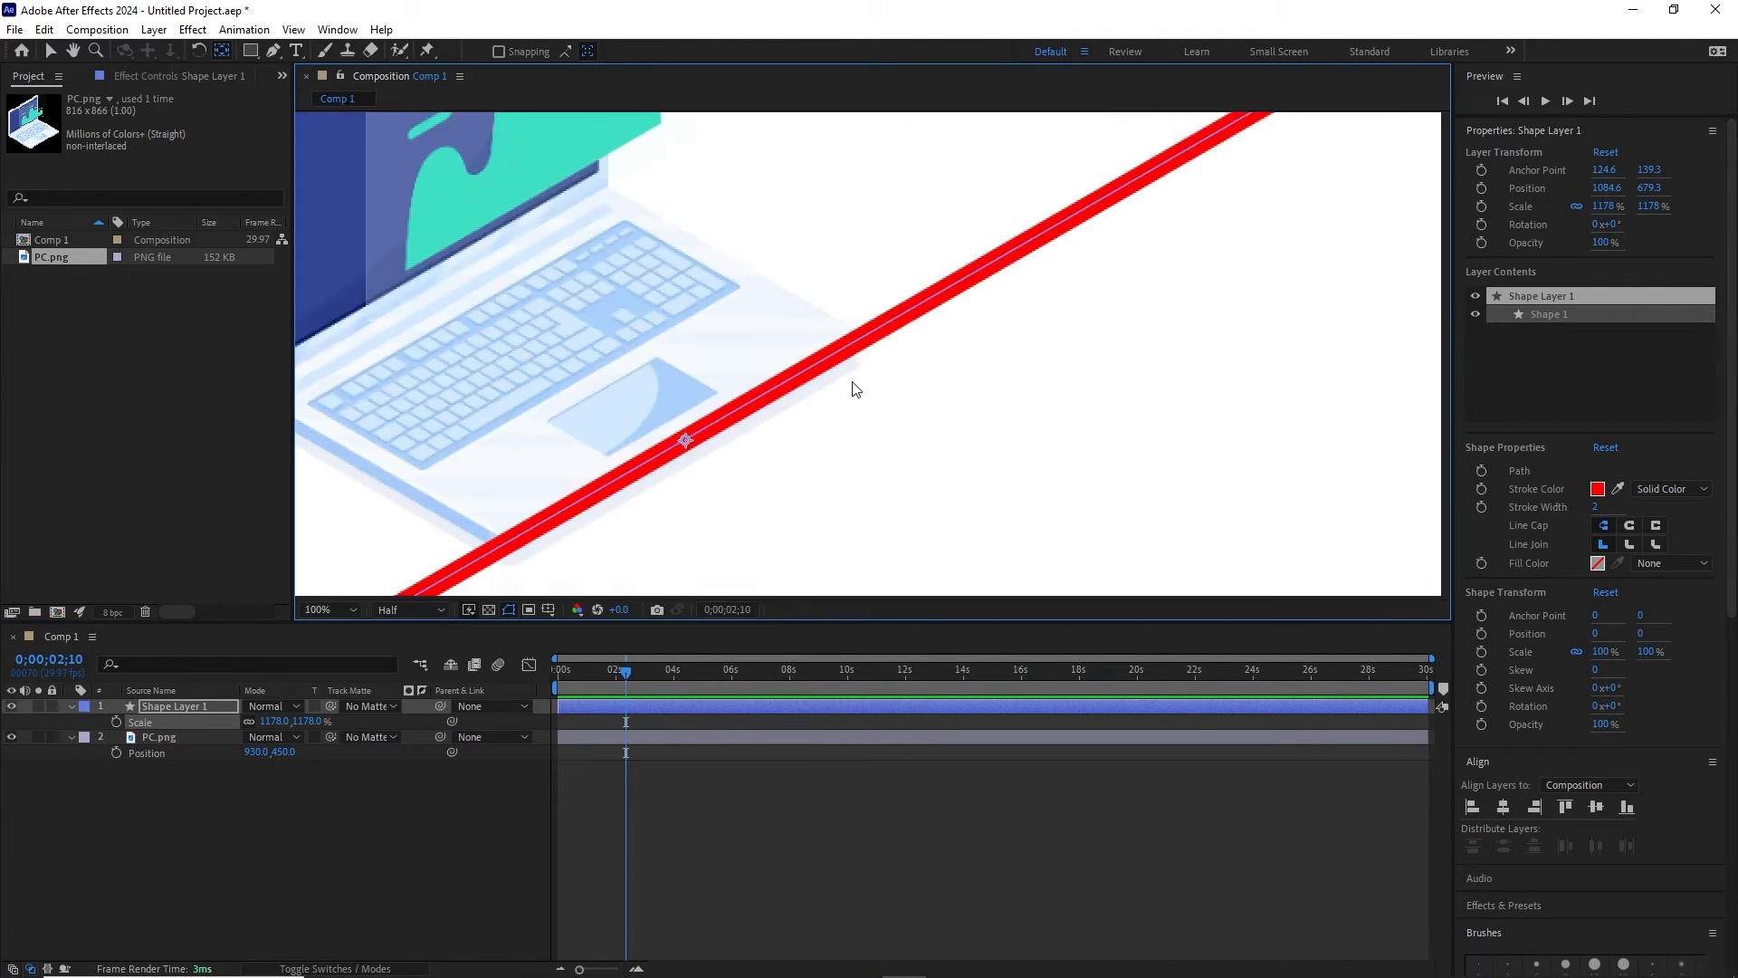
scroll(844, 396, up, 1)
drag(819, 476, 1245, 260)
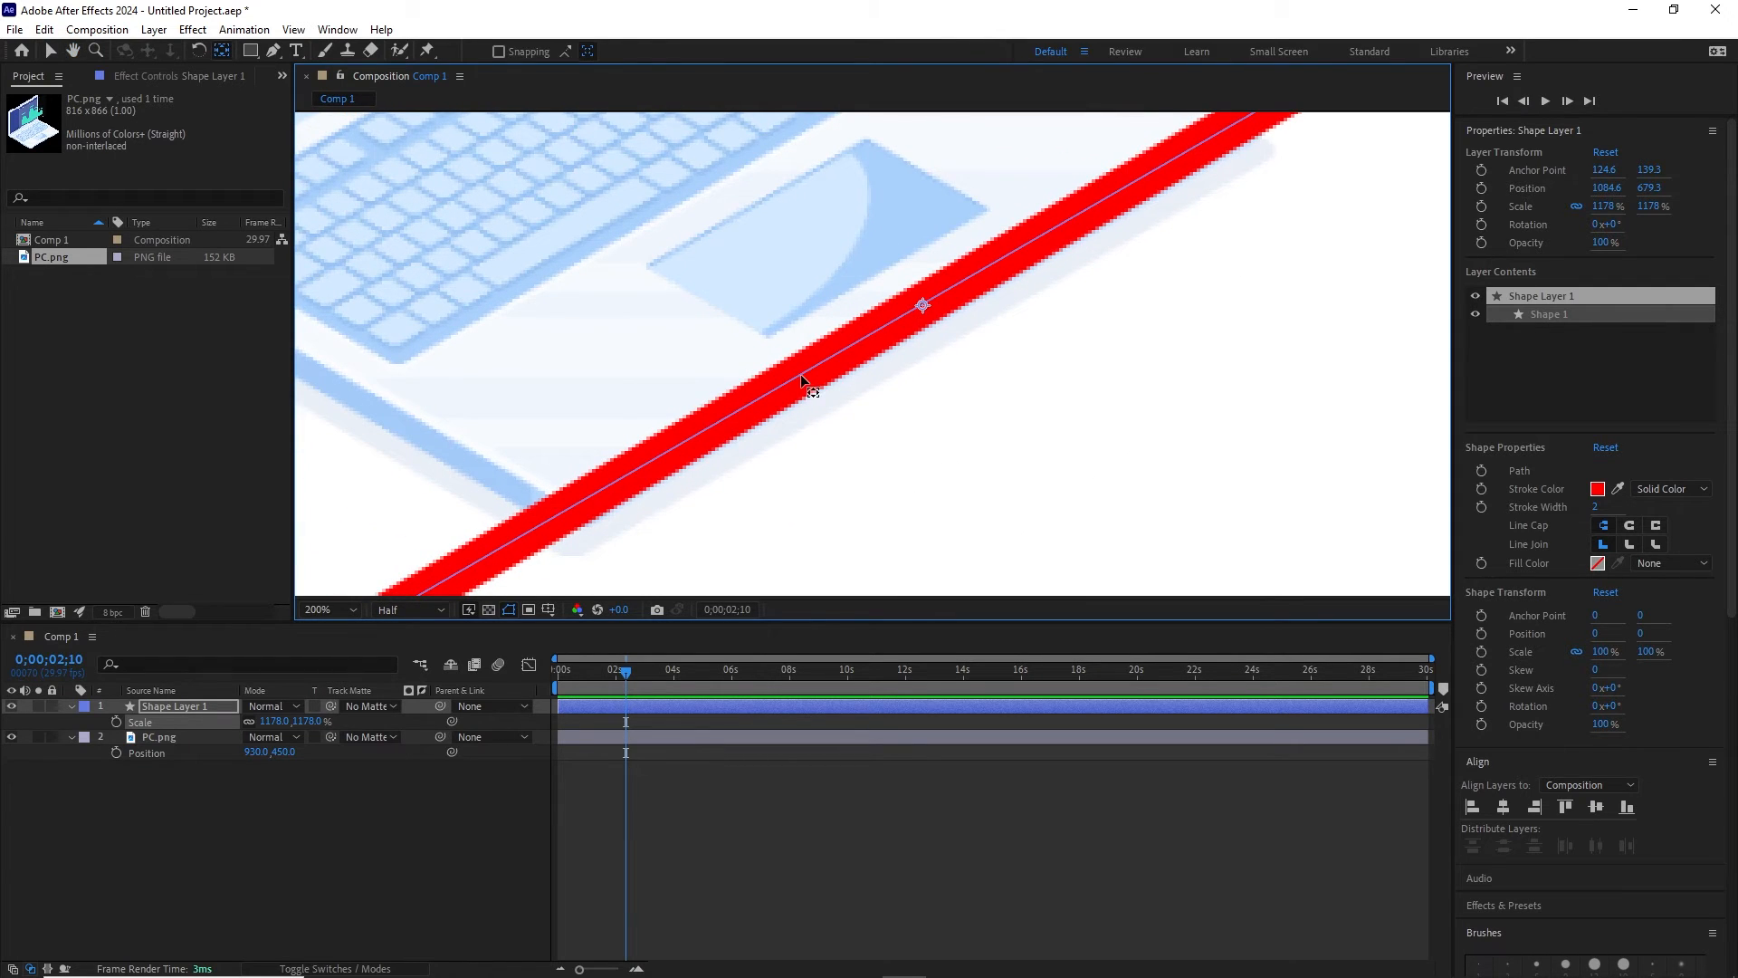
click(51, 51)
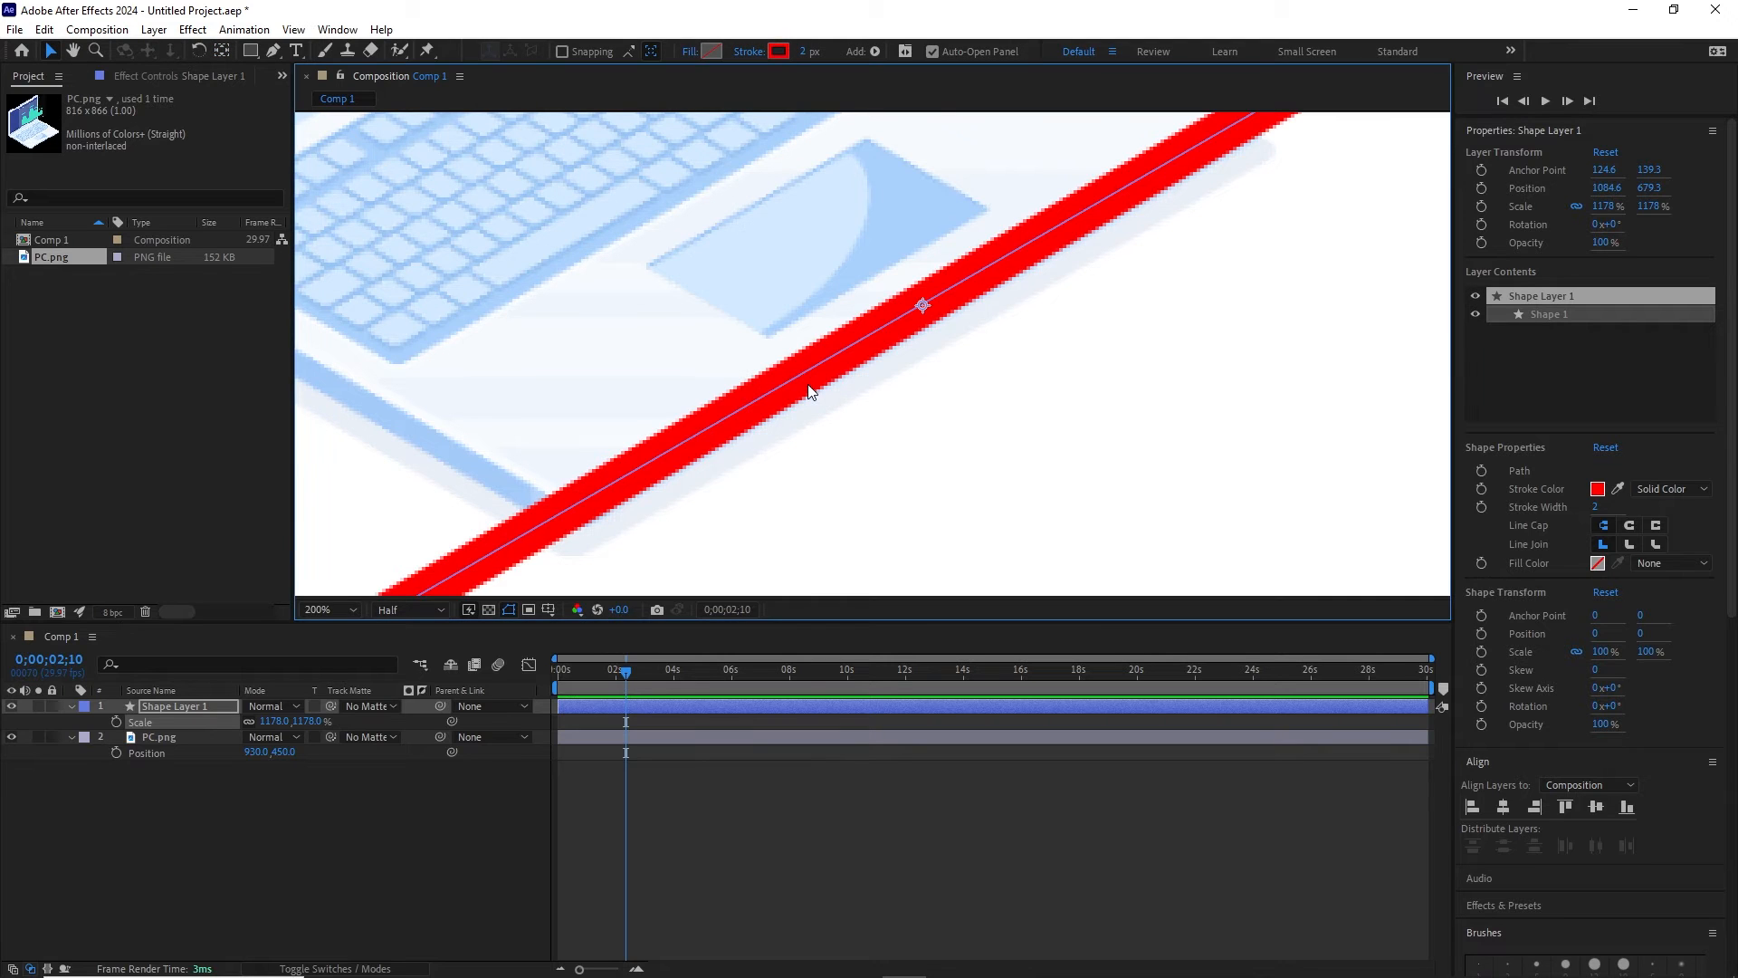
drag(806, 388, 809, 392)
key(Down)
key(Down)
key(Down)
key(Down)
key(Down)
key(Down)
key(Down)
key(Down)
key(Down)
key(Down)
key(Down)
key(Down)
key(Down)
key(Down)
key(Down)
key(Down)
key(Down)
key(Down)
key(Down)
key(Down)
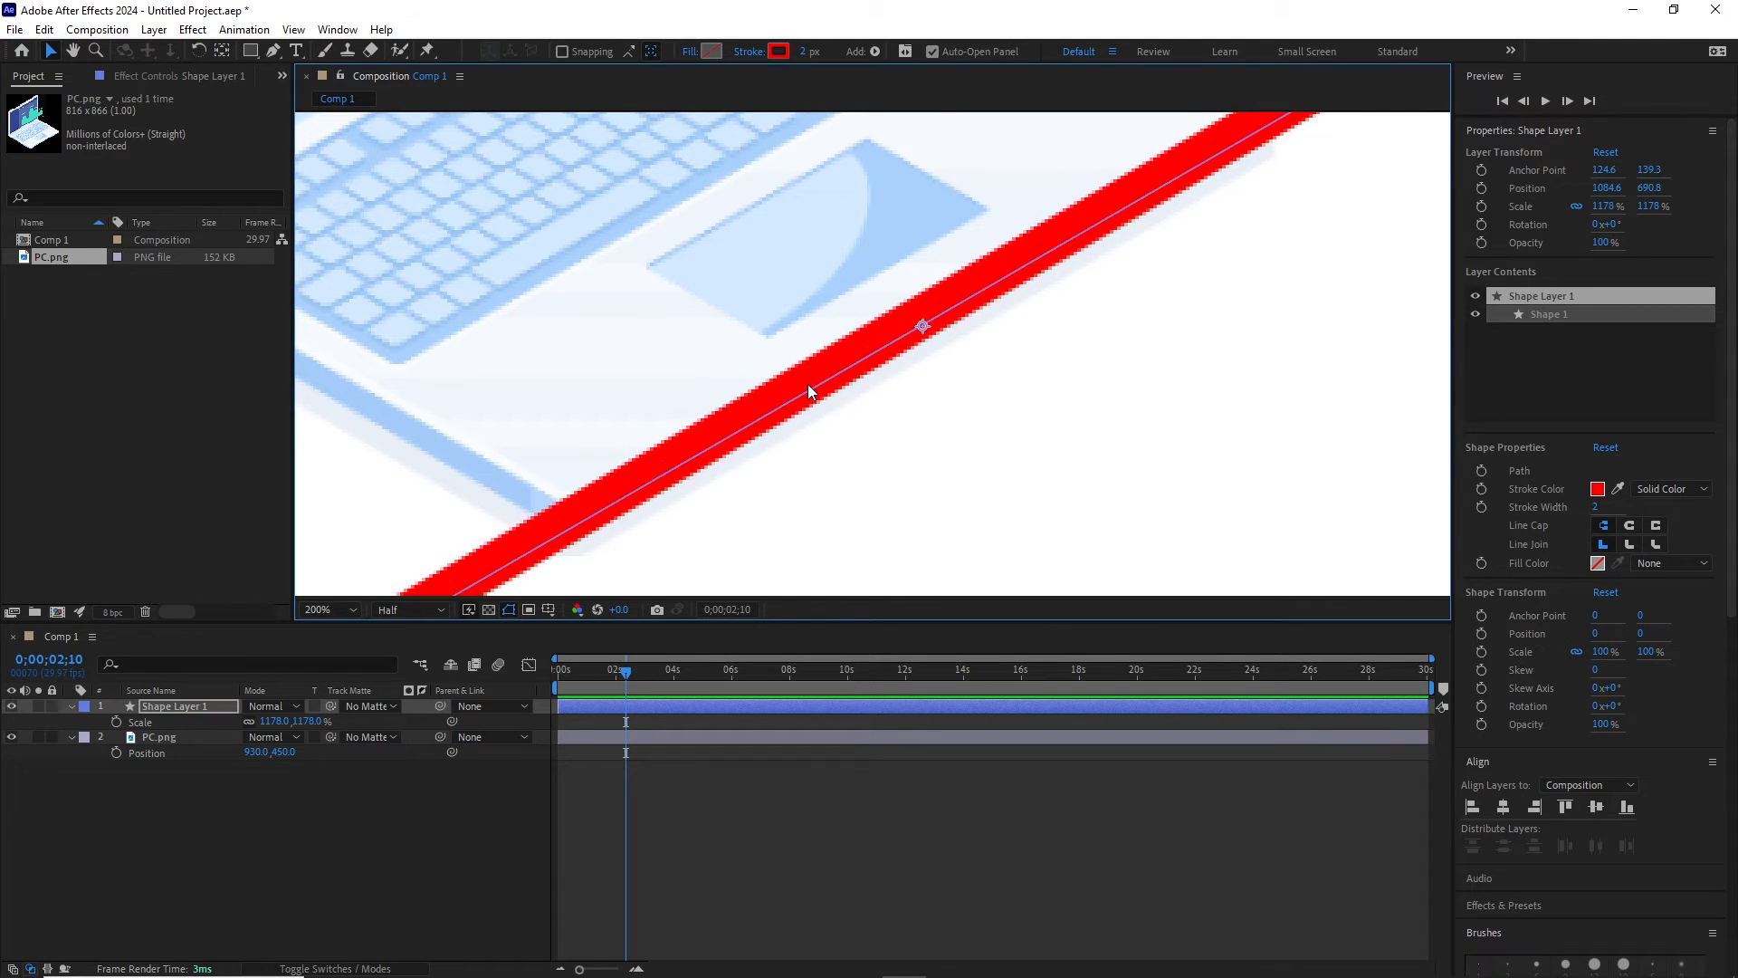
key(Right)
key(Right)
key(Right)
key(Right)
key(Right)
key(Right)
key(Right)
key(Right)
key(Right)
key(Right)
key(Down)
key(Down)
key(Down)
key(Down)
key(Down)
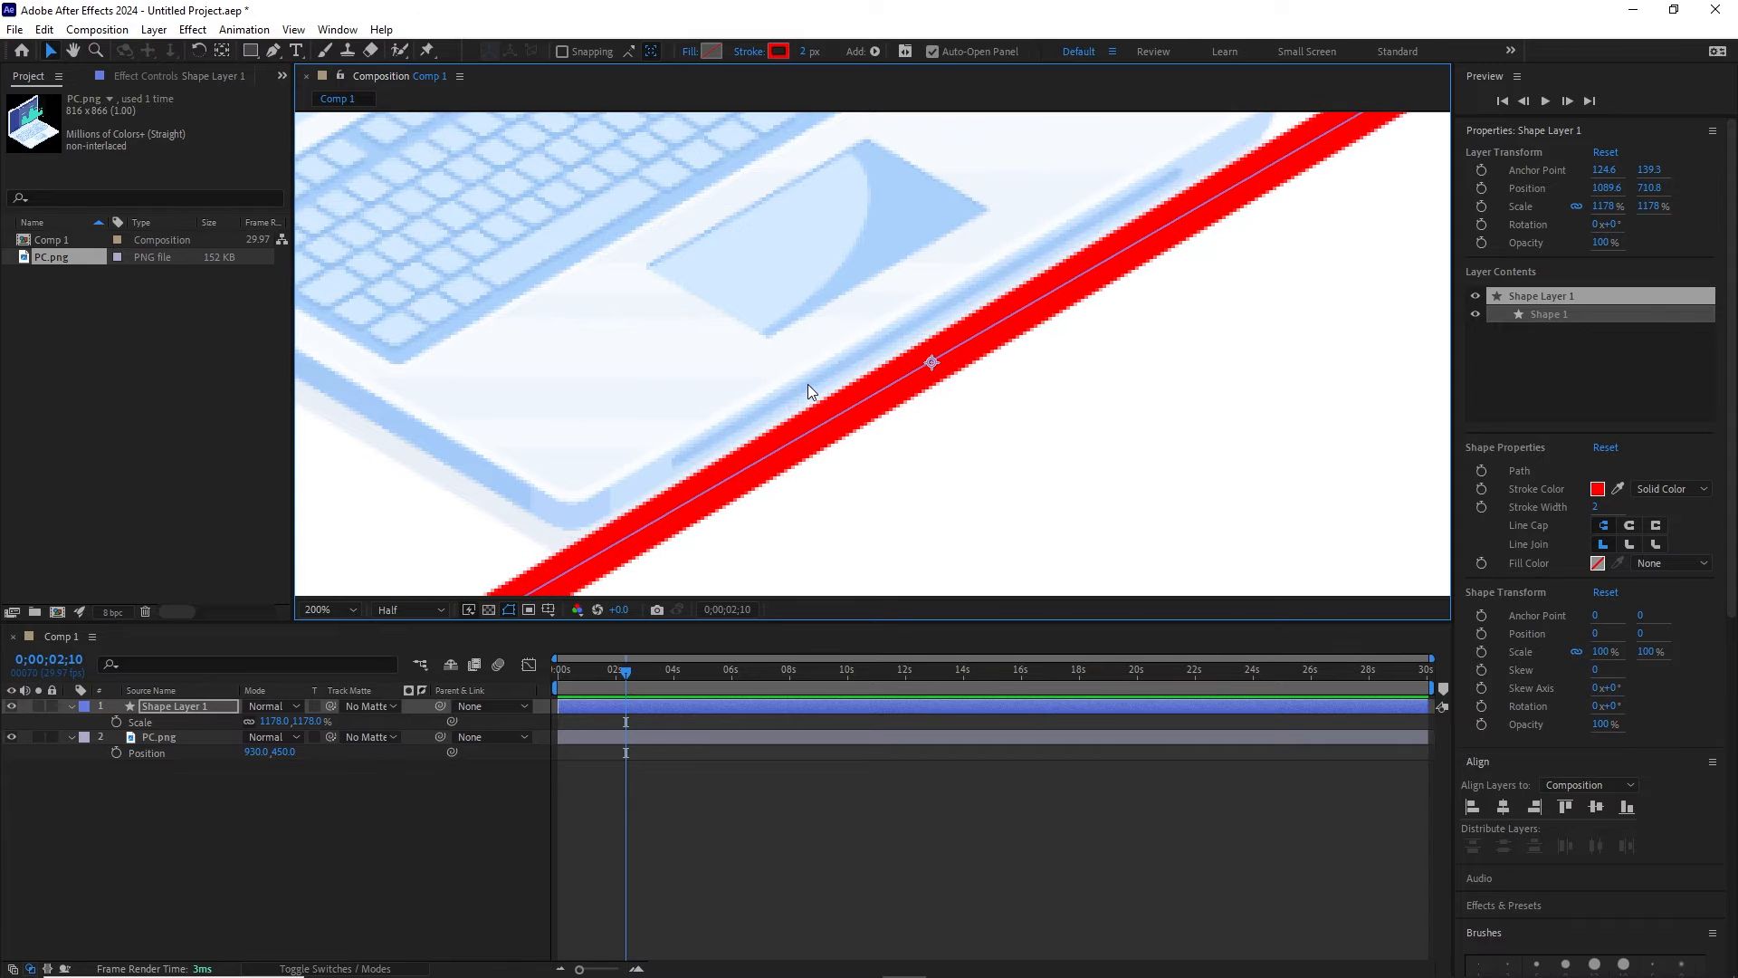
key(Up)
key(Up)
key(Up)
key(Up)
key(Up)
key(Up)
key(Up)
key(Up)
key(Up)
key(Up)
key(Up)
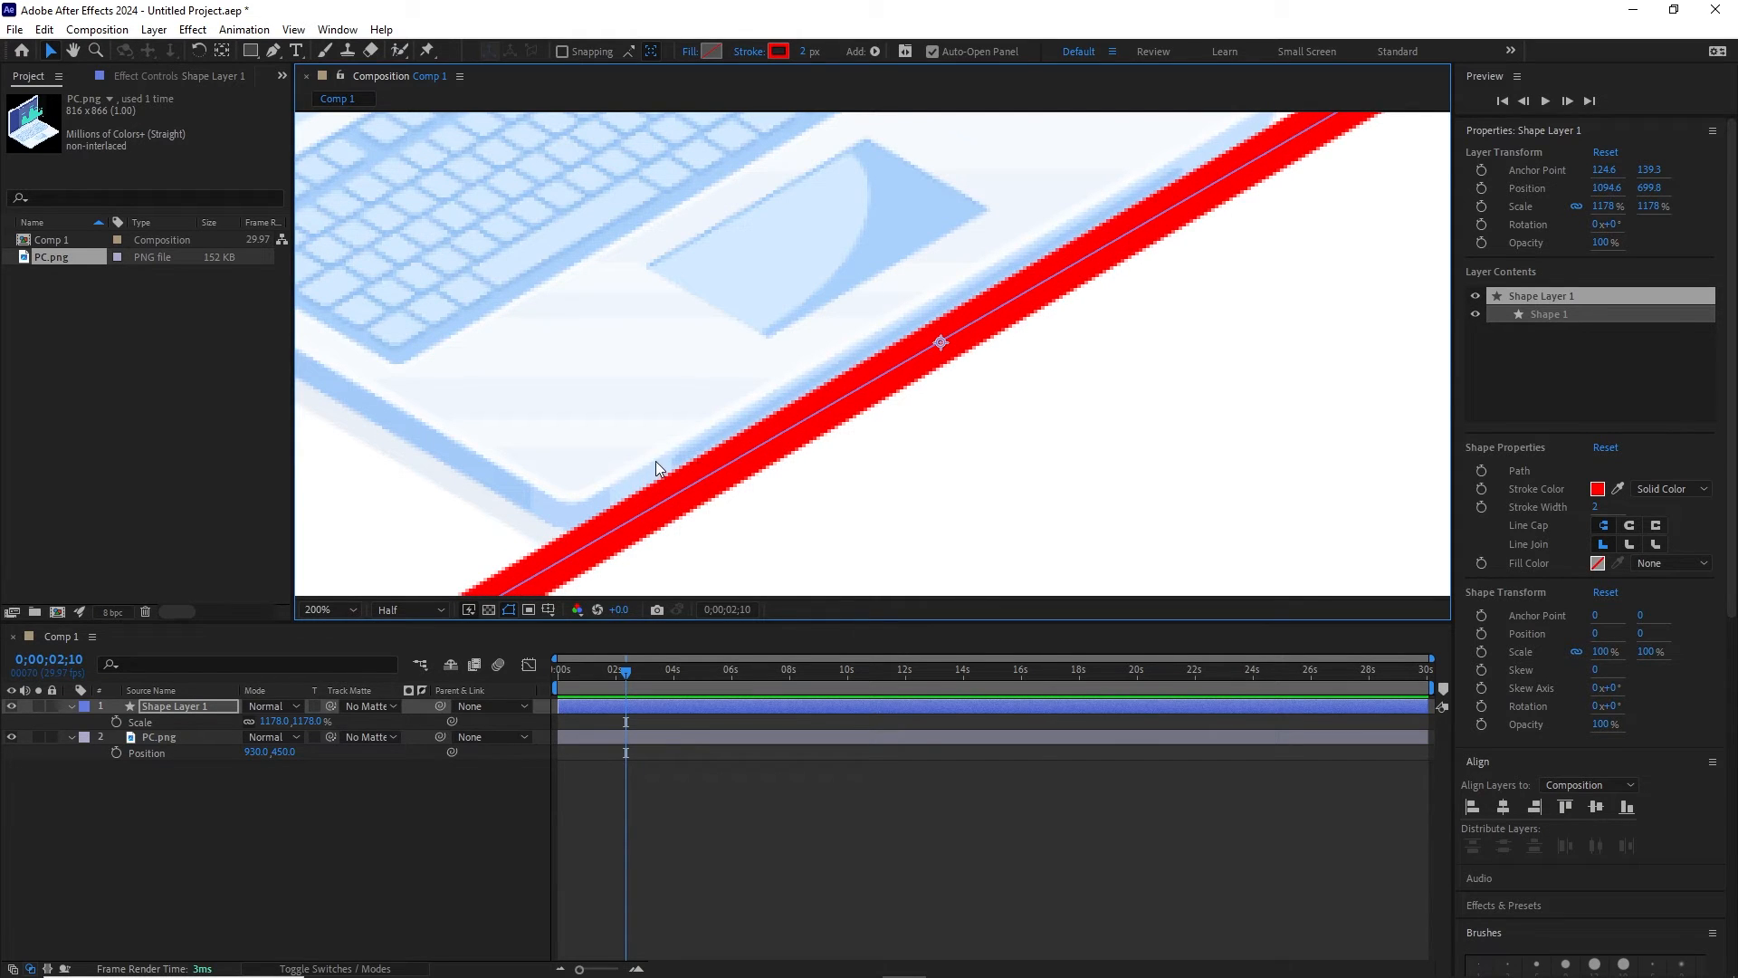
key(Up)
key(Up)
key(Up)
key(Up)
key(Up)
key(Up)
key(Up)
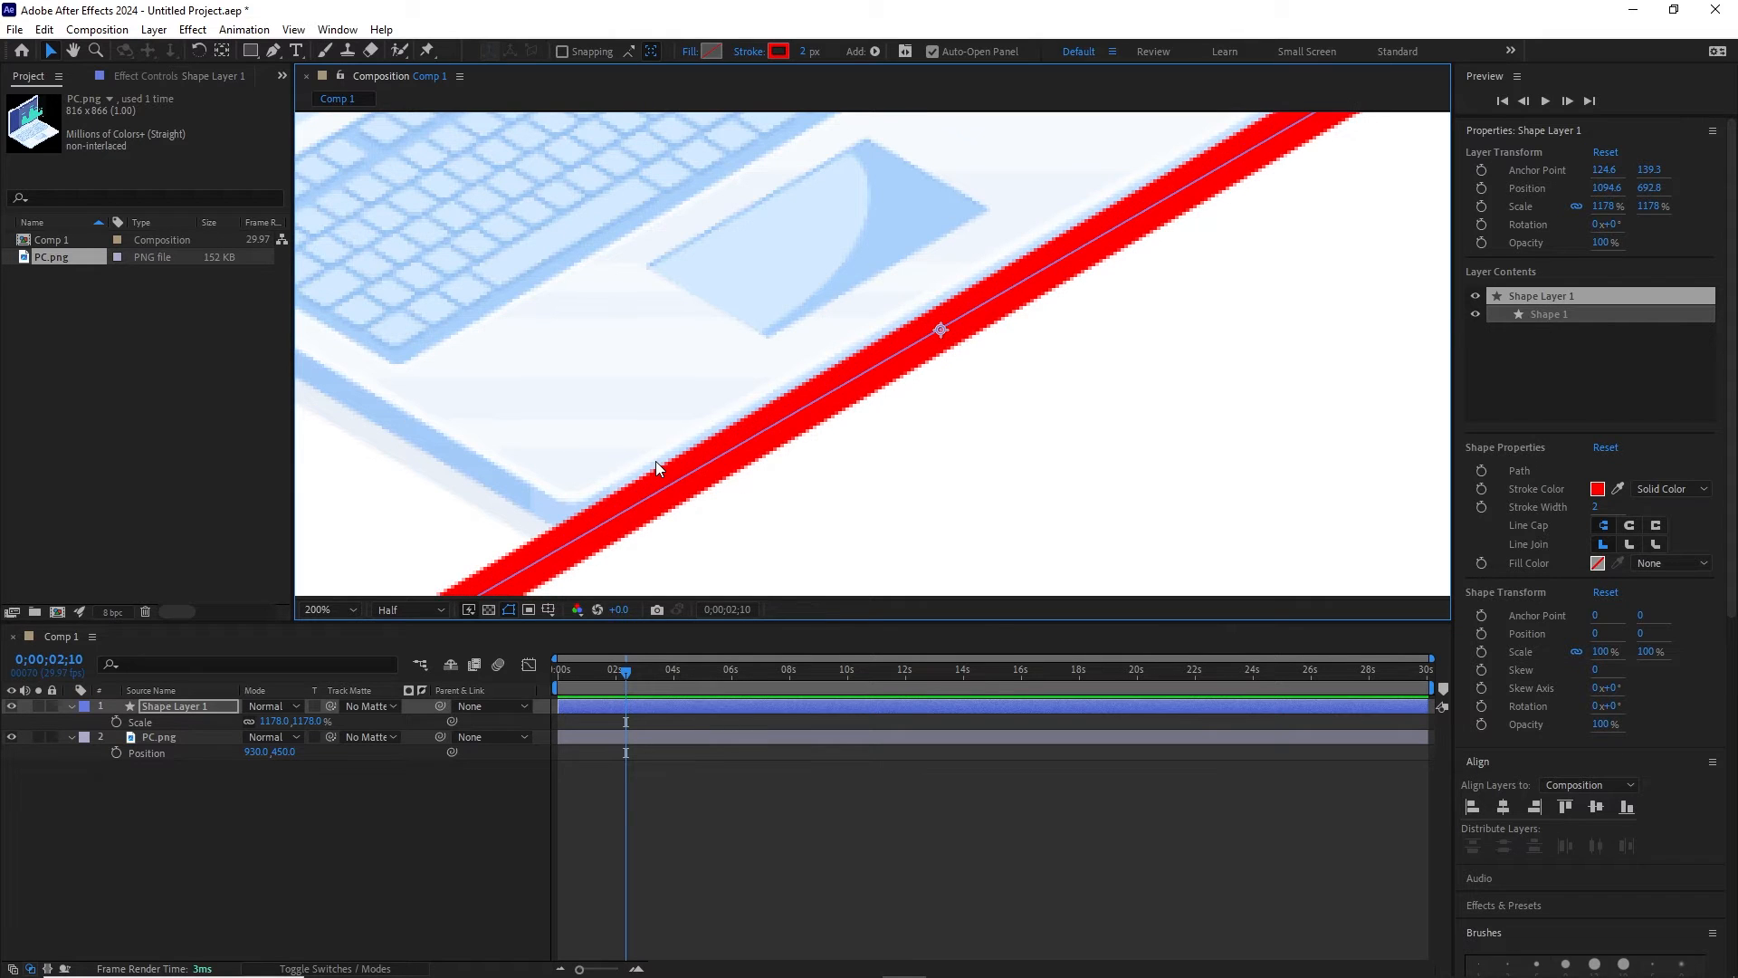
key(Up)
key(Up)
key(Up)
key(Up)
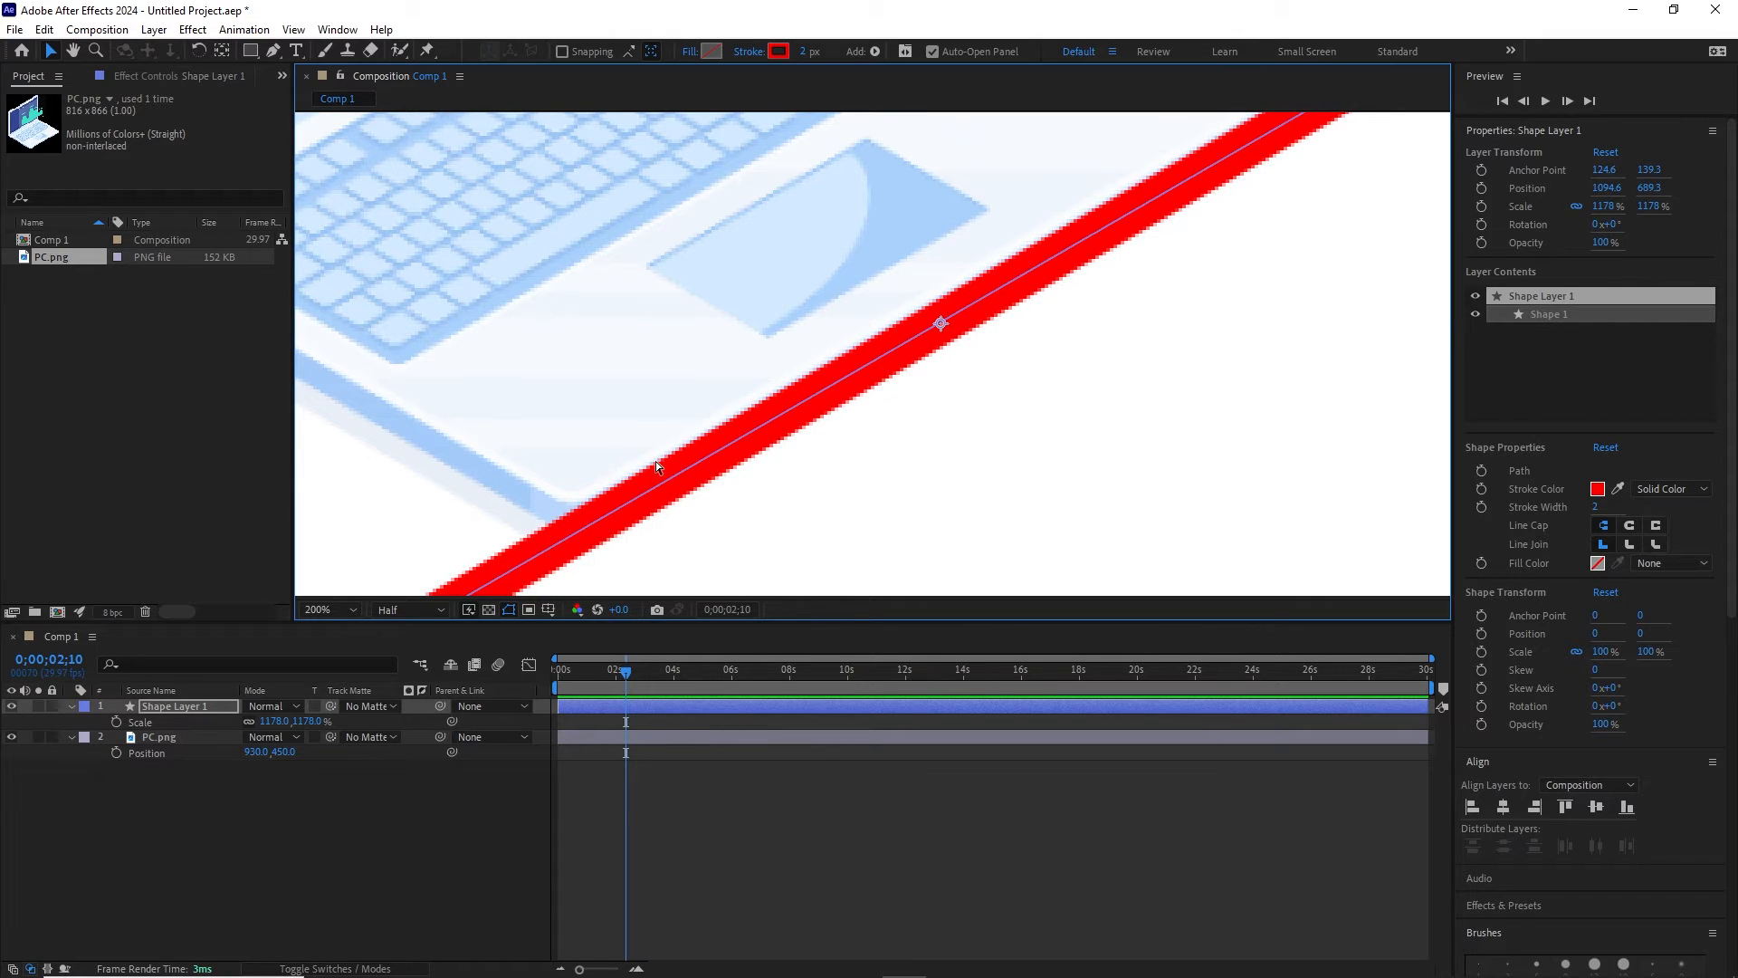
scroll(1108, 401, down, 6)
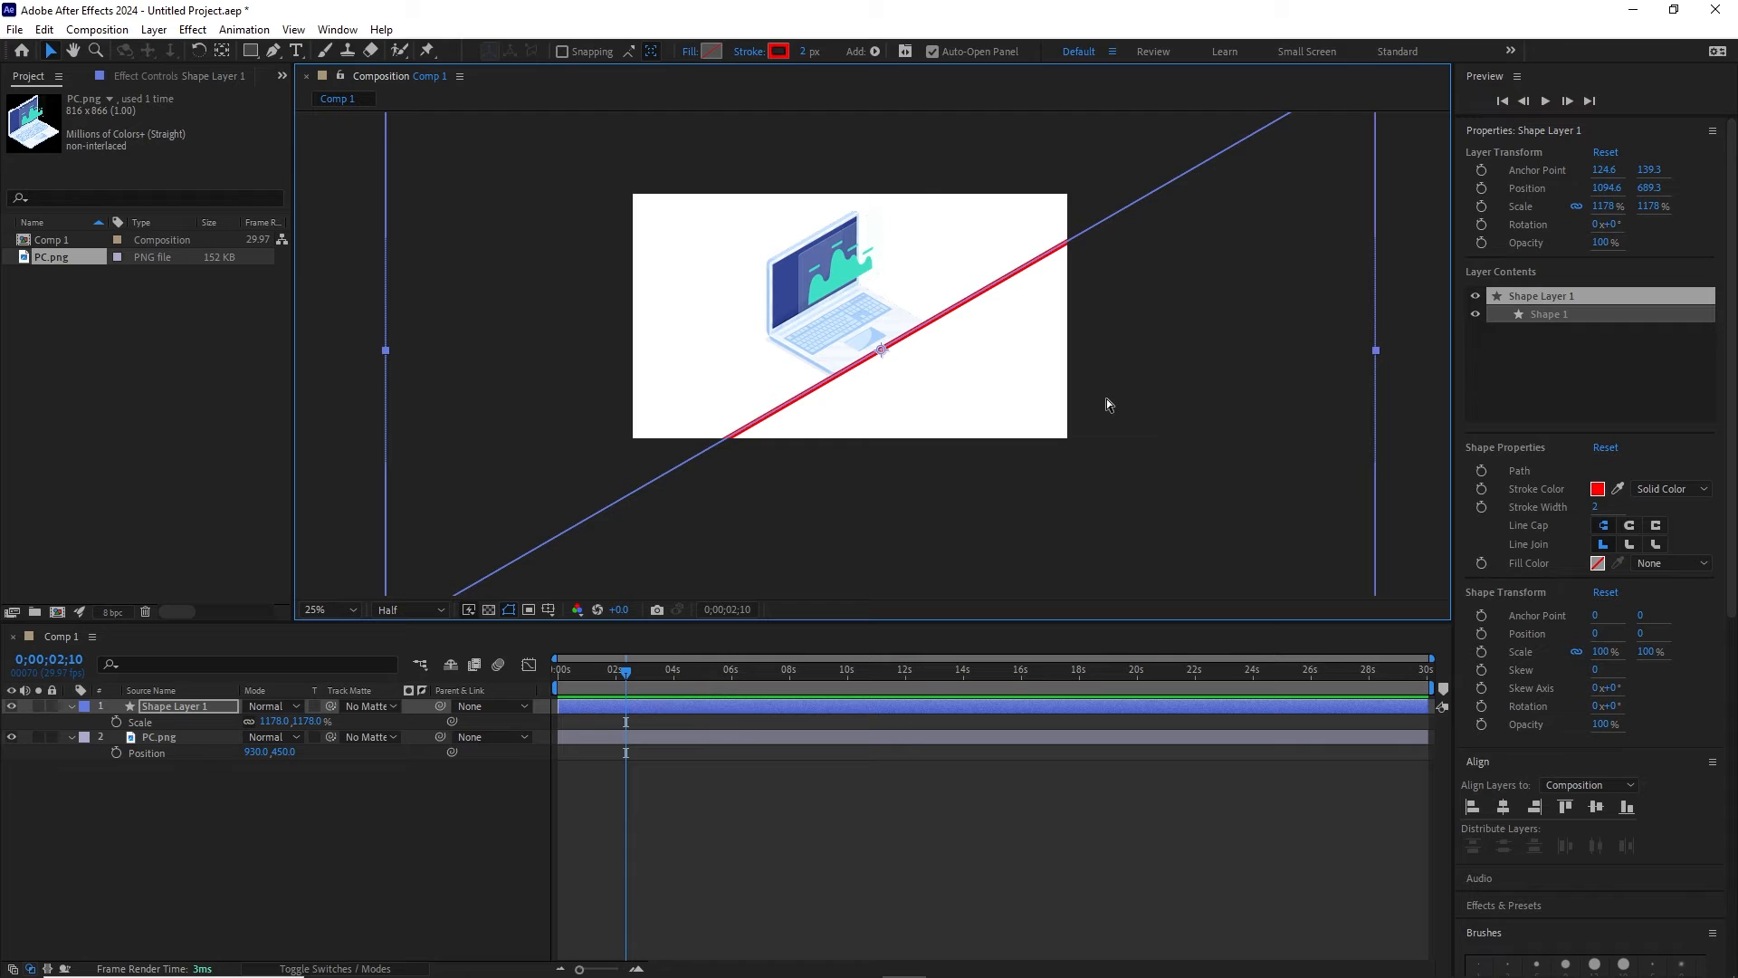
click(217, 877)
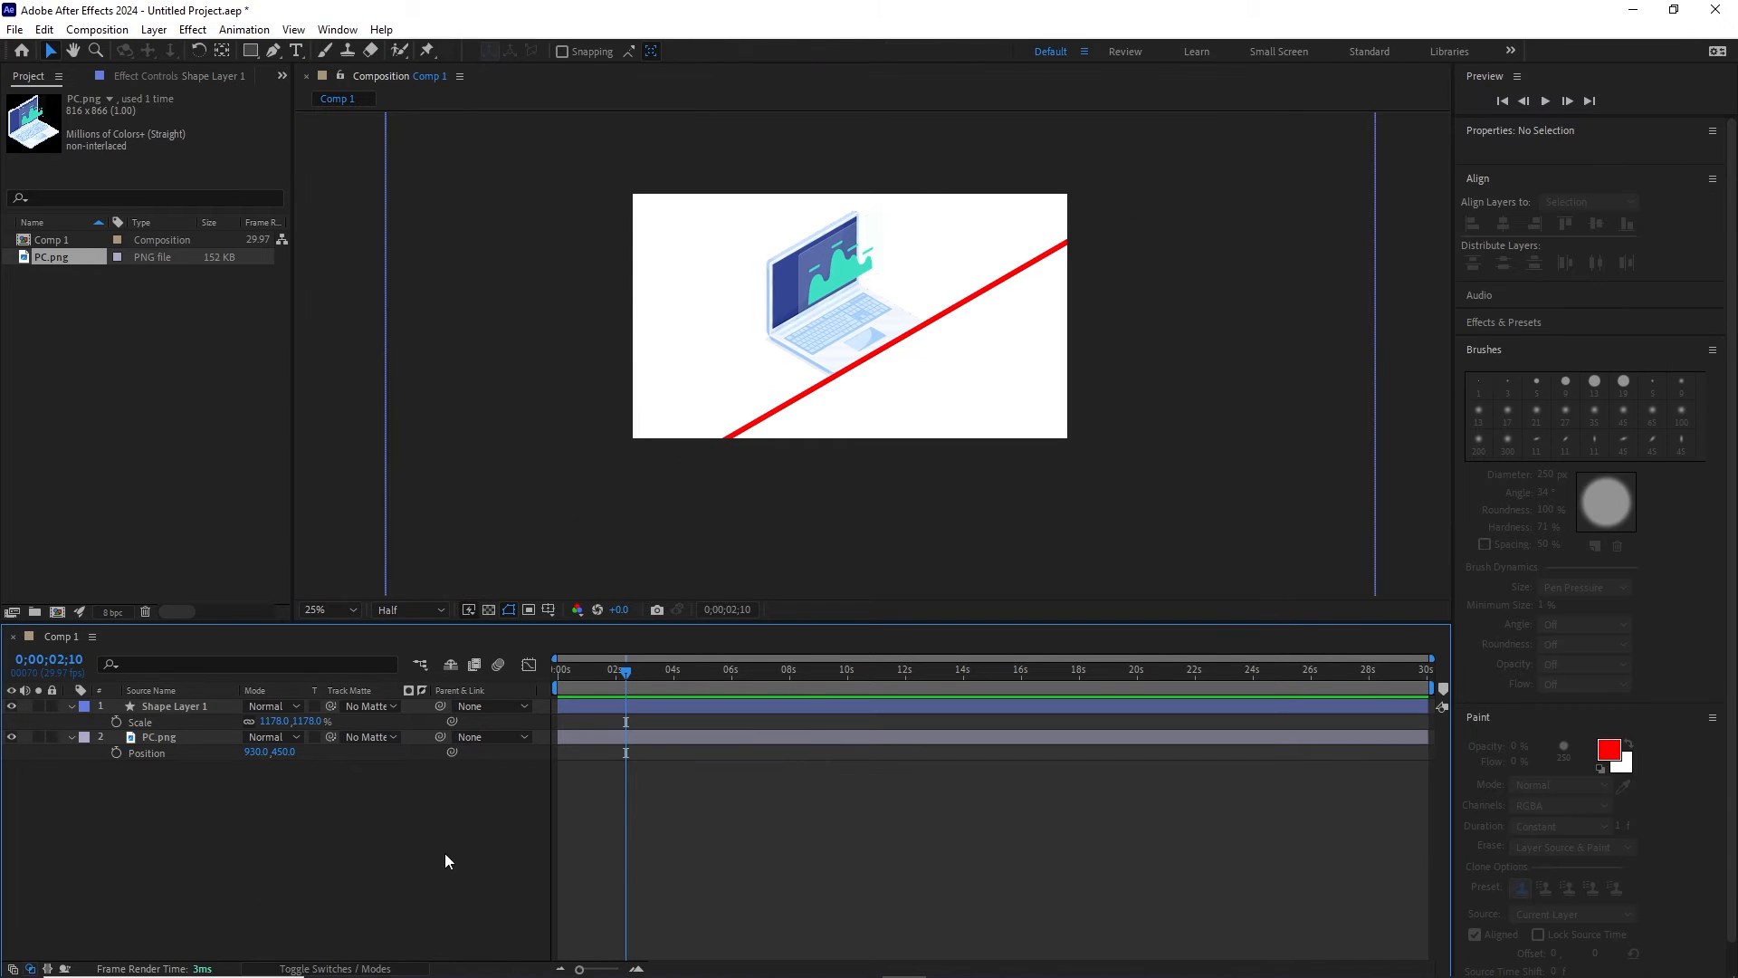
Step: Lock Shape Layer 1 so the red guide line cannot be selected or moved in the composition
click(853, 320)
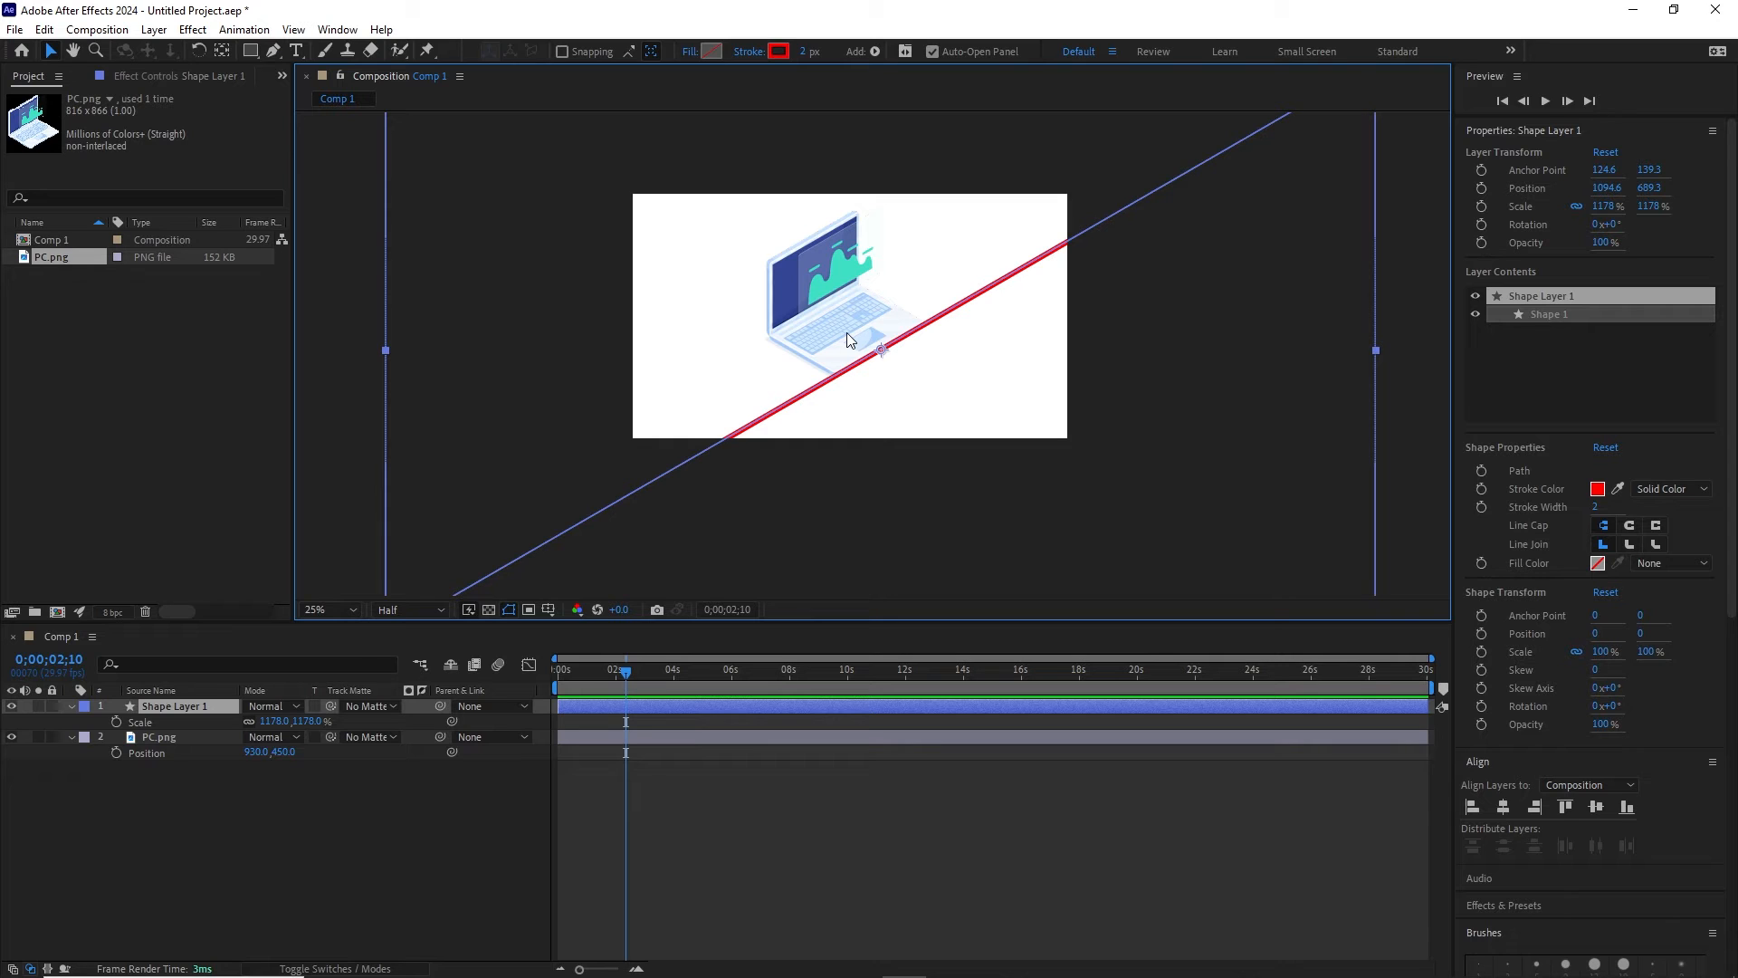
drag(766, 412, 749, 377)
key(ctrl+z)
click(52, 706)
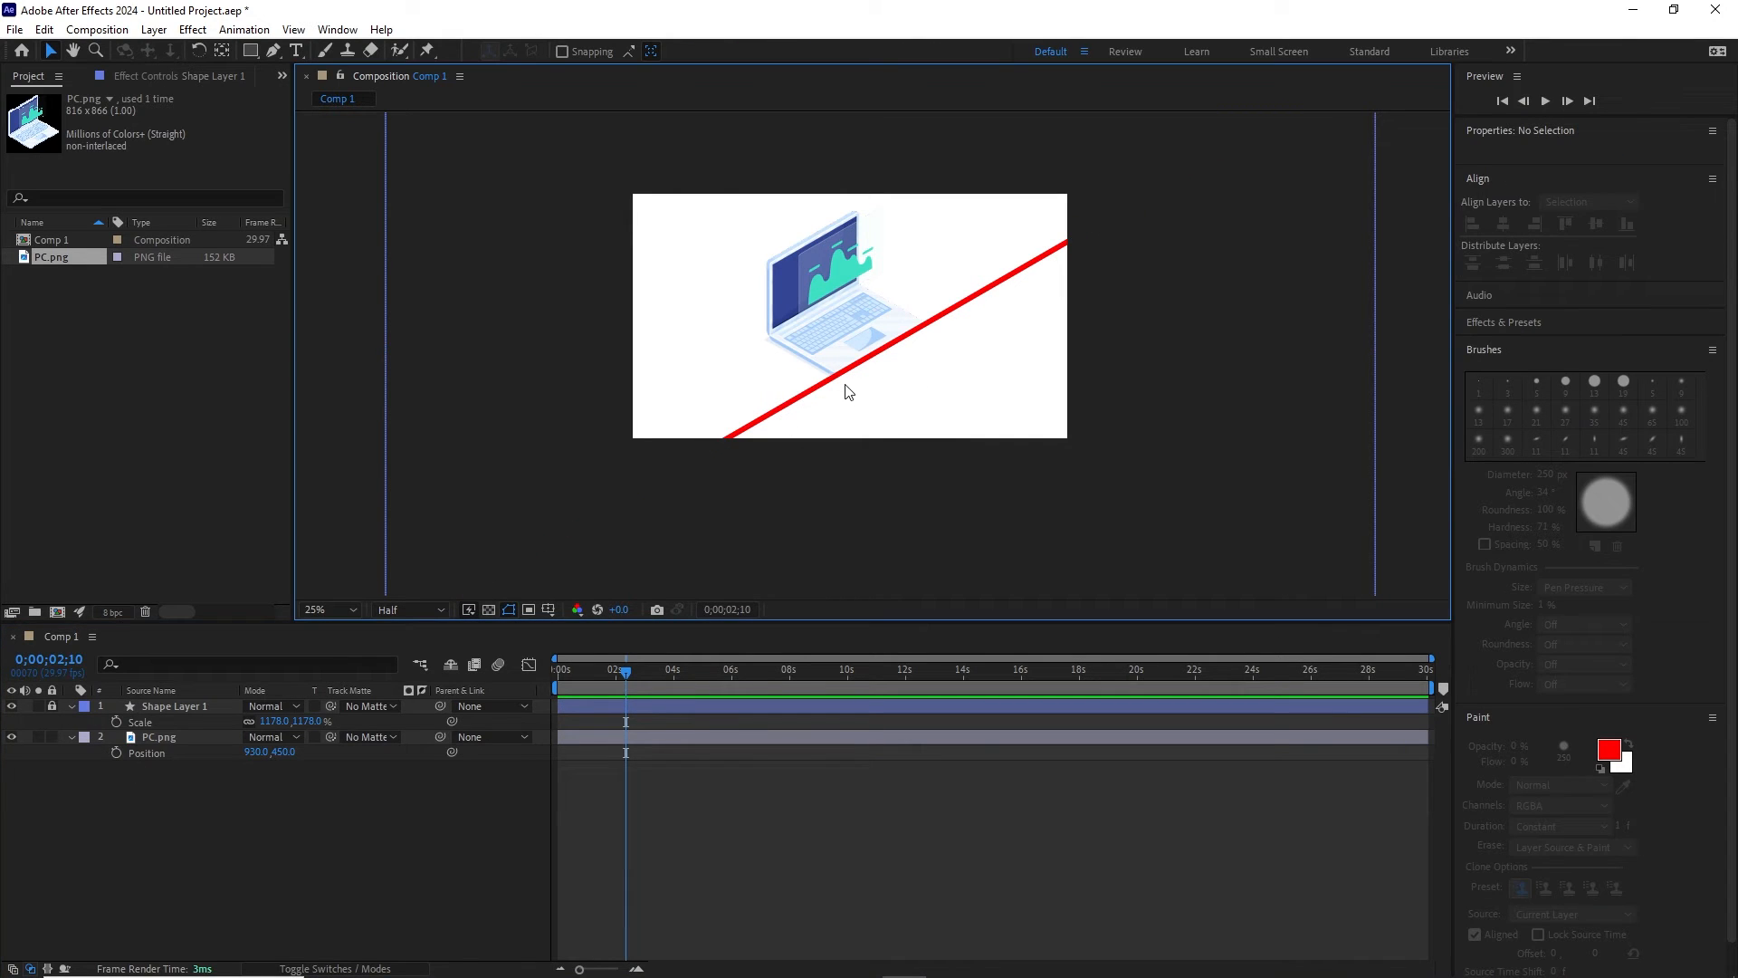
Step: Try moving the laptop diagonally along the red line, out of the frame to about 2306, -314
click(847, 326)
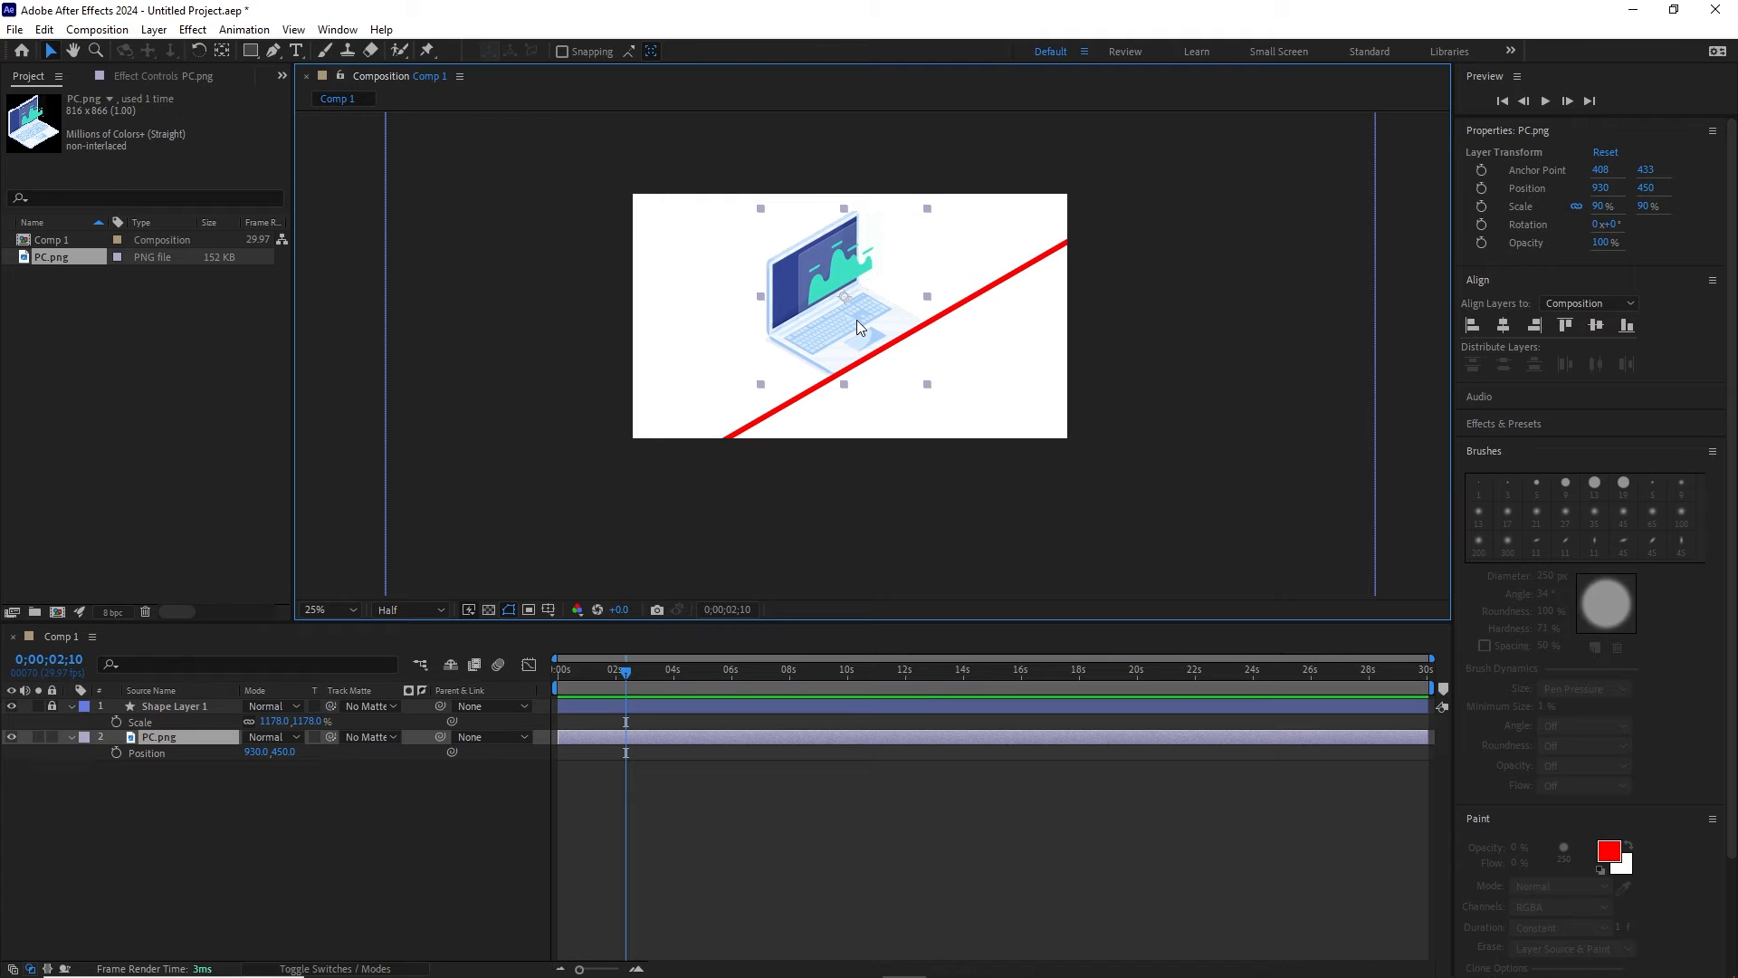
drag(859, 328, 1165, 152)
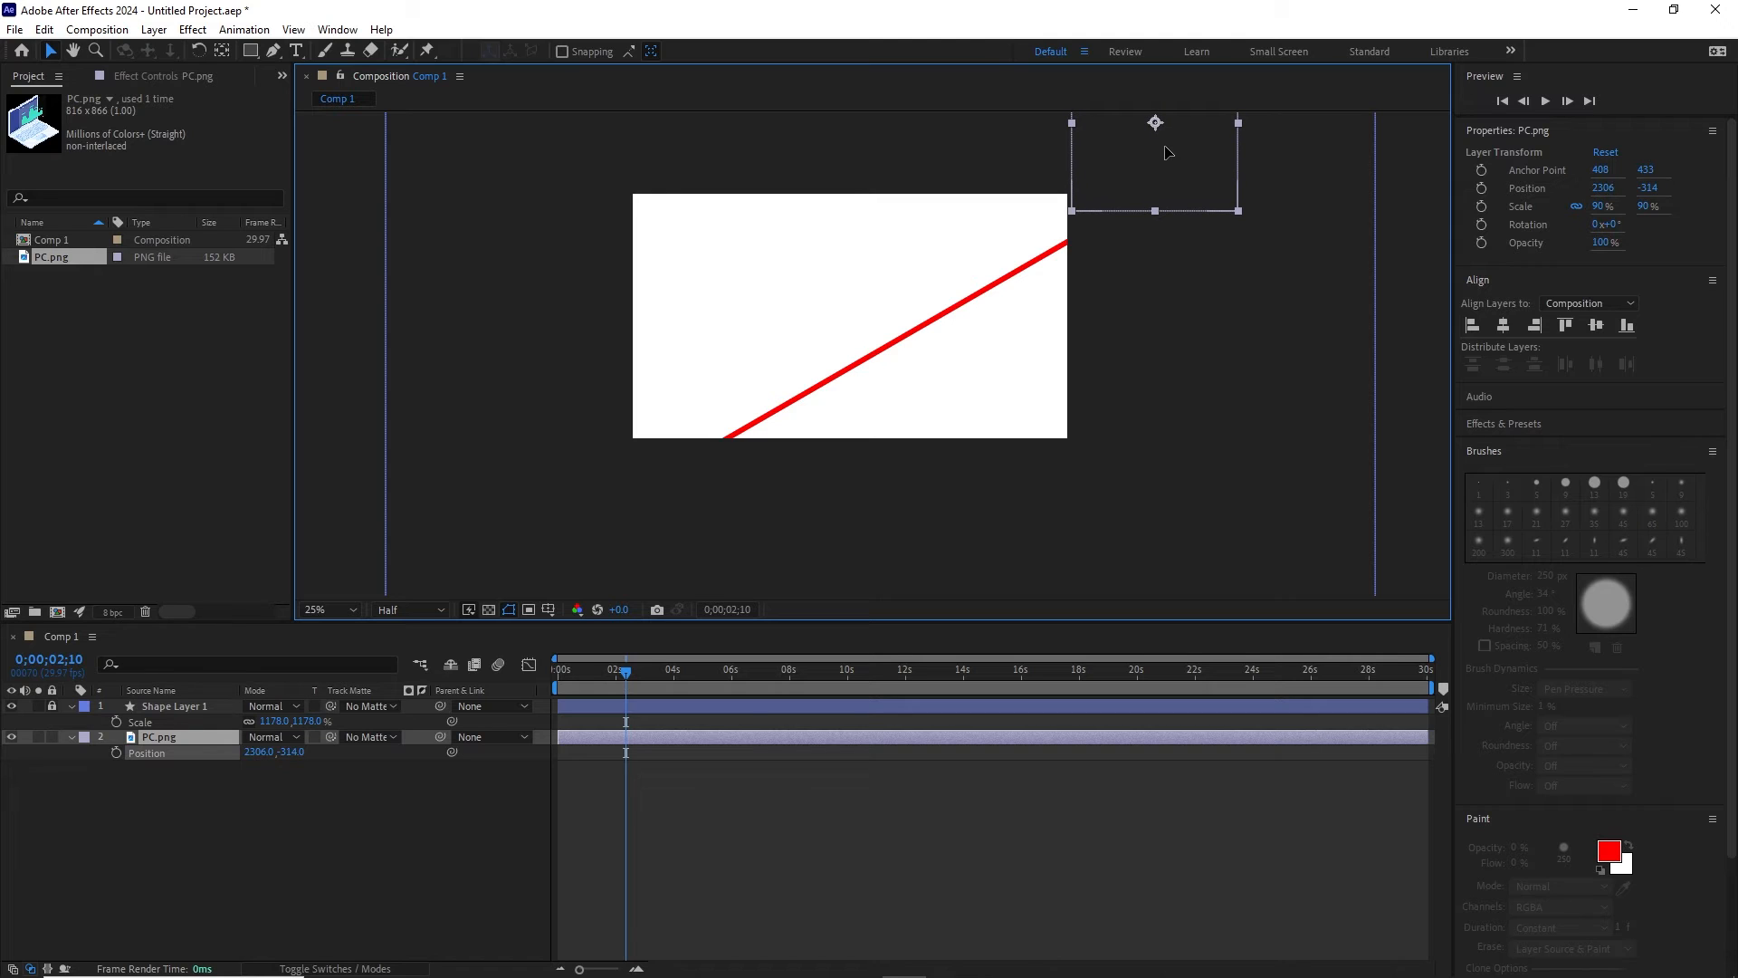
key(ctrl+z)
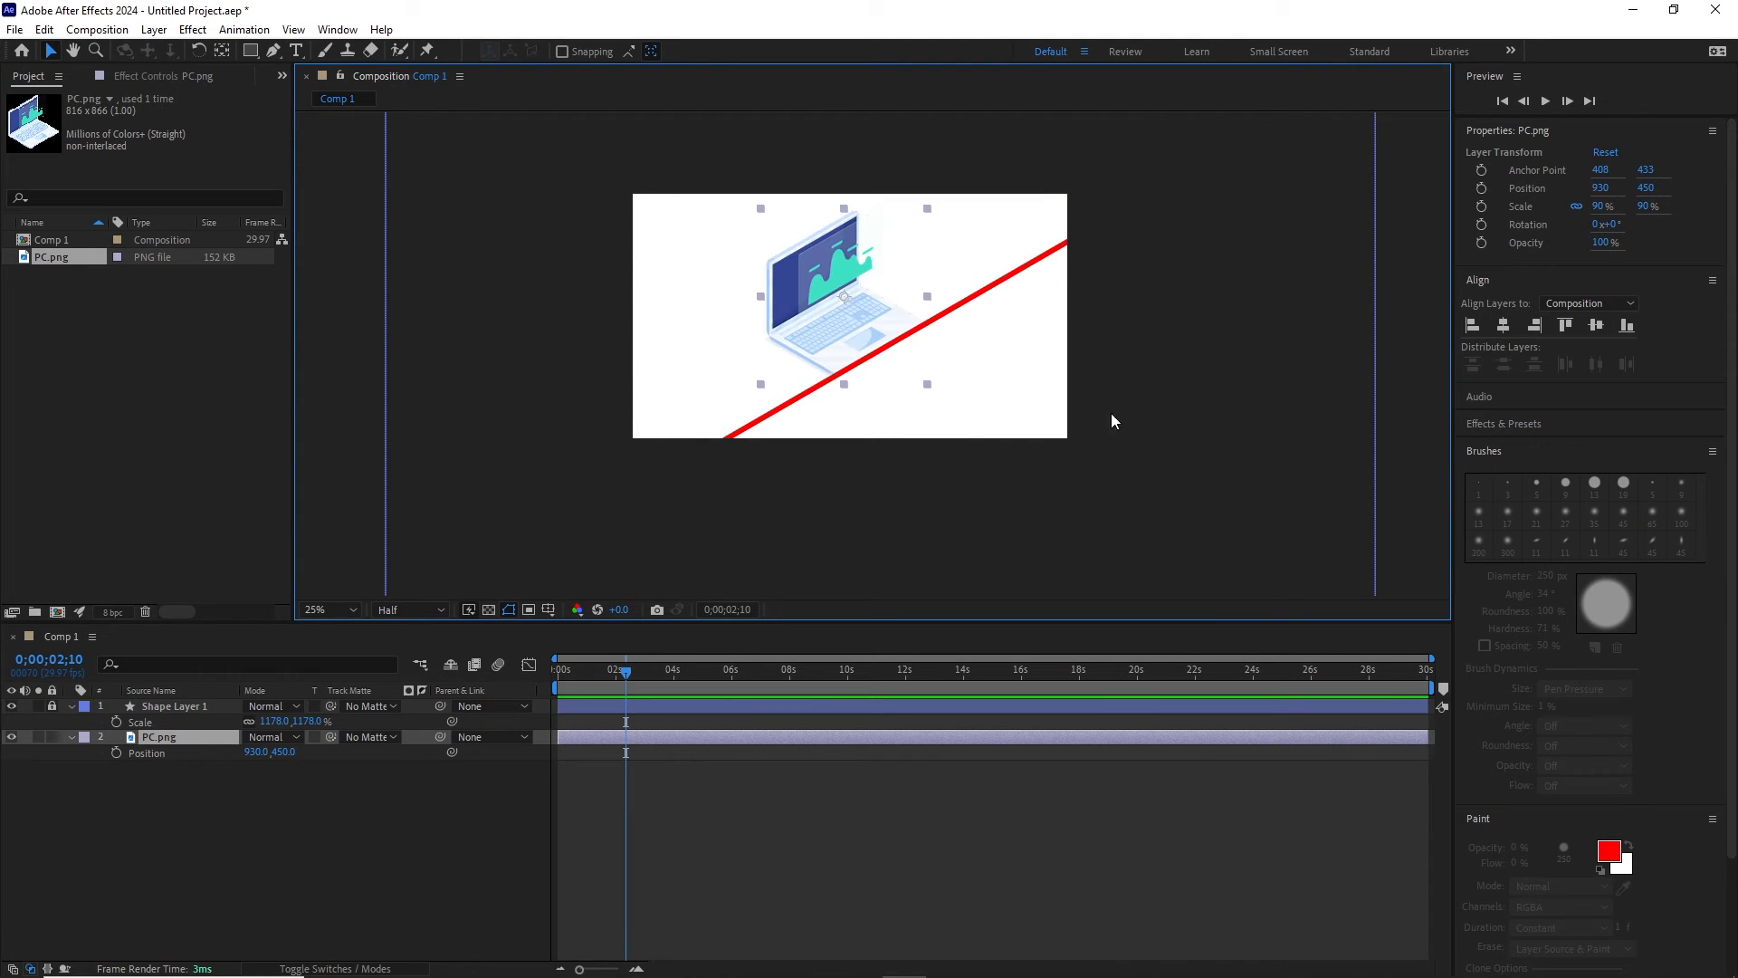
click(336, 839)
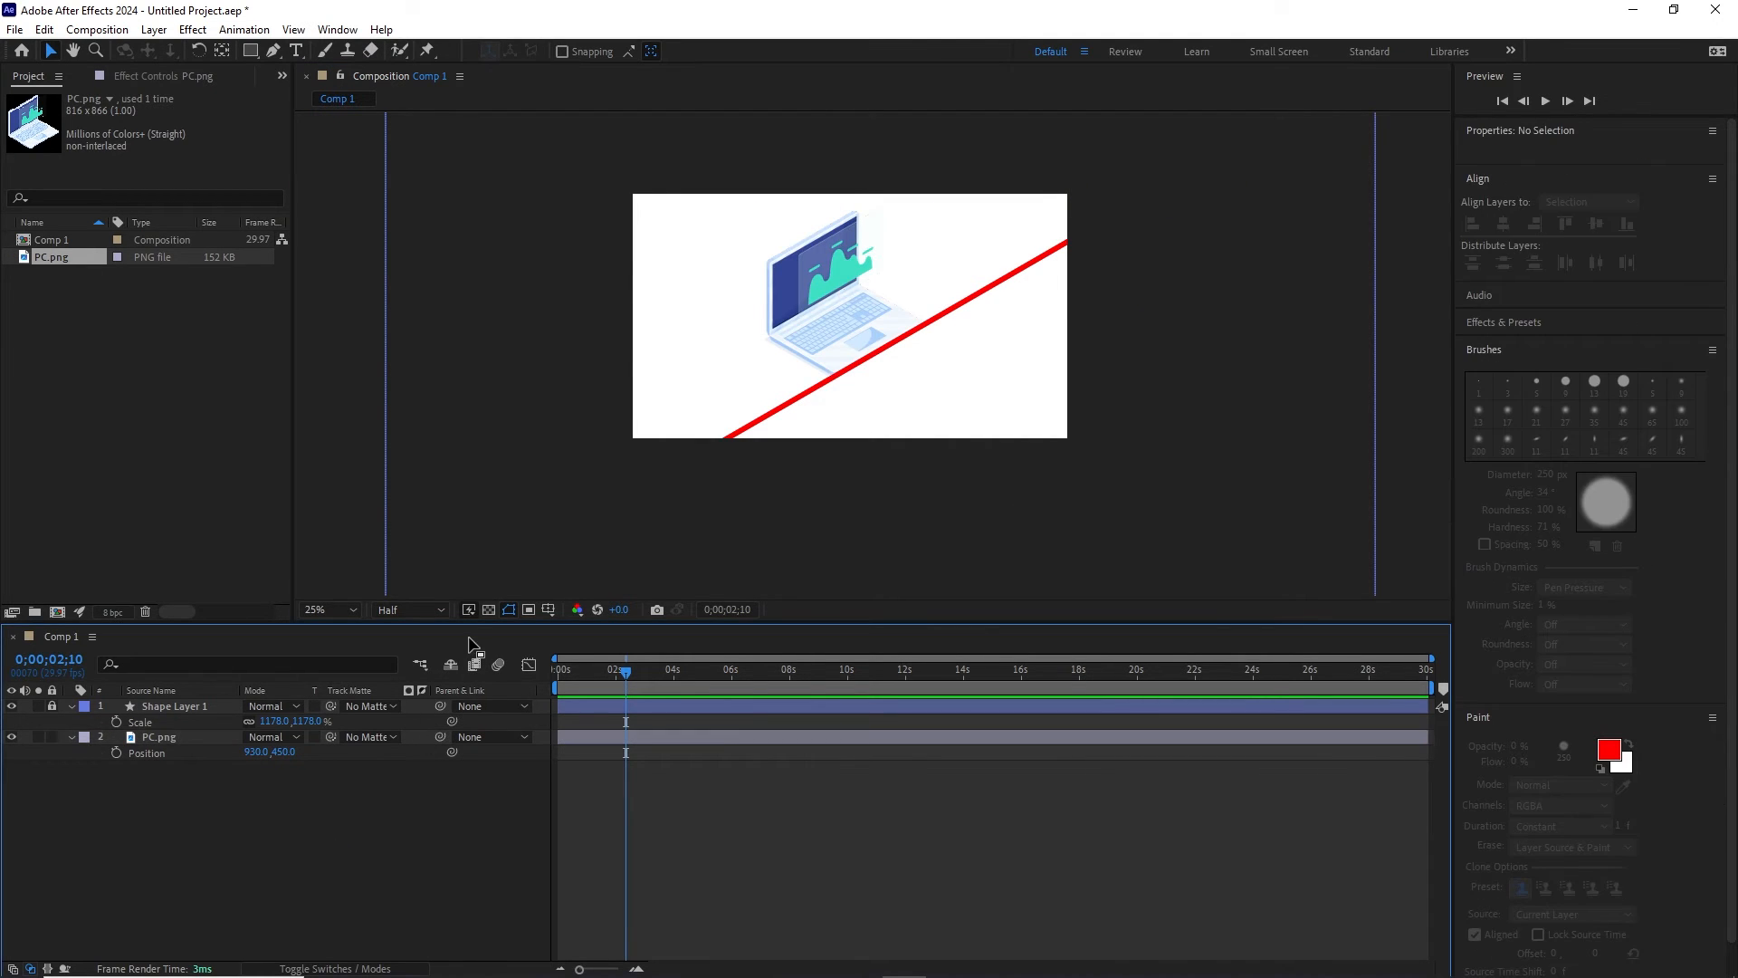
Step: Add a null object layer and collapse the open properties of Shape Layer 1 and PC.png
click(155, 33)
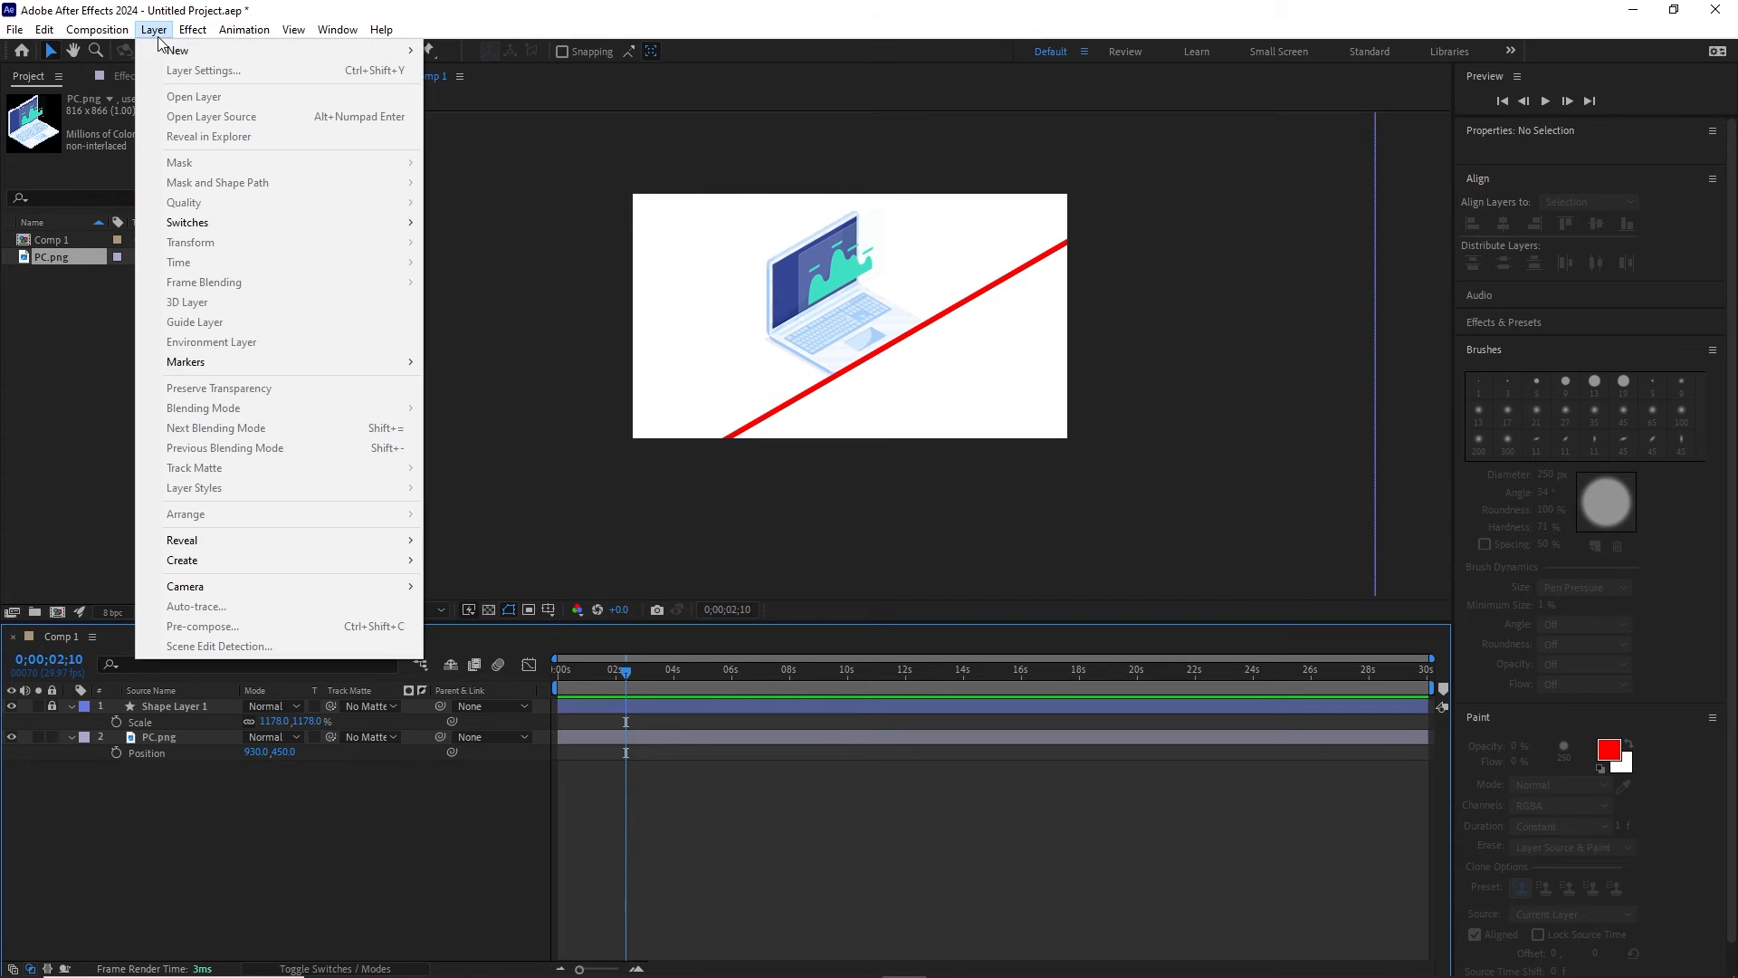
mouse_move(395, 52)
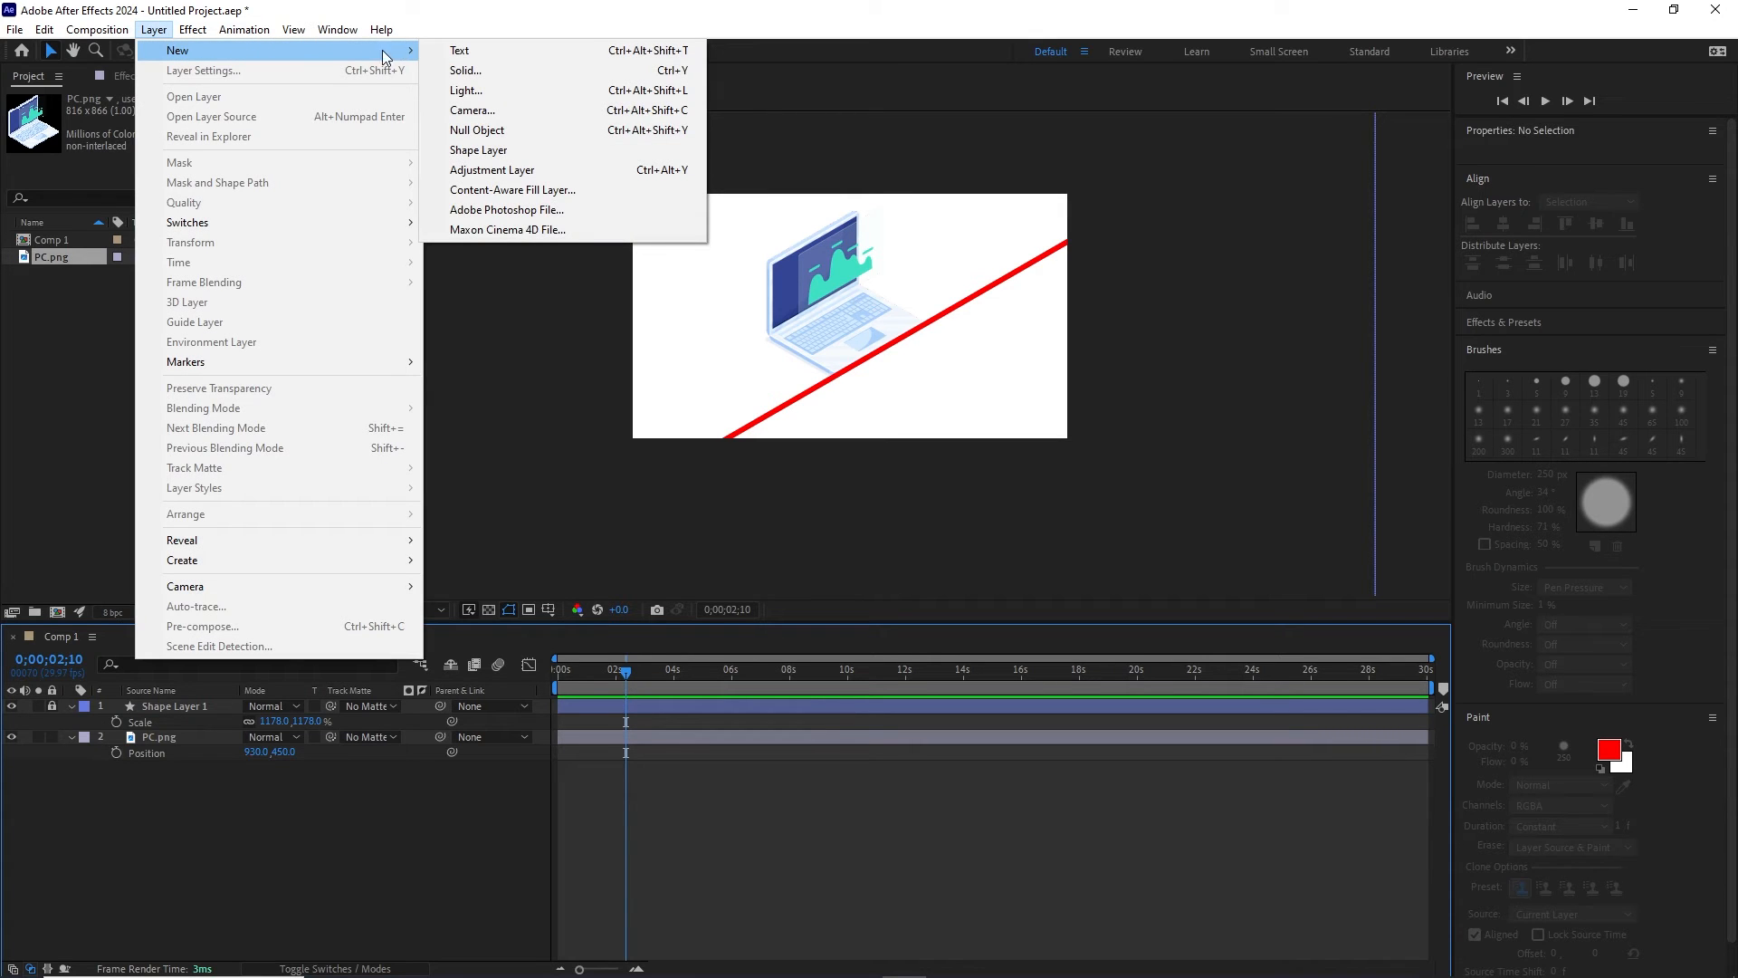
click(482, 129)
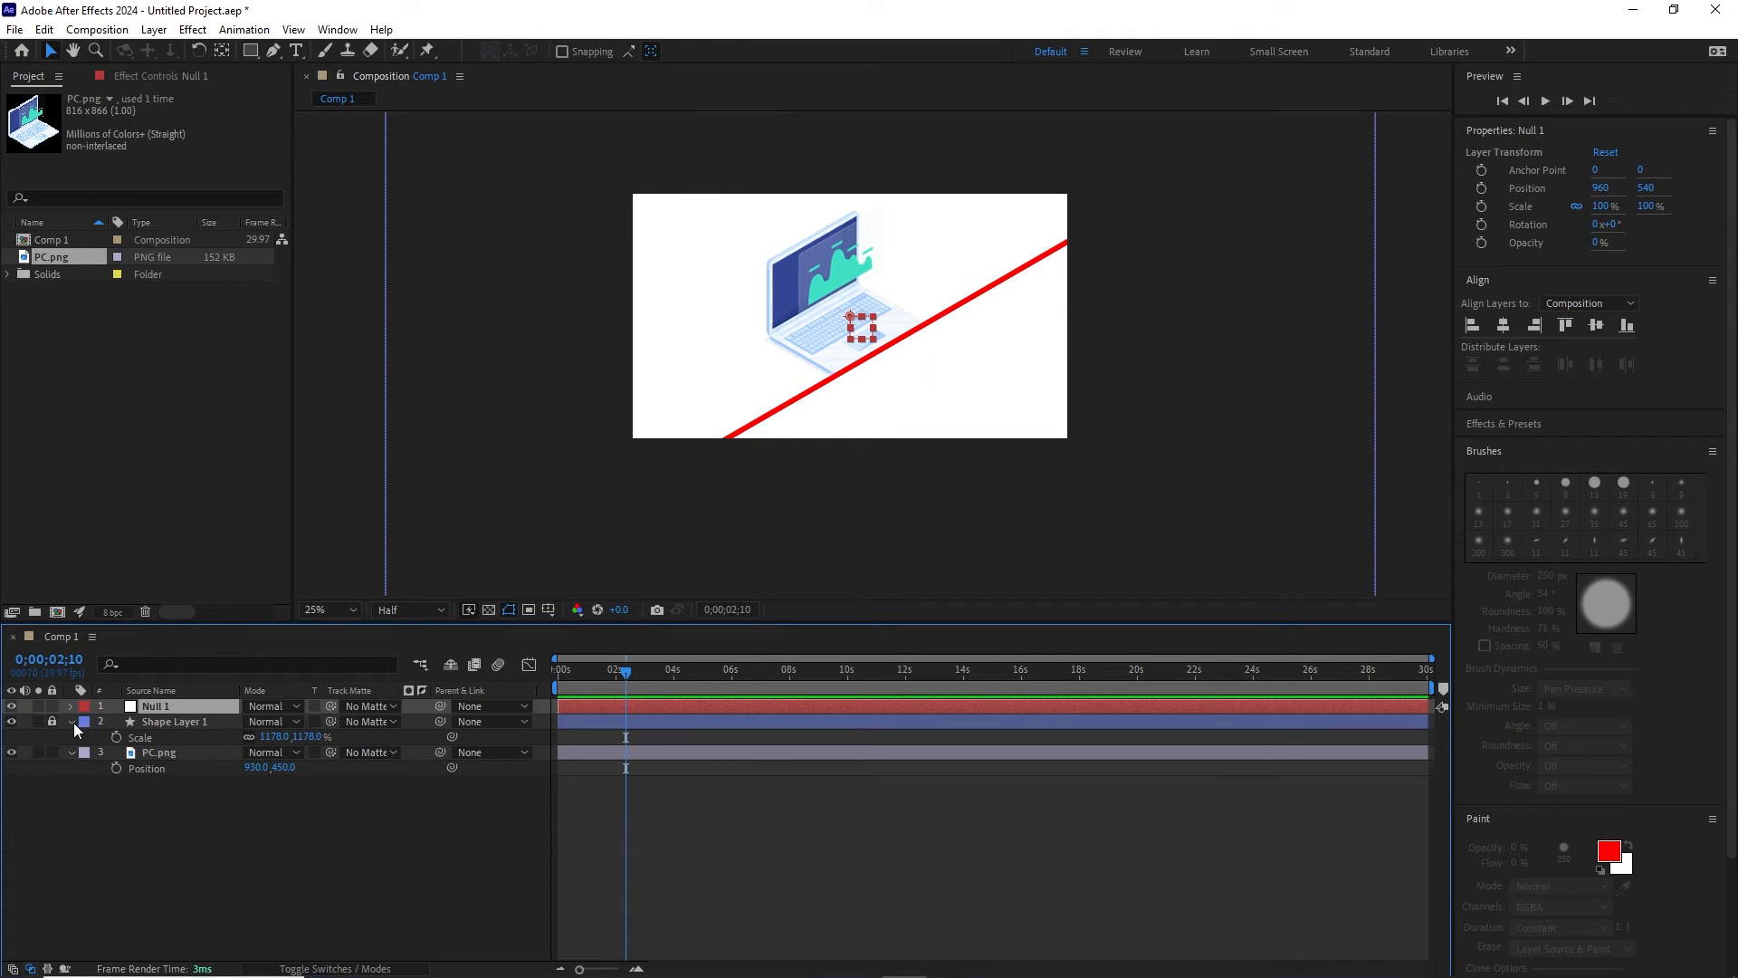
click(71, 721)
click(72, 737)
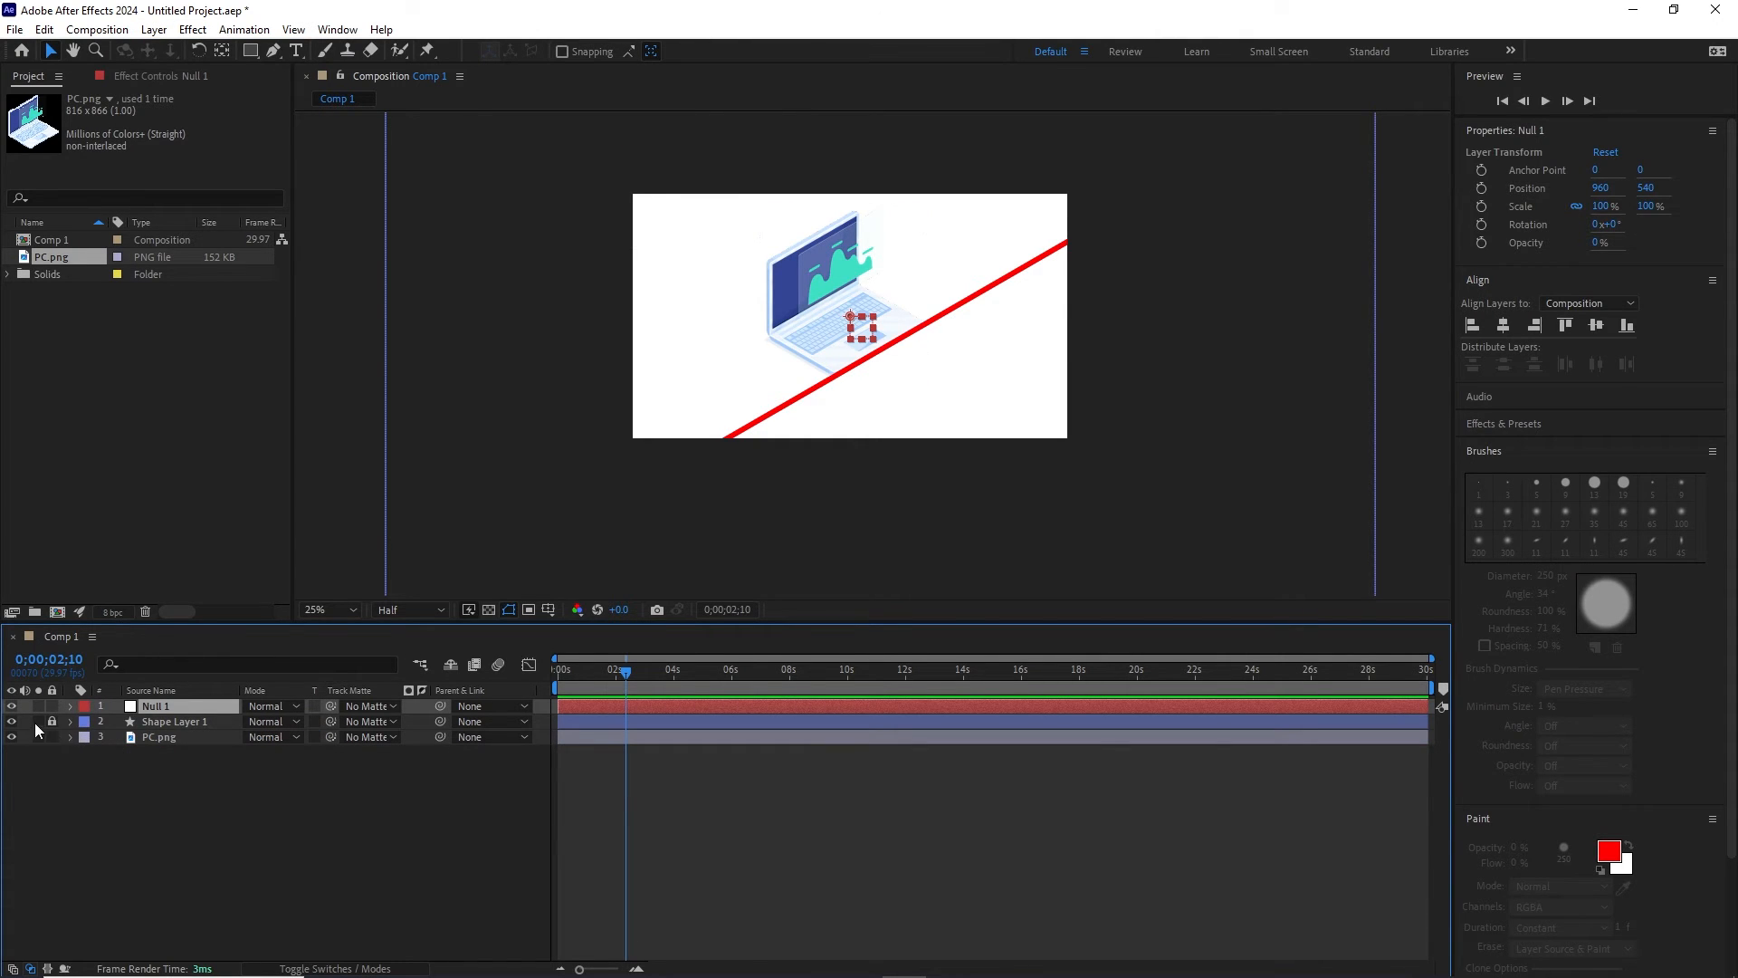
Step: Unlock Shape Layer 1, parent it together with PC.png to Null 1, and show the layer switches
click(165, 738)
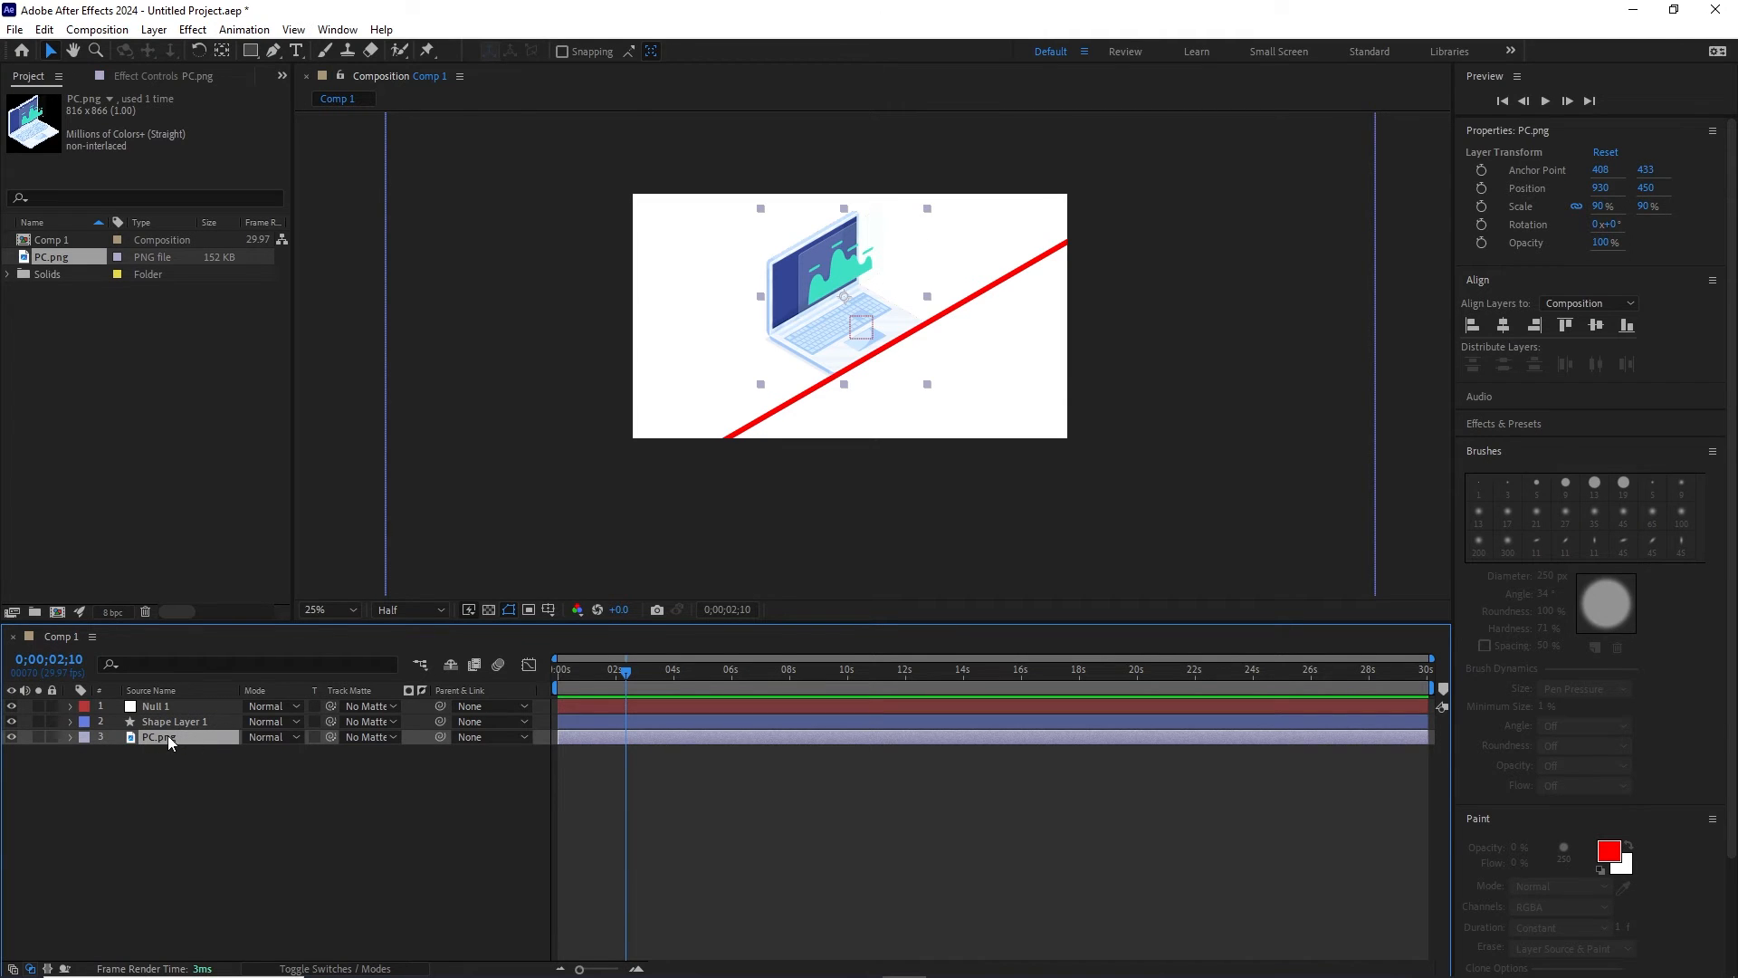
shift+click(176, 725)
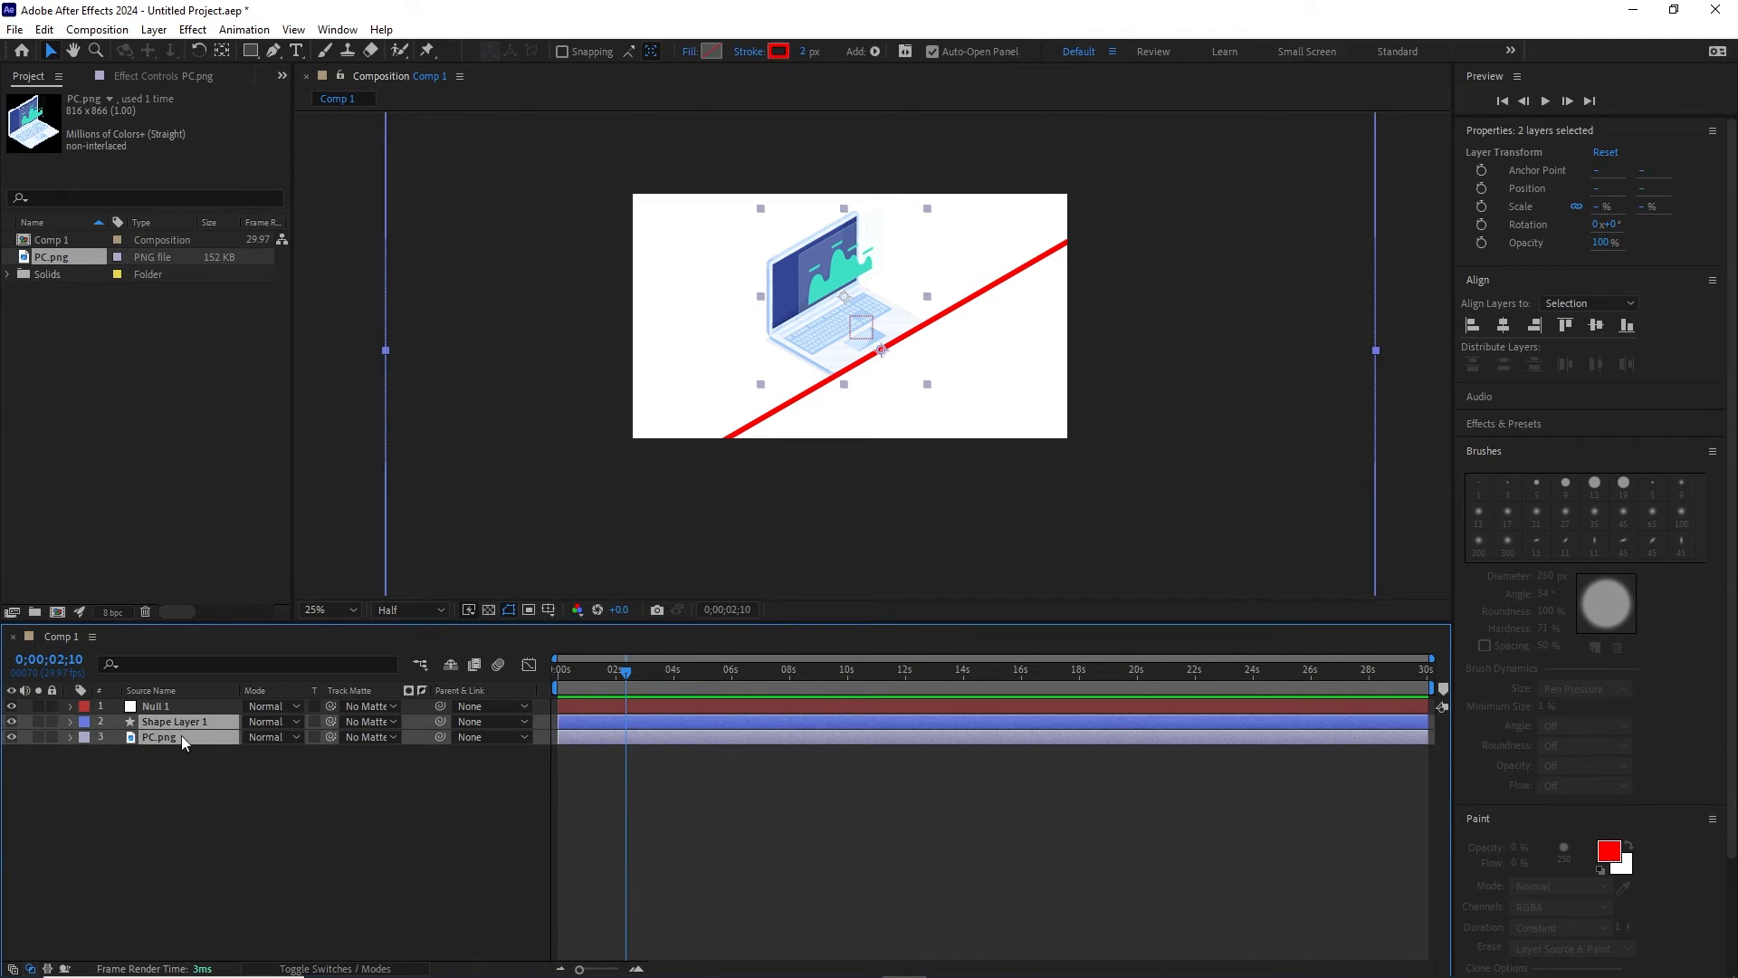
drag(441, 722, 159, 710)
click(332, 969)
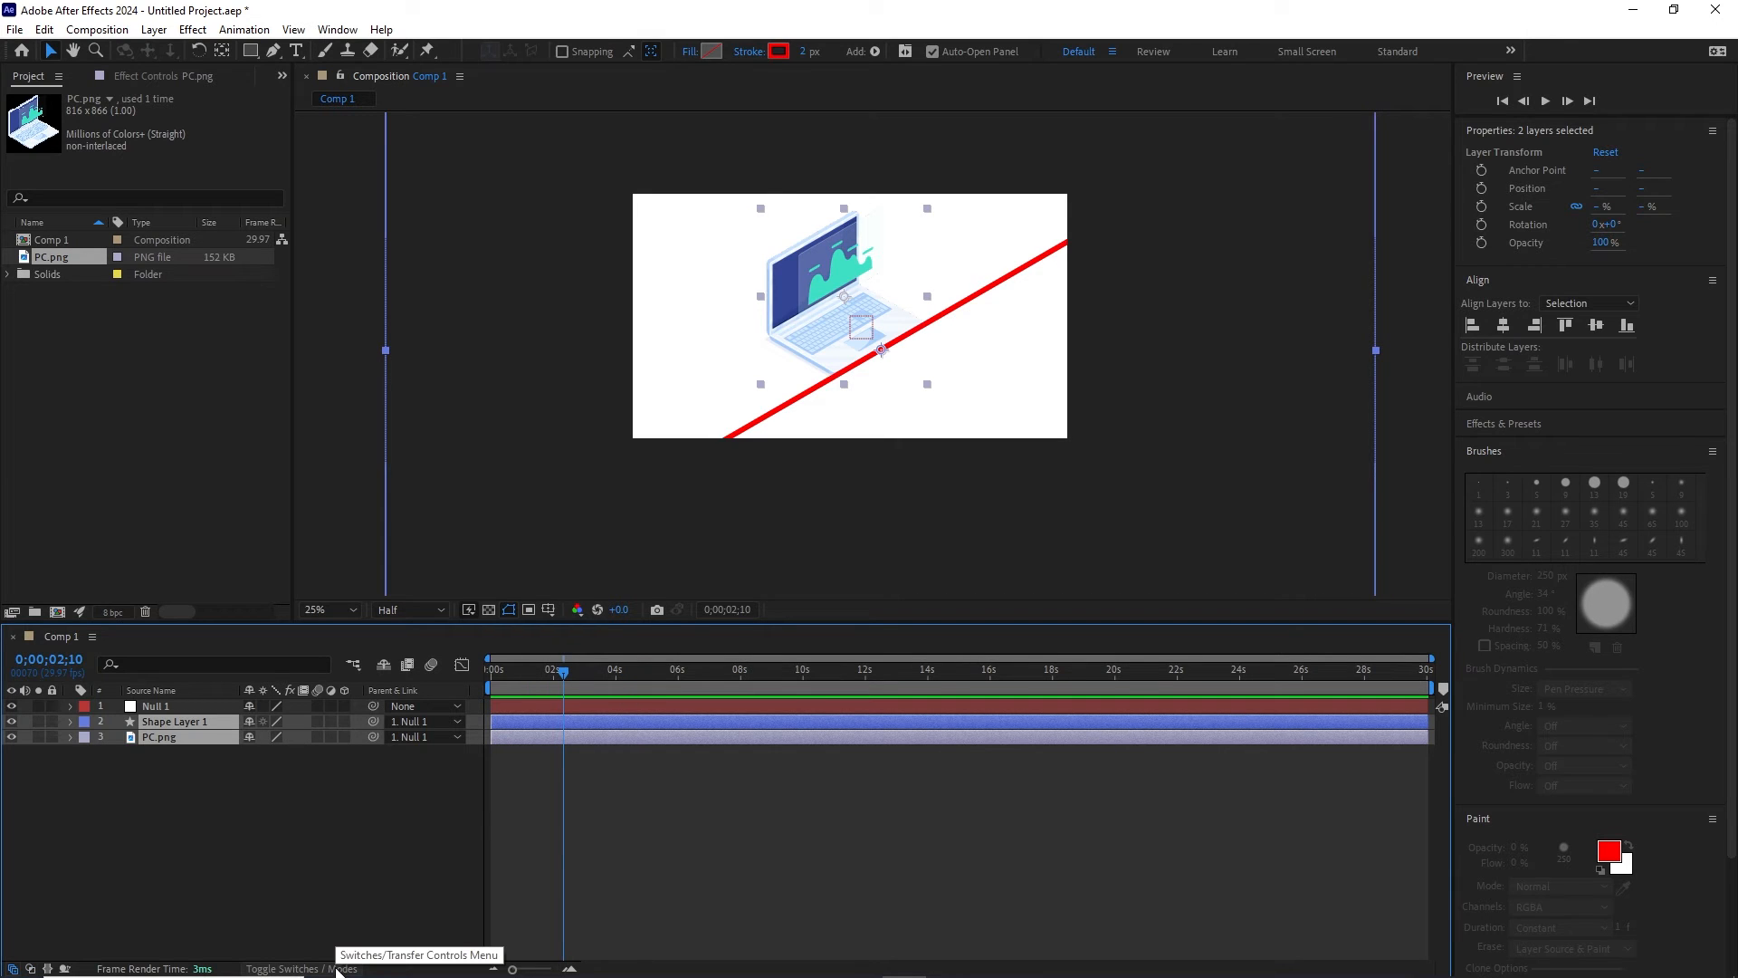
Step: Show the blend mode and track matte columns in the timeline and deselect all layers
click(337, 969)
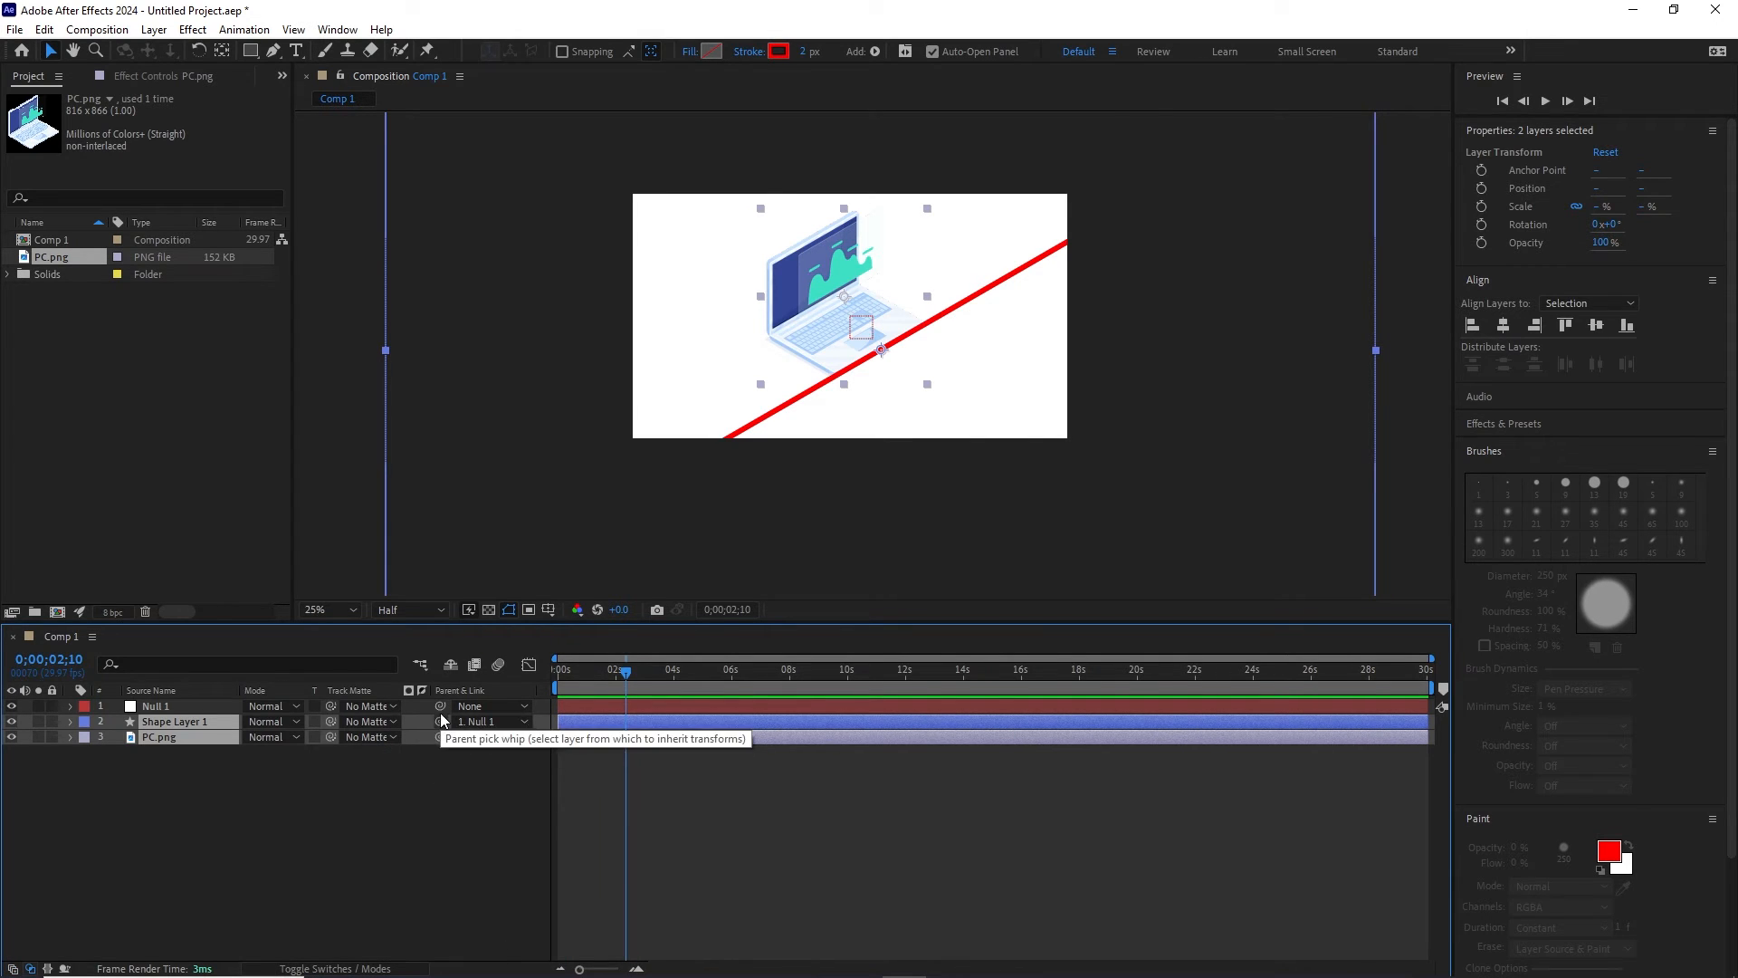
click(329, 970)
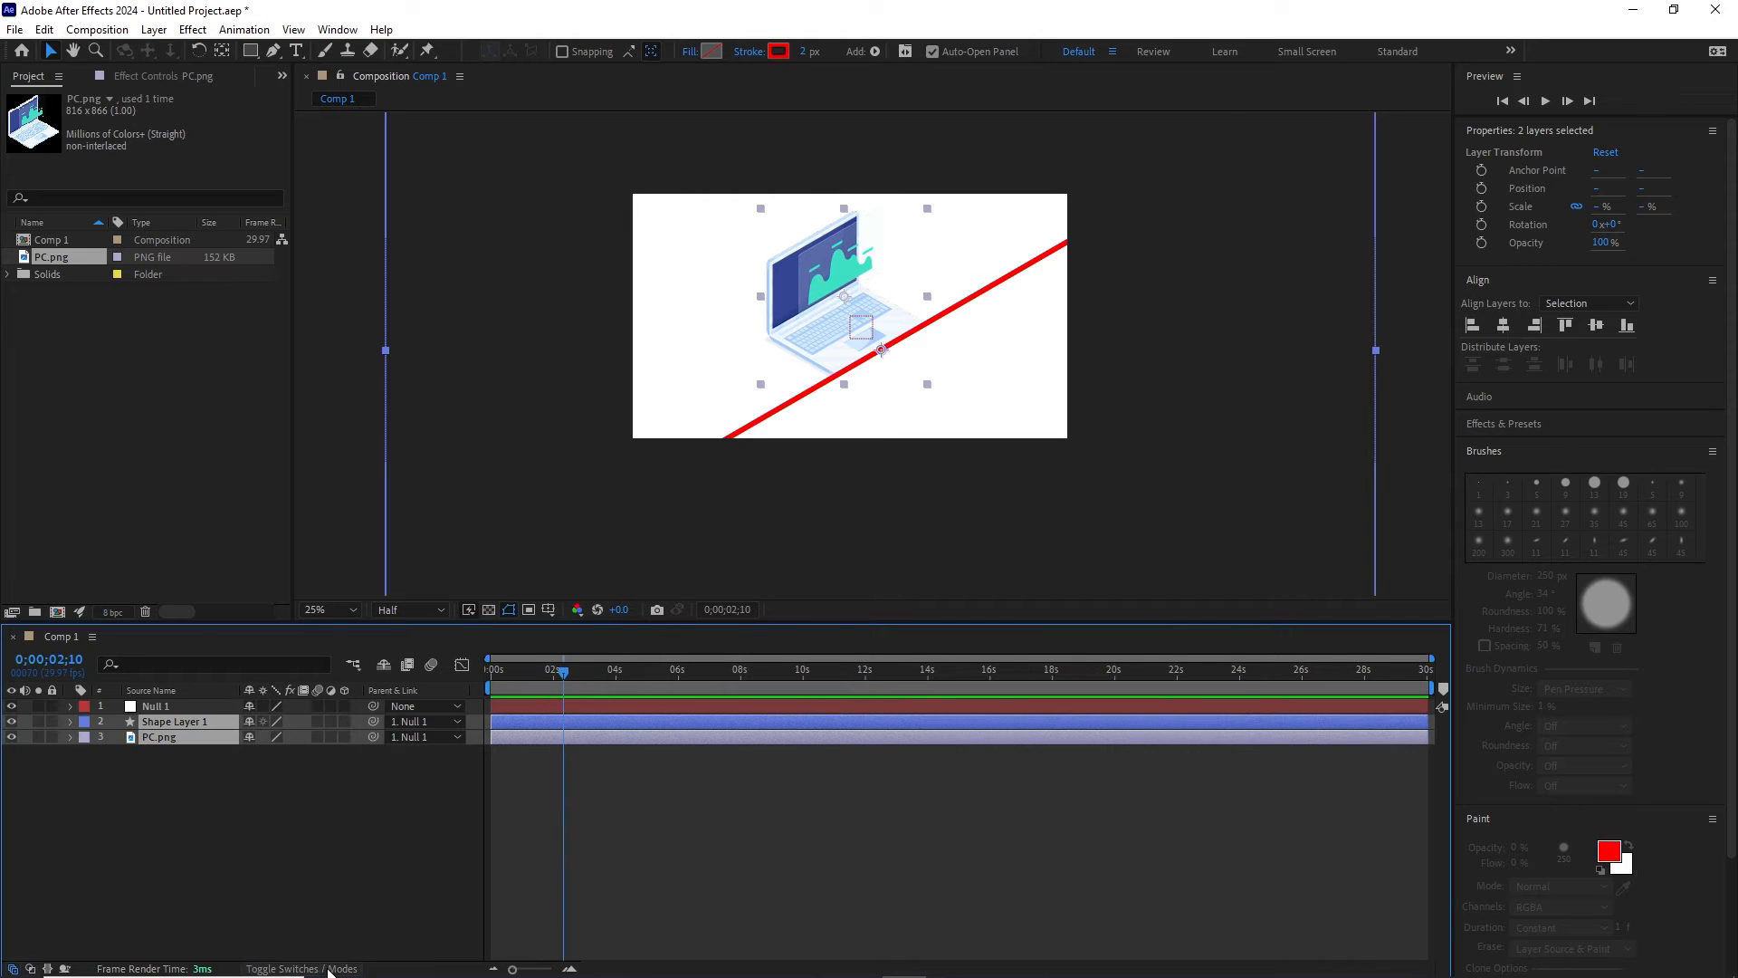
click(329, 970)
click(336, 890)
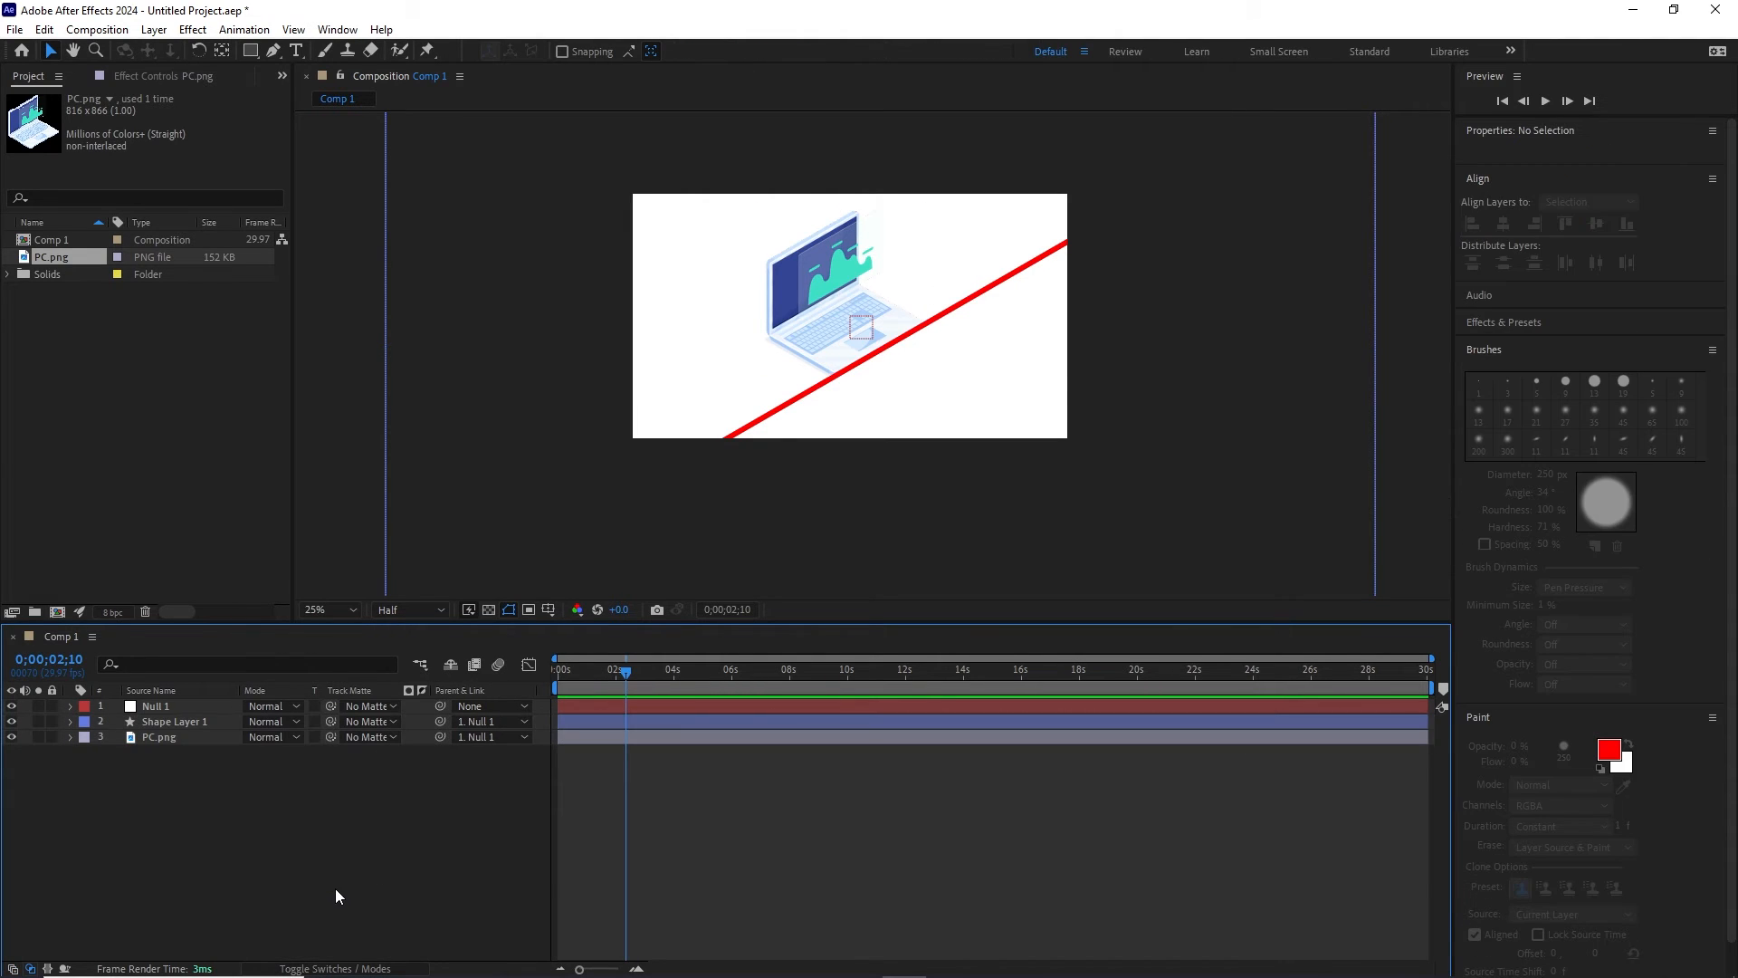
Step: Reveal the Scale property of Null 1 and reduce it to 52%
click(156, 709)
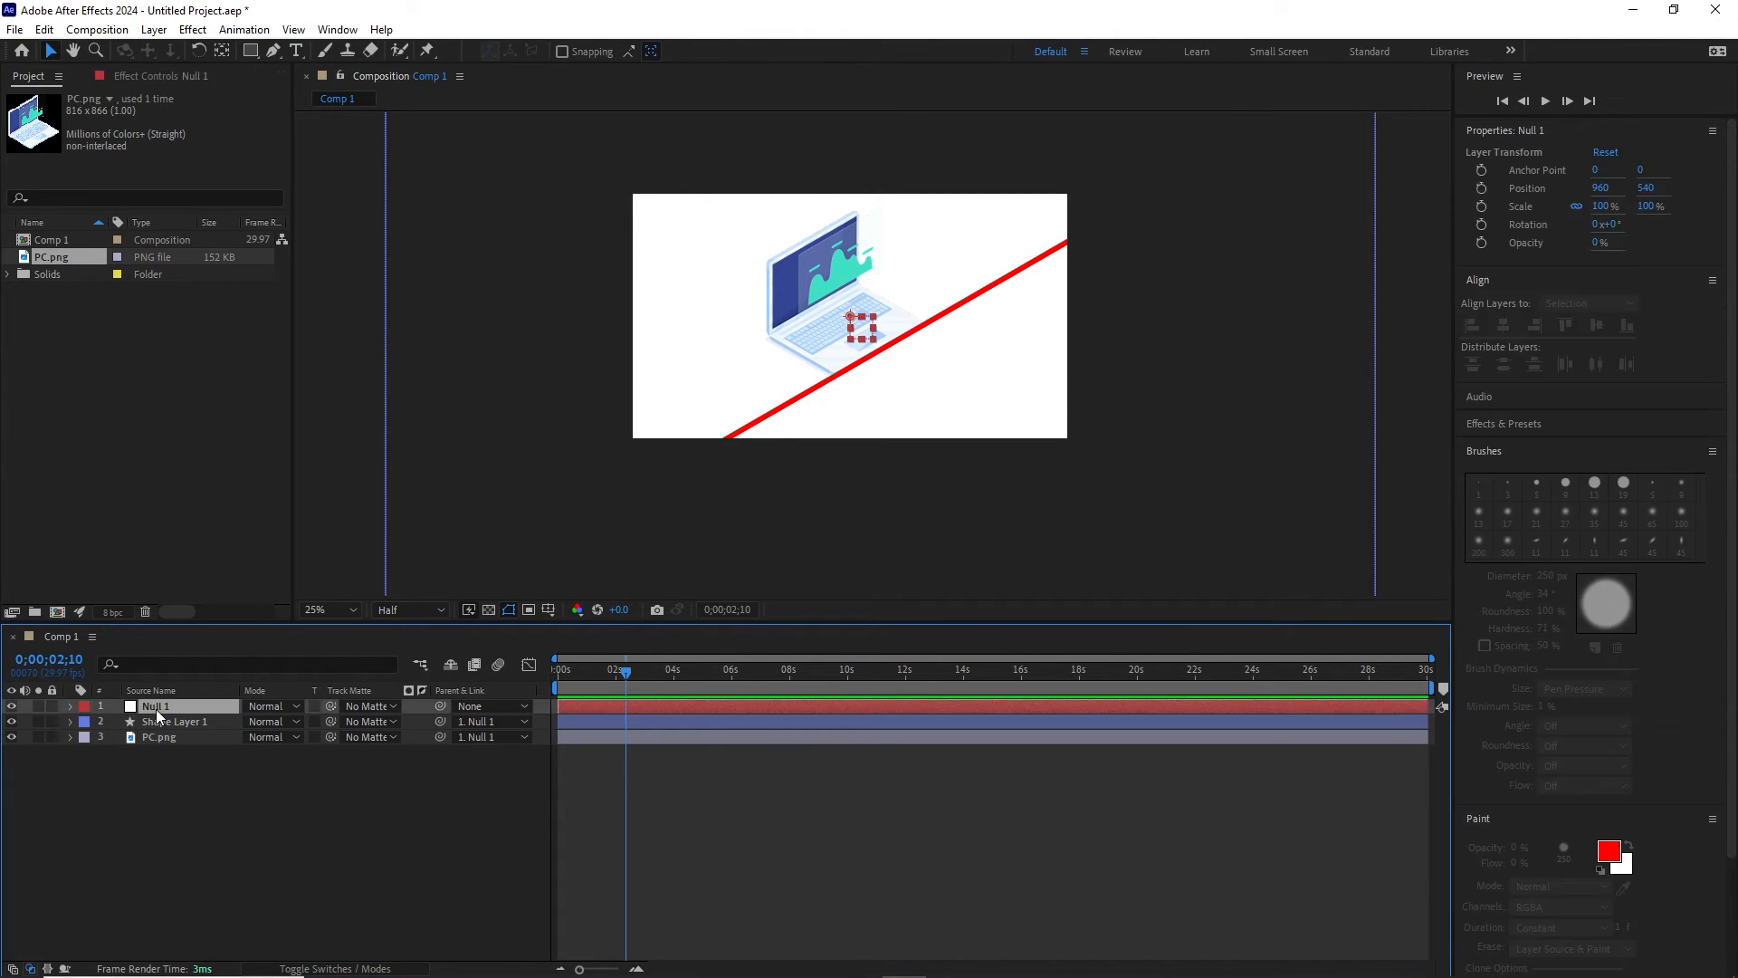
key(s)
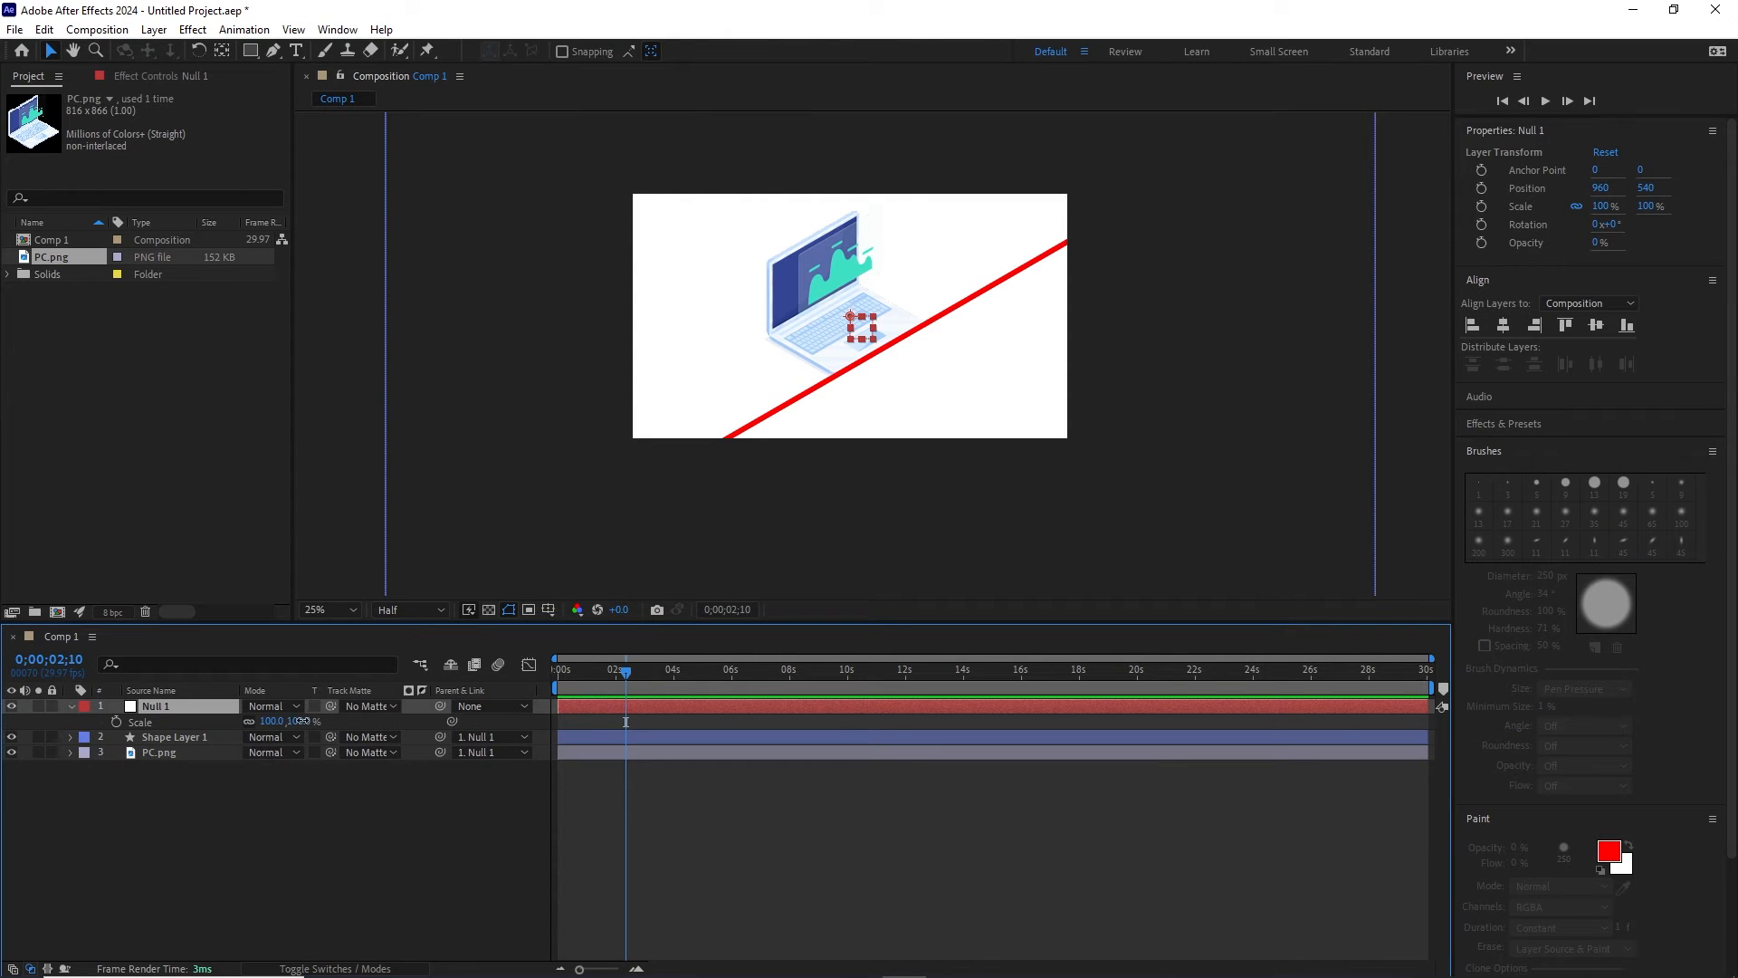
drag(303, 721, 263, 721)
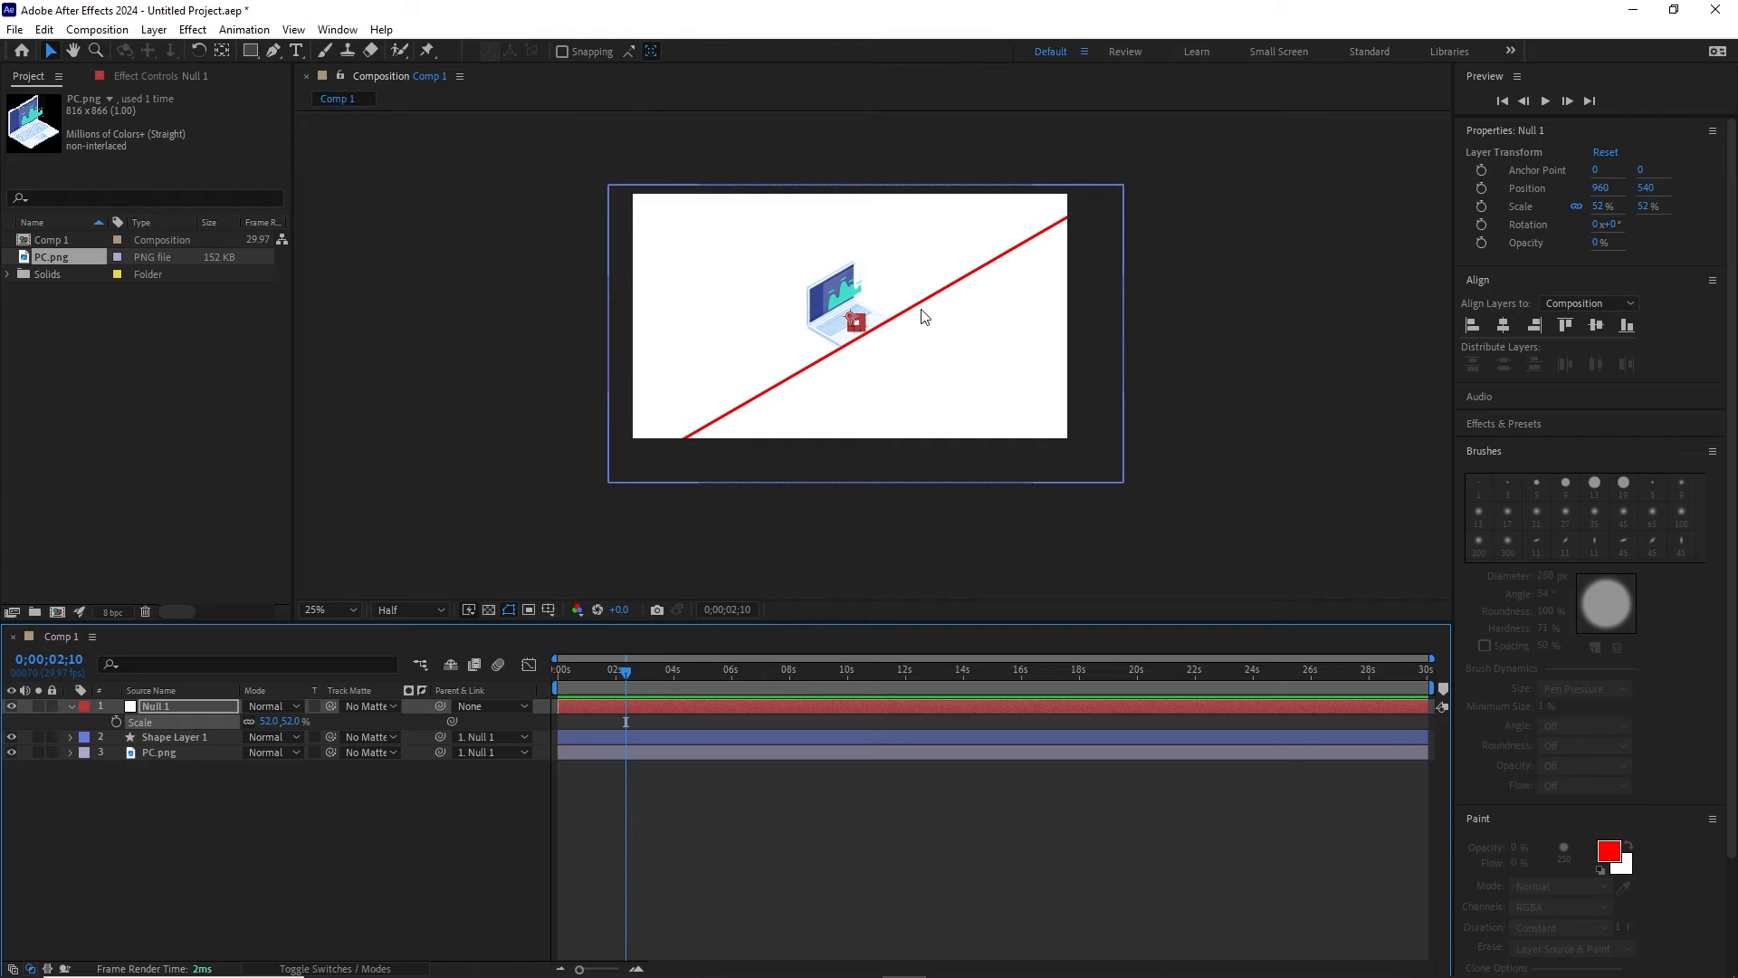
Step: Reveal the Position of PC.png and set its first keyframe at 0;00;00;00
scroll(919, 310, up, 2)
scroll(913, 315, up, 2)
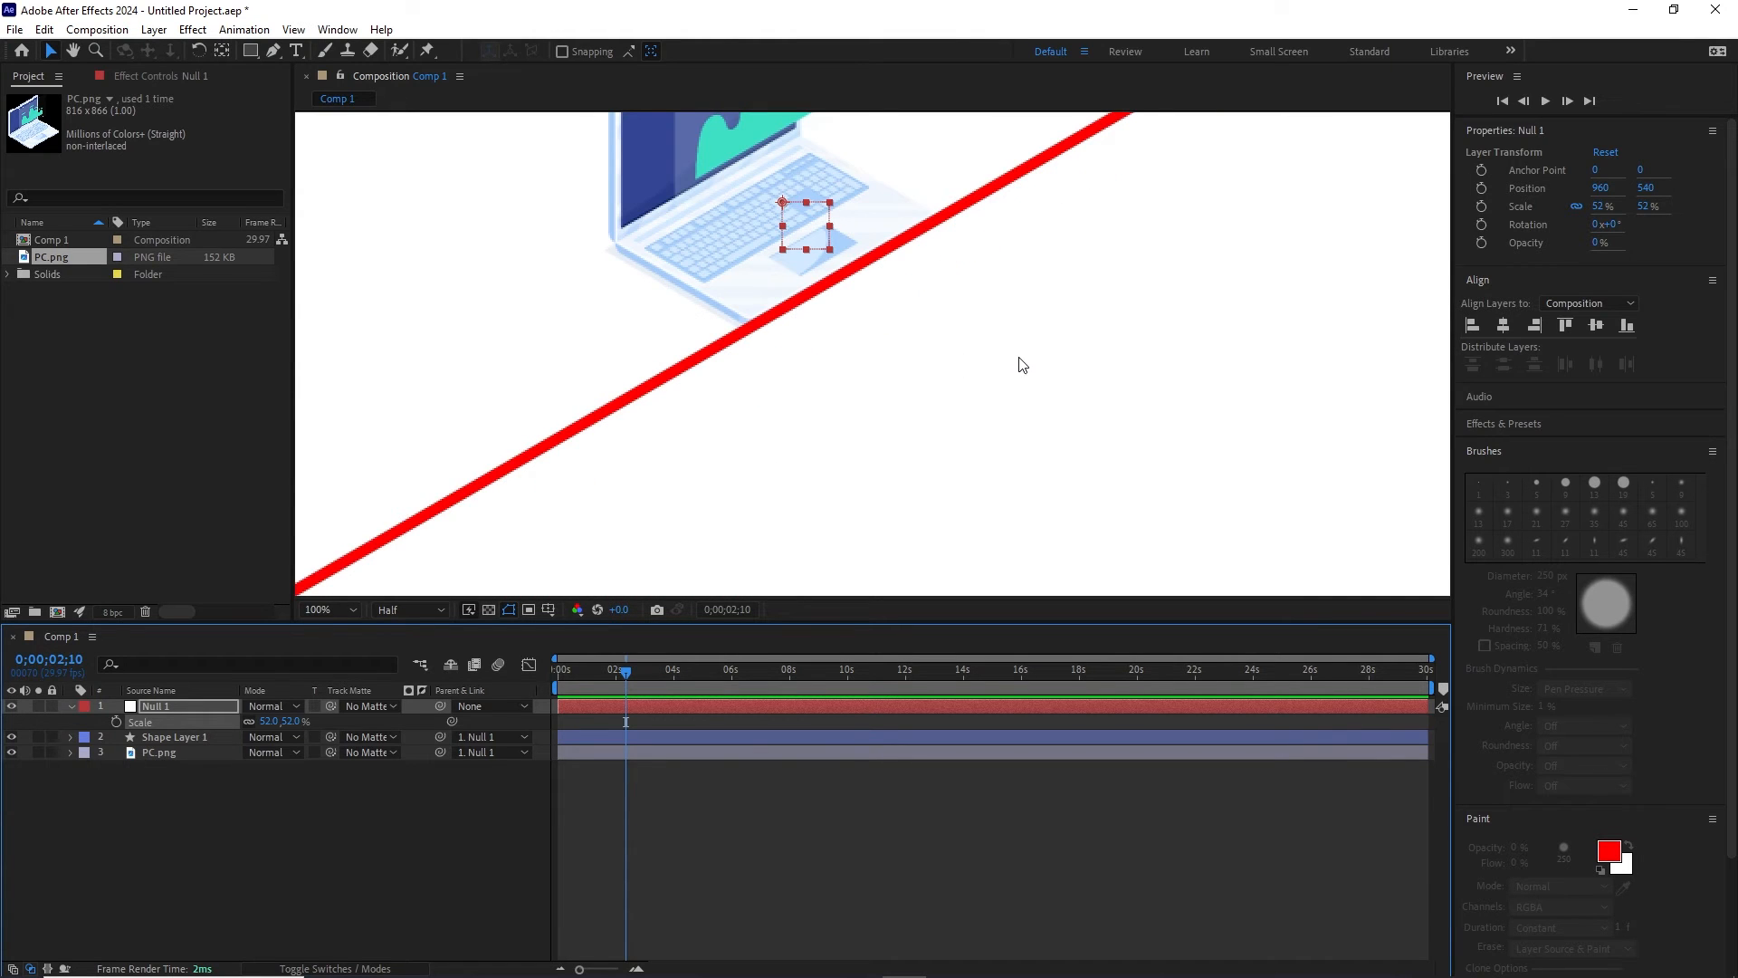
key(h)
drag(1018, 353, 981, 473)
key(v)
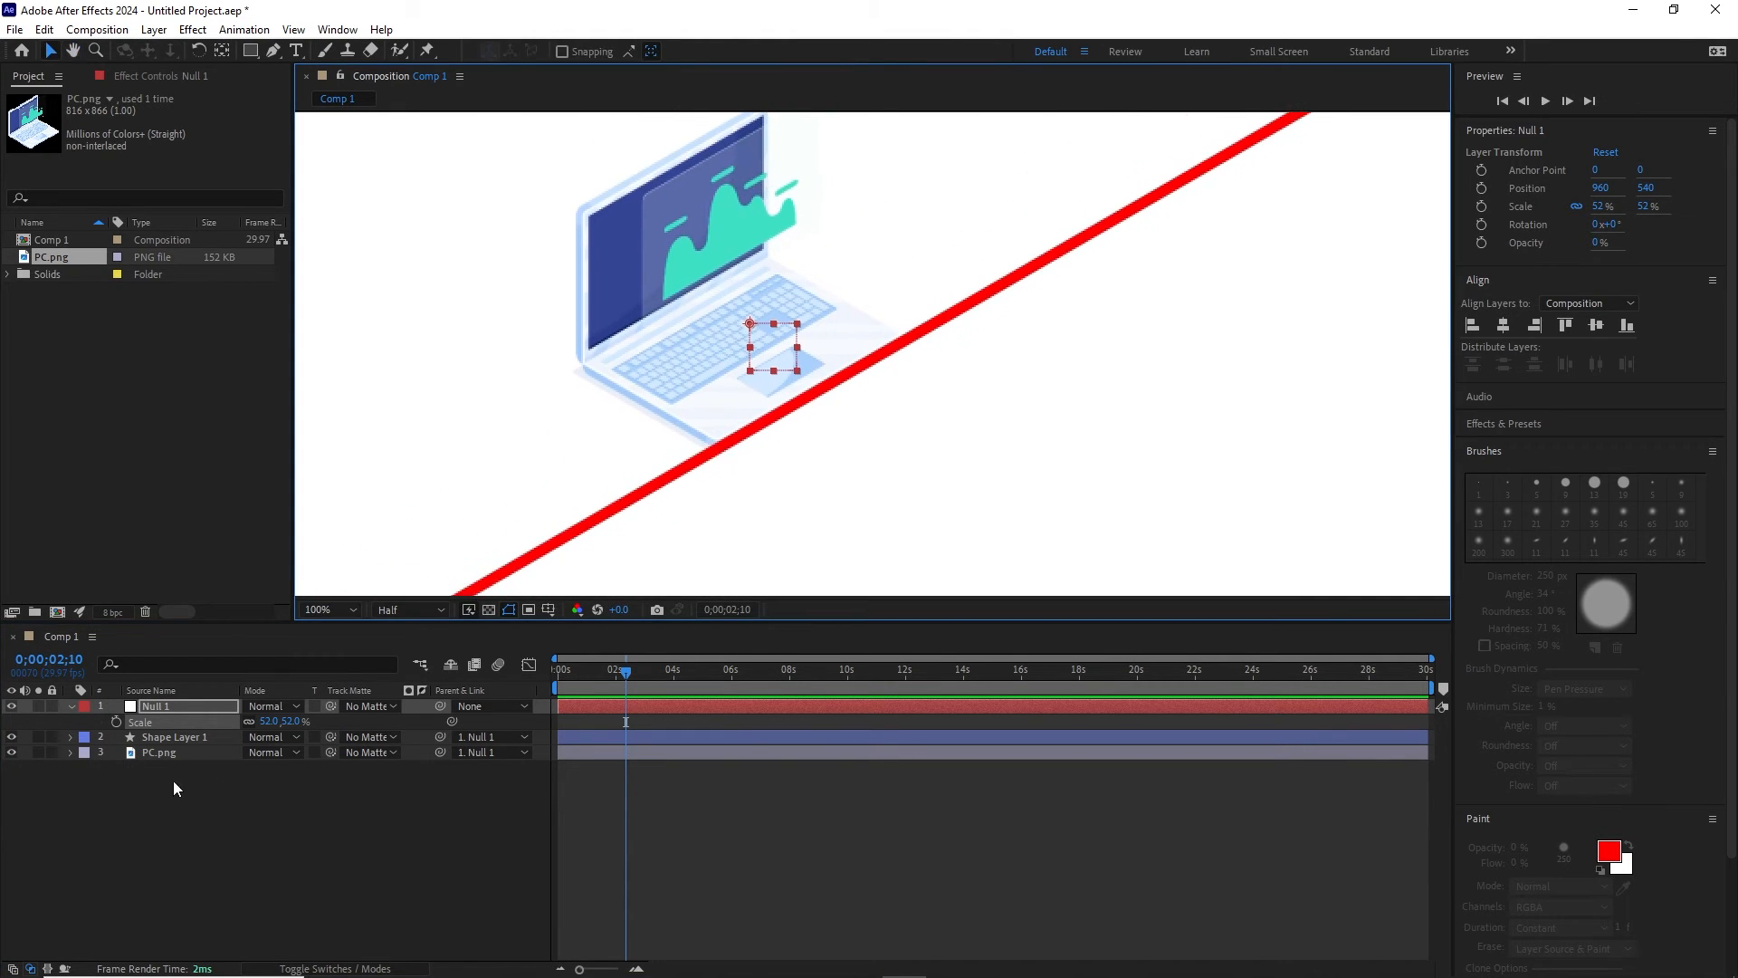
click(151, 755)
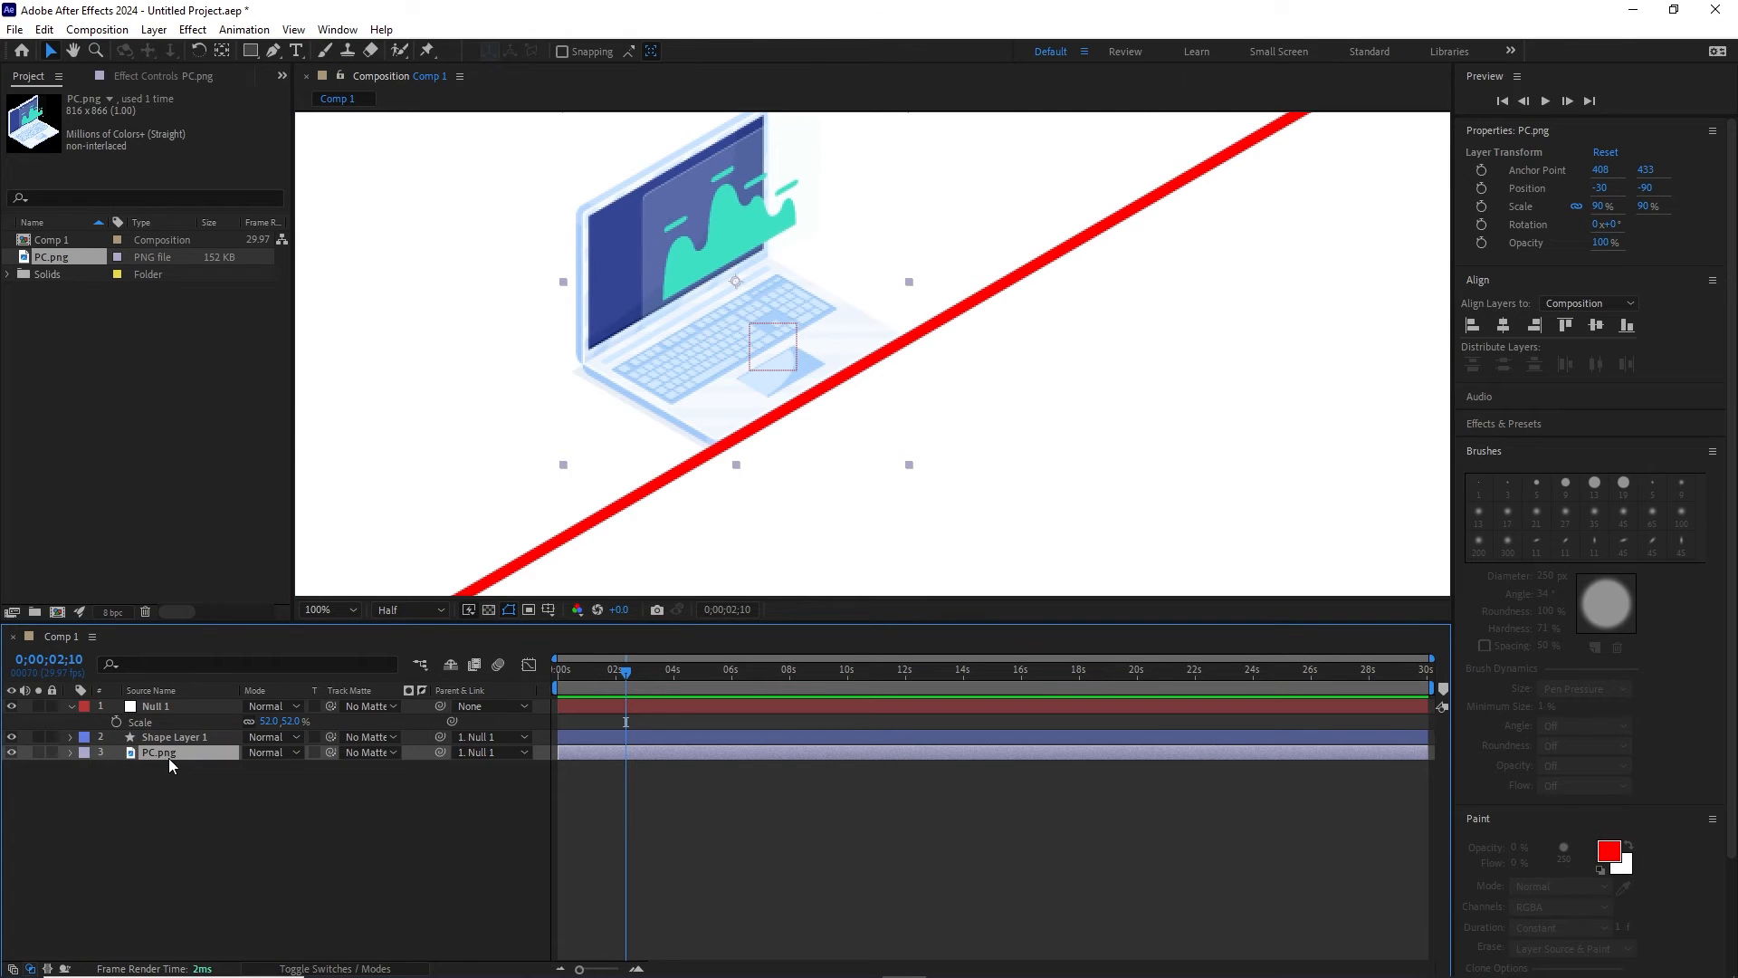
key(p)
drag(631, 672, 567, 698)
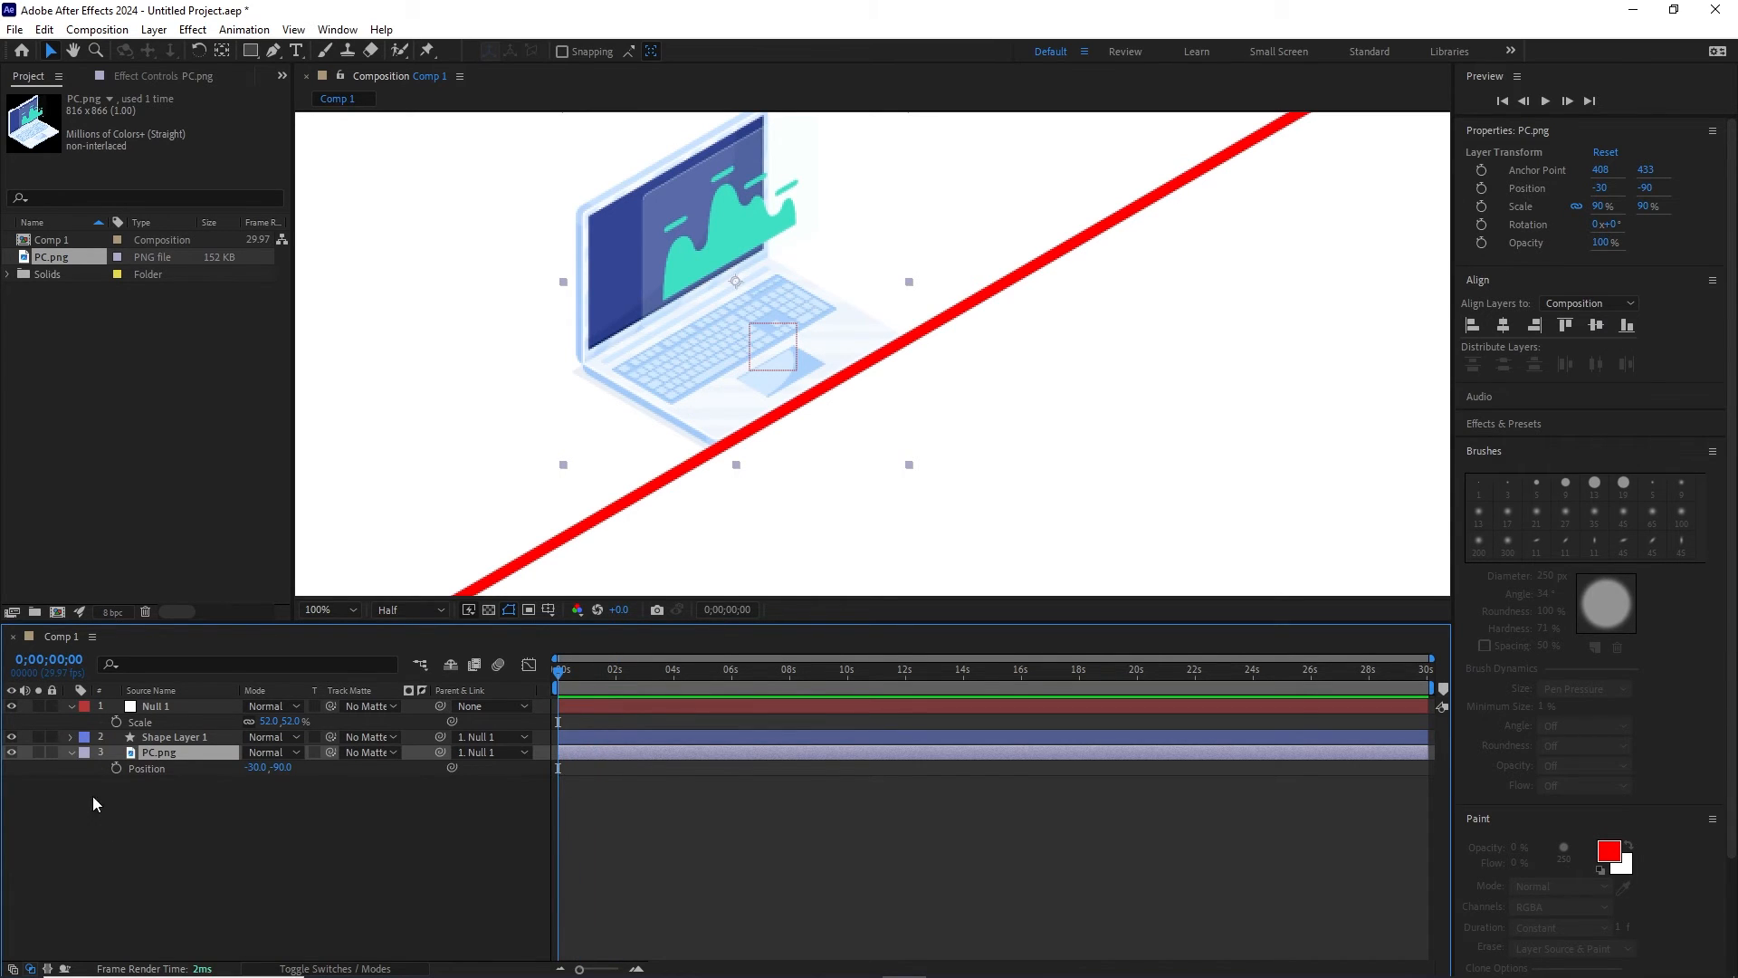
click(116, 768)
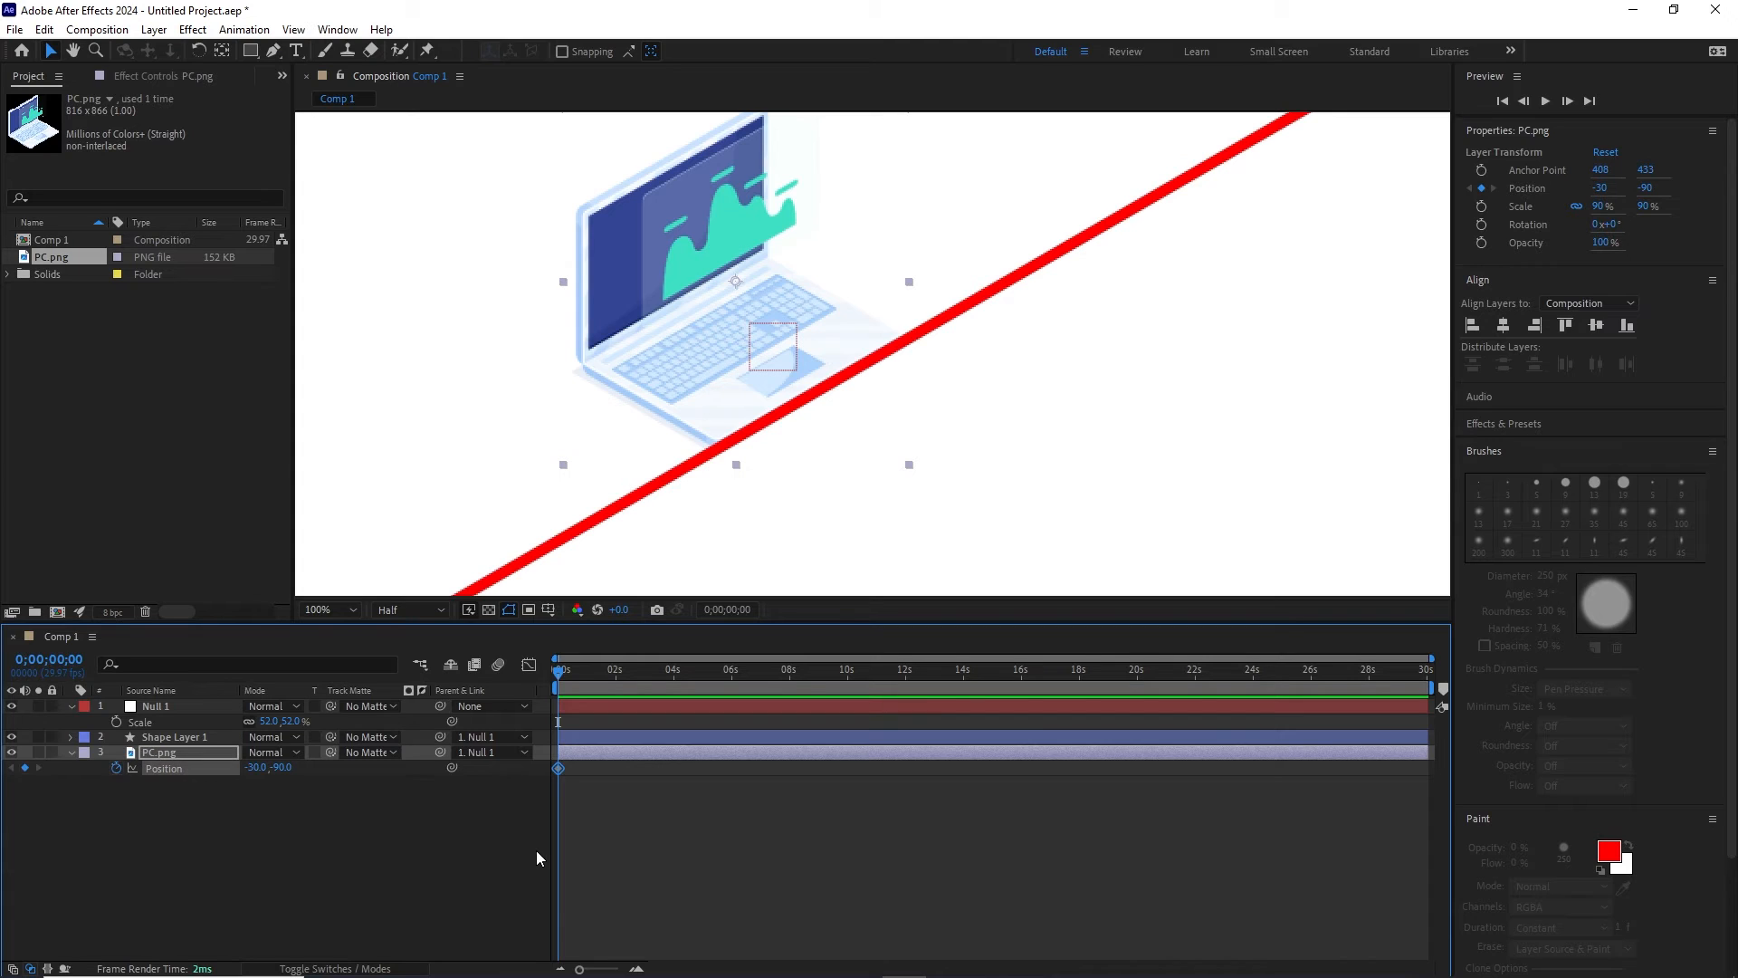
Step: Add a PC.png Position keyframe with the same value at 0;00;01;20
key(shift+Page_Down)
key(shift+Page_Down)
key(shift+Page_Down)
key(shift+Page_Down)
key(shift+Page_Down)
click(26, 767)
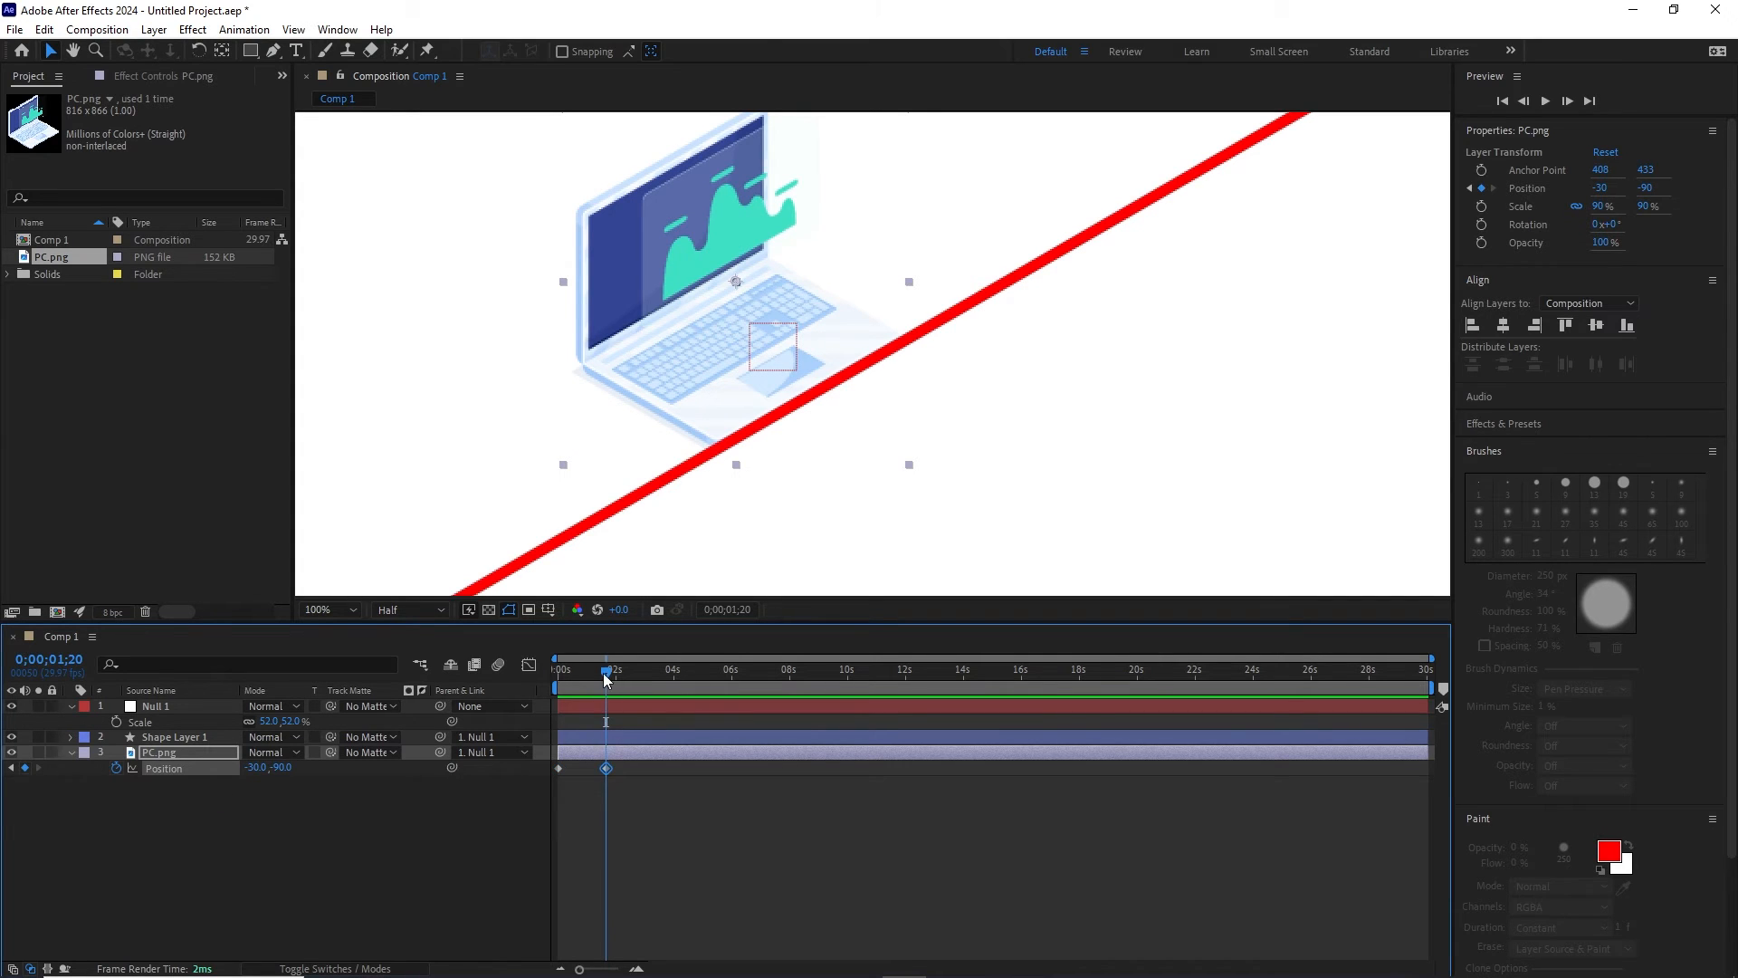
Step: At 0;00;00;00, move the laptop diagonally up along the red line to about 1127.7, -797.7, and lock Shape Layer 1
drag(606, 671, 551, 693)
key(comma)
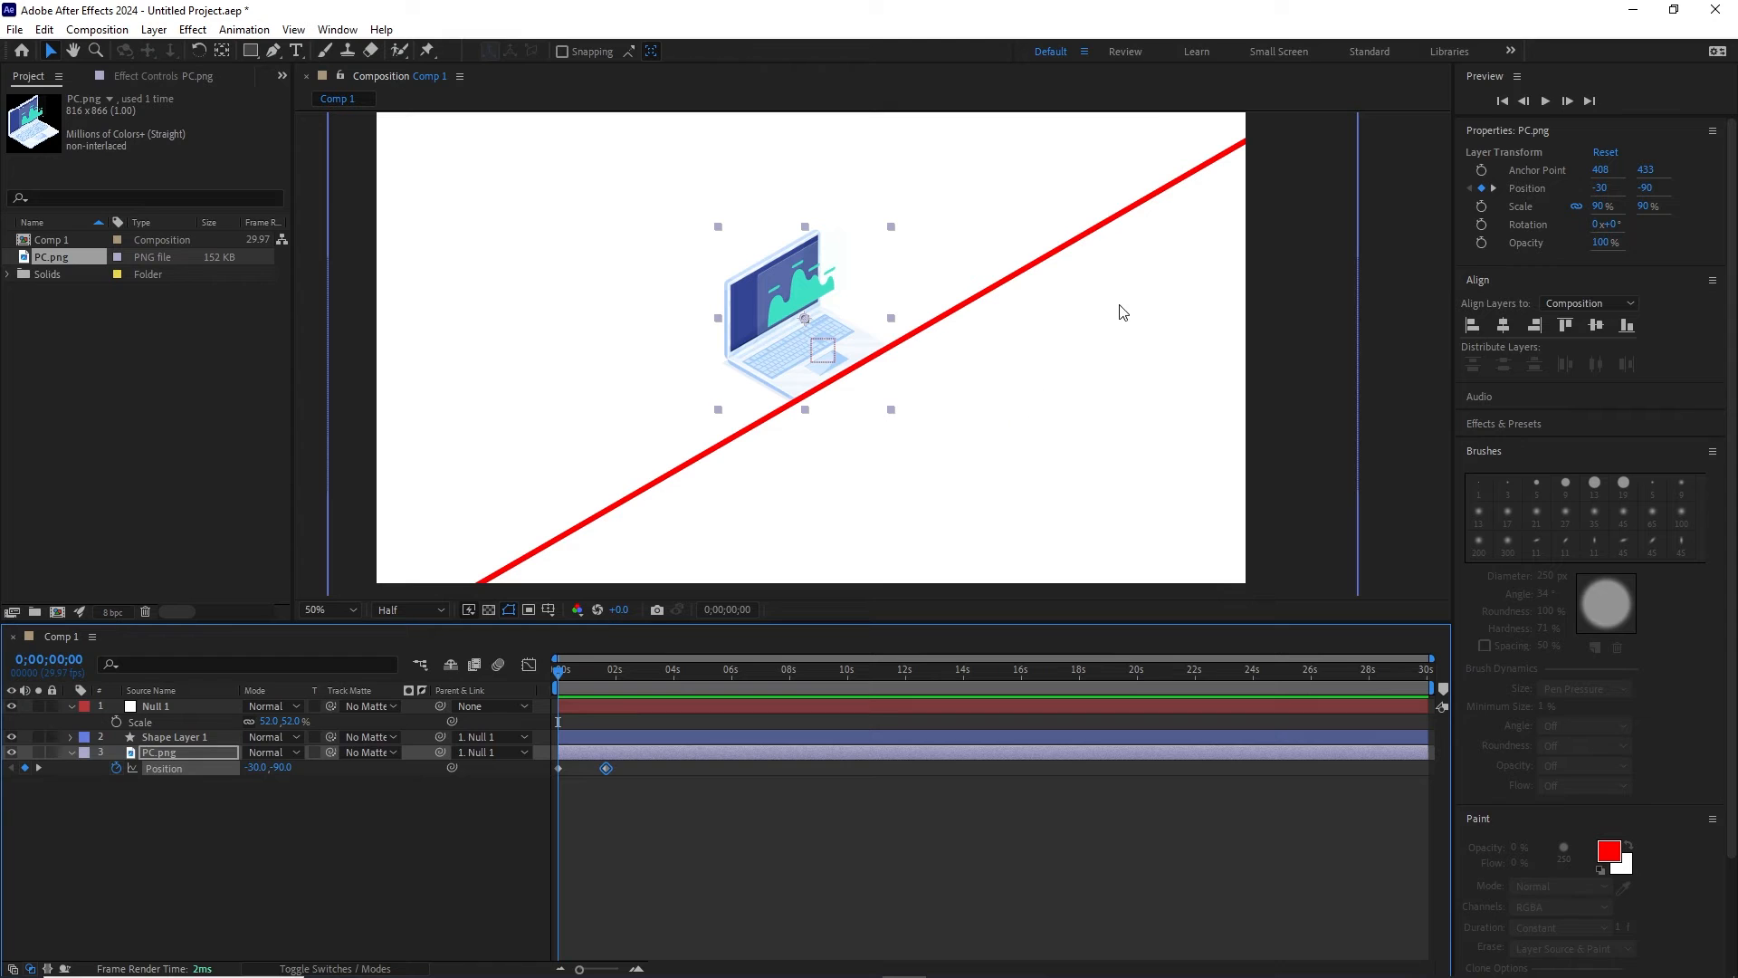
drag(866, 342, 1116, 192)
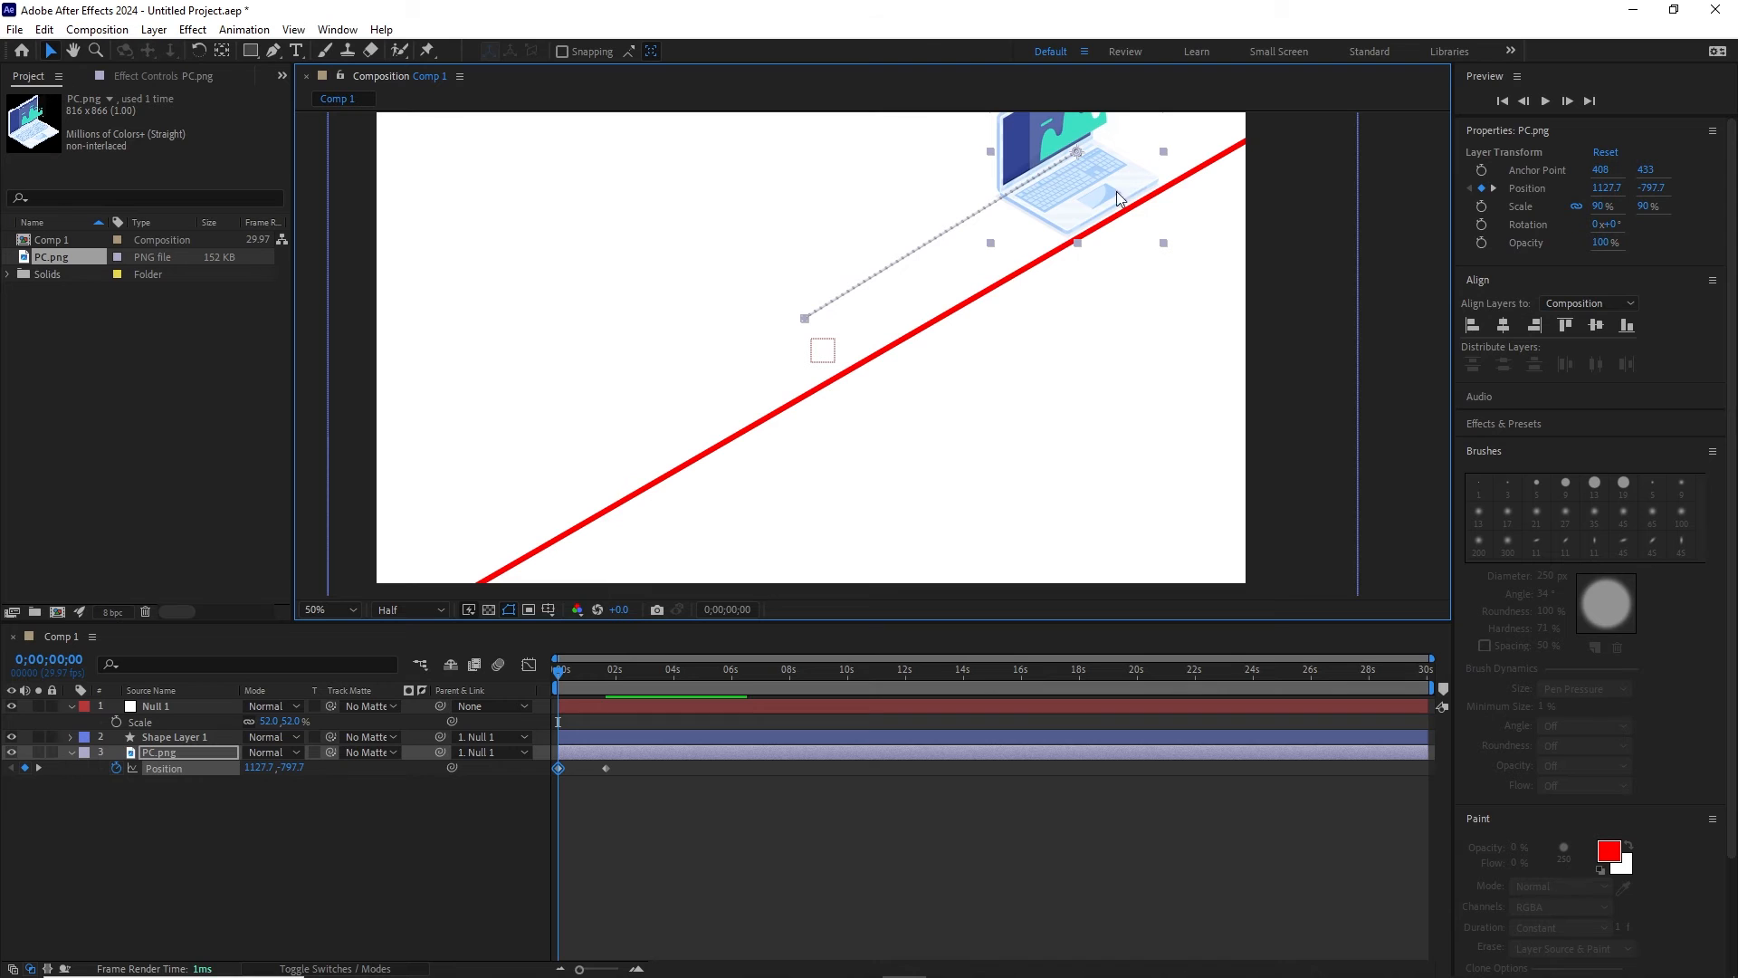
click(157, 736)
click(51, 737)
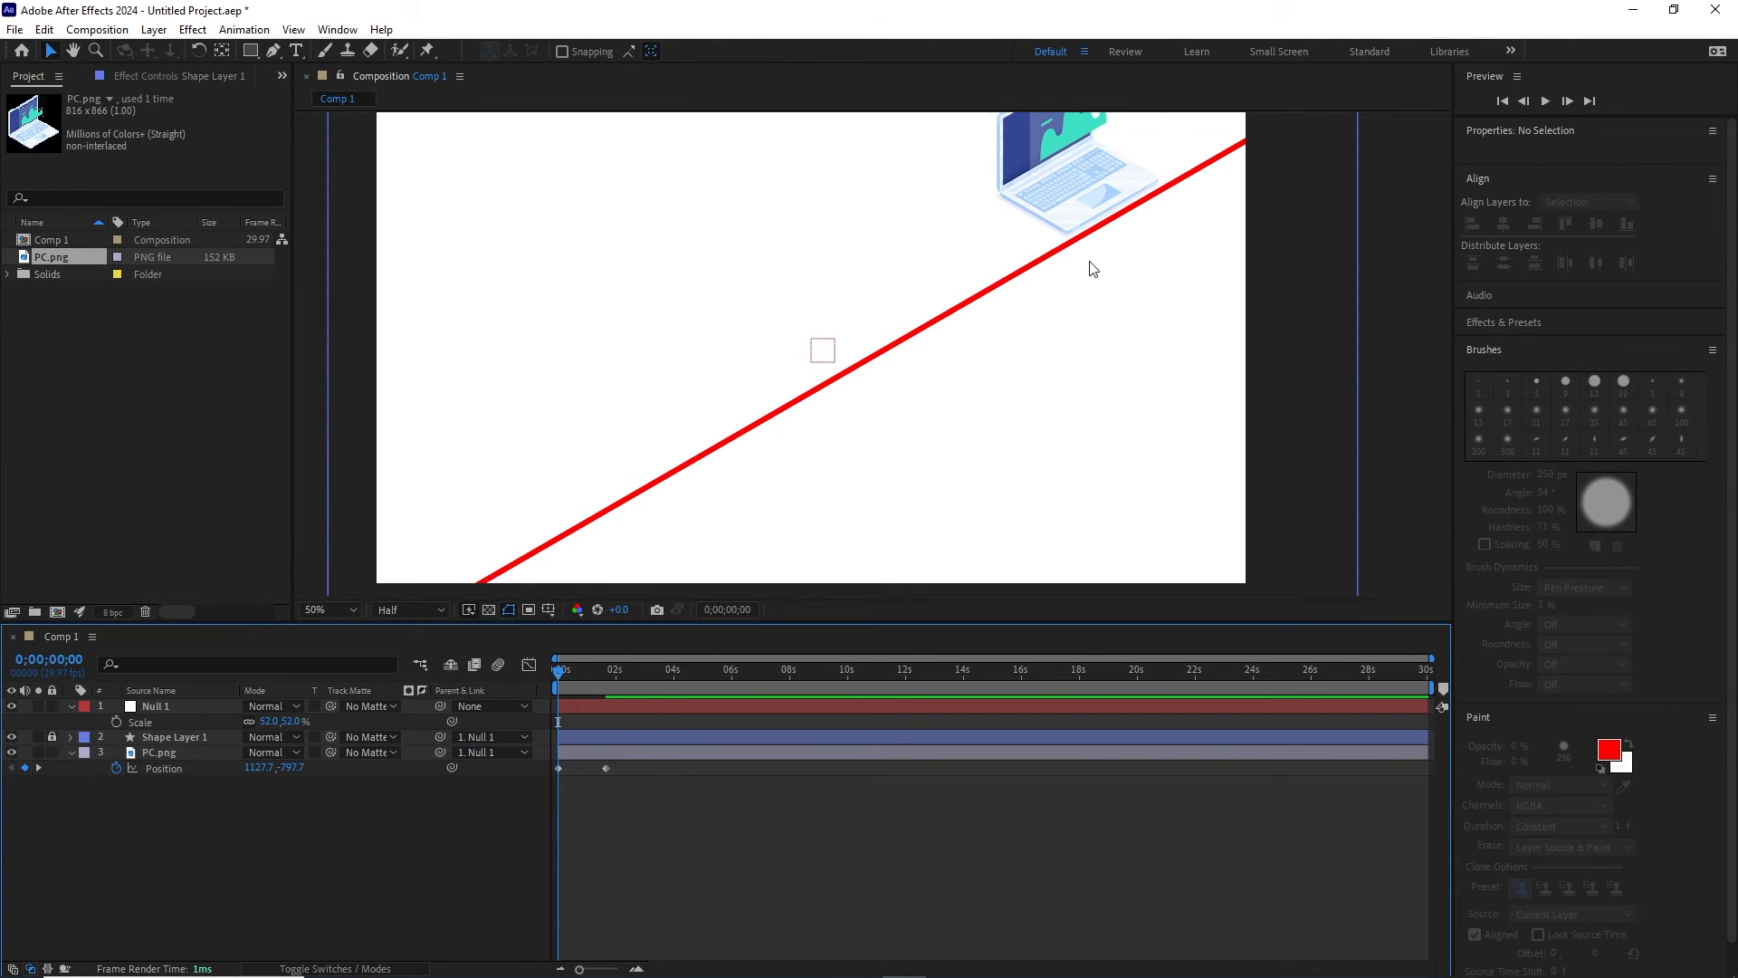
Step: Nudge the laptop down until its lower edge sits against the red line, to about 1129.1, -763.6
scroll(1093, 269, up, 1)
key(space)
drag(1236, 246, 836, 472)
drag(1056, 375, 1014, 428)
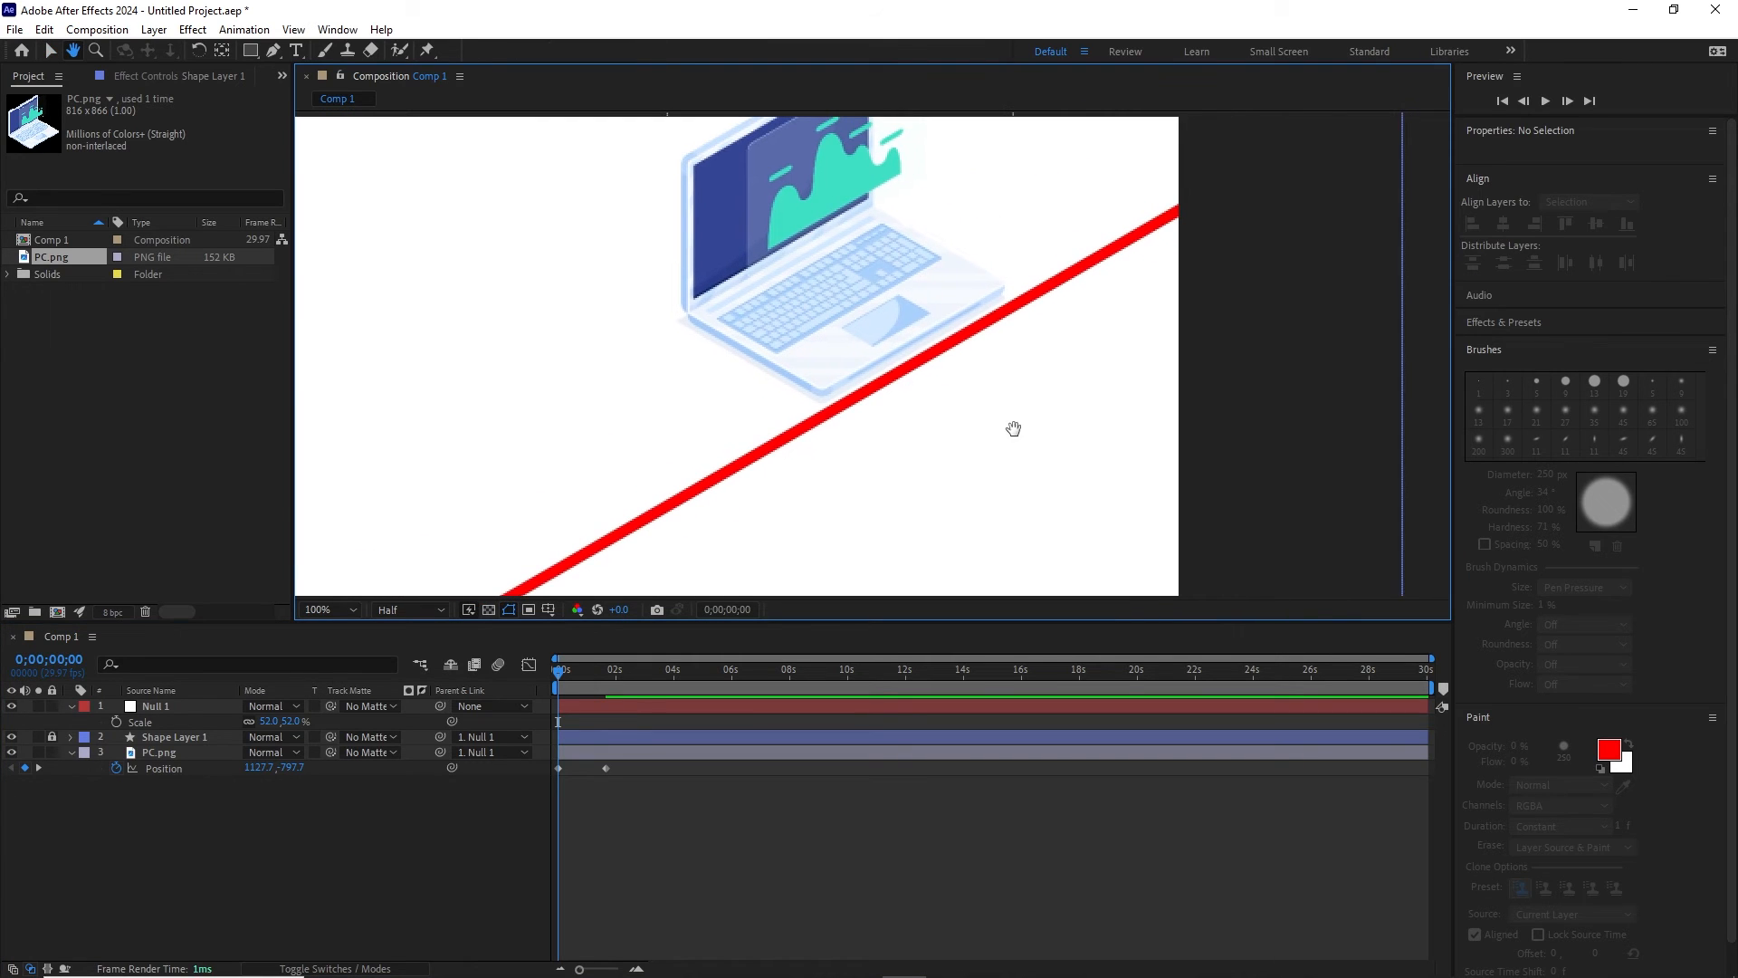
click(874, 291)
key(Down)
key(Down)
key(Down)
key(Down)
key(Down)
key(Down)
key(Down)
key(Down)
key(Down)
key(Down)
key(Down)
key(Down)
key(Down)
key(Down)
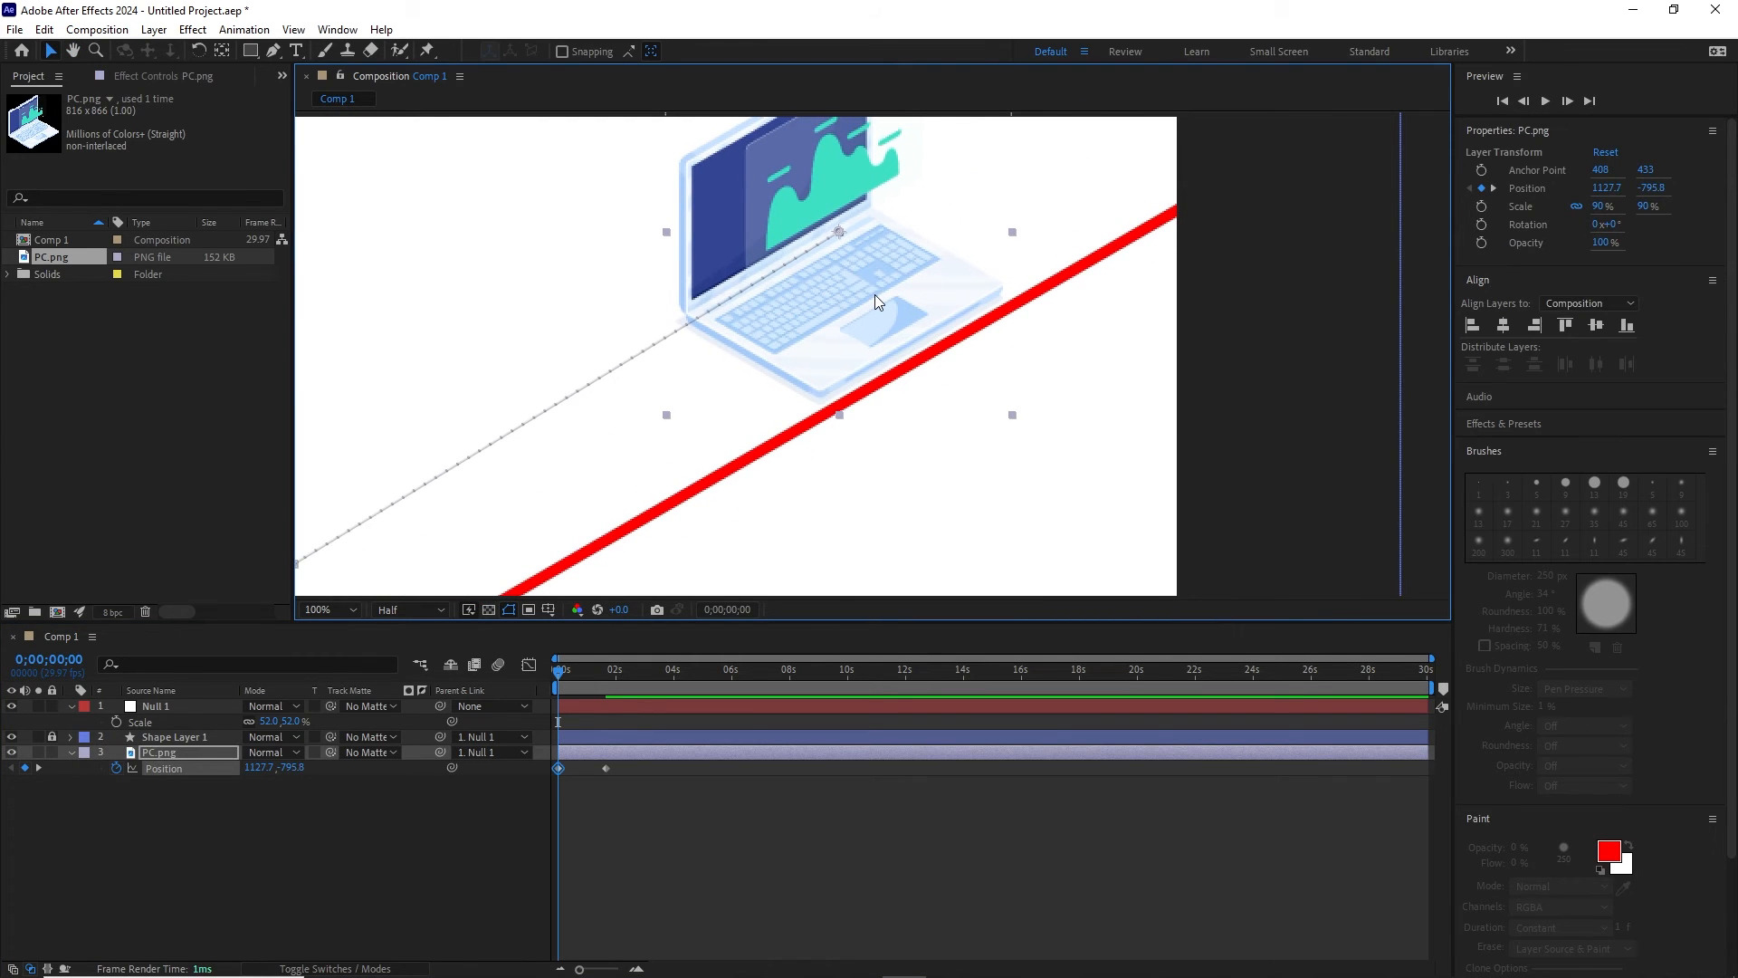
key(Up)
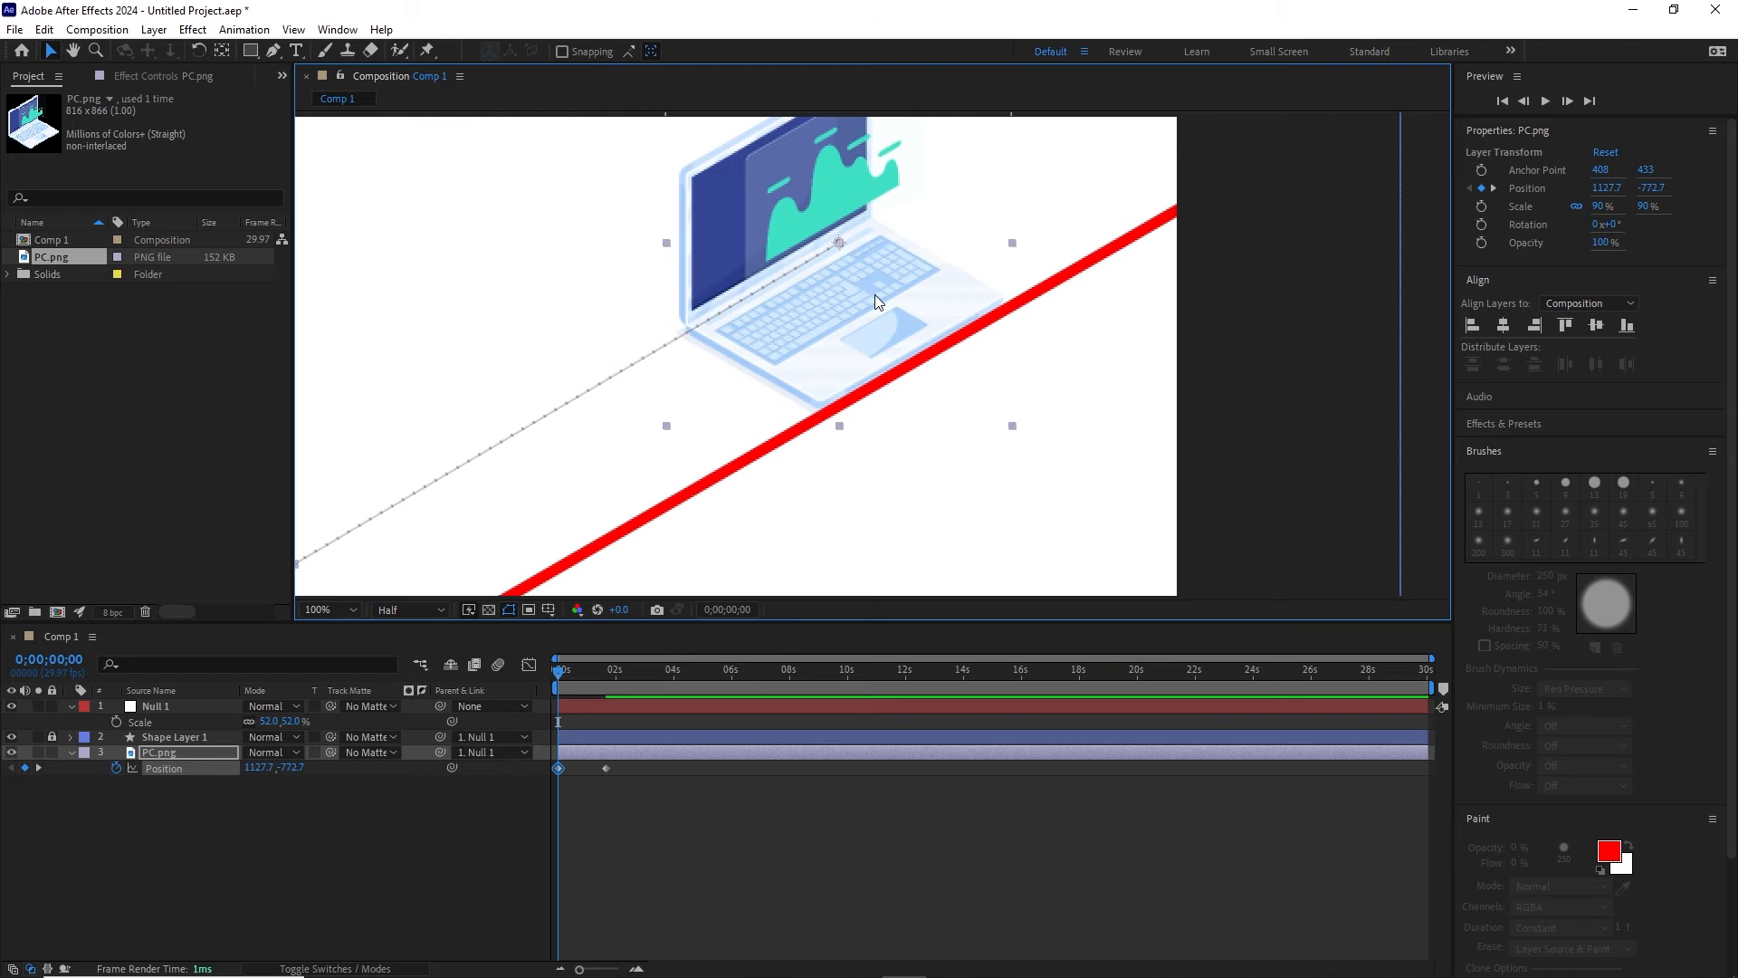
scroll(872, 340, up, 4)
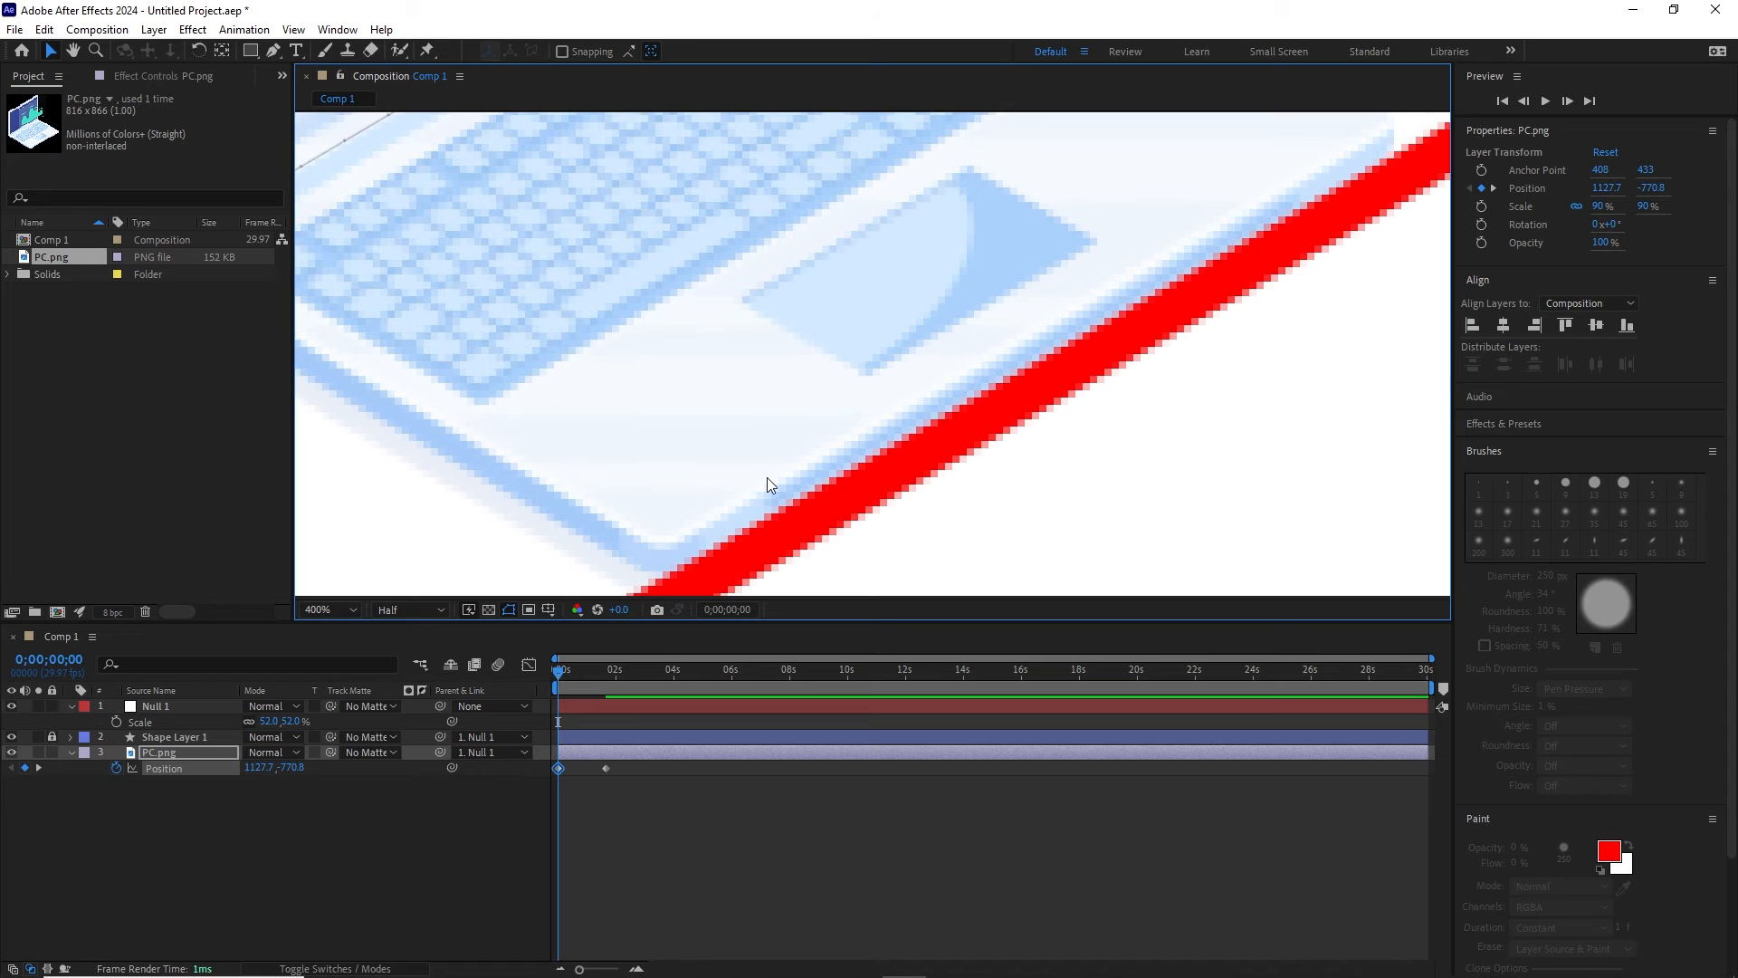
key(Down)
key(Down)
key(Down)
key(Down)
key(Down)
key(Down)
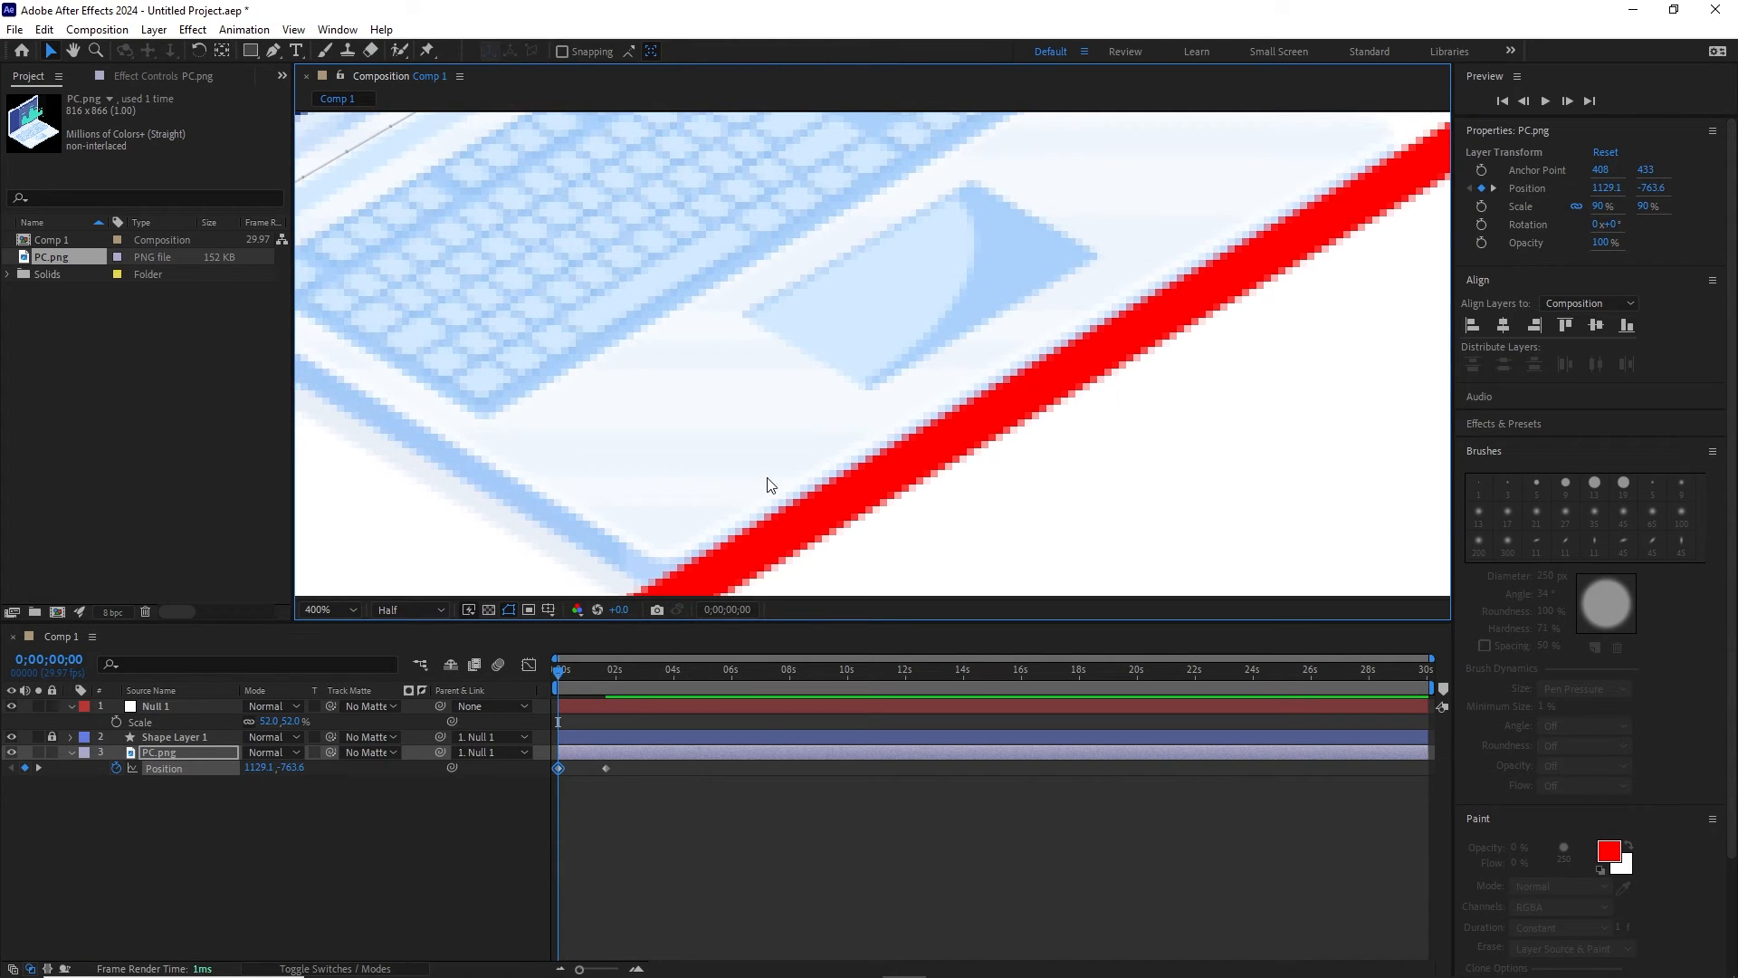
Step: Set the scale of Null 1 back to 100%
scroll(989, 377, down, 6)
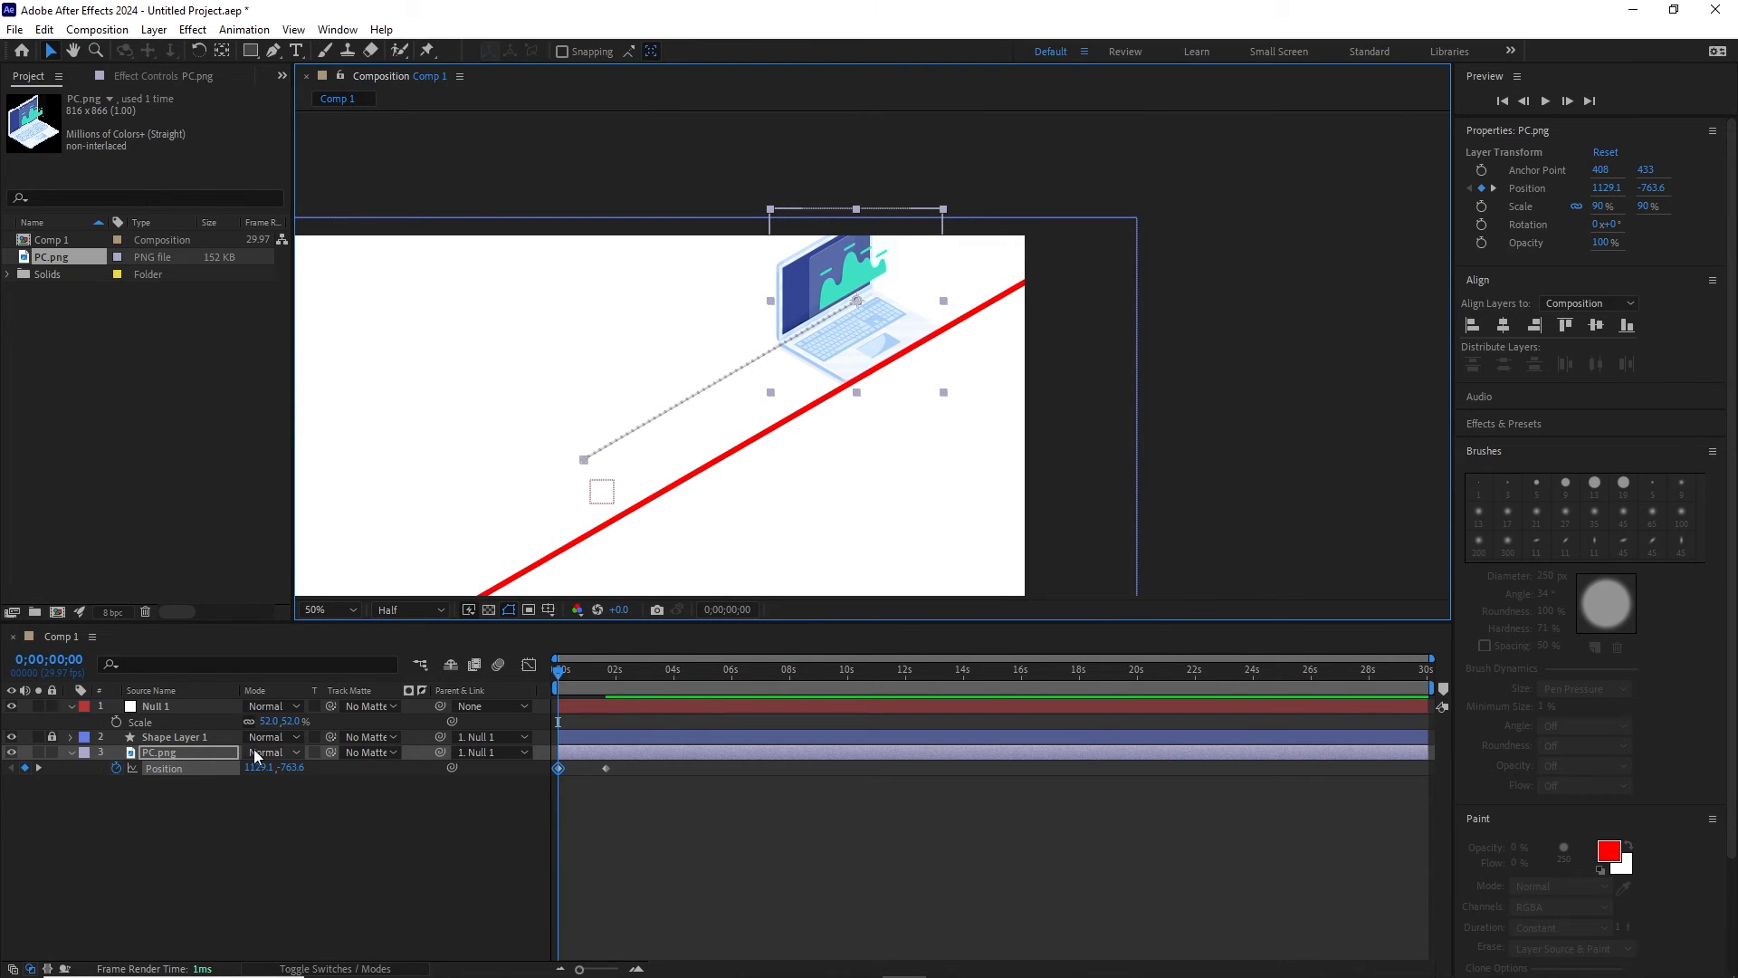
click(160, 707)
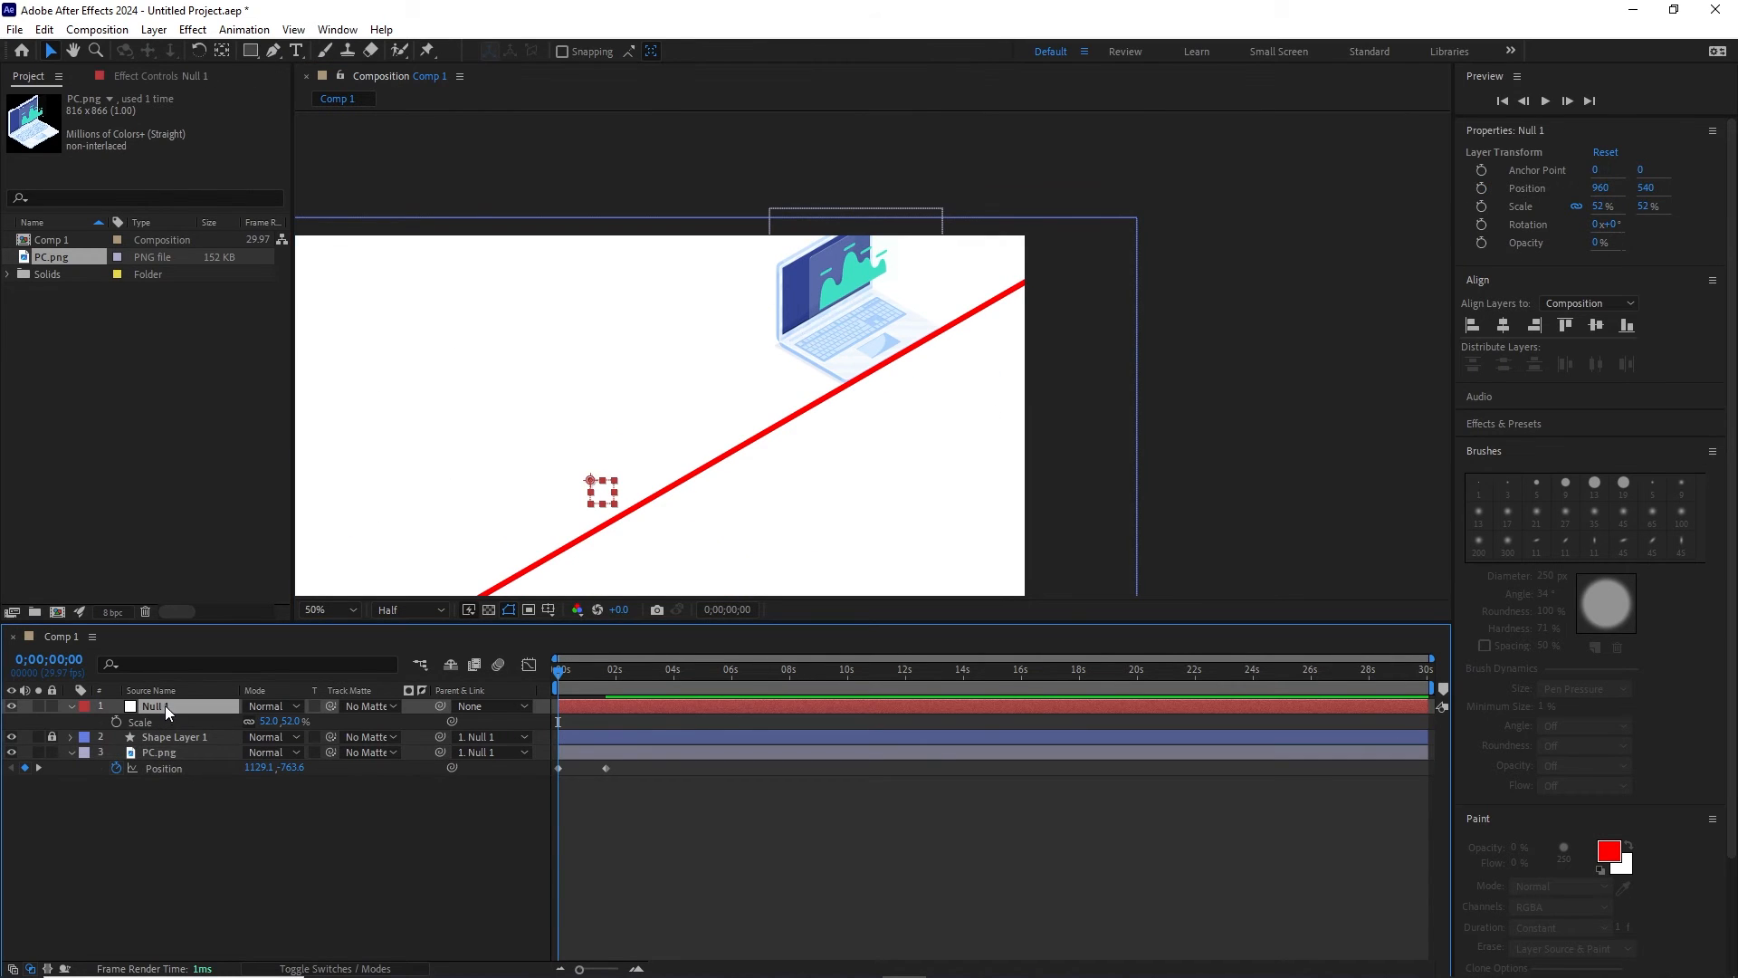
click(290, 721)
text(100)
key(Return)
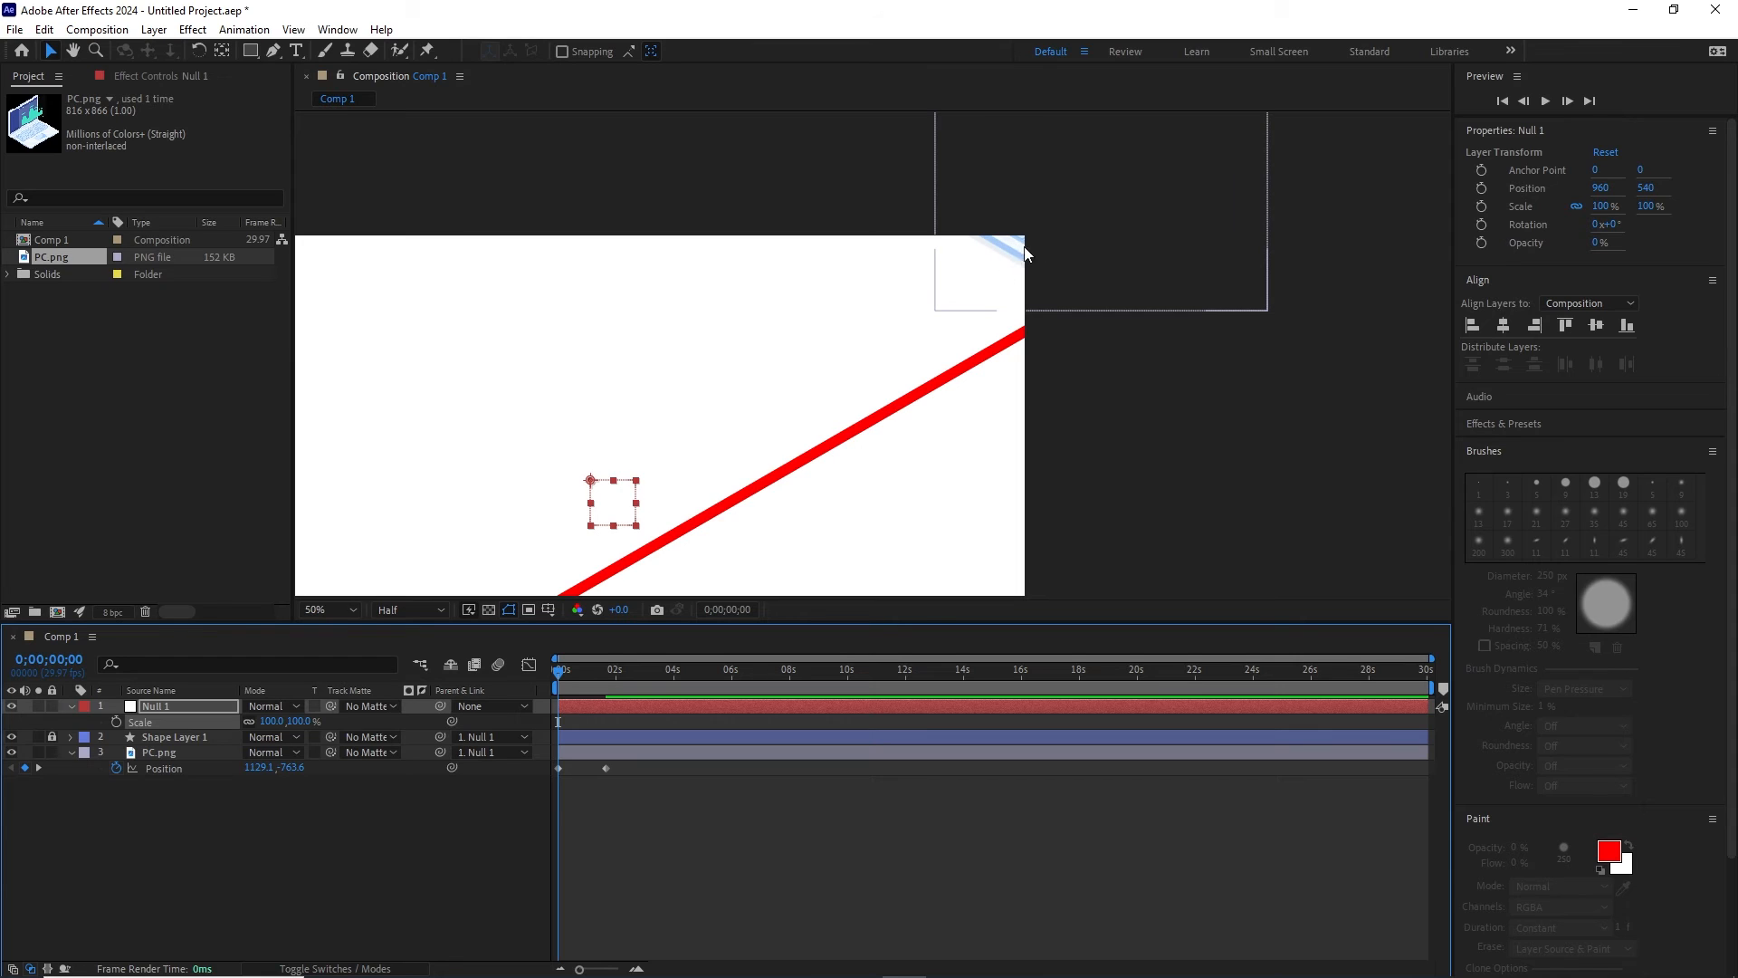
Step: Set the scale of Null 1 to 60%
click(301, 722)
text(60)
key(Return)
Step: Move the laptop farther up along the red line at 0;00;00;00, to about 1275.8, -848.6
scroll(918, 412, up, 2)
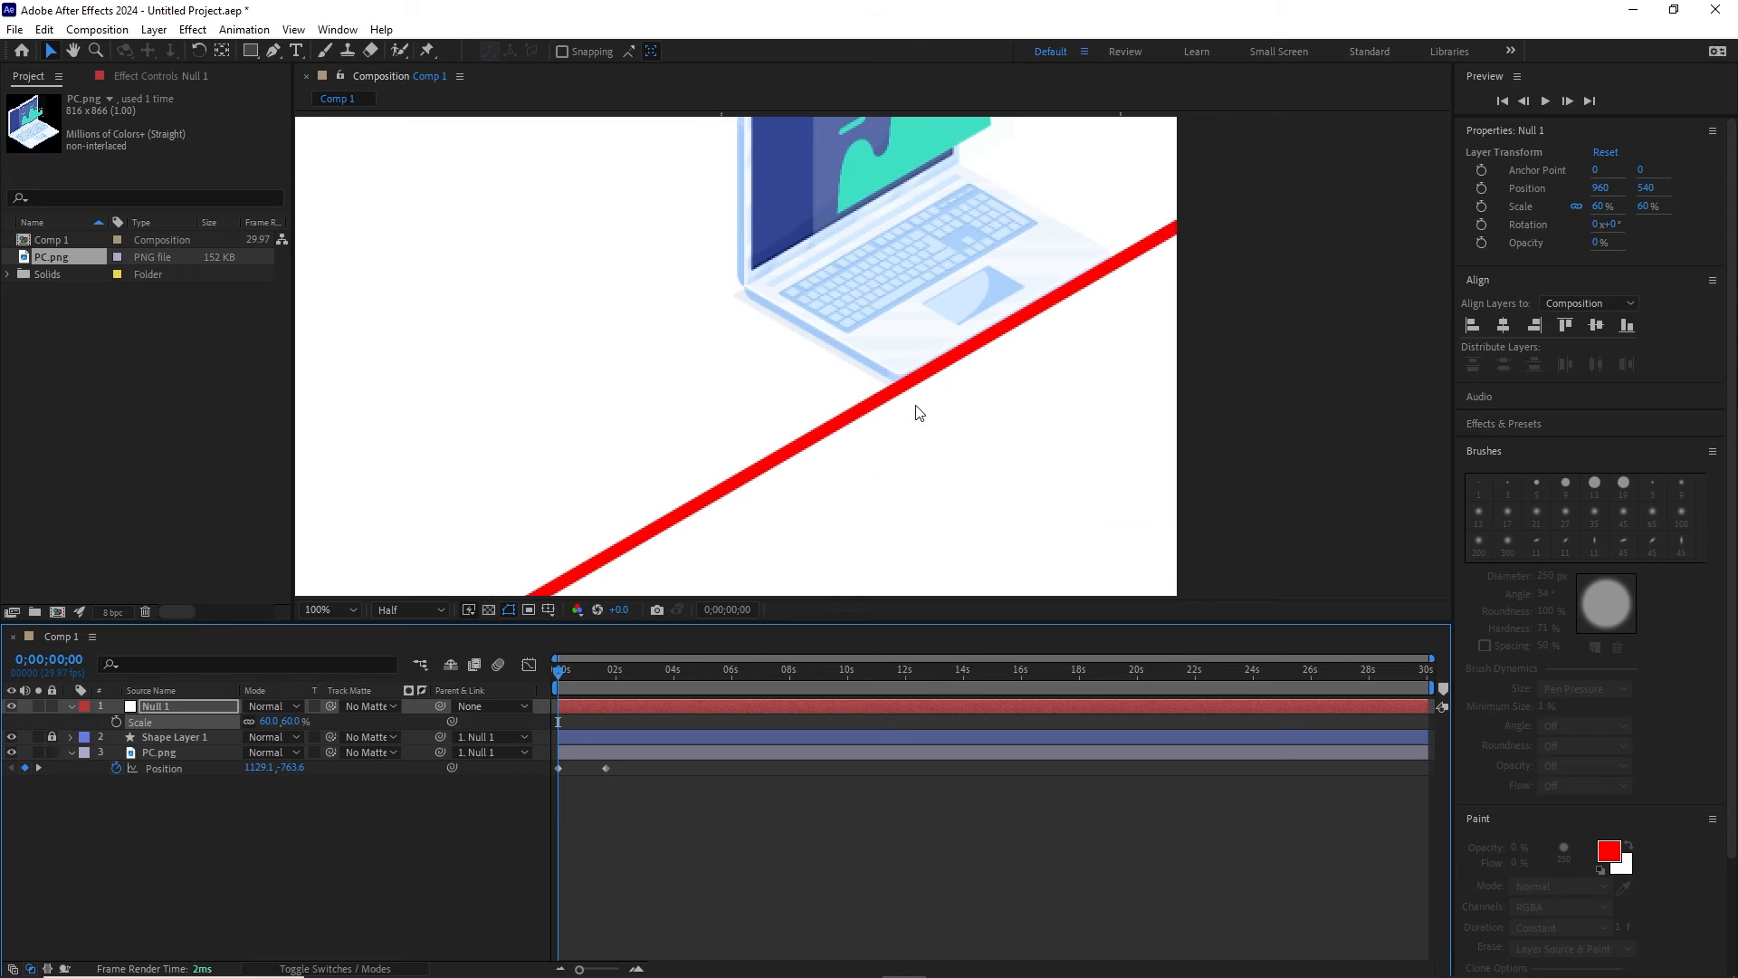
drag(1051, 297, 842, 306)
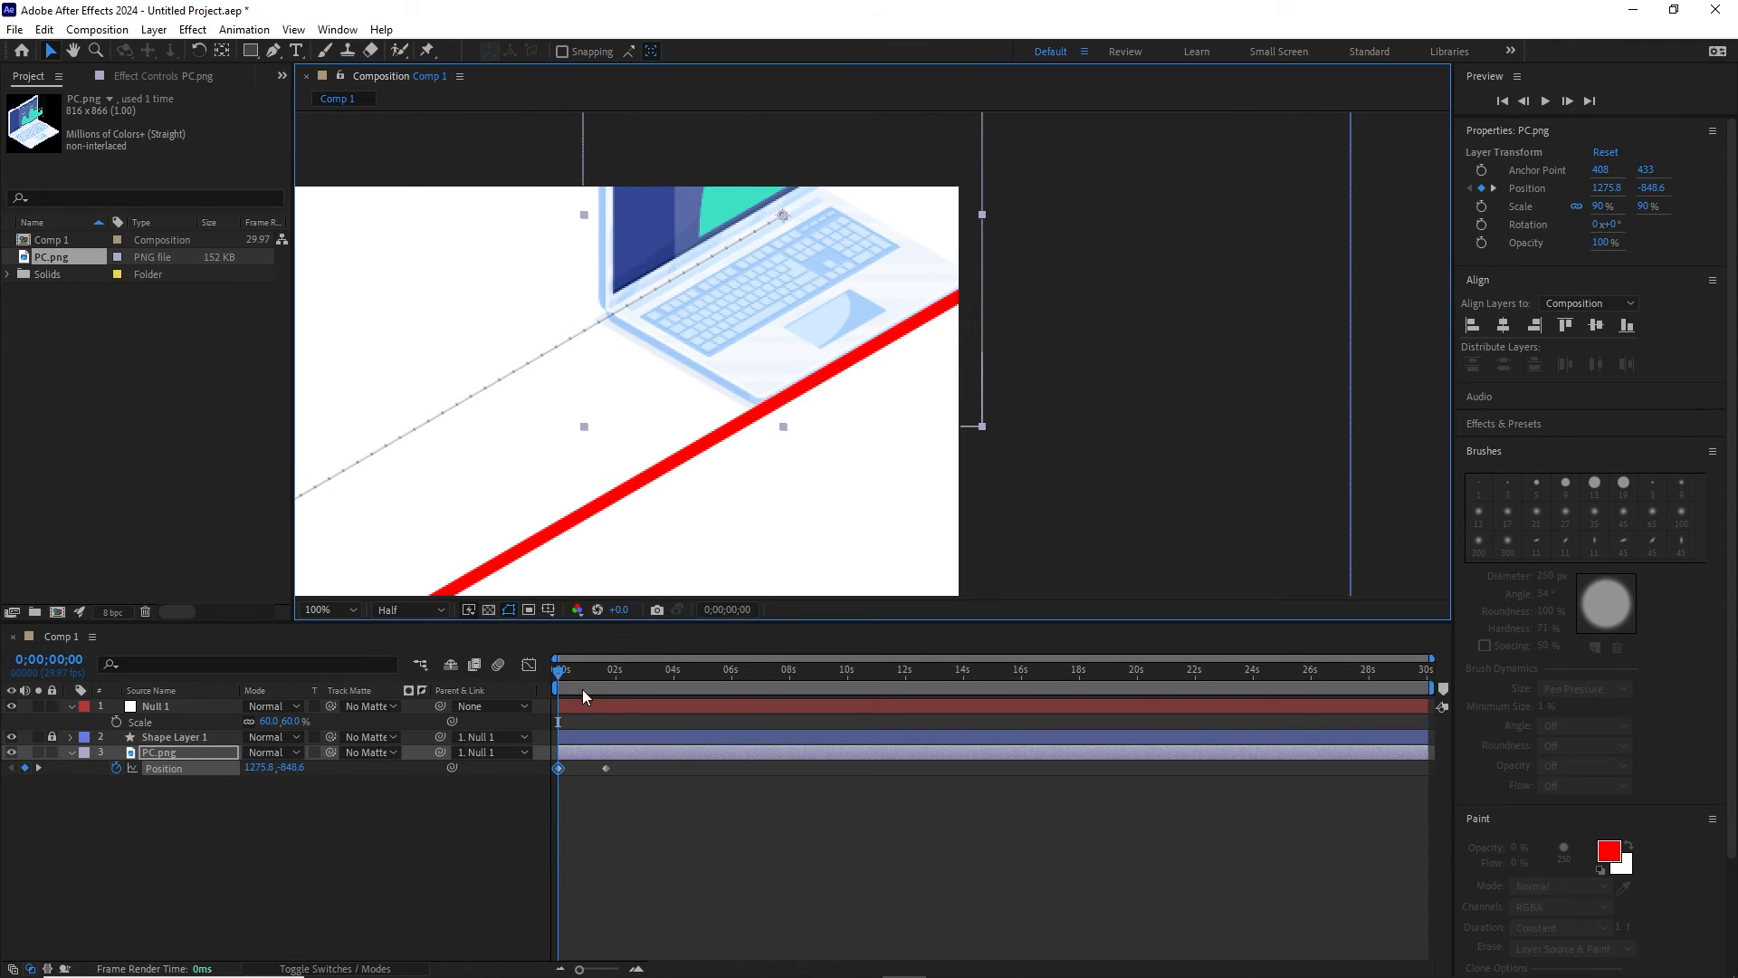
Step: Add a third PC.png Position keyframe at 0;00;02;10, keeping the laptop's resting position
key(comma)
key(comma)
key(comma)
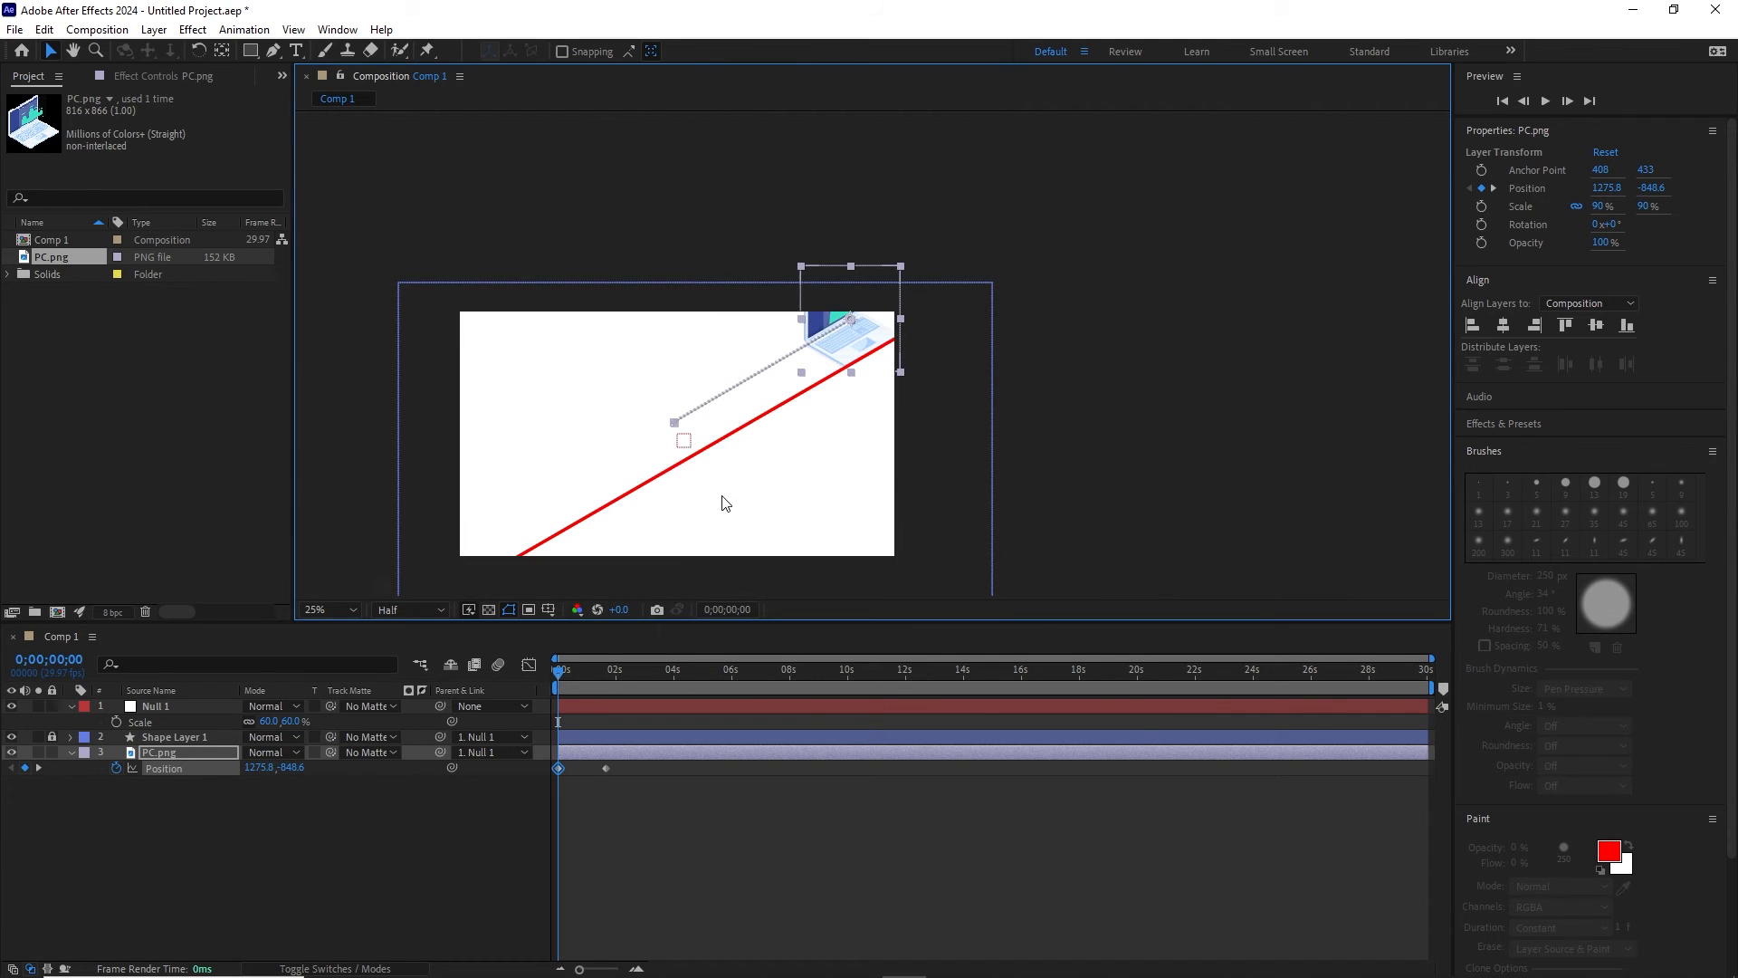
drag(571, 668, 607, 676)
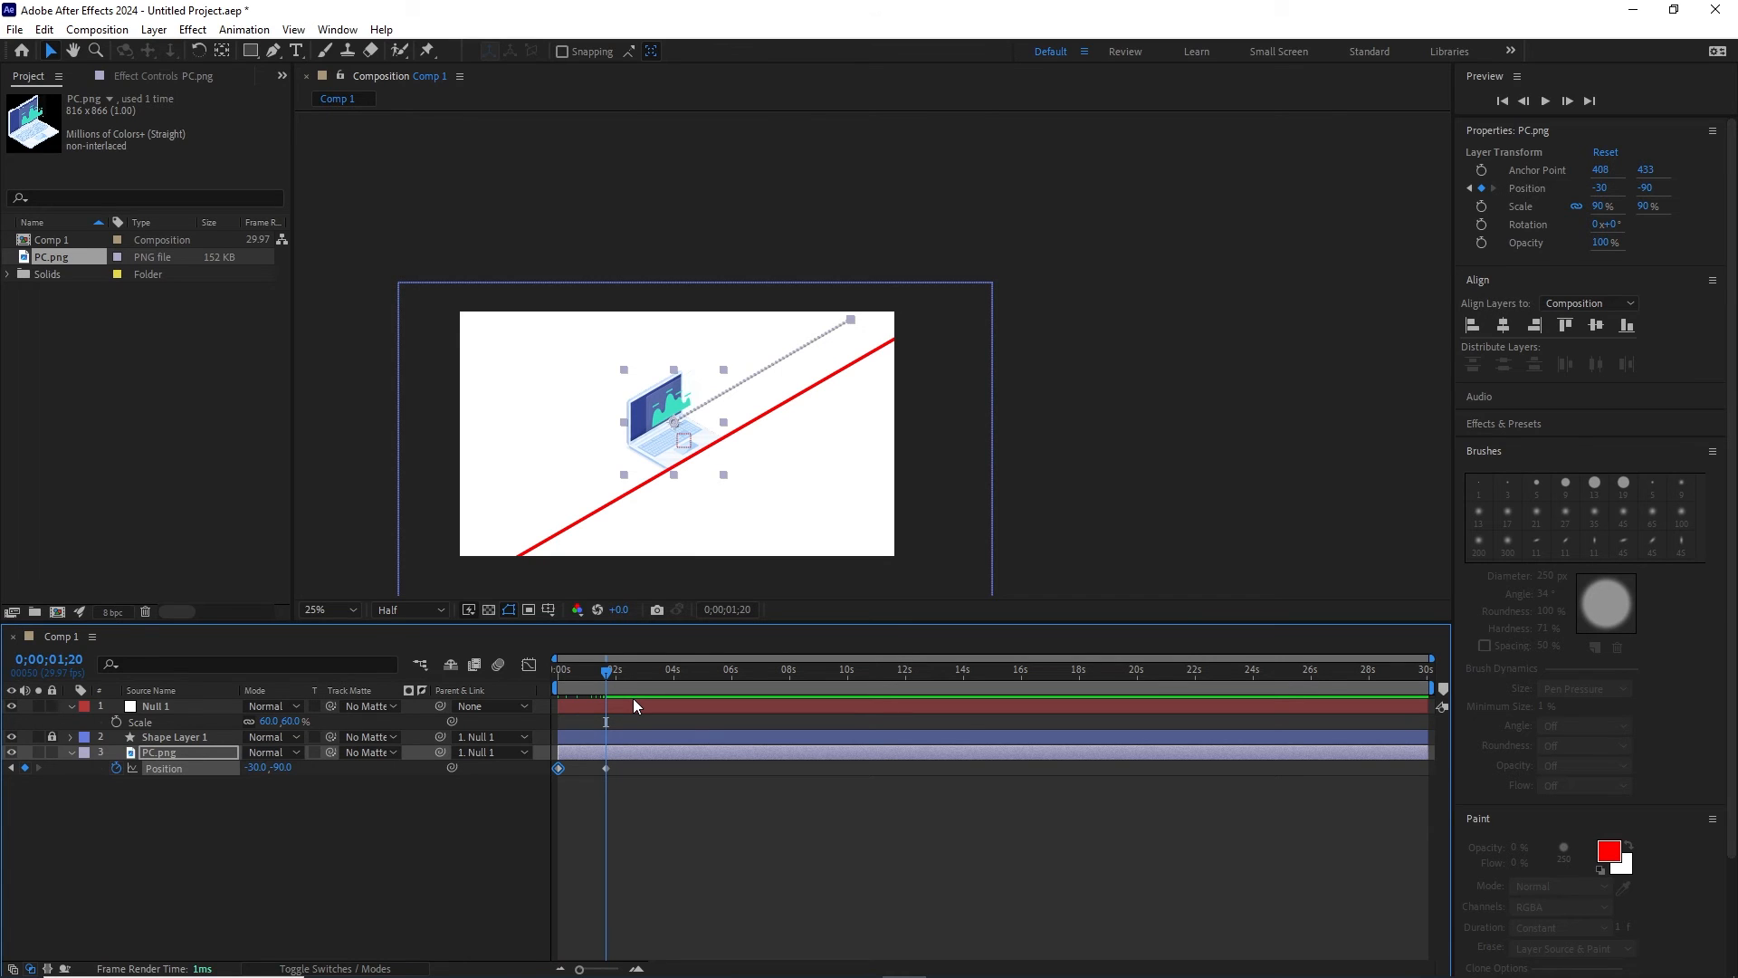
key(shift+Page_Down)
key(shift+Page_Down)
click(25, 768)
Step: At 0;00;01;20, move the laptop down along the red line beyond its resting point, to about -251.7, 36.7
drag(626, 673, 611, 674)
scroll(649, 489, up, 4)
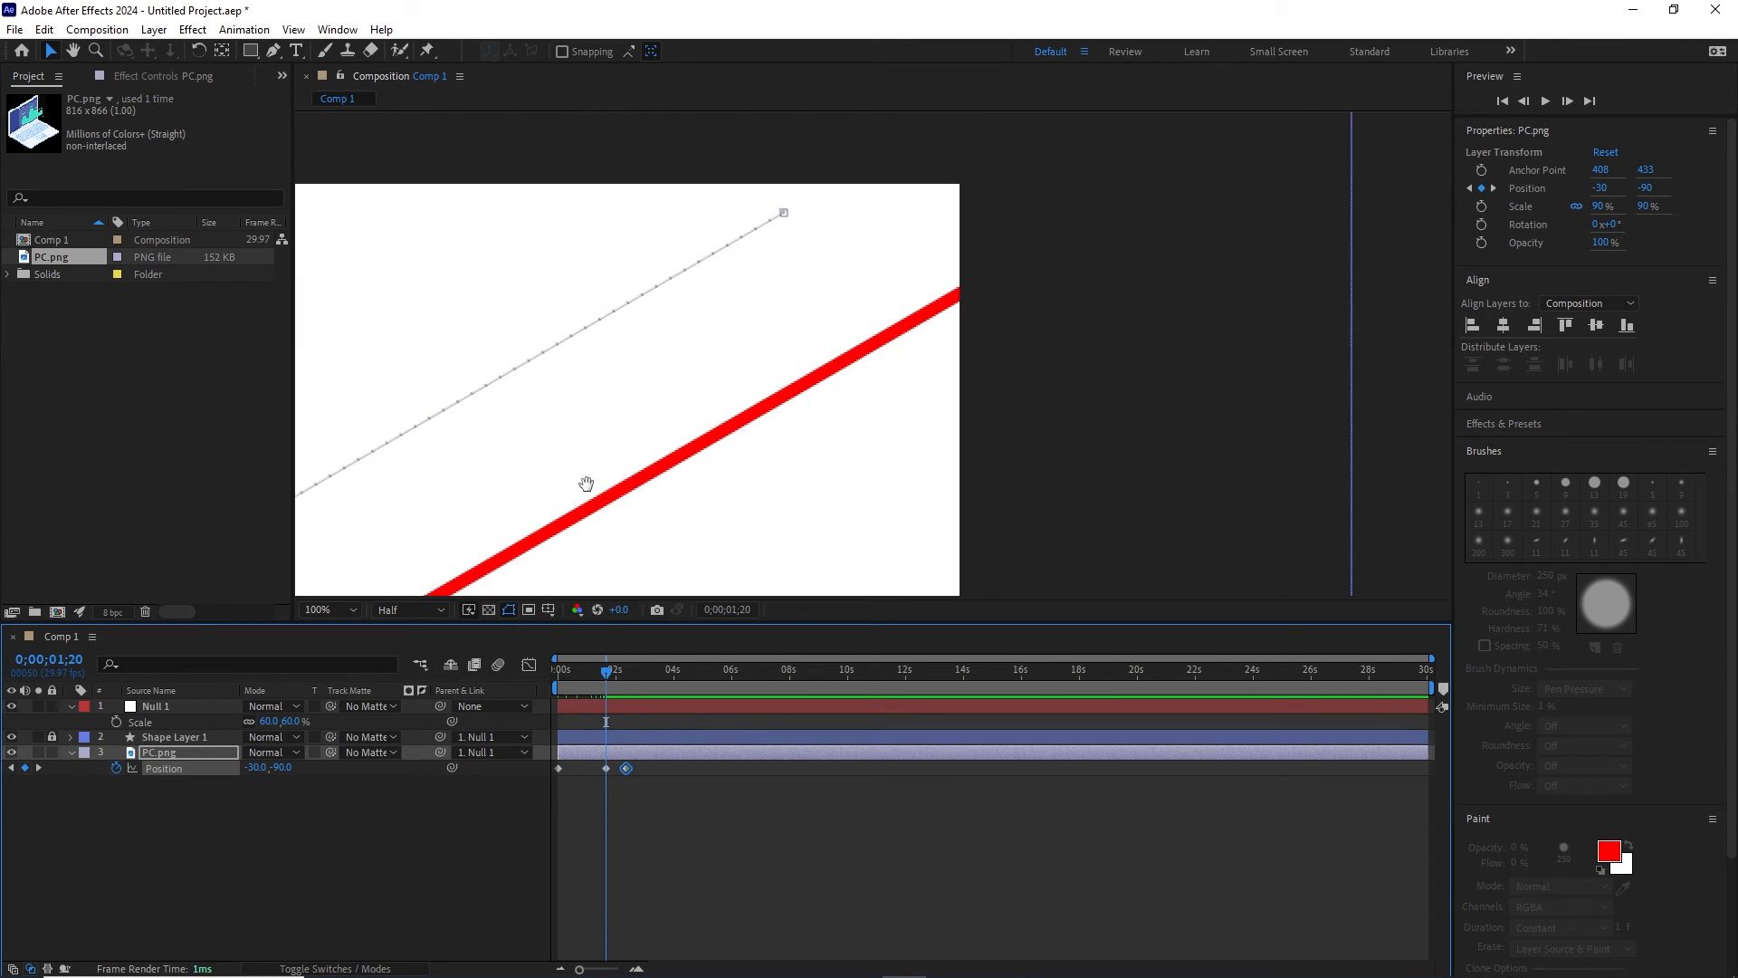
drag(585, 484, 974, 427)
key(v)
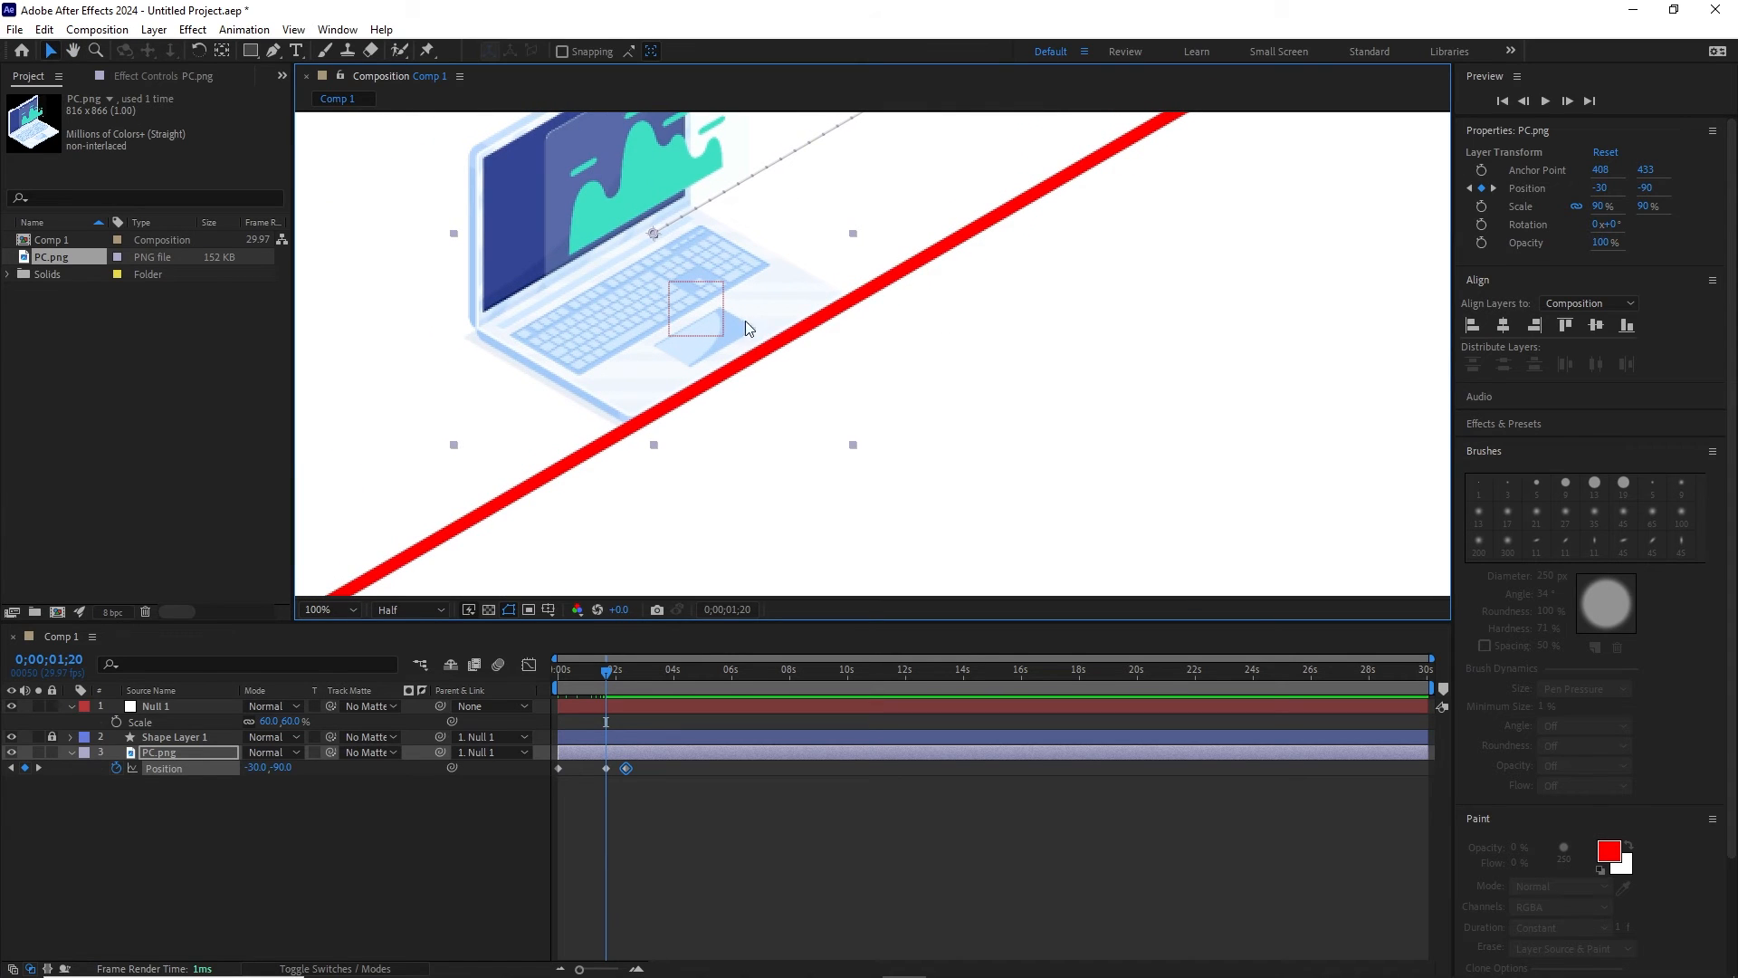
drag(640, 357, 532, 398)
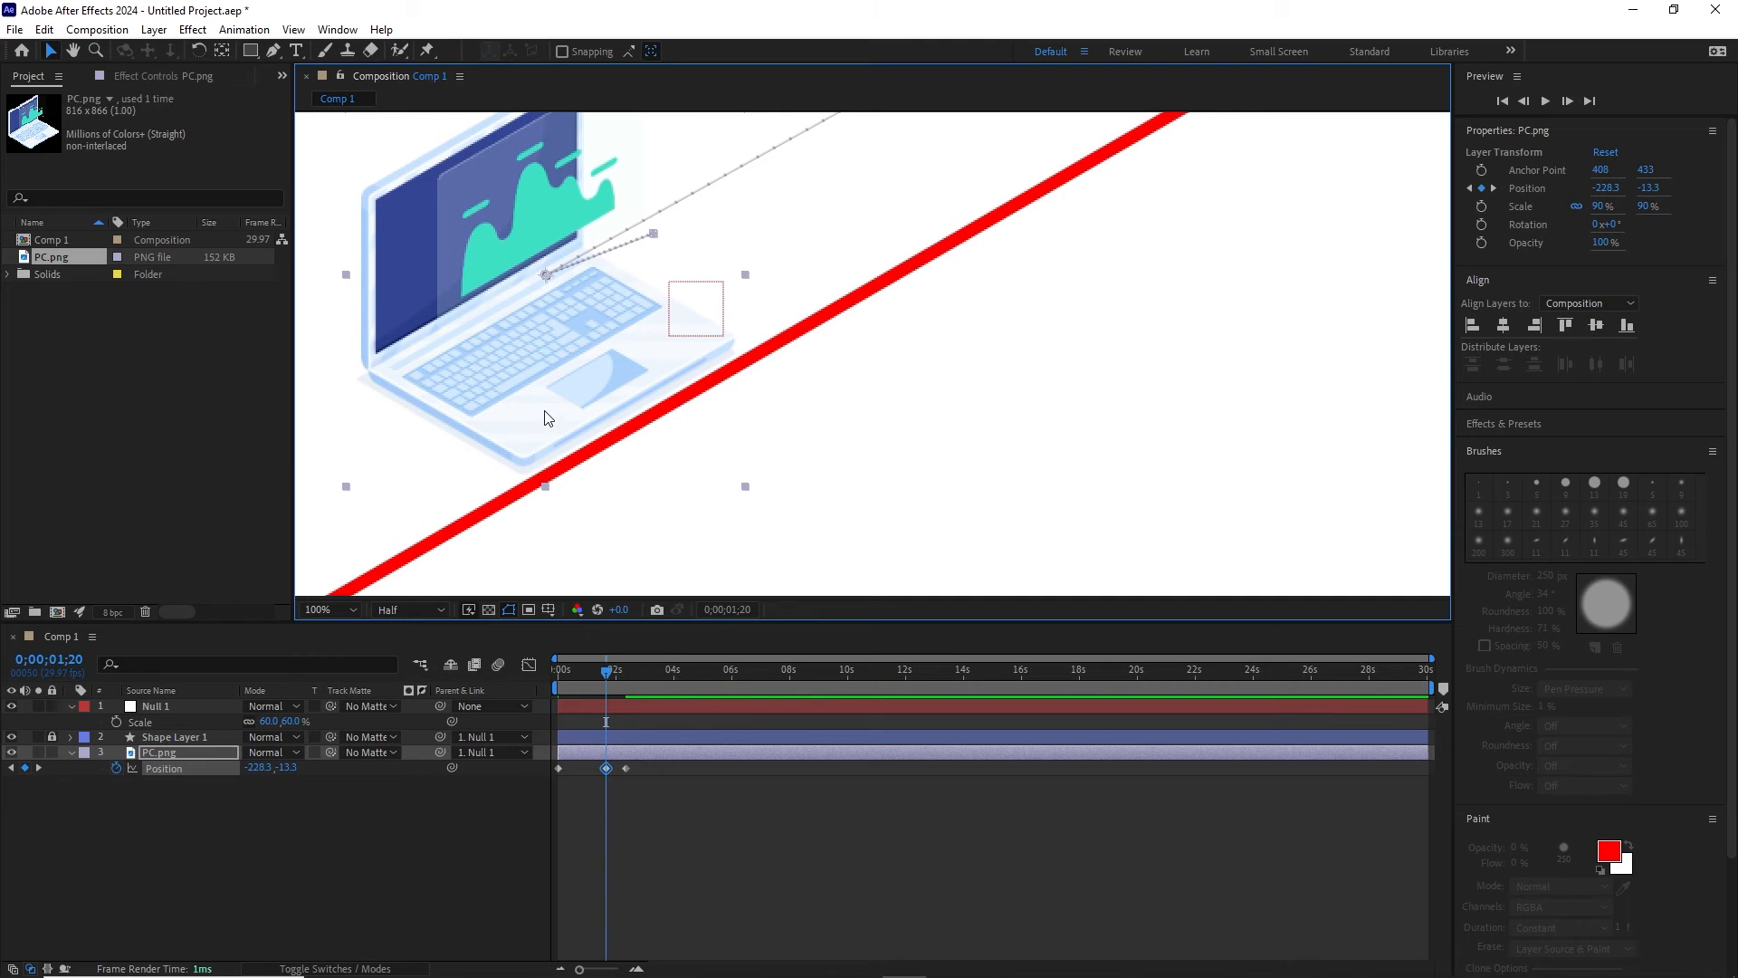
drag(543, 404, 529, 432)
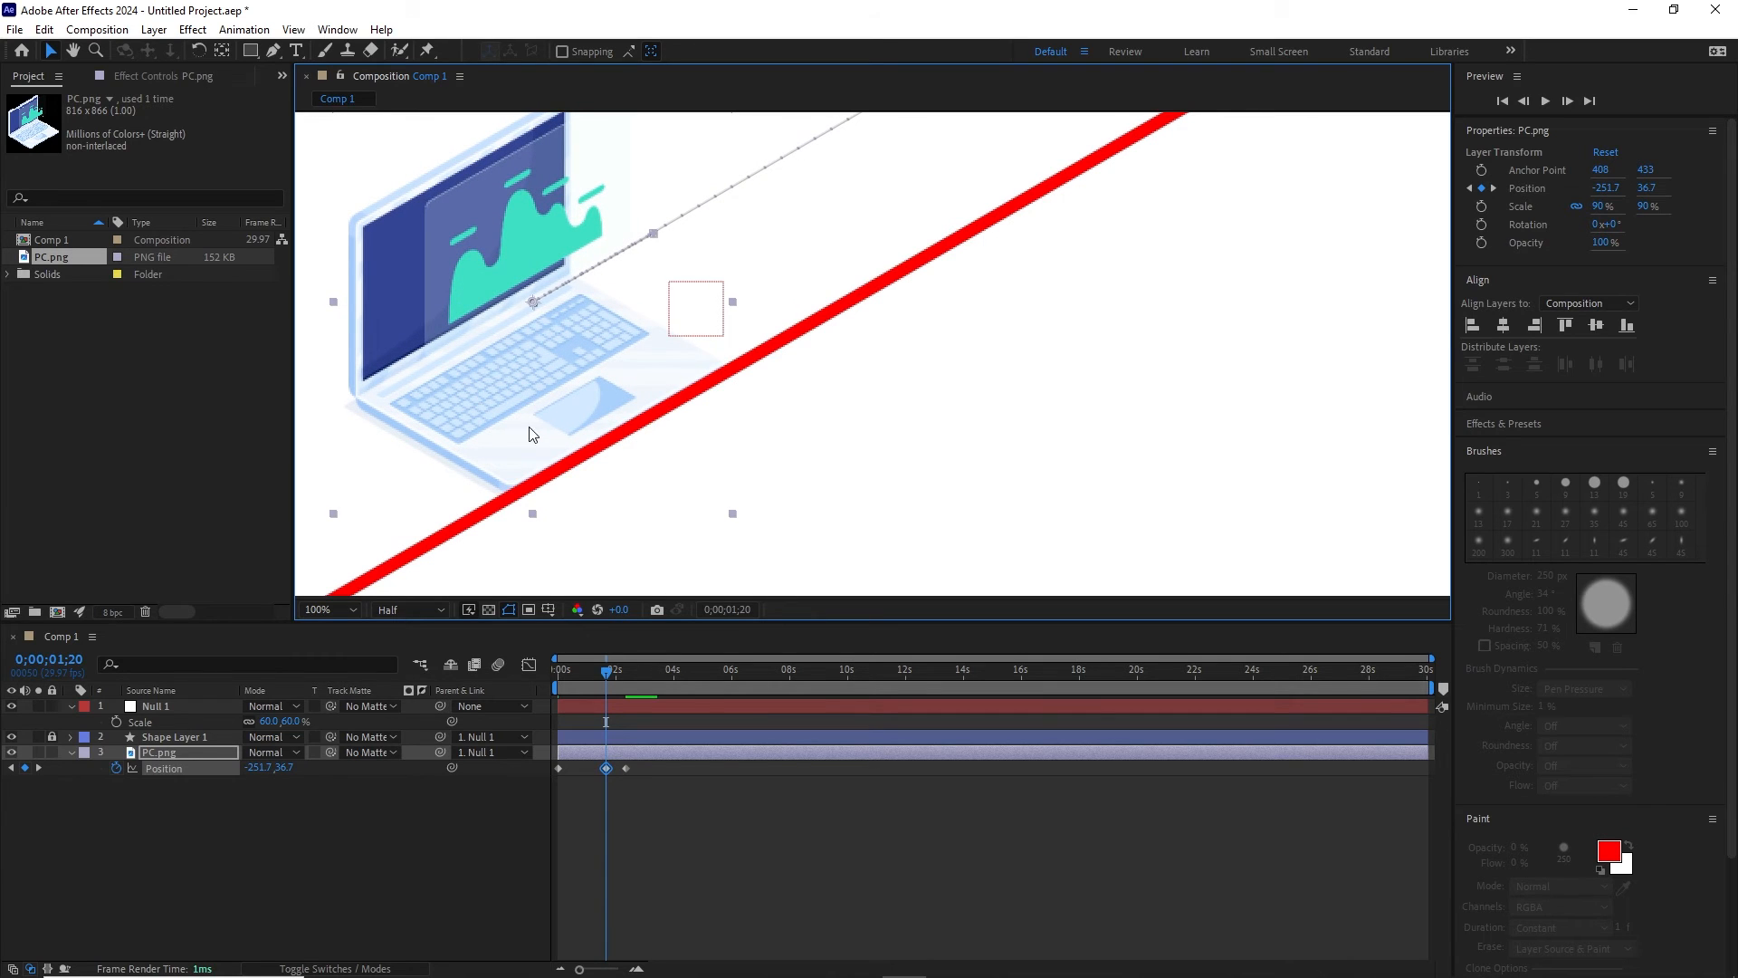
Step: Preview the laptop's slide-in animation from the start of the composition
drag(601, 678, 557, 681)
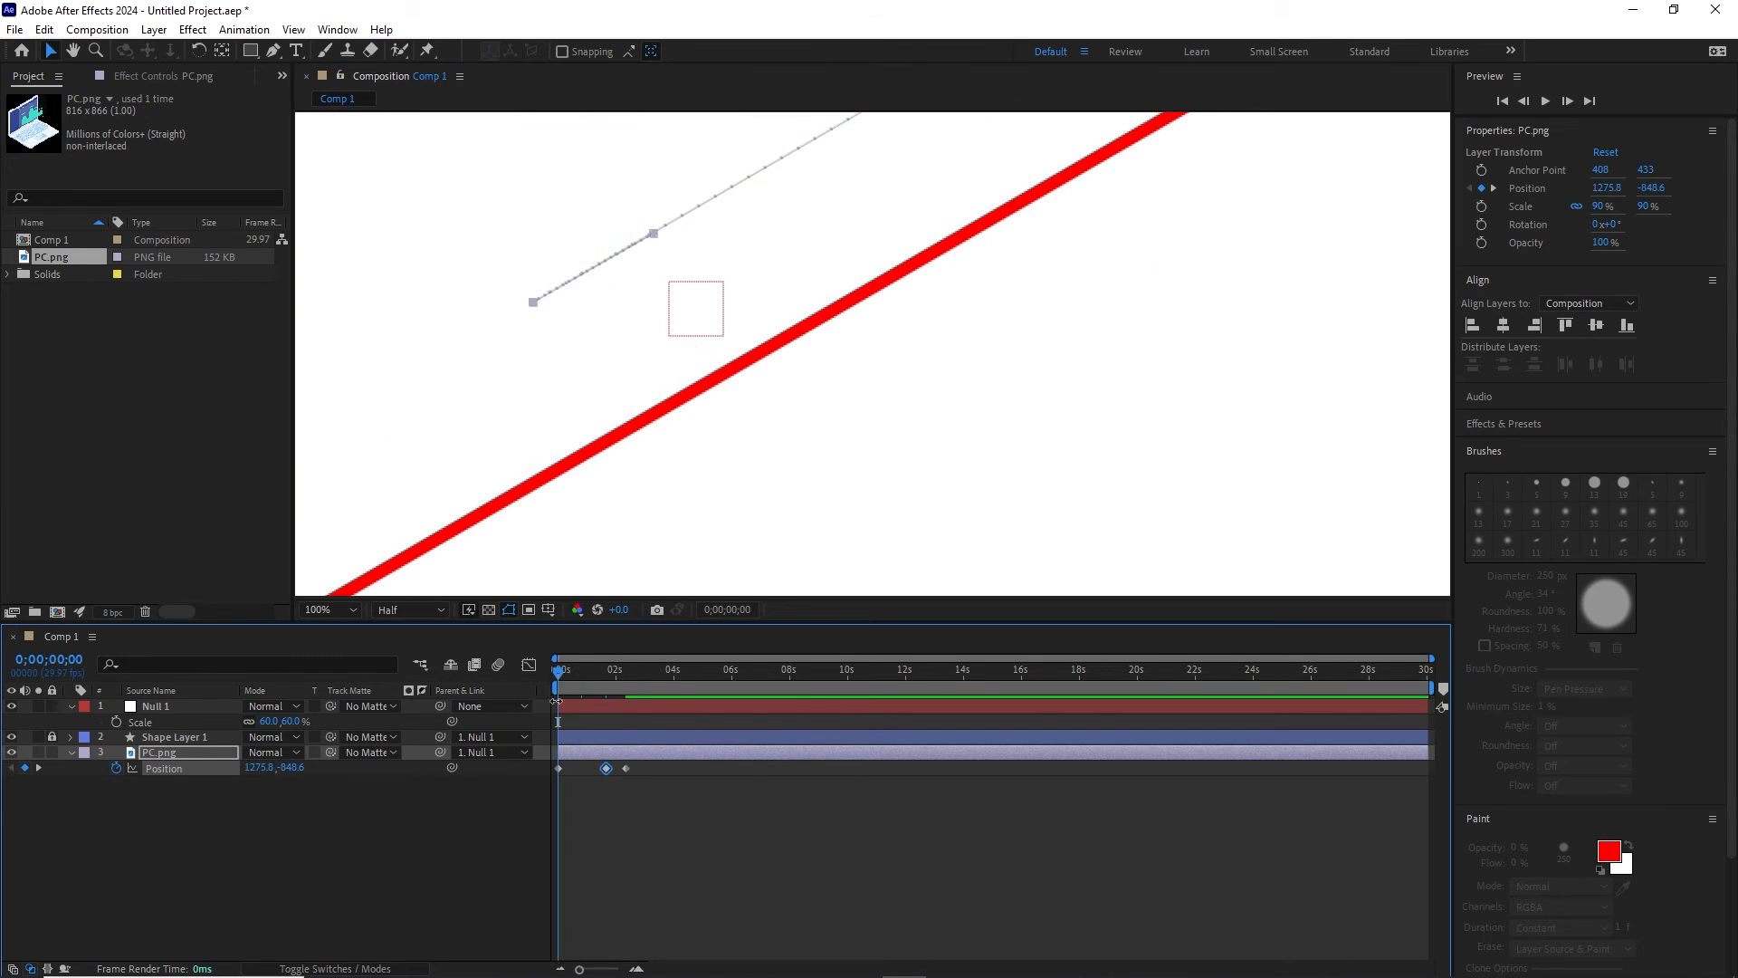
key(space)
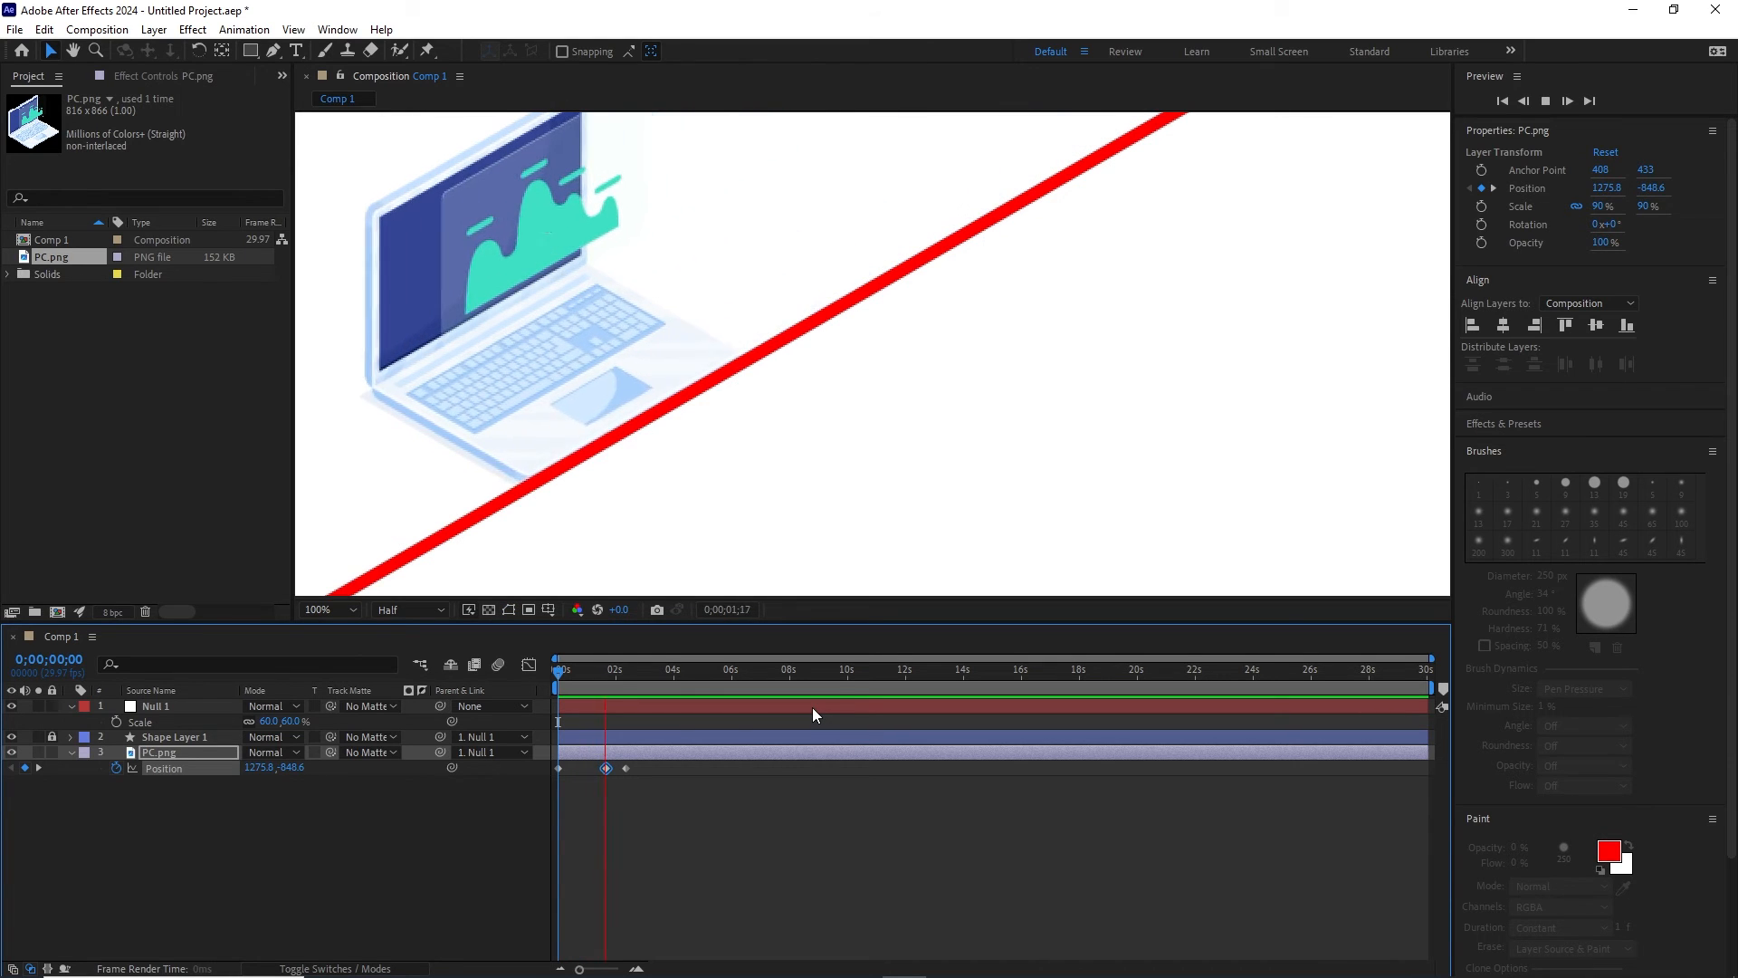
key(space)
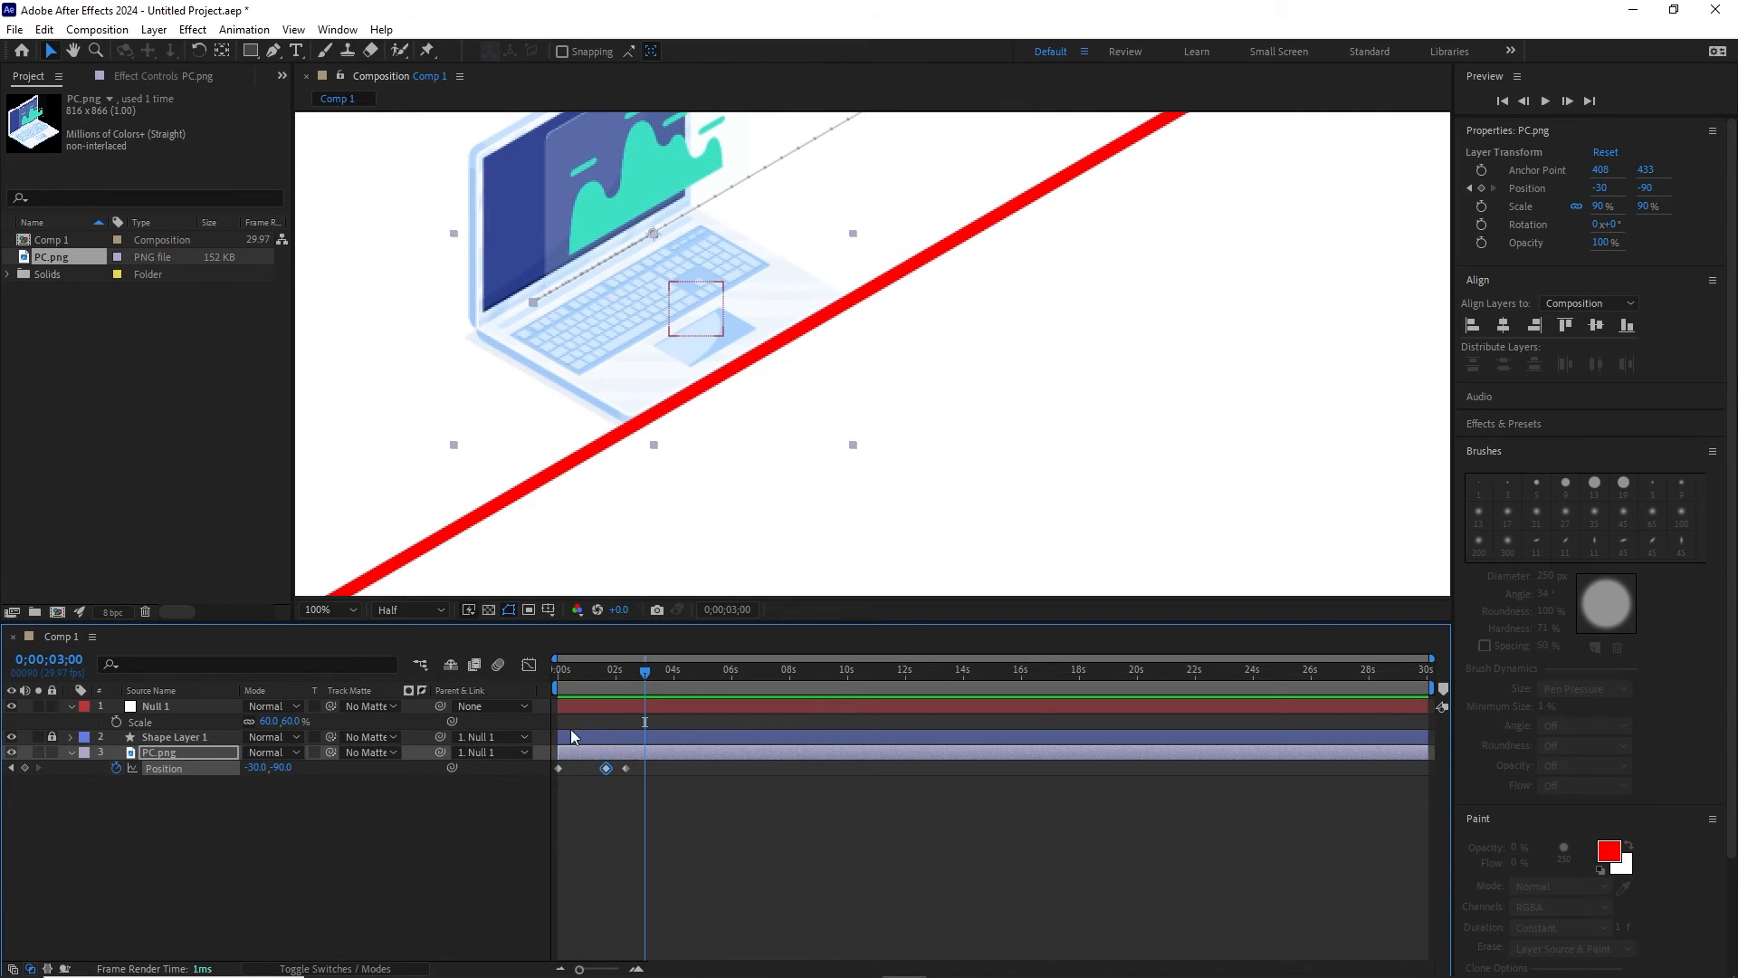
Step: Set Null 1's Scale to 100% and delete the null layer
click(161, 708)
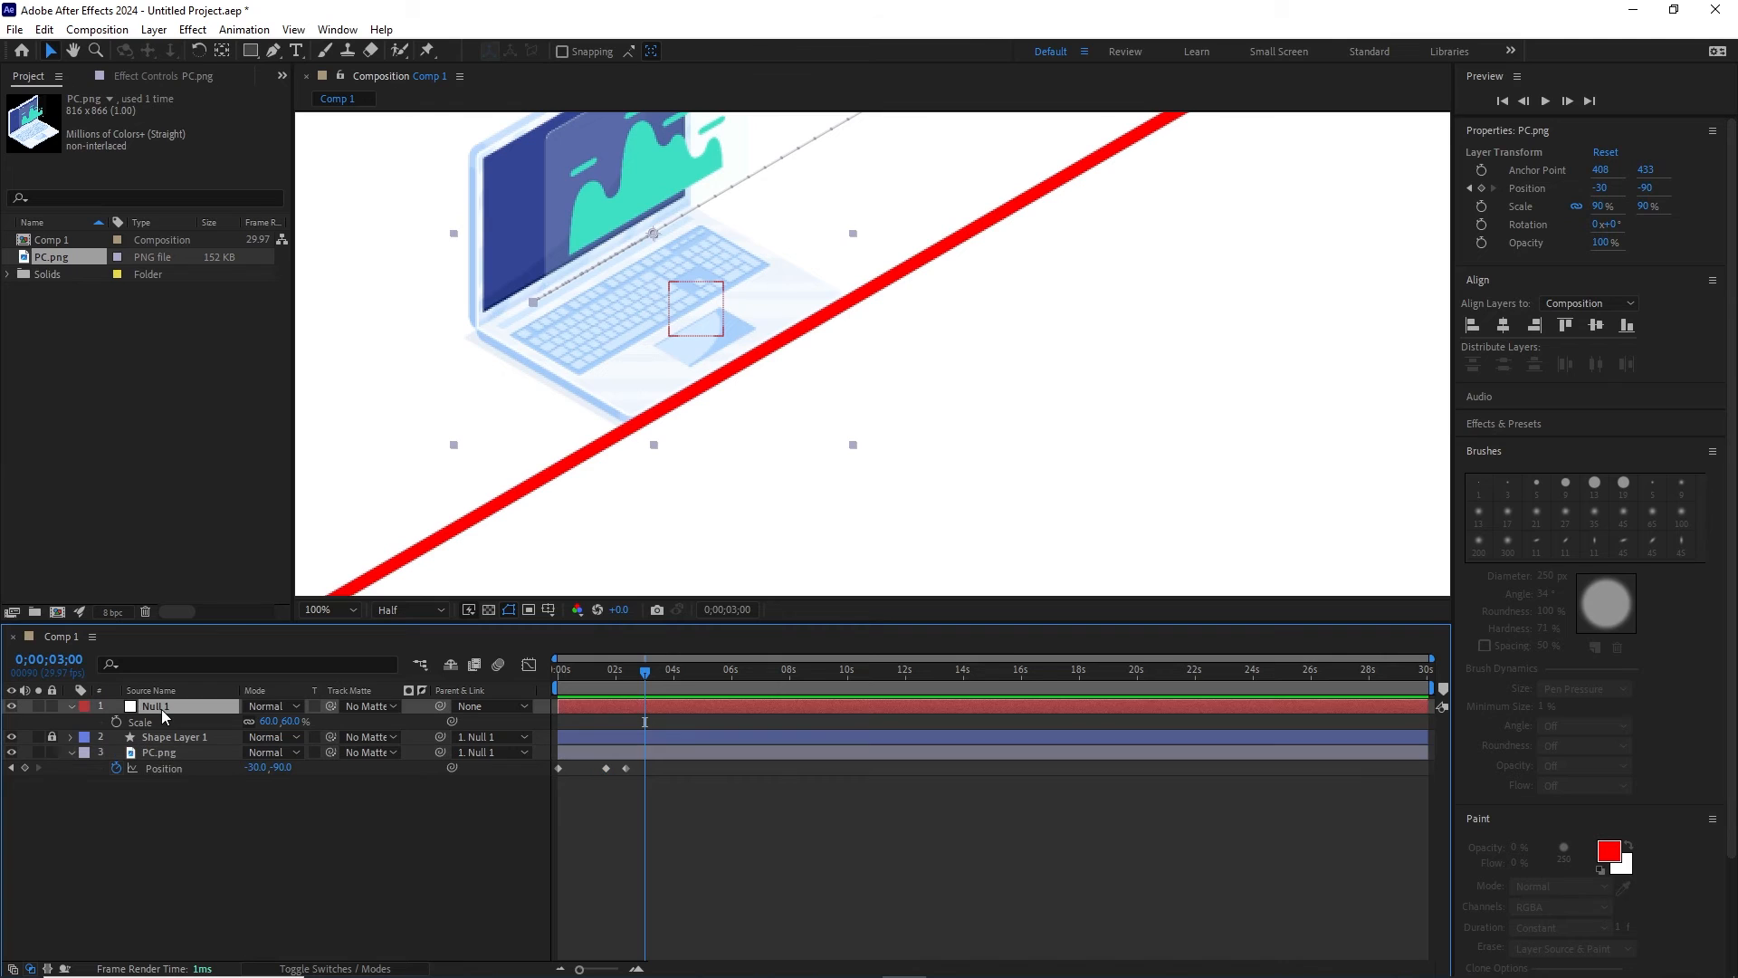
click(295, 723)
text(1)
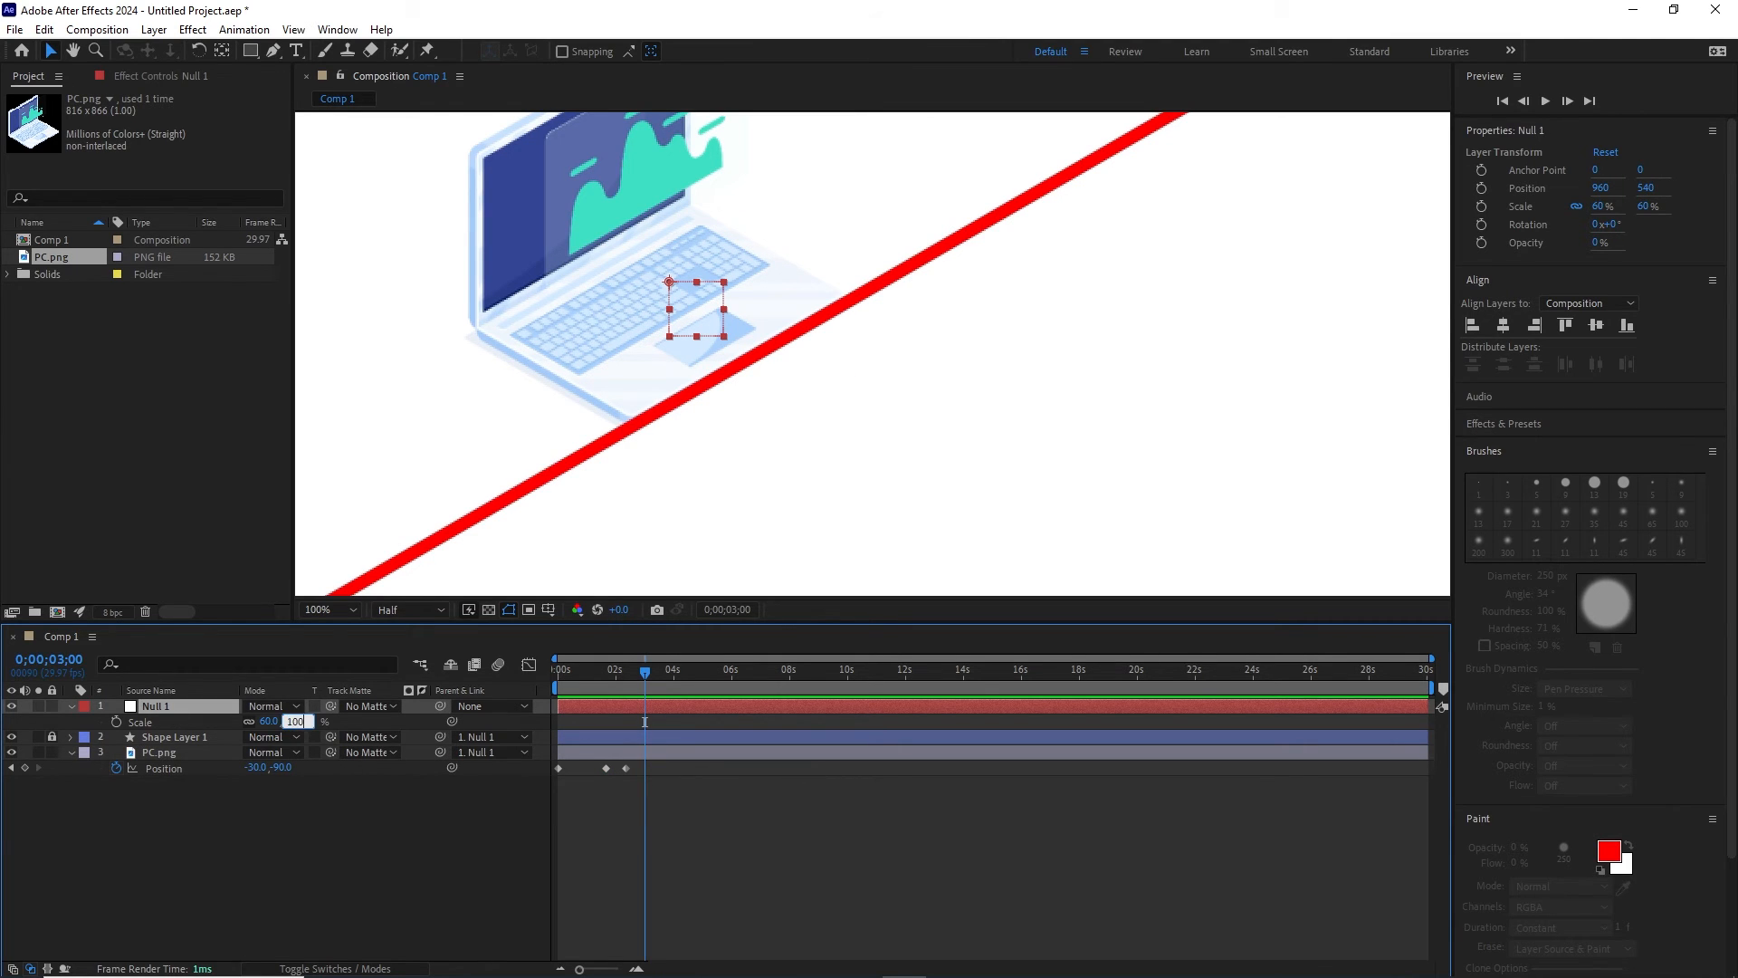
text(00)
key(Return)
click(209, 904)
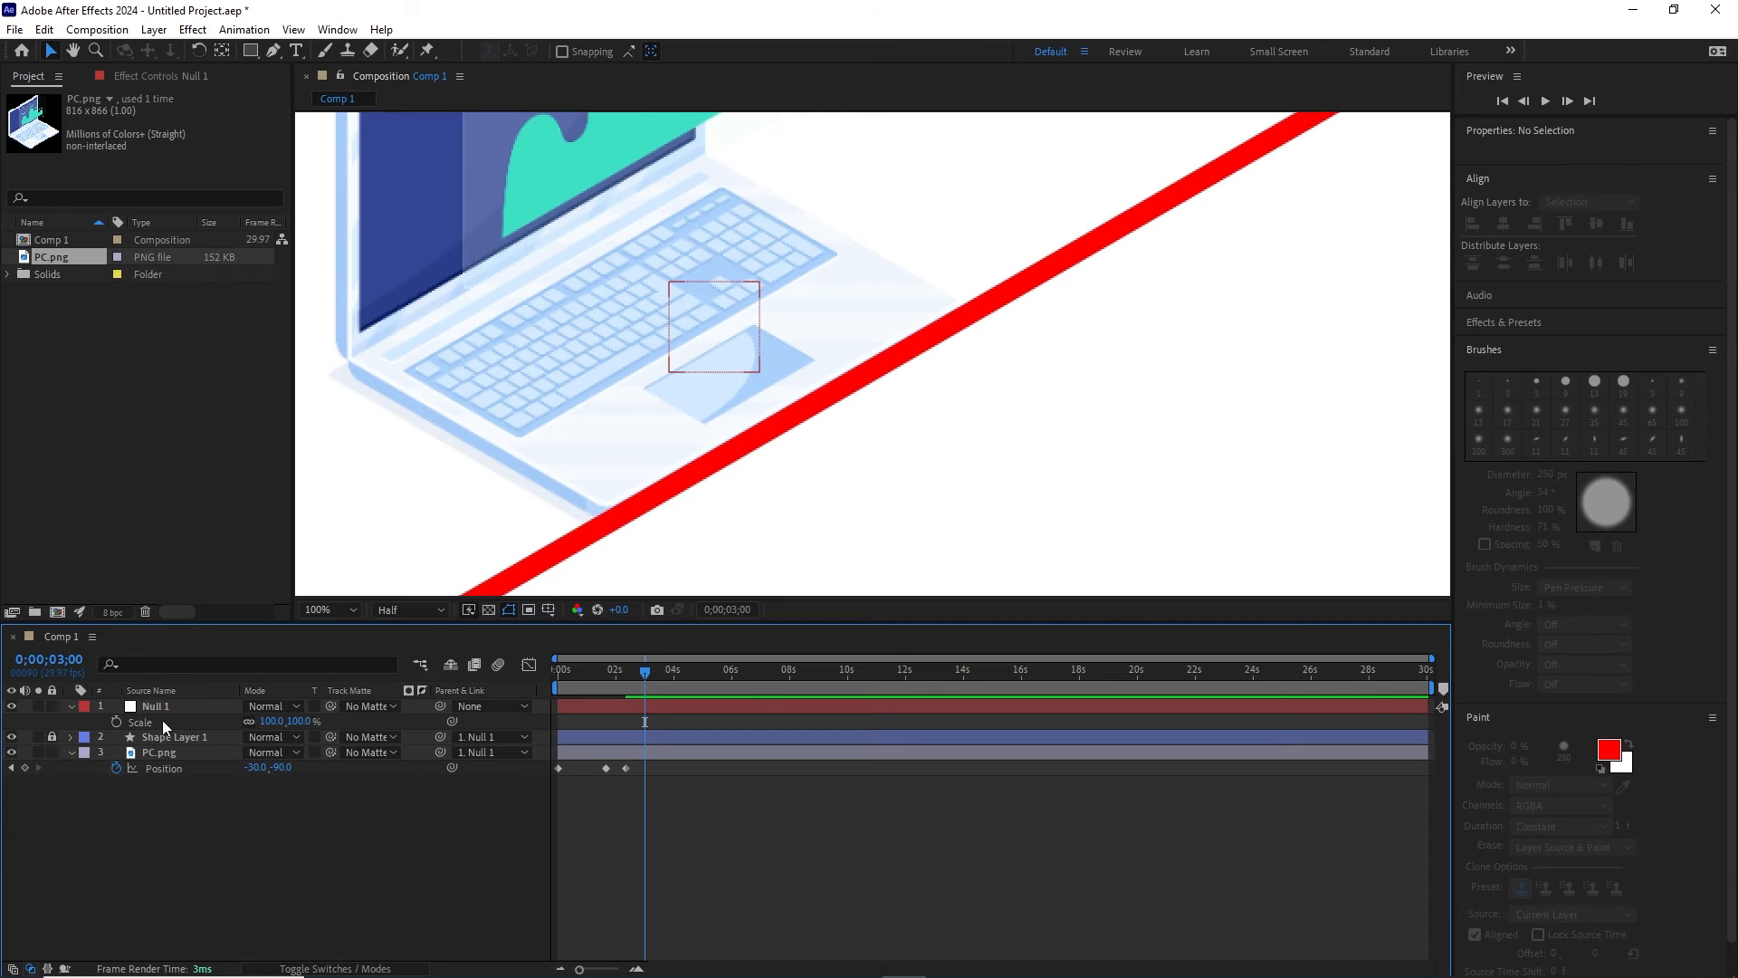
click(154, 707)
key(Delete)
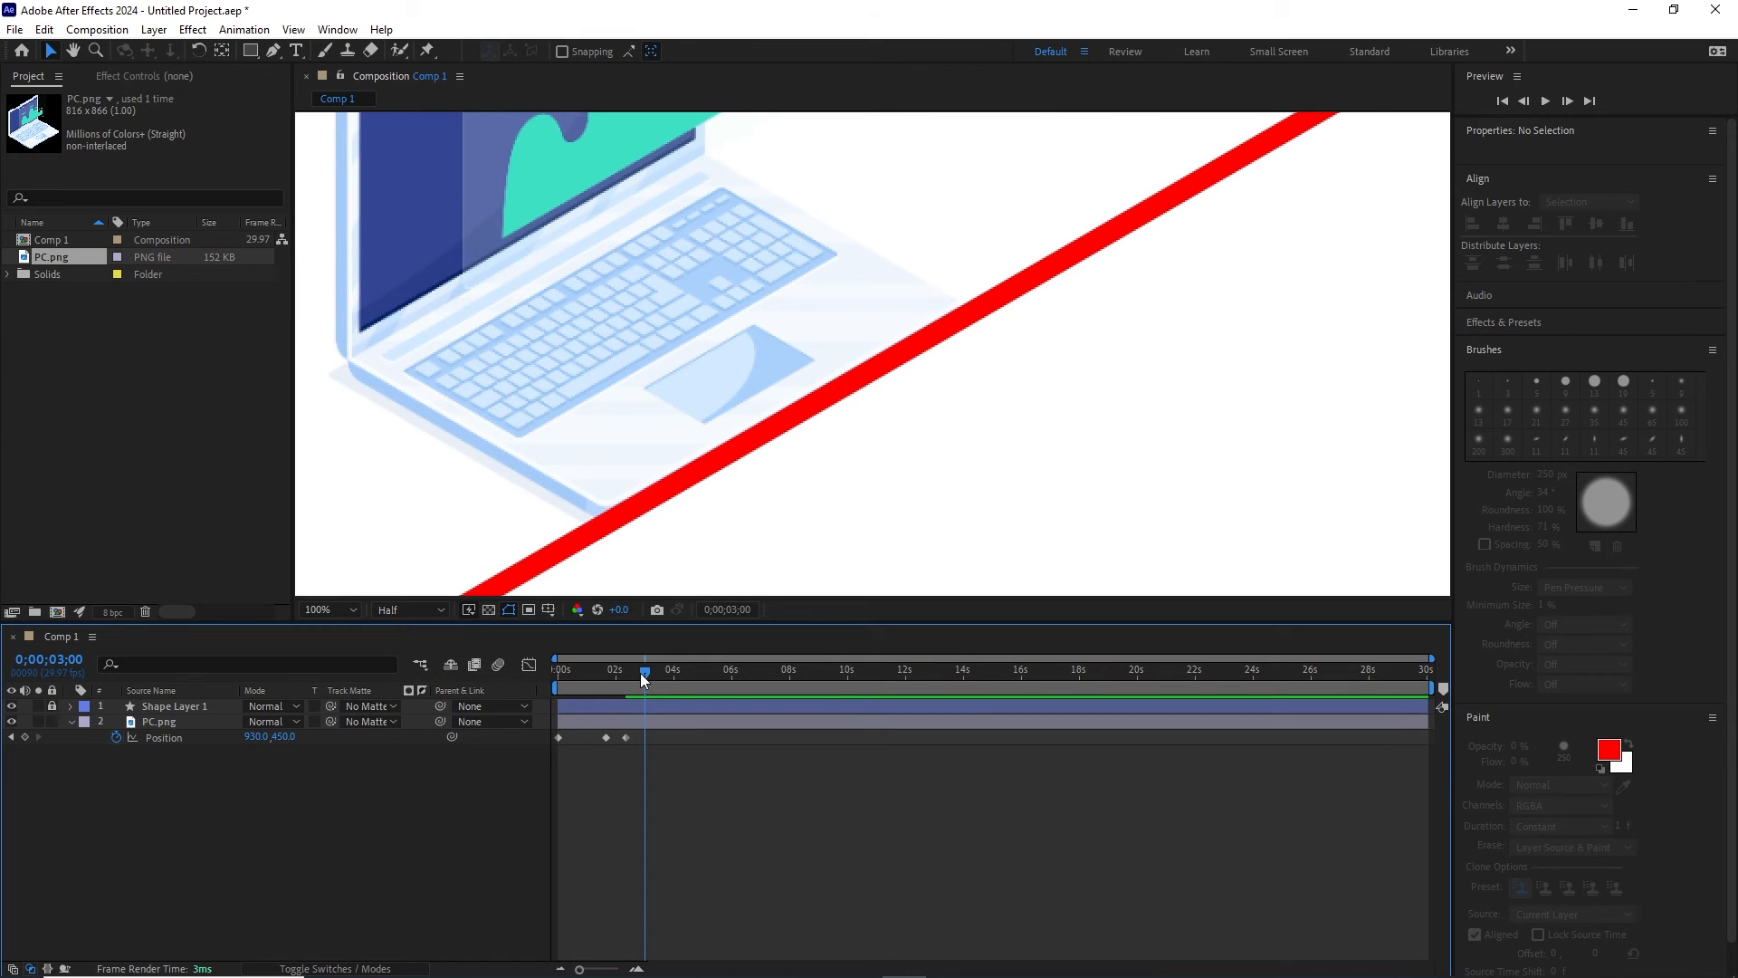
Step: Unlock Shape Layer 1, the red guide line, and delete it
drag(639, 672, 605, 681)
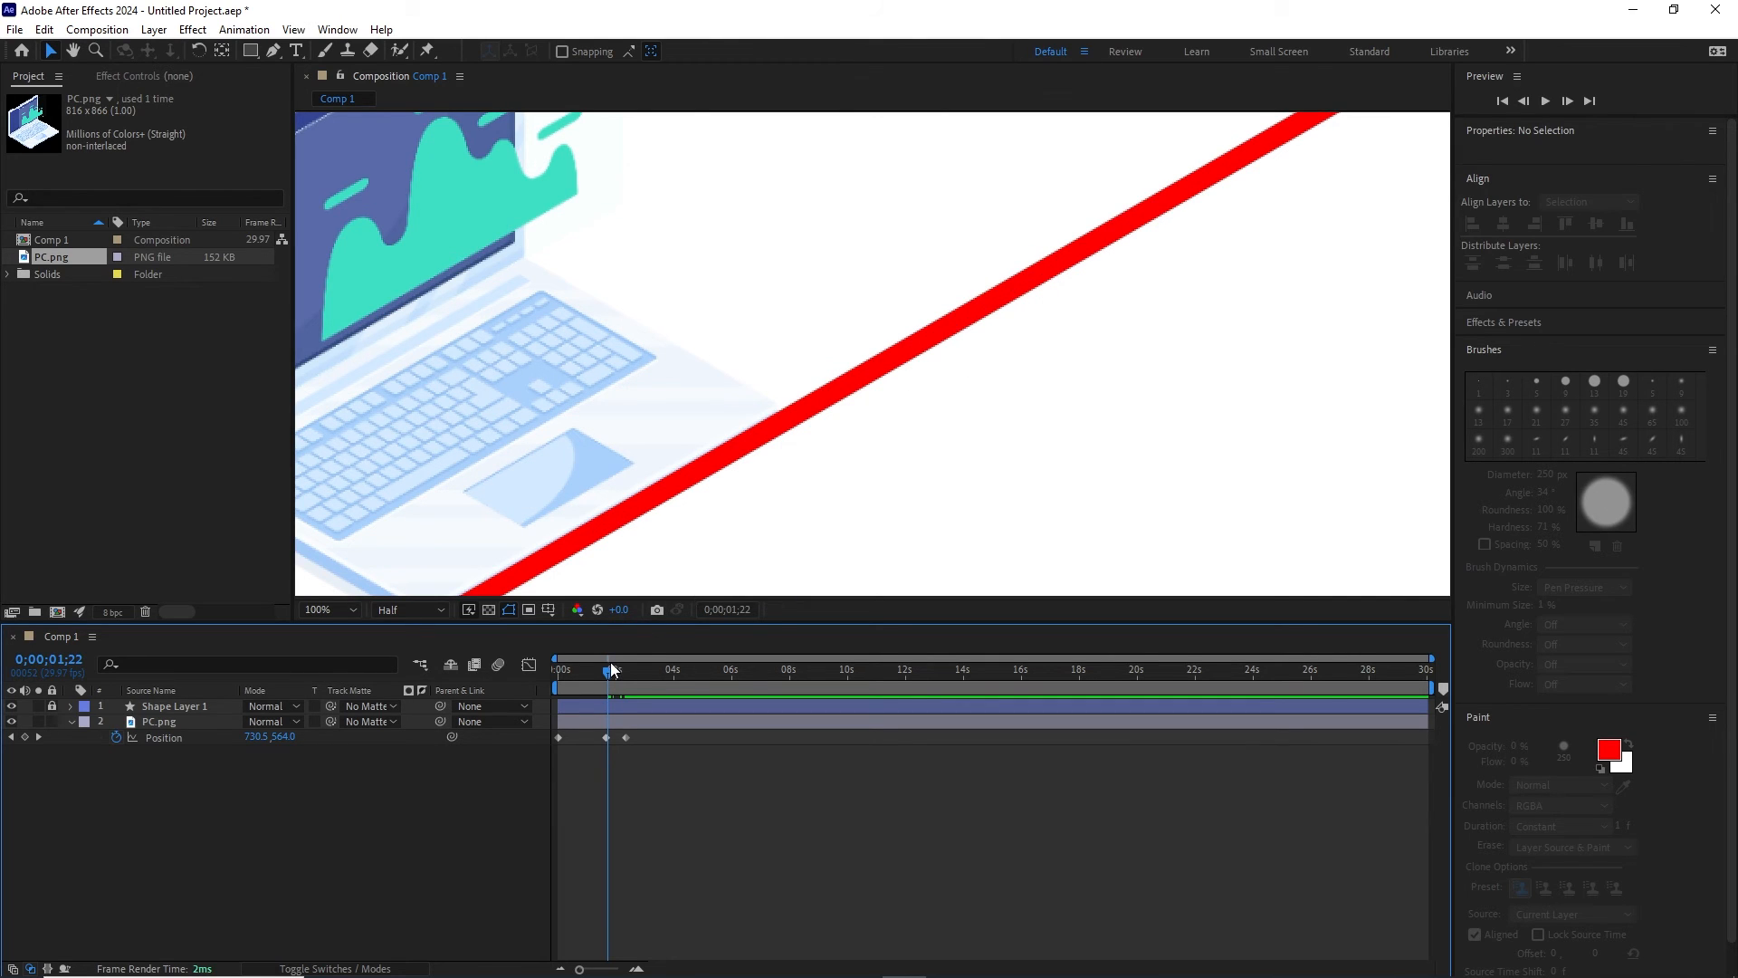
drag(611, 669, 607, 669)
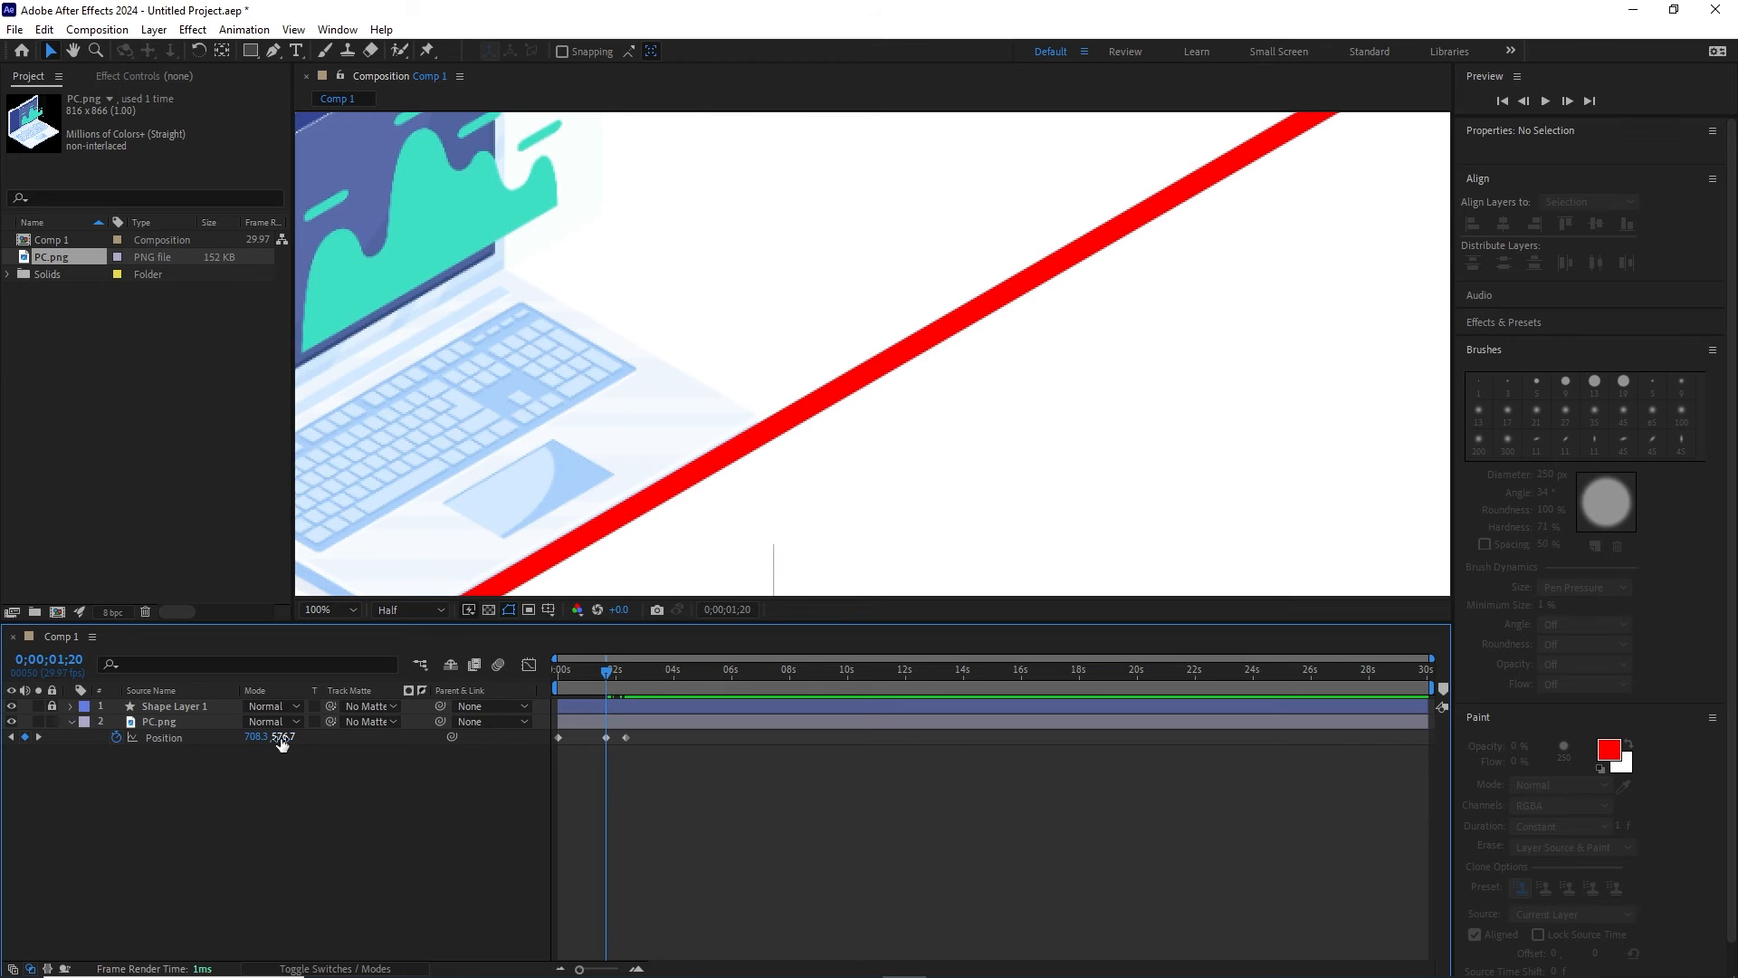
click(174, 706)
click(84, 706)
click(163, 712)
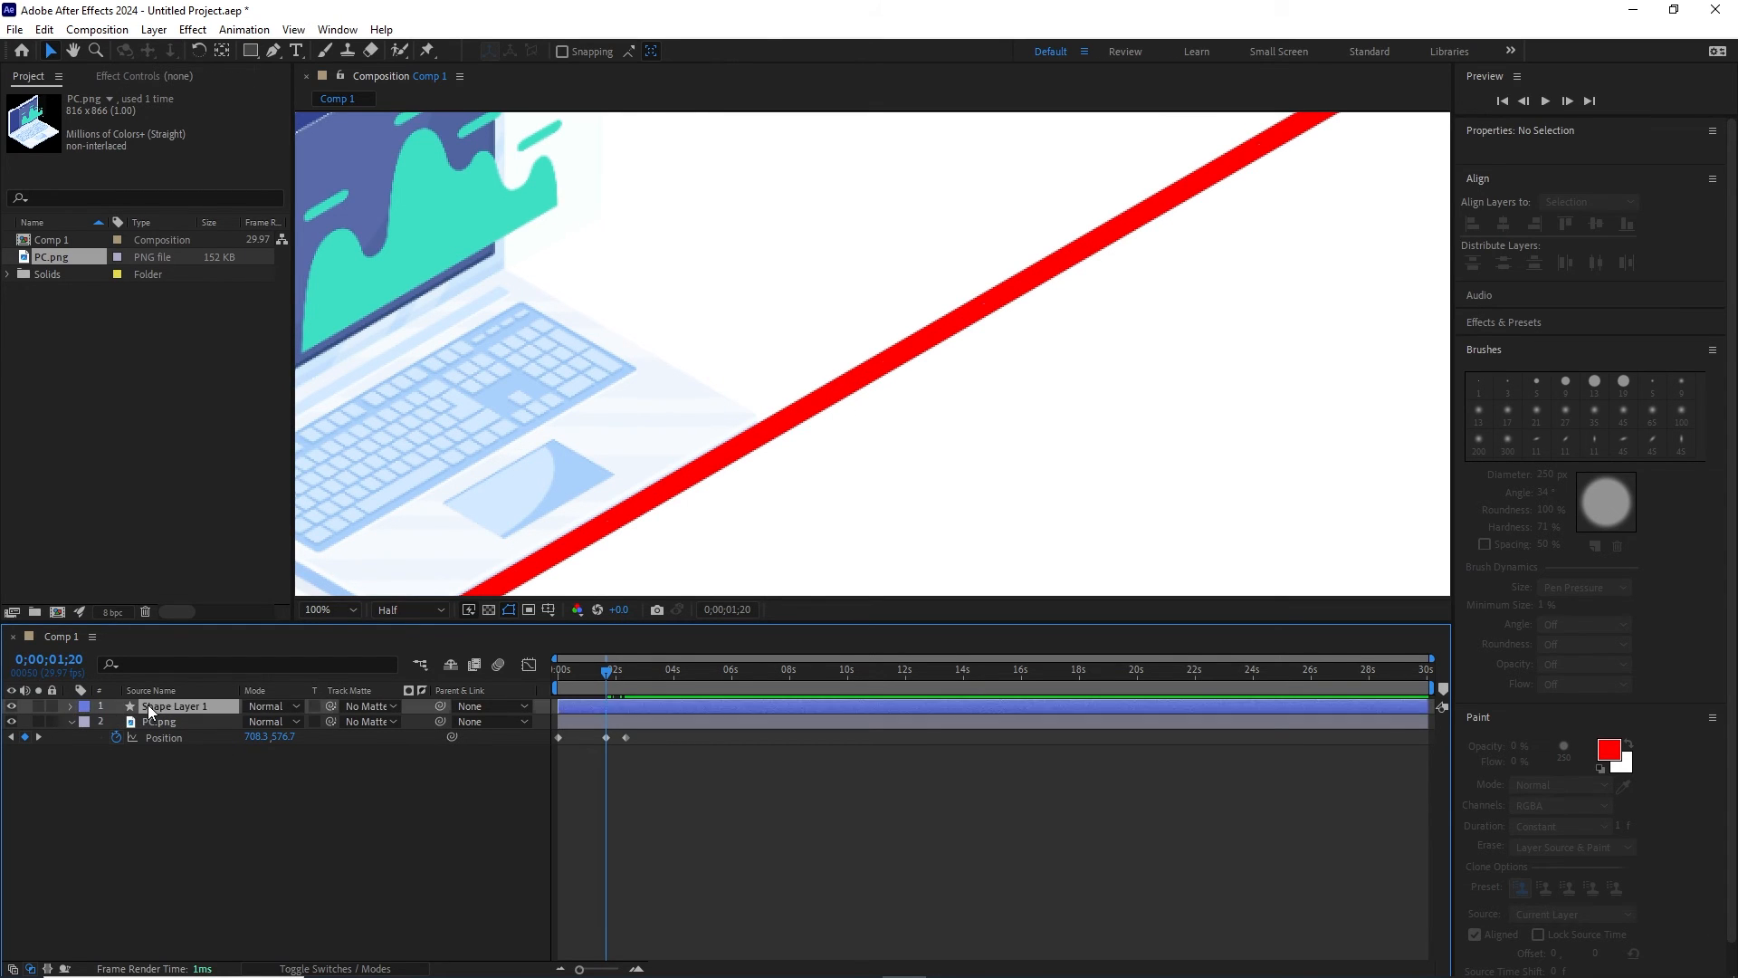
key(Delete)
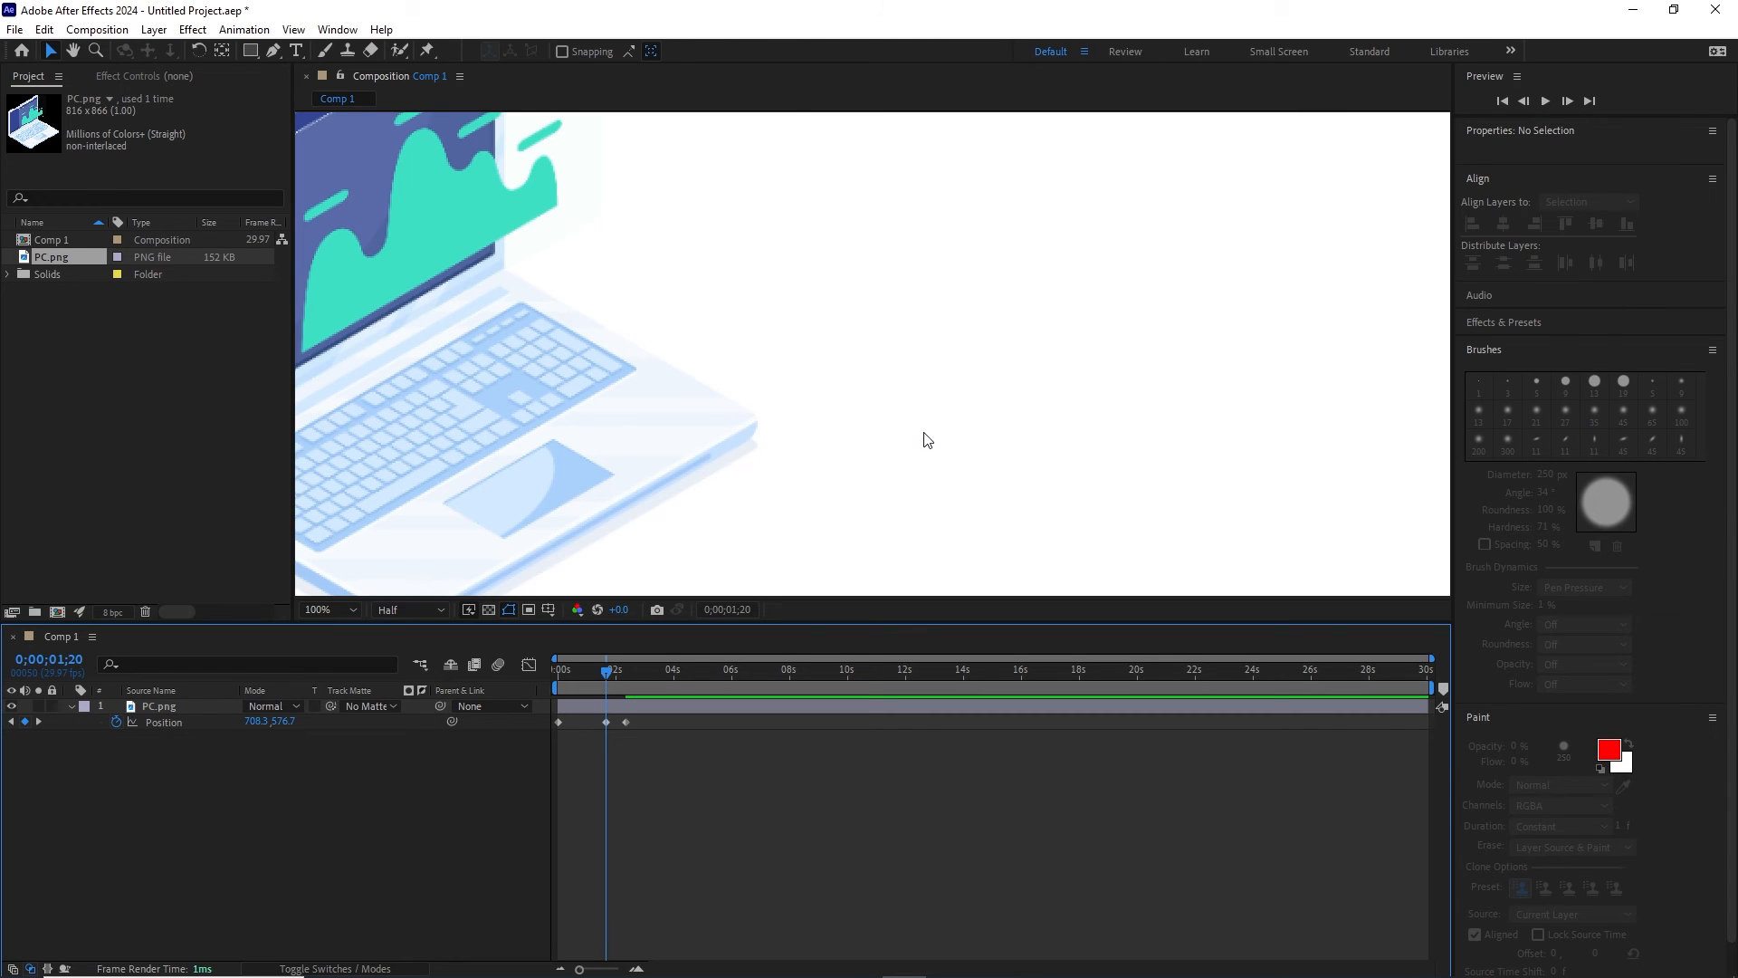
scroll(923, 438, down, 2)
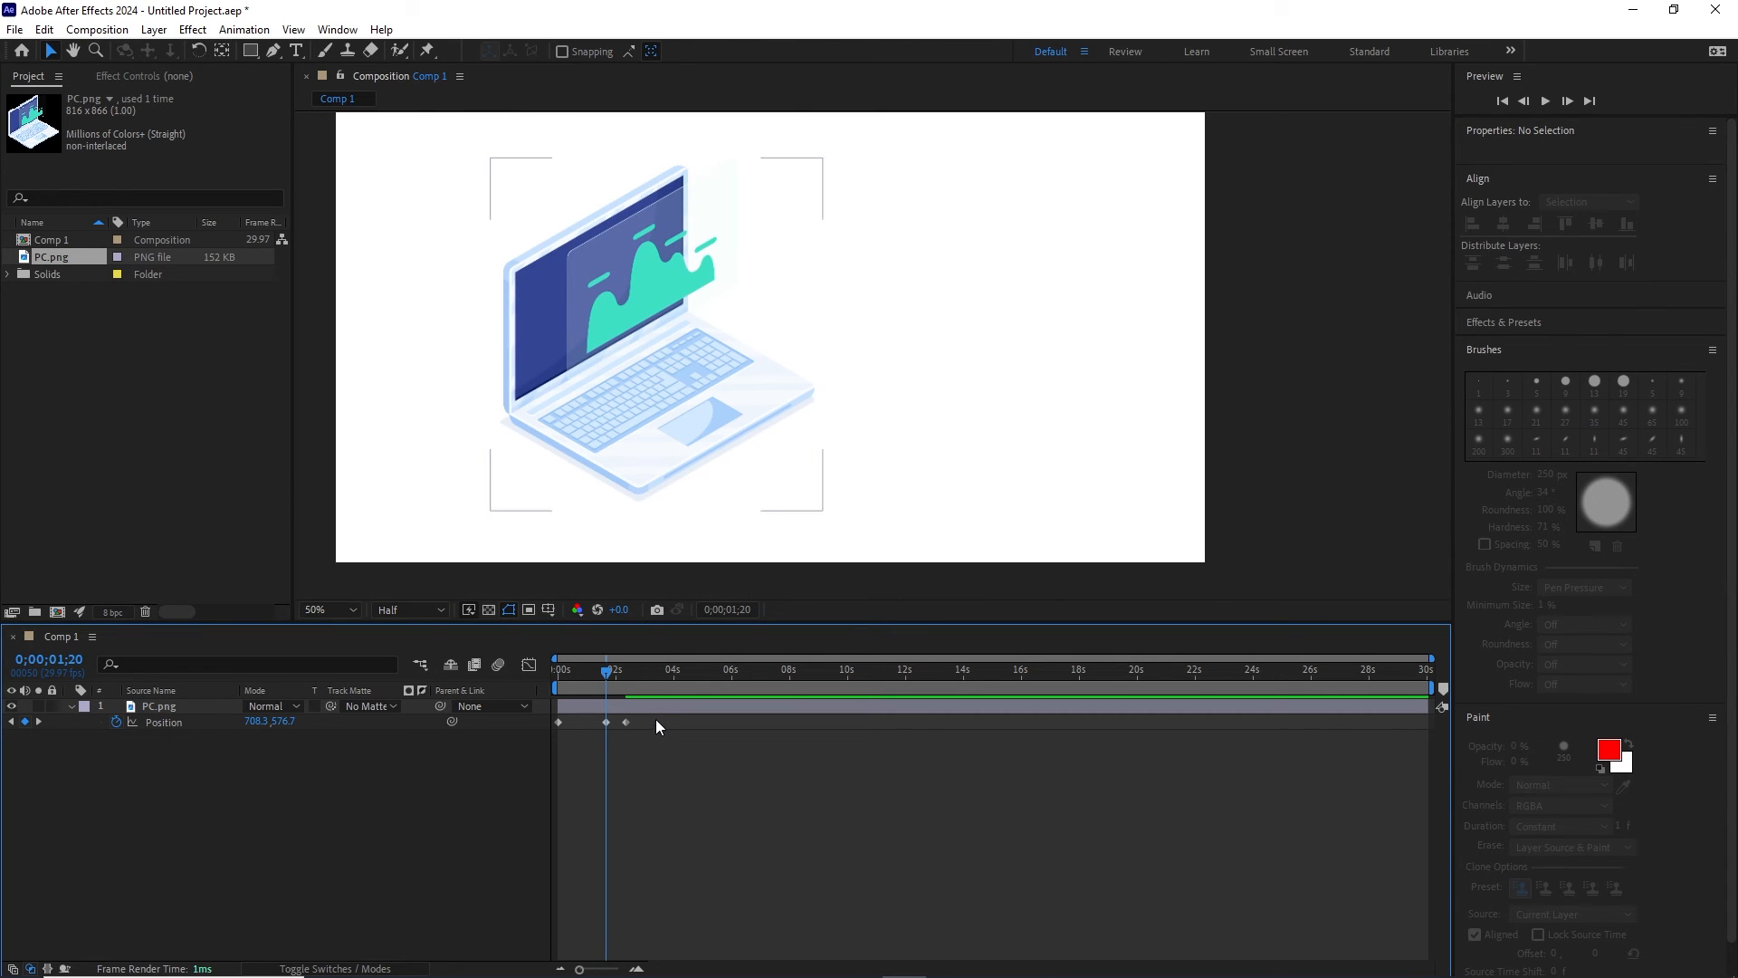
Step: Apply Easy Ease to all three Position keyframes of PC.png
drag(656, 719, 557, 733)
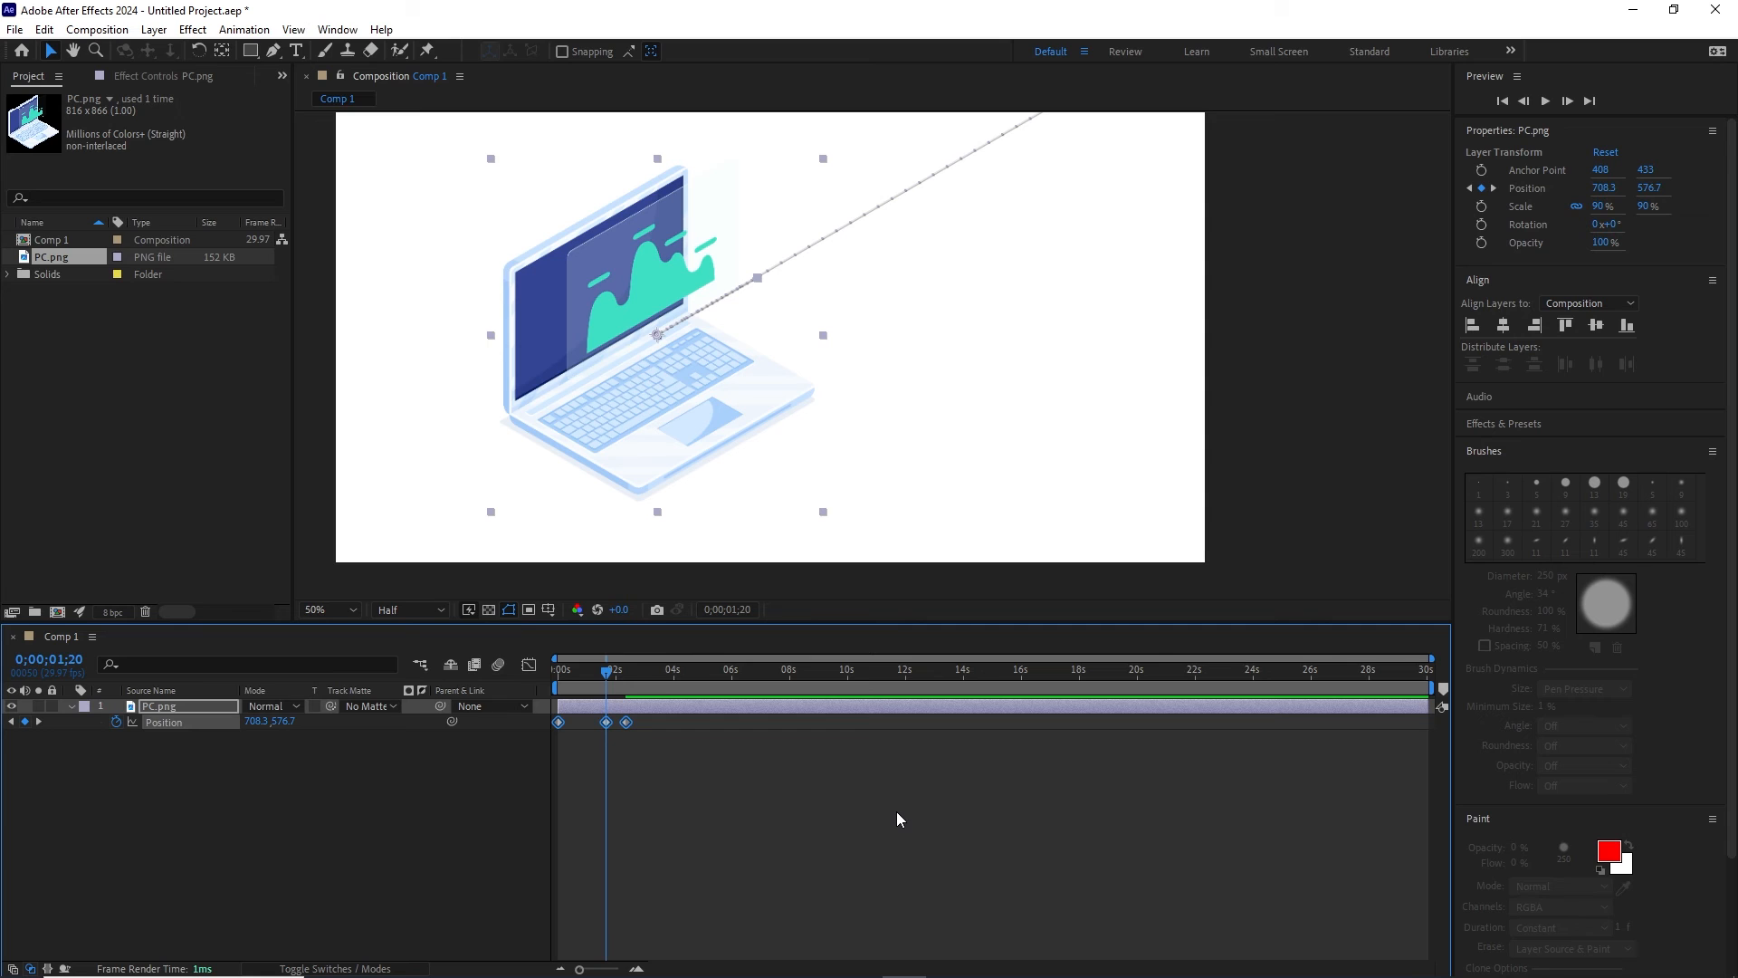
right_click(626, 722)
mouse_move(803, 722)
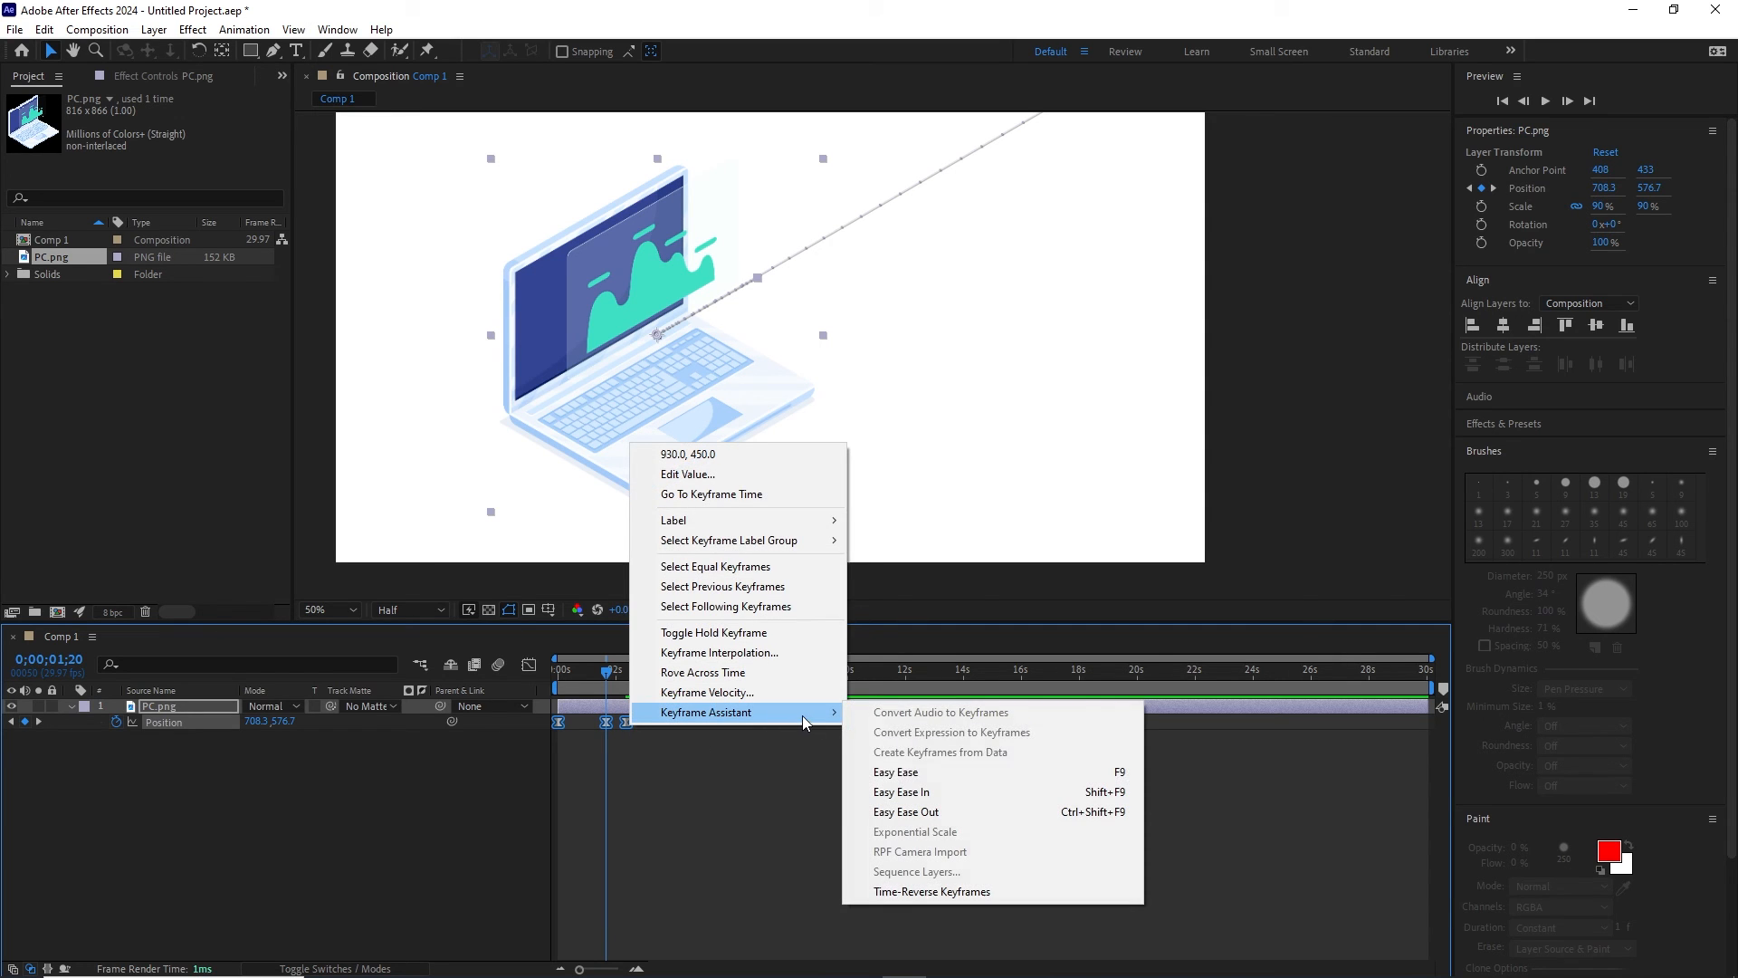
click(901, 771)
click(704, 808)
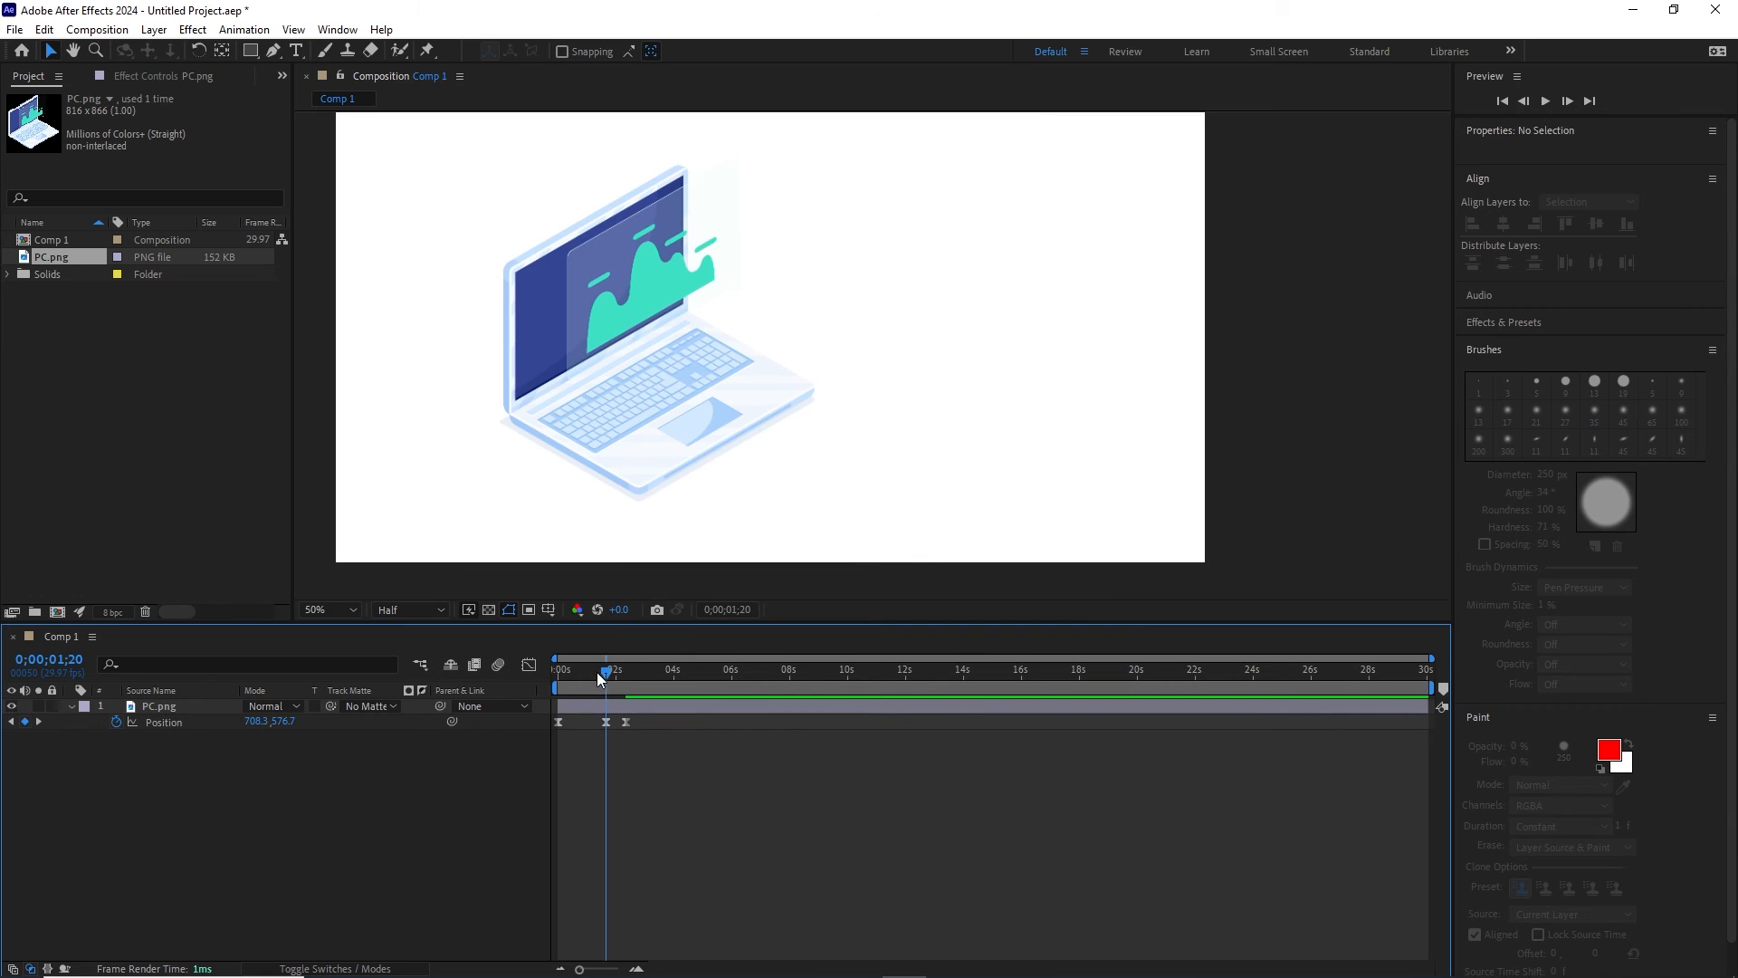
Step: Preview the eased laptop slide-in from the start of the composition
key(Home)
key(space)
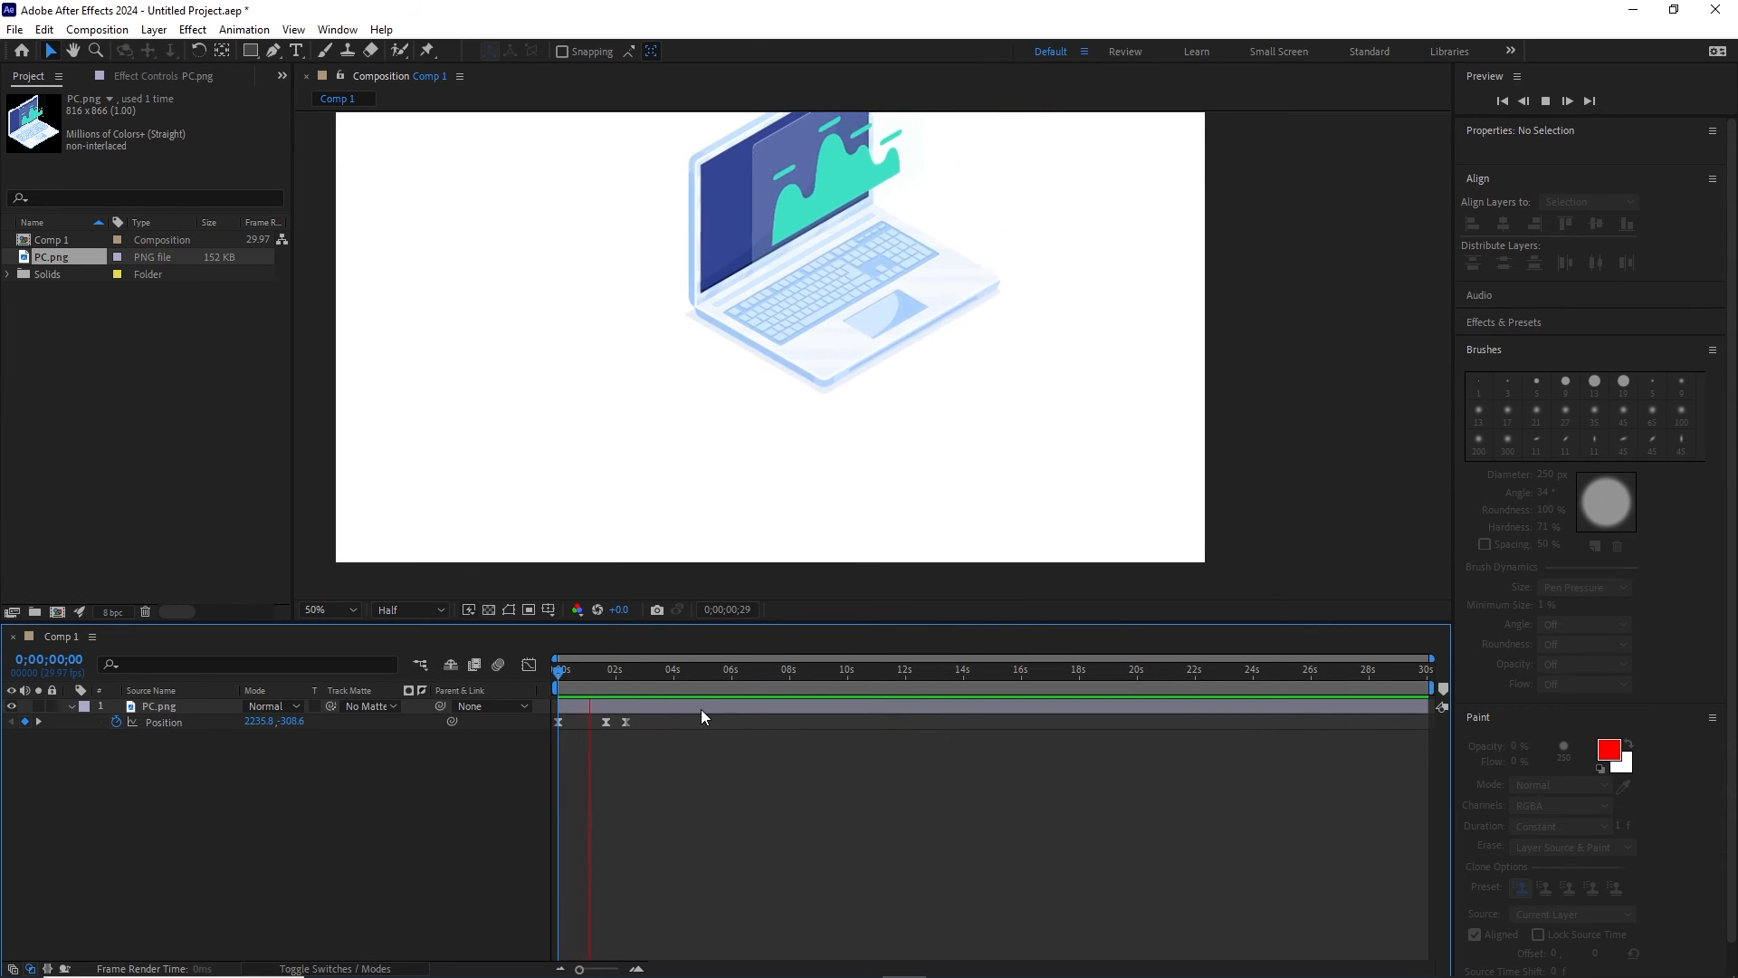
key(space)
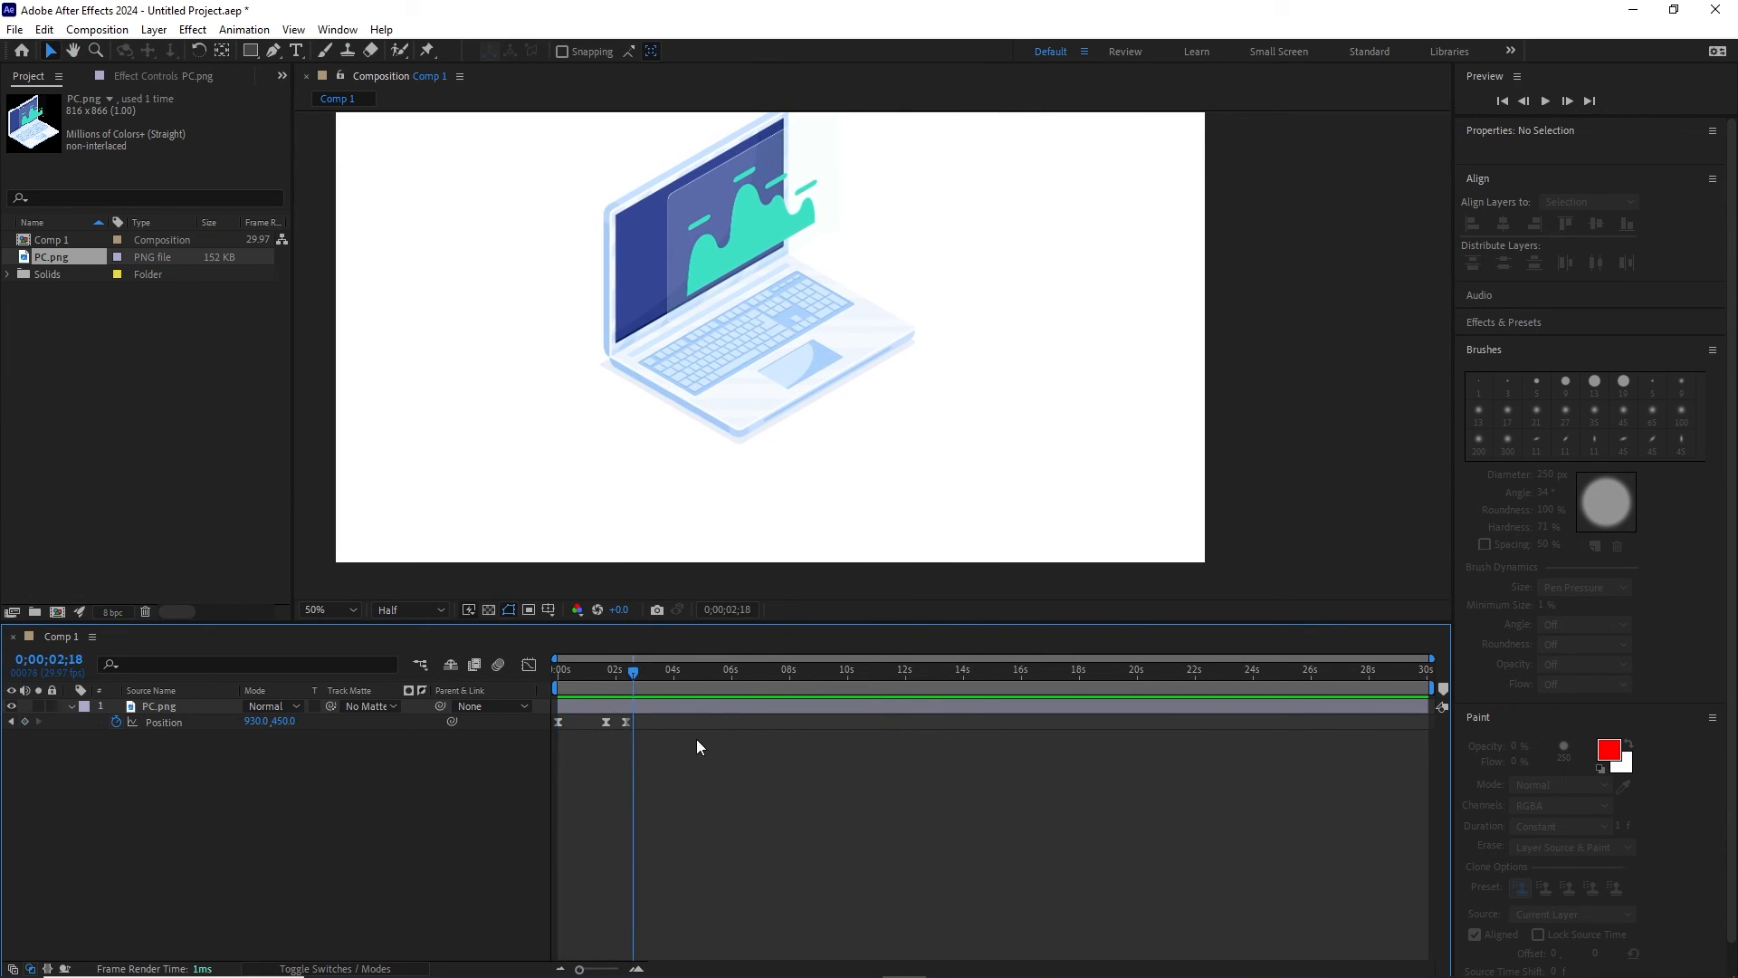
Step: Move the second Position keyframe to about 0;00;01;06 and the third to about 0;00;01;21 to speed up the slide
click(638, 968)
click(638, 968)
click(638, 968)
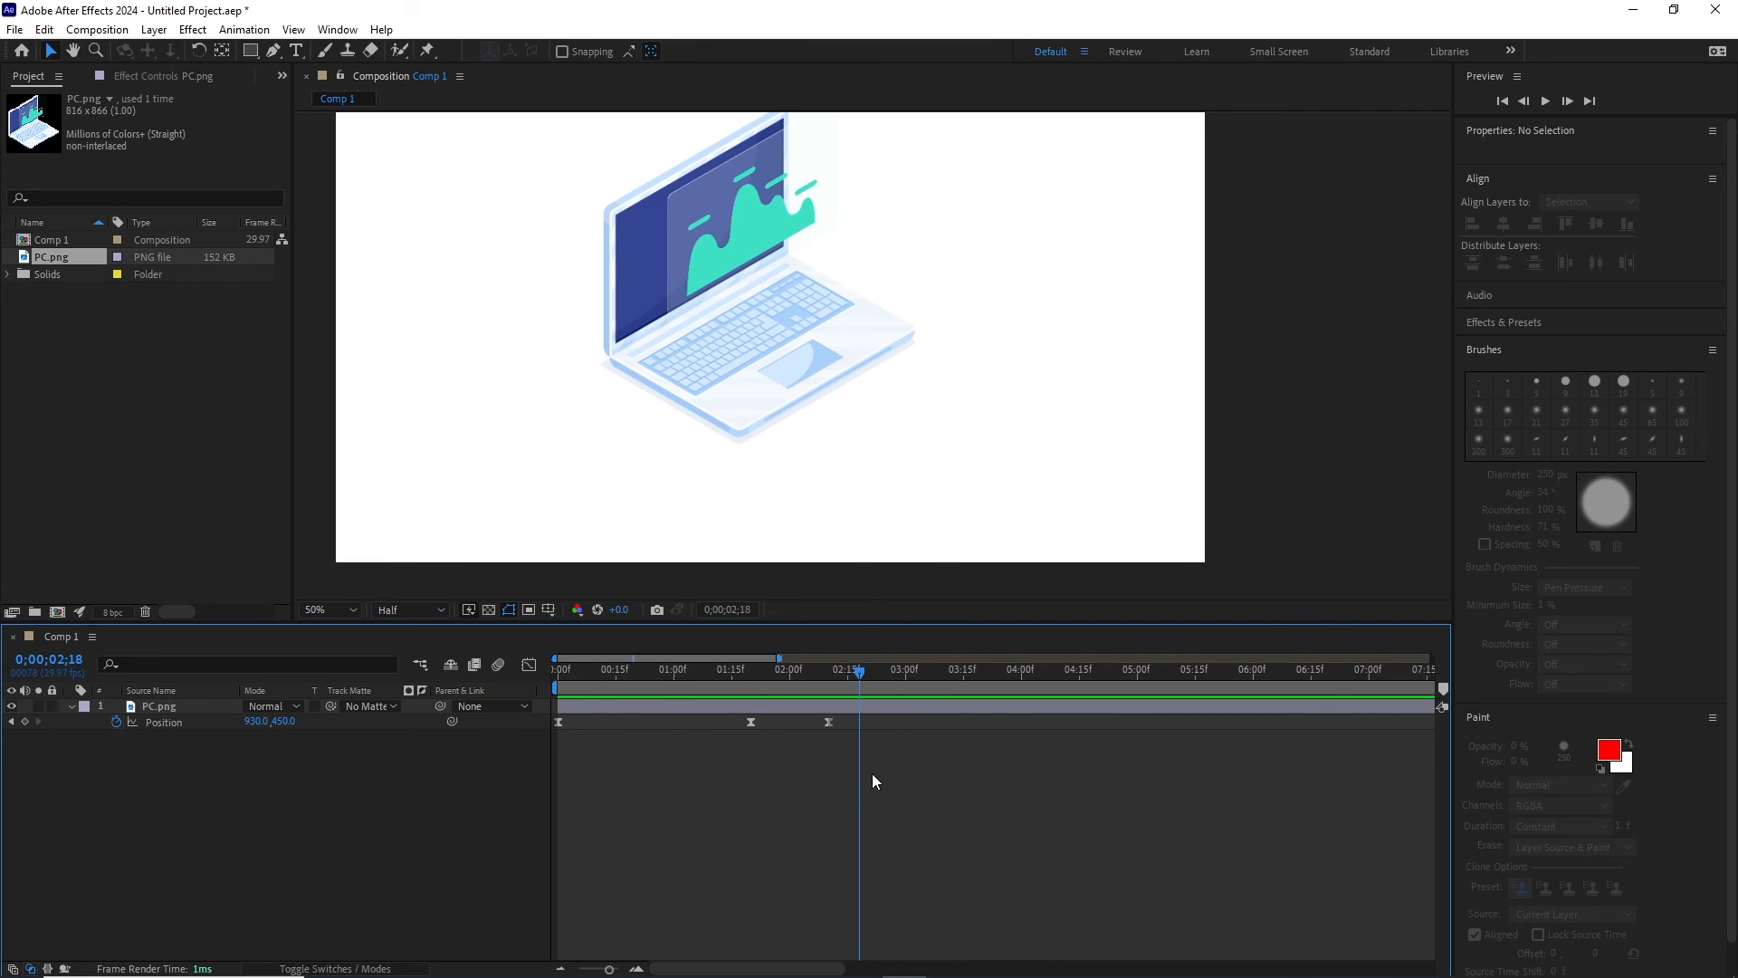
drag(887, 712, 763, 730)
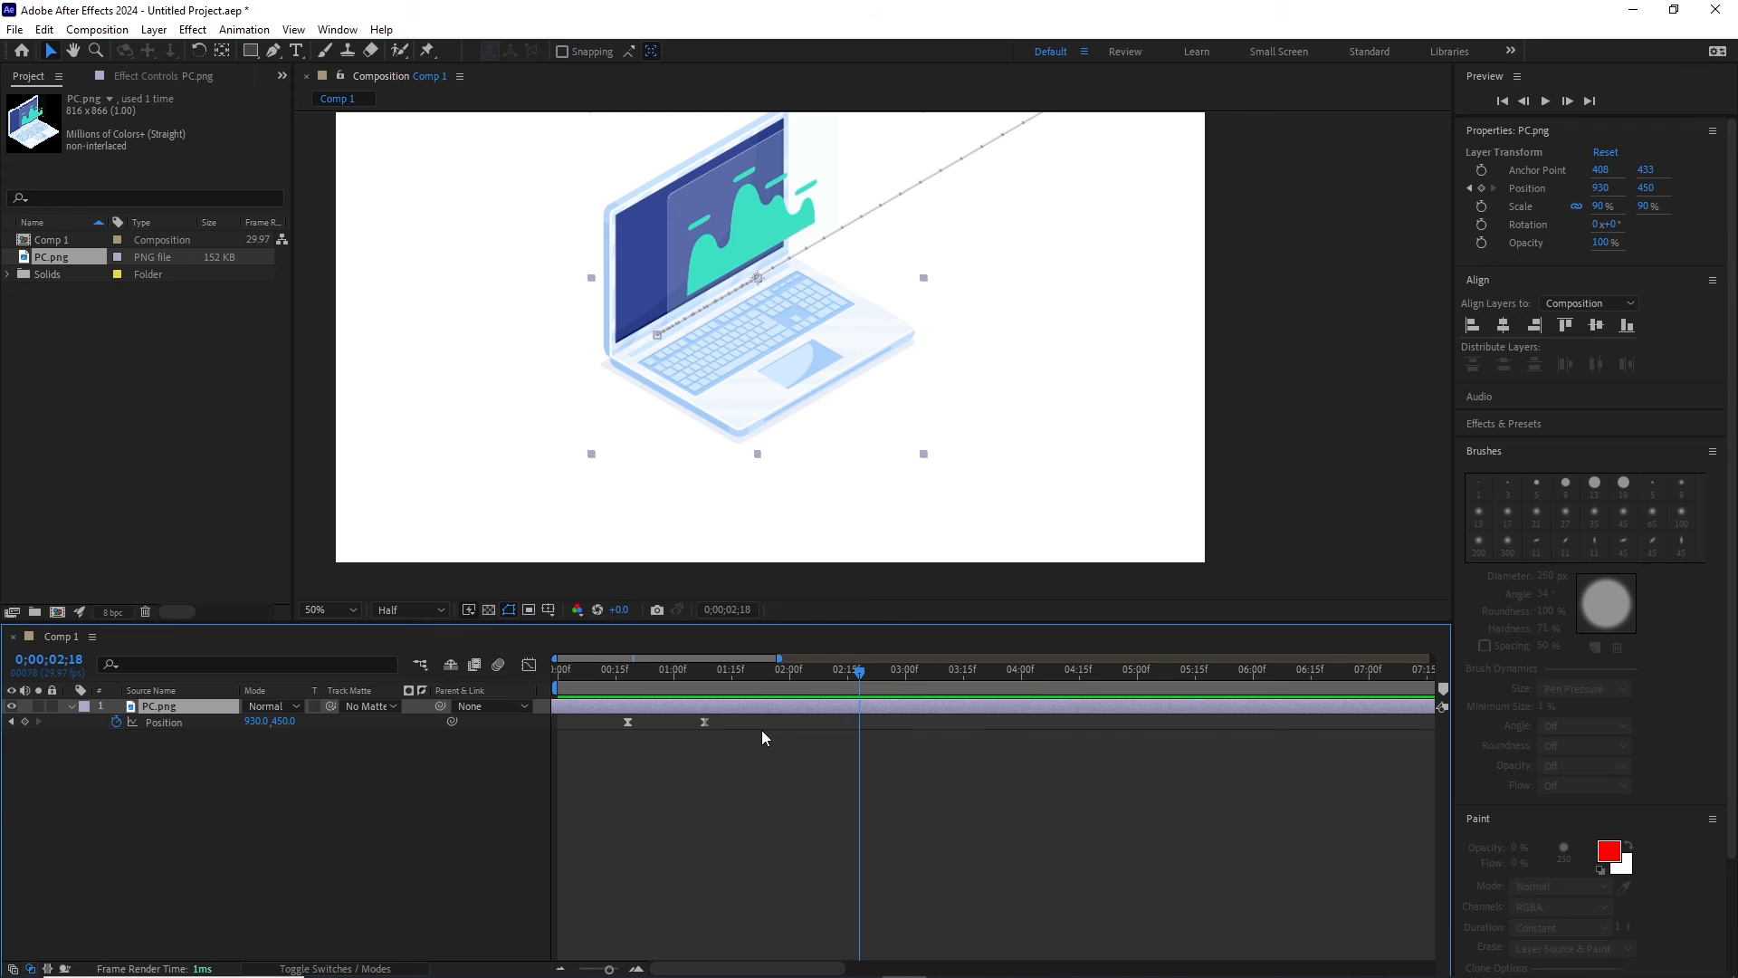
key(ctrl+z)
drag(873, 726, 755, 721)
click(806, 721)
click(771, 729)
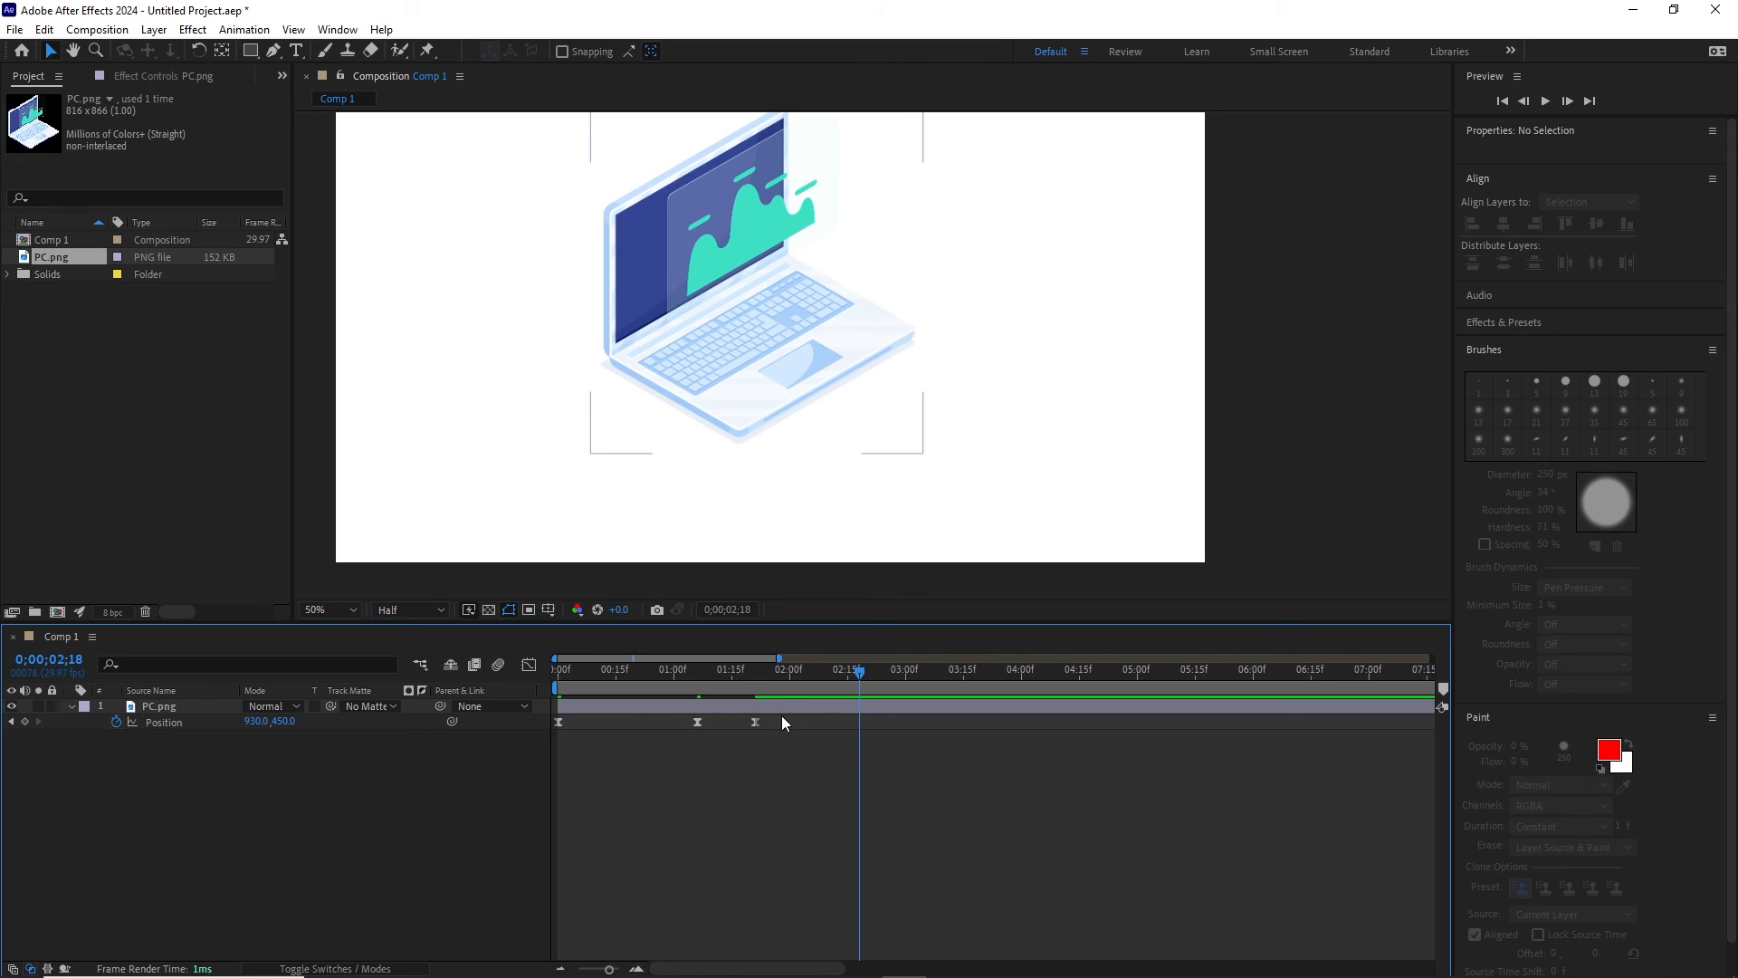
Step: Try the value graph for the laptop's three Position keyframes in the Graph Editor, and close the editor
drag(782, 721, 551, 731)
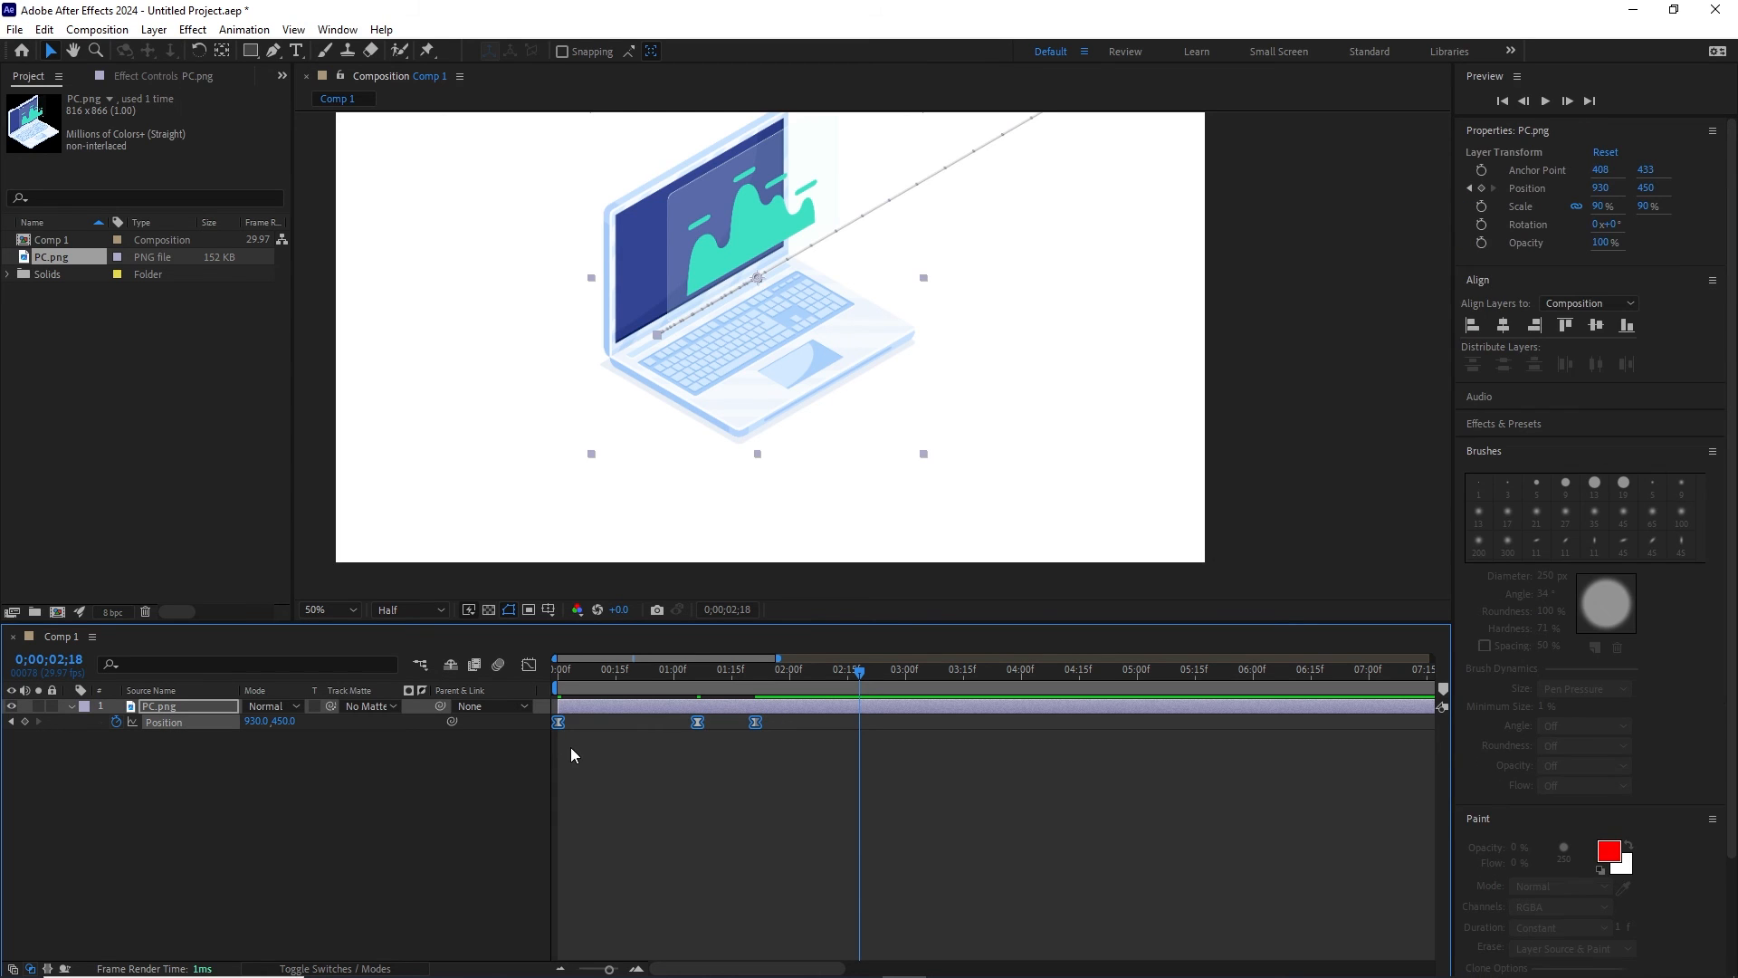
click(528, 664)
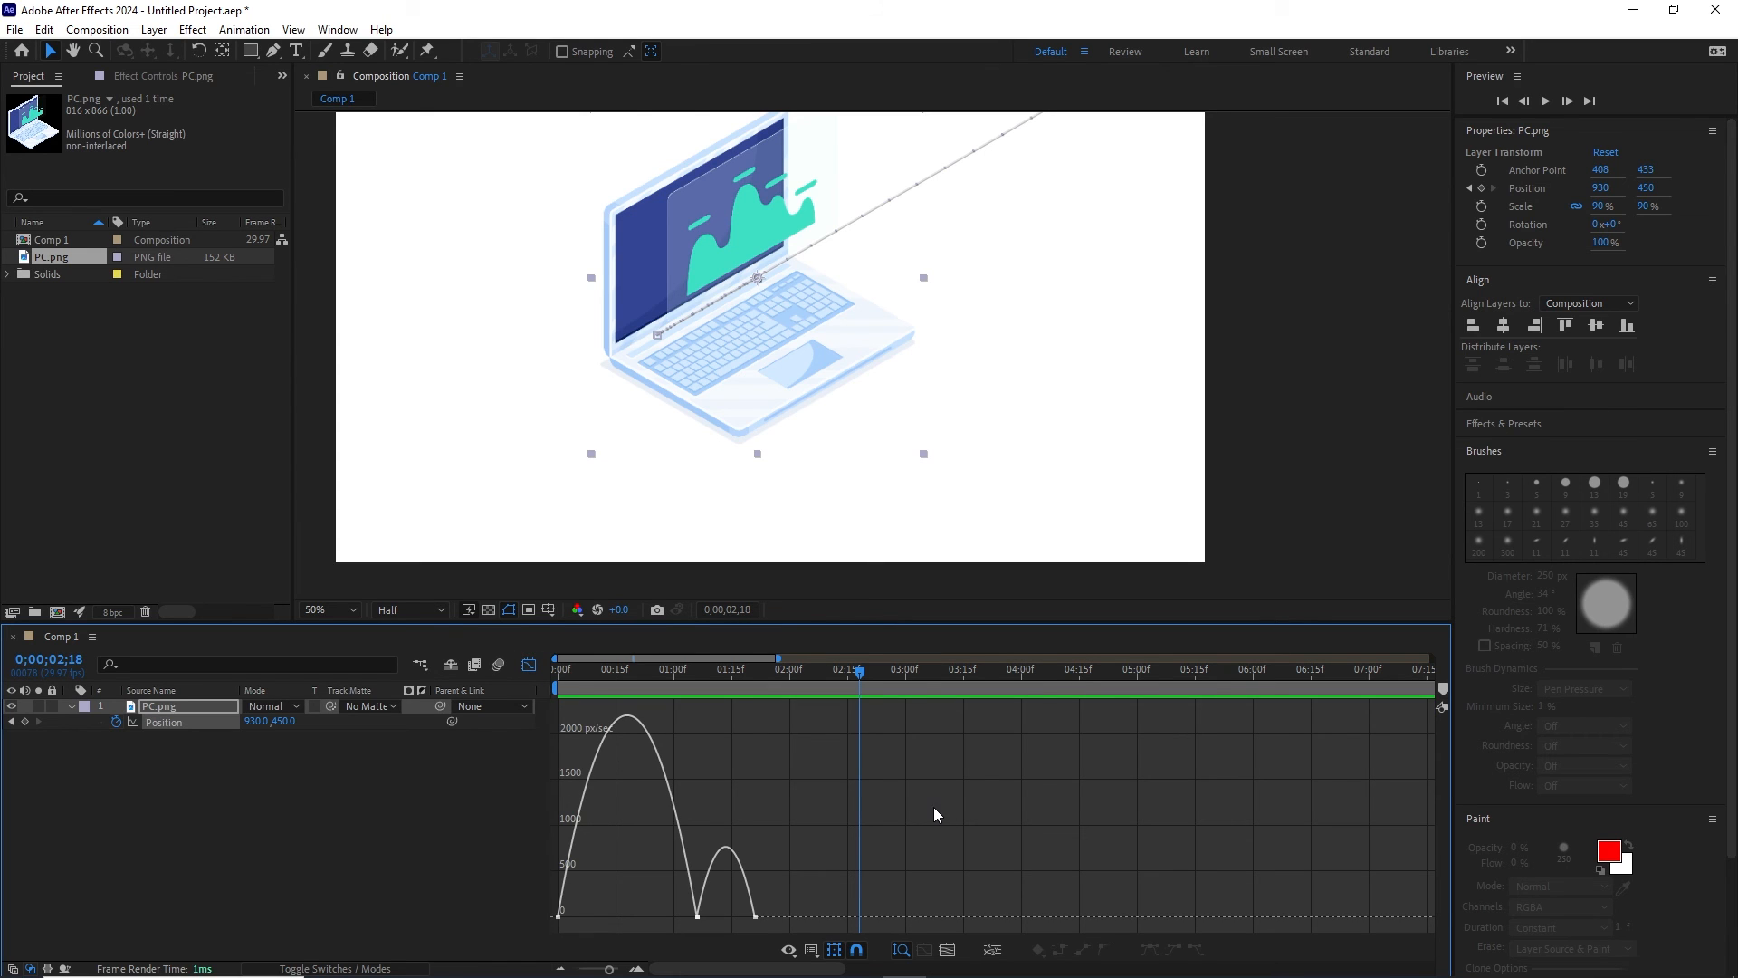
right_click(755, 801)
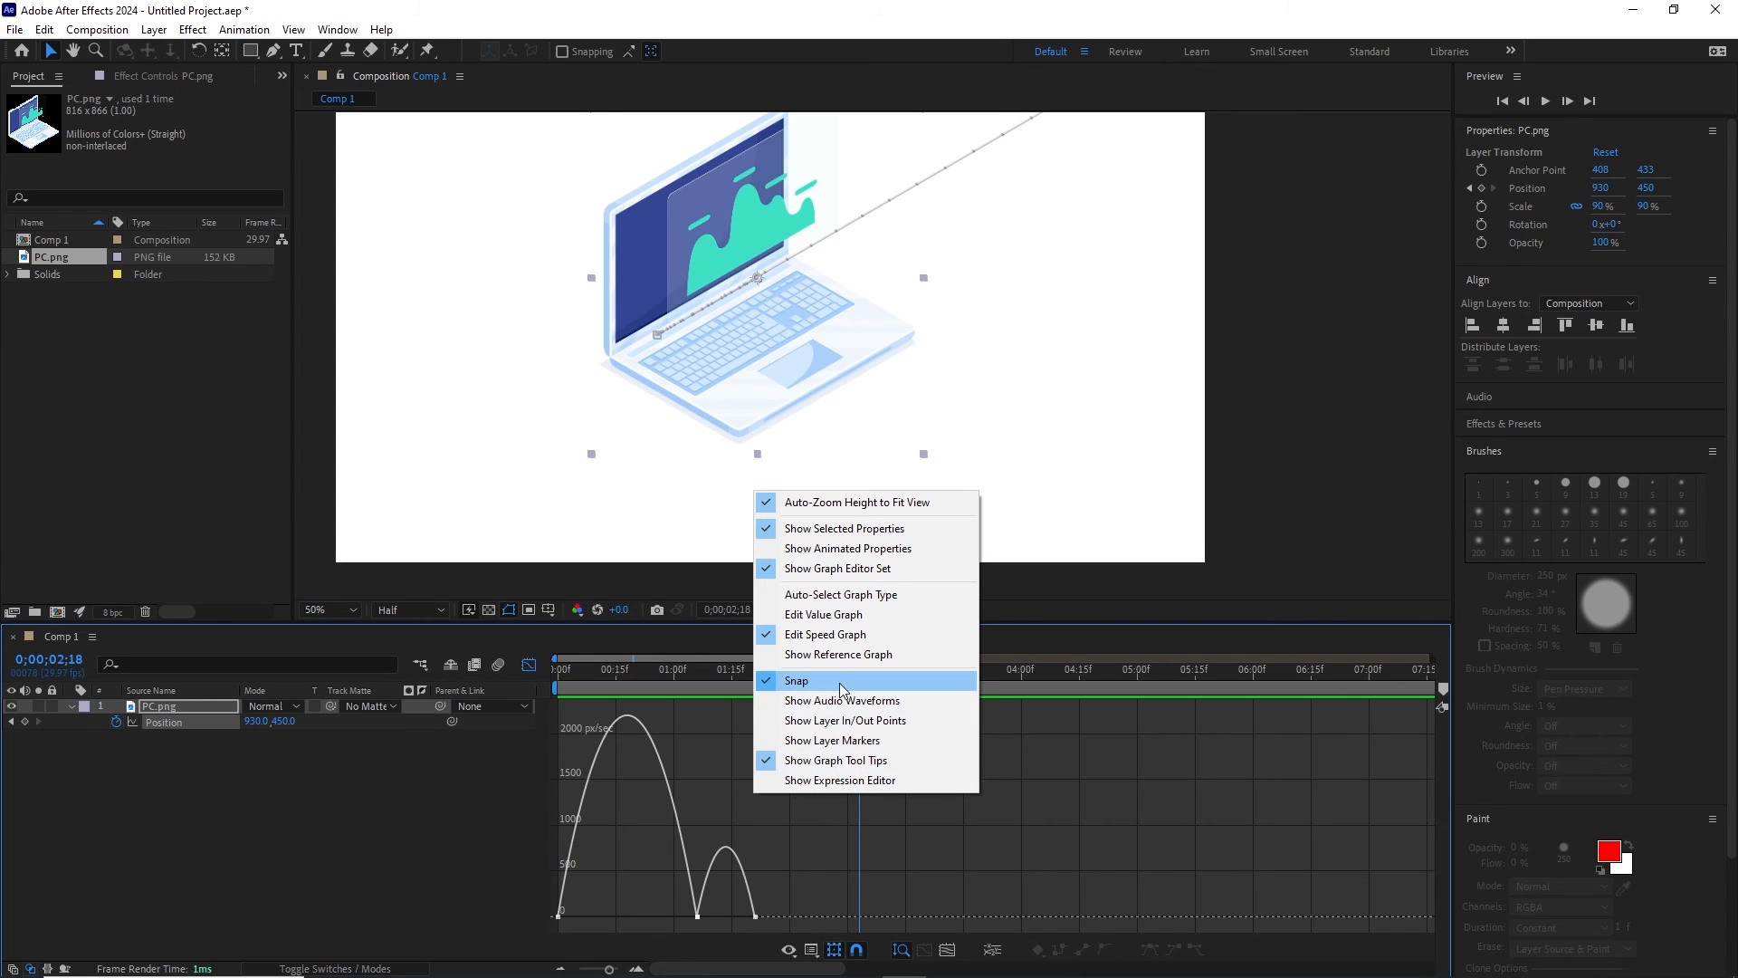
click(820, 616)
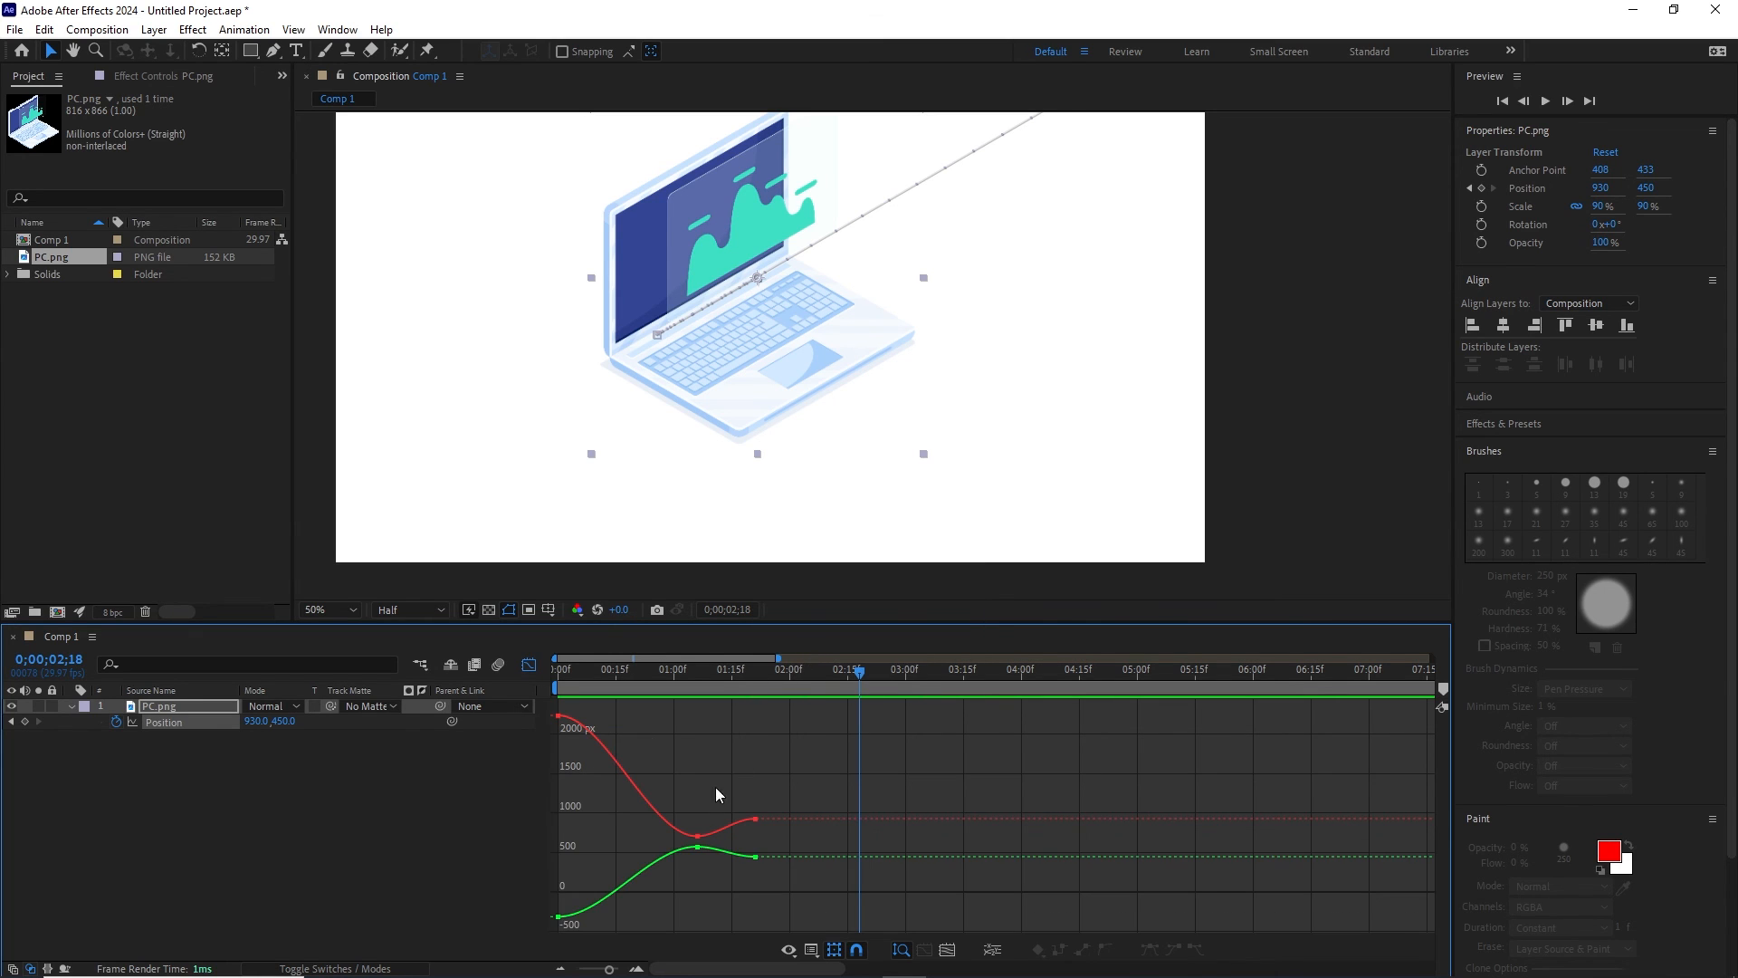
drag(545, 699, 605, 762)
drag(581, 881, 547, 948)
right_click(161, 727)
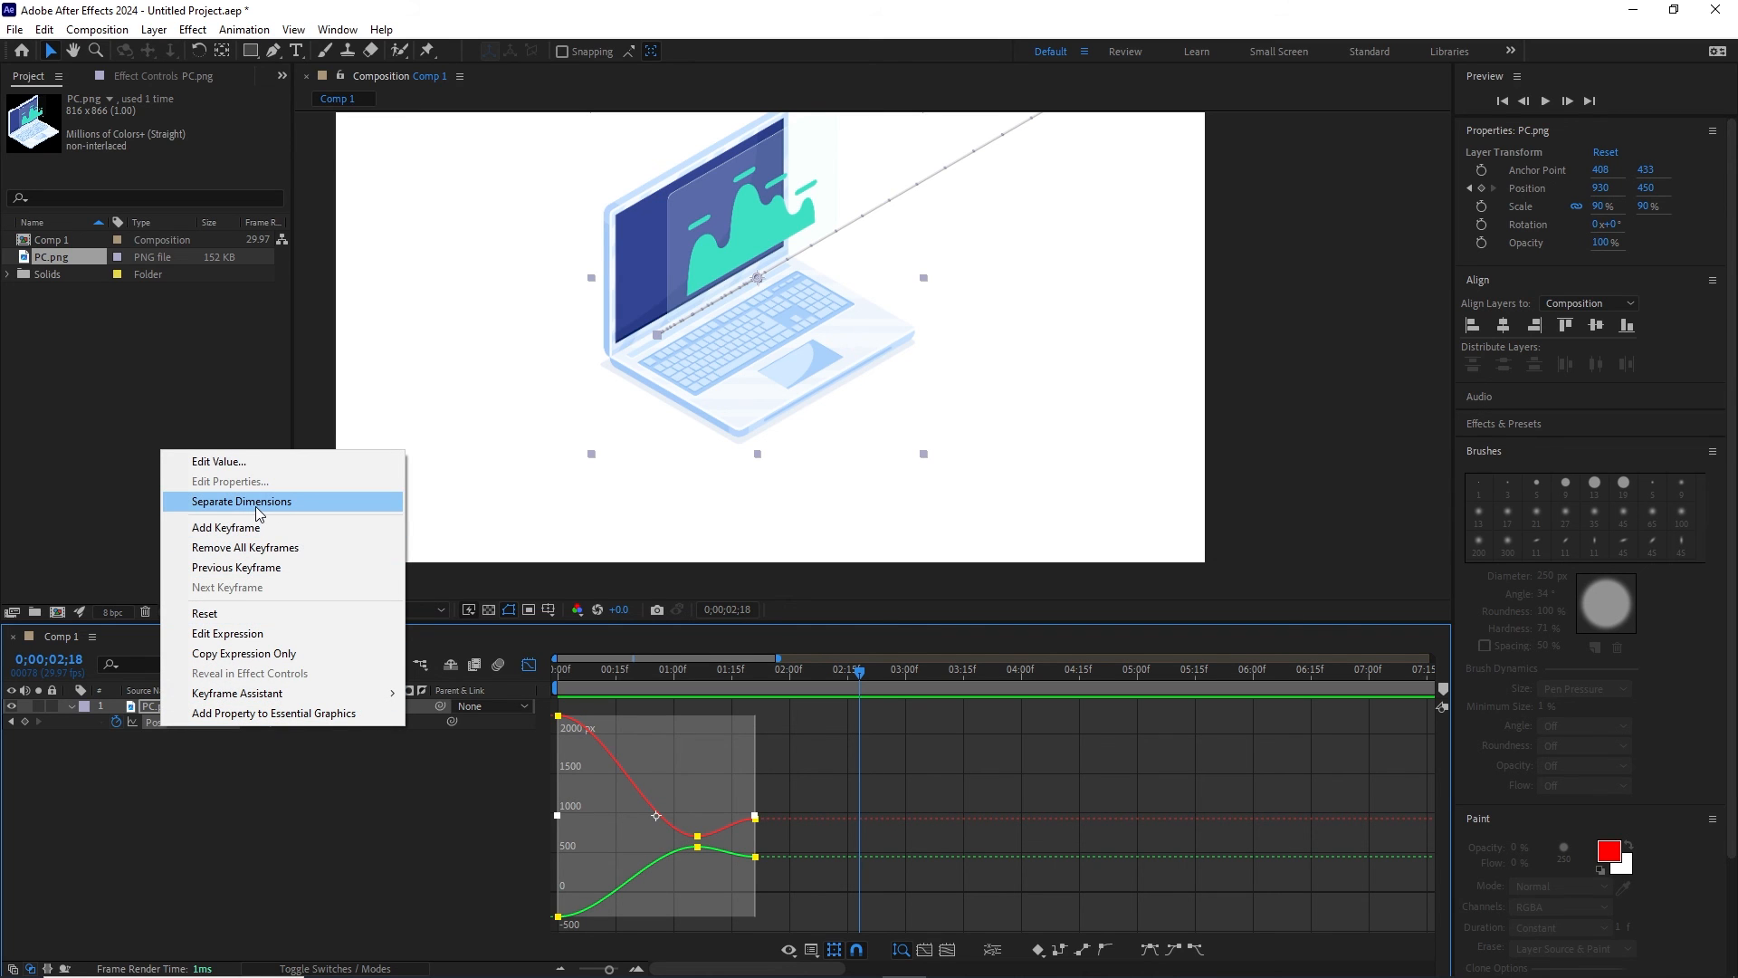
click(246, 800)
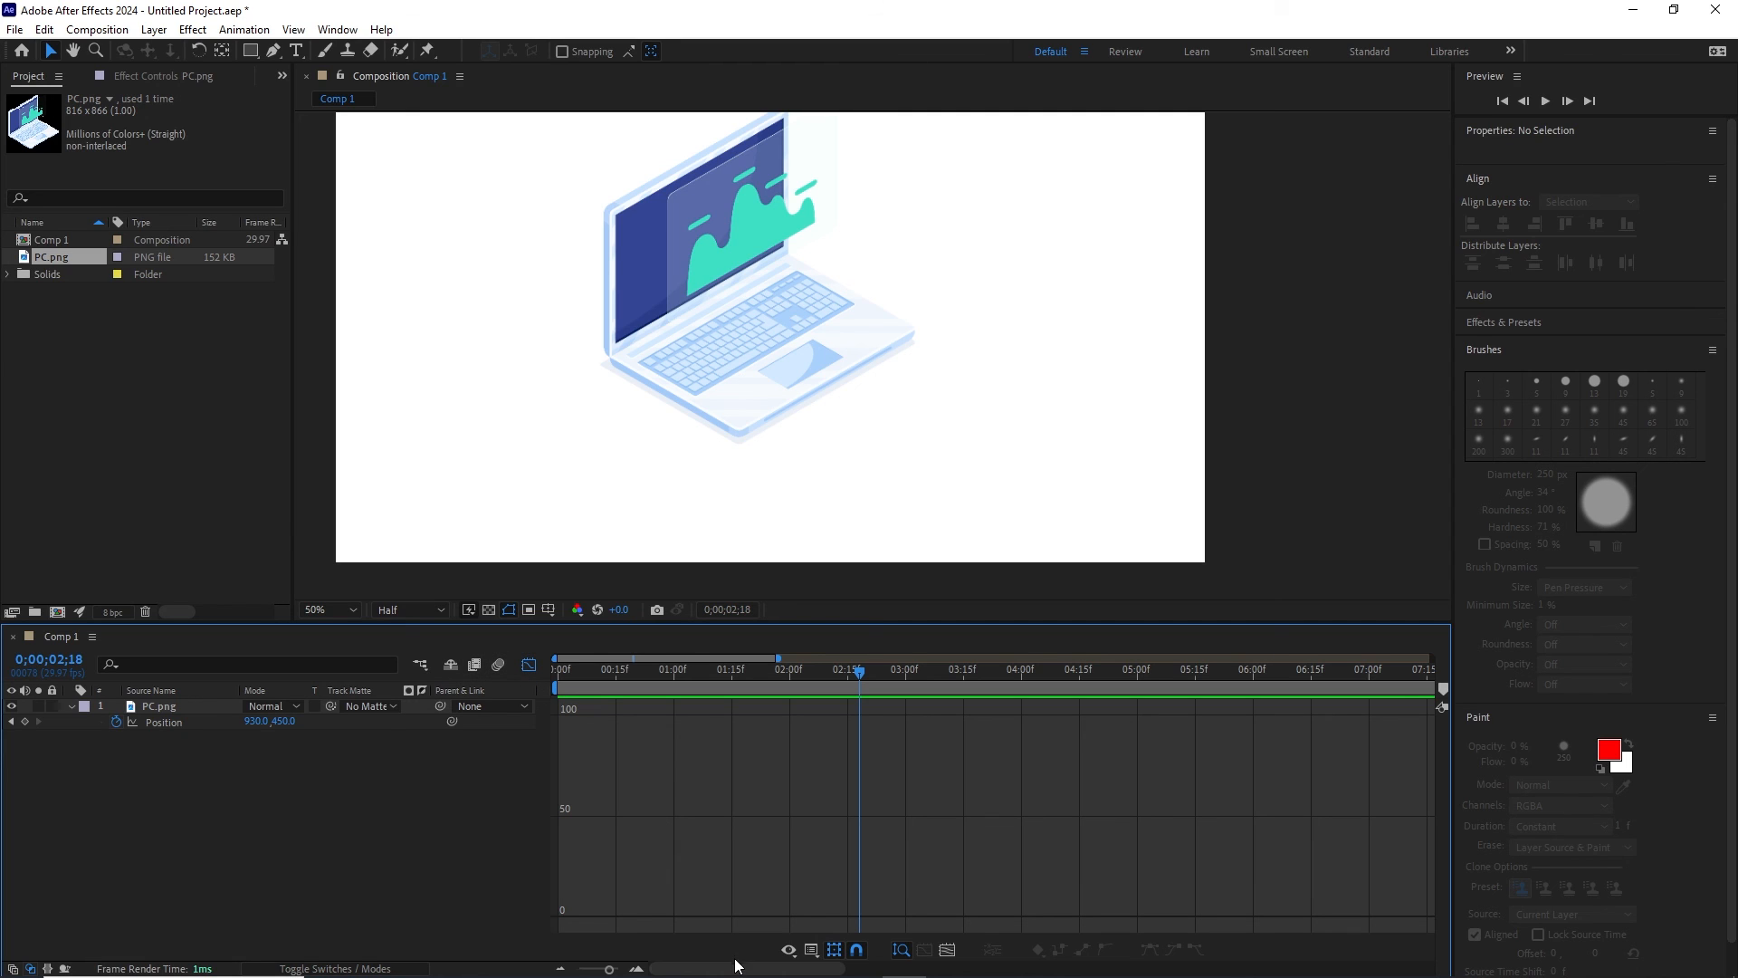
click(528, 664)
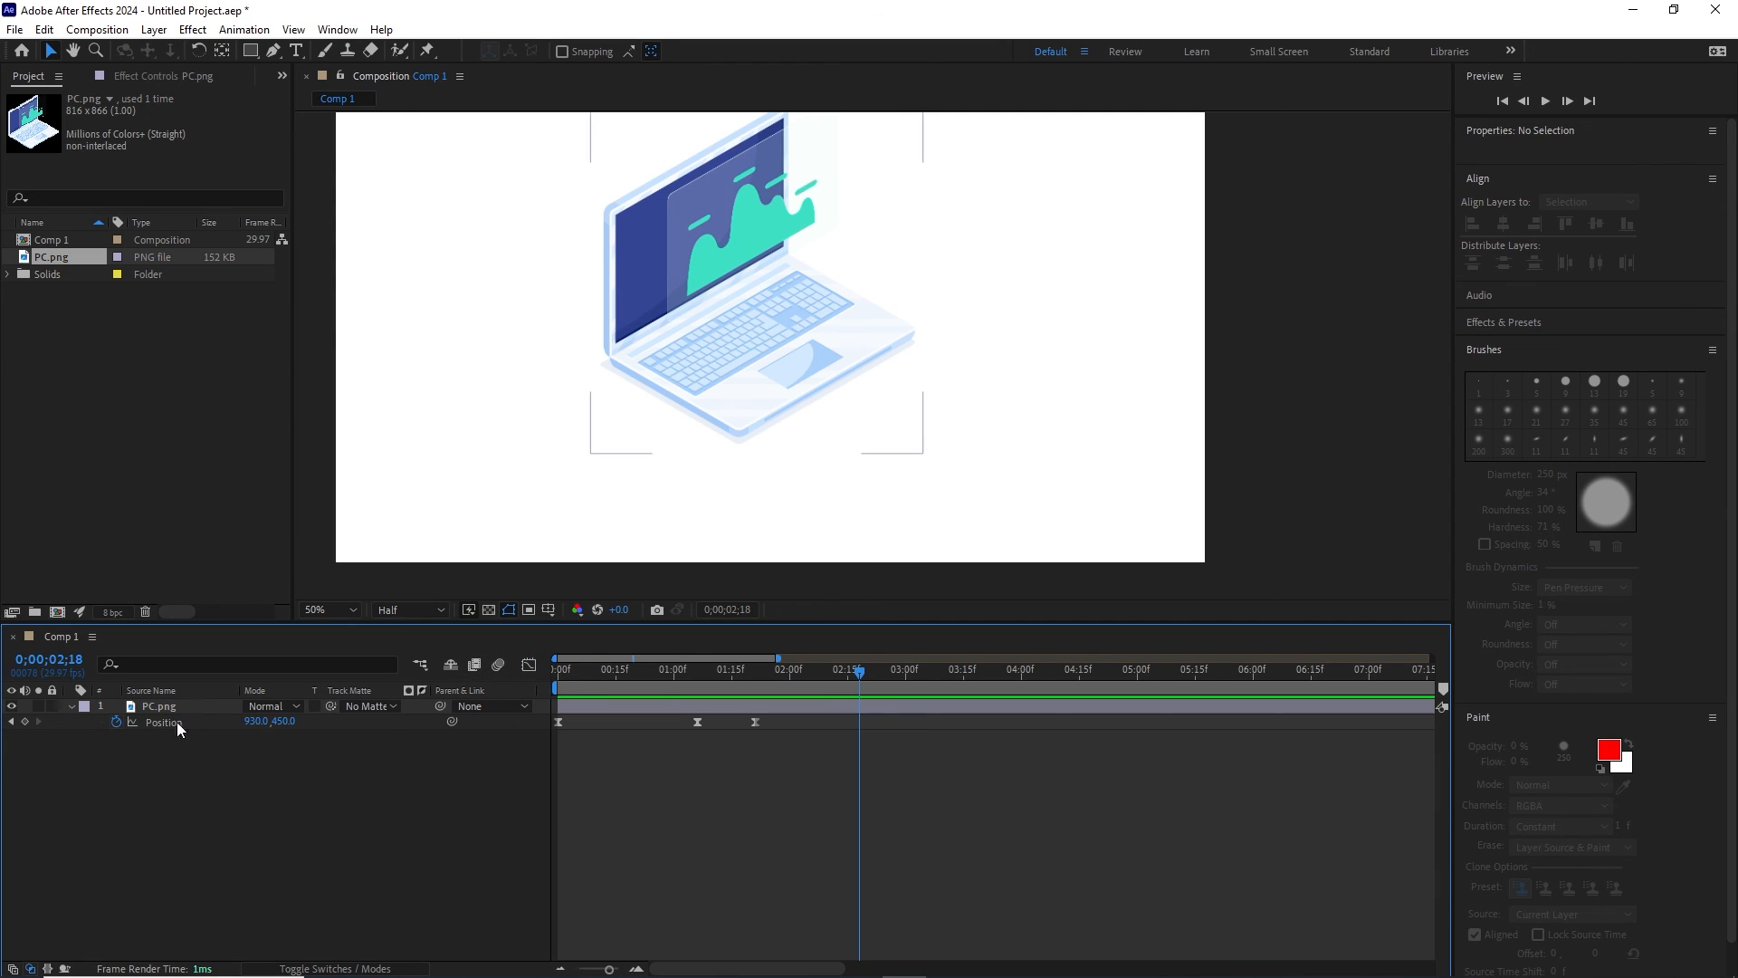
Step: Open the three PC.png Position keyframes in the Graph Editor as a speed graph
drag(785, 714, 487, 739)
click(528, 664)
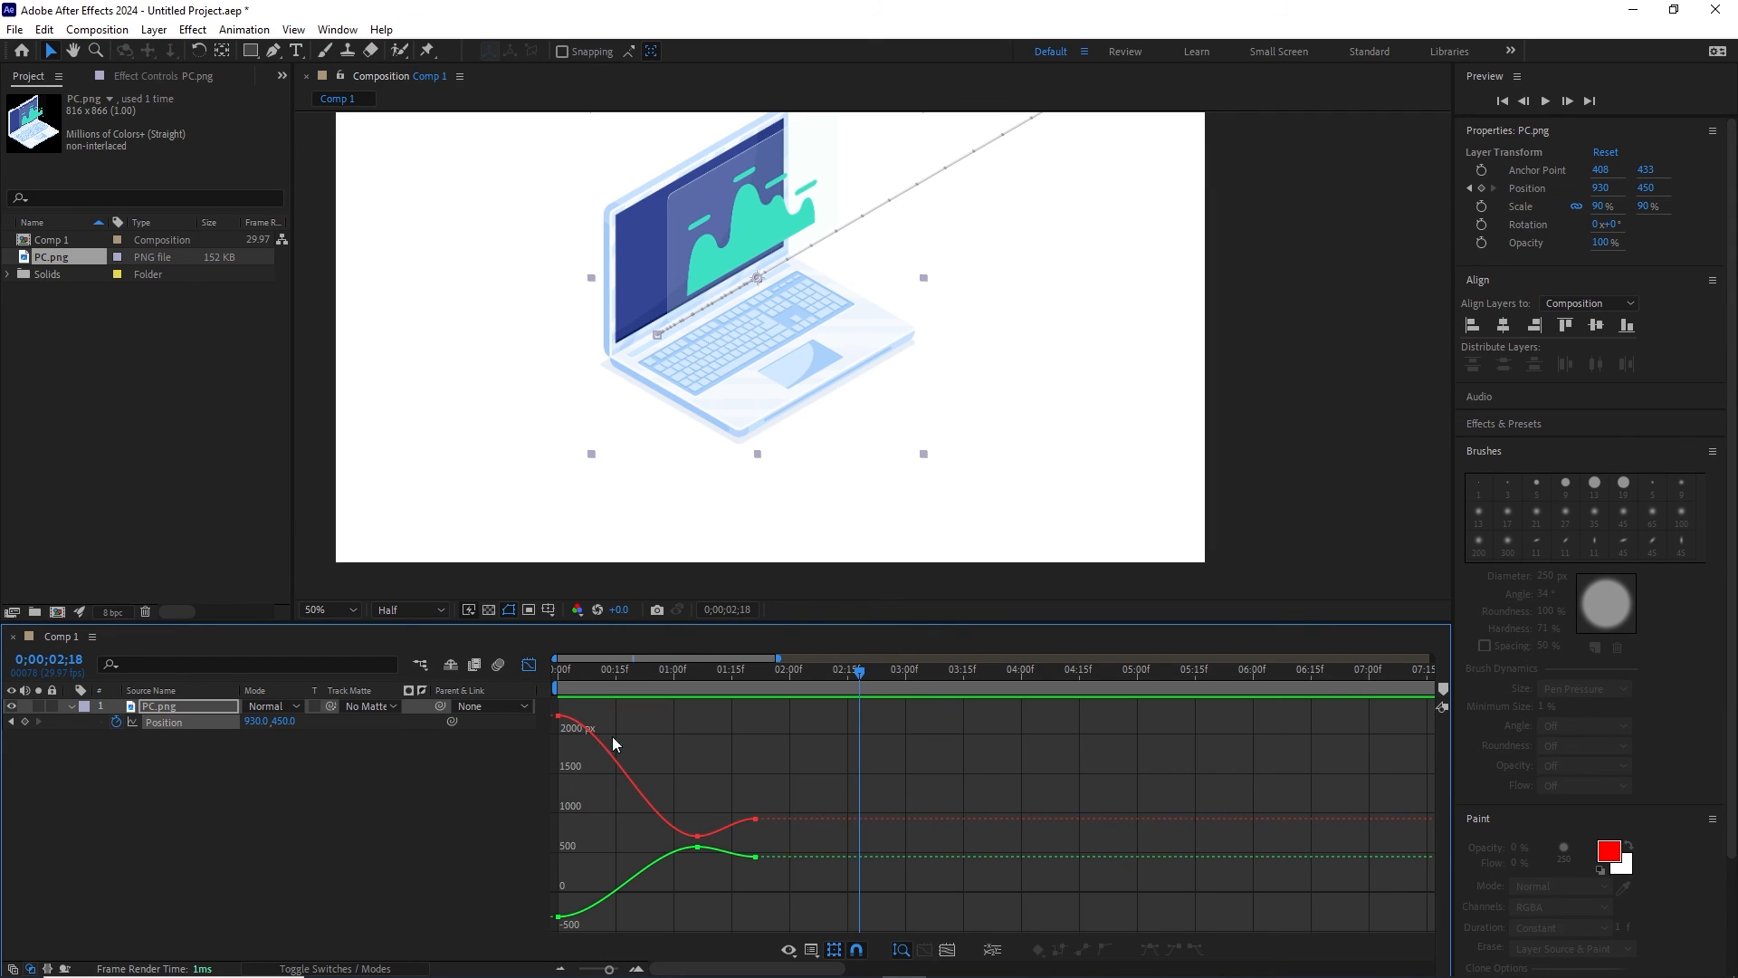
right_click(697, 757)
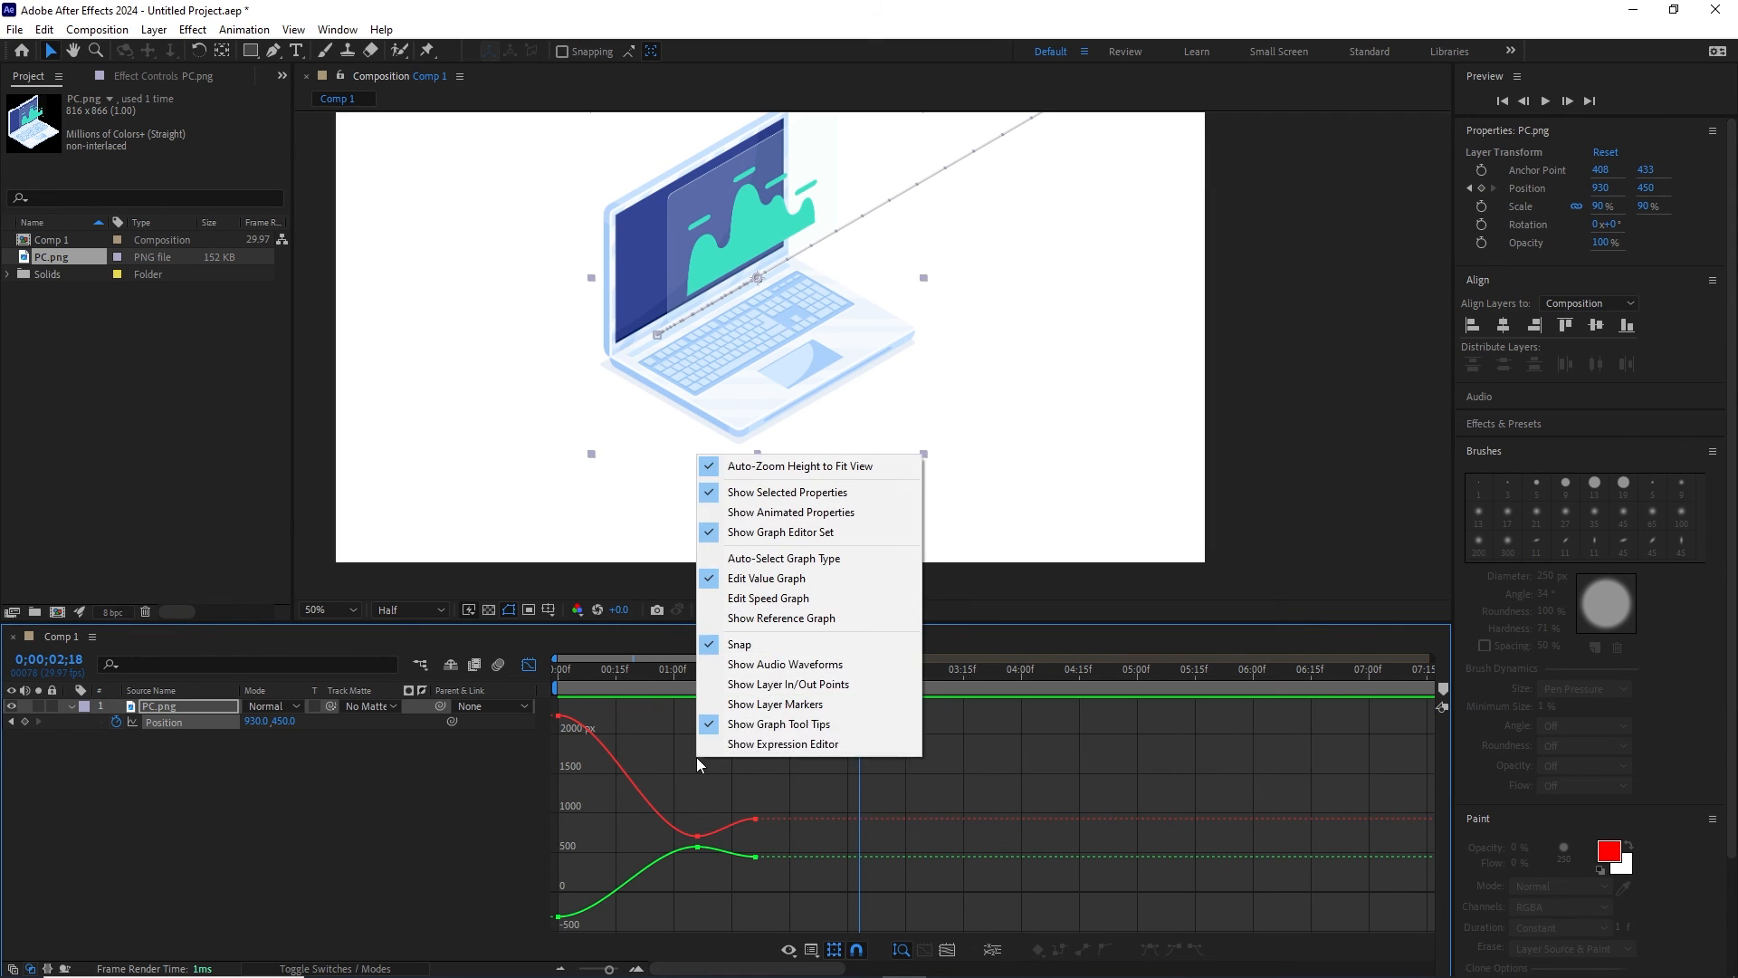
click(759, 599)
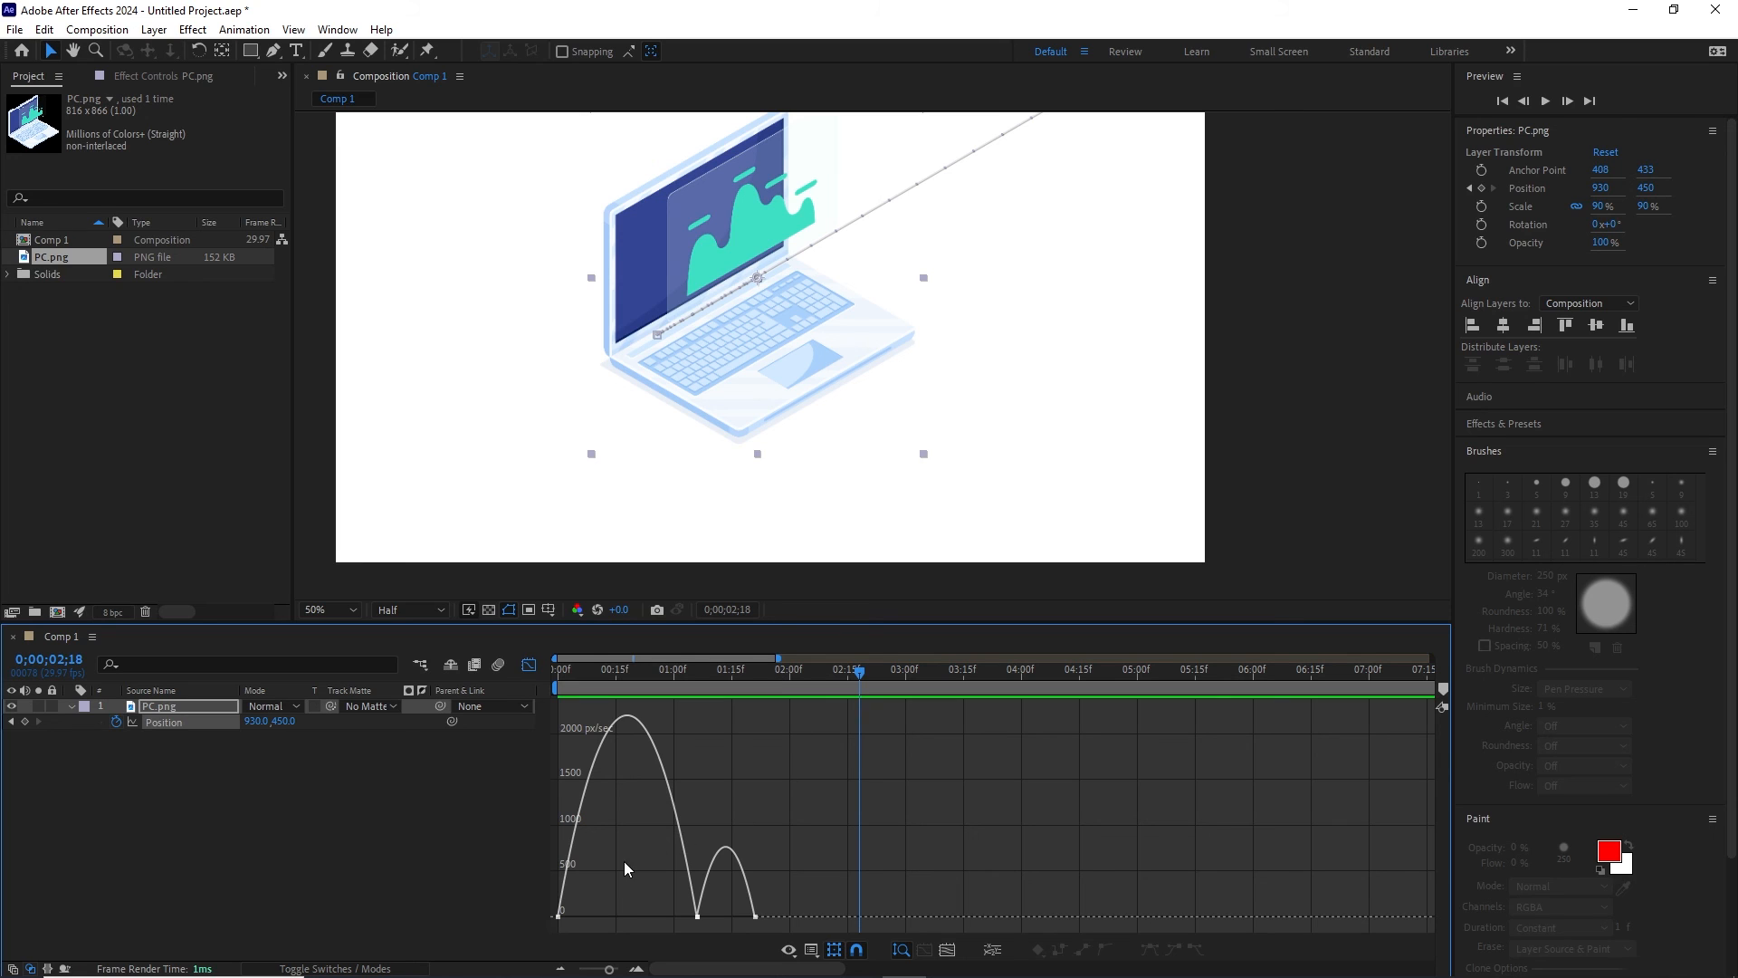
Step: Extend the first Position keyframe's outgoing speed handle so the slide-in starts more gradually and peaks later
click(636, 968)
drag(717, 969, 662, 971)
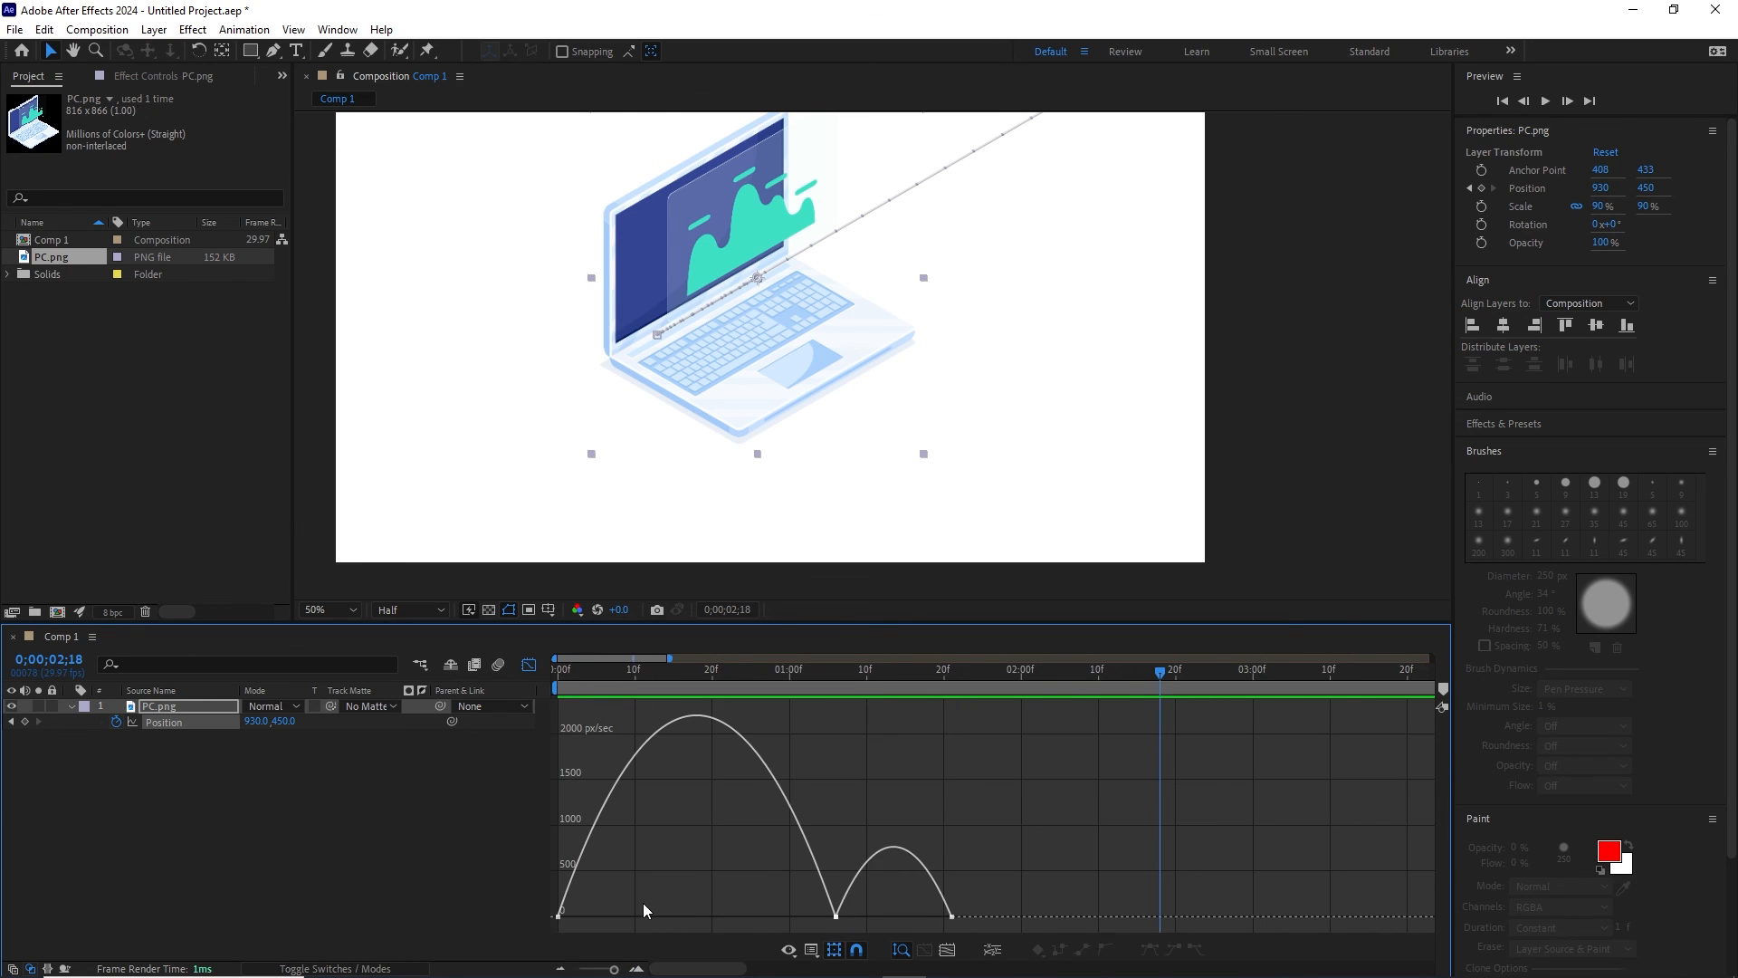
drag(620, 878, 634, 917)
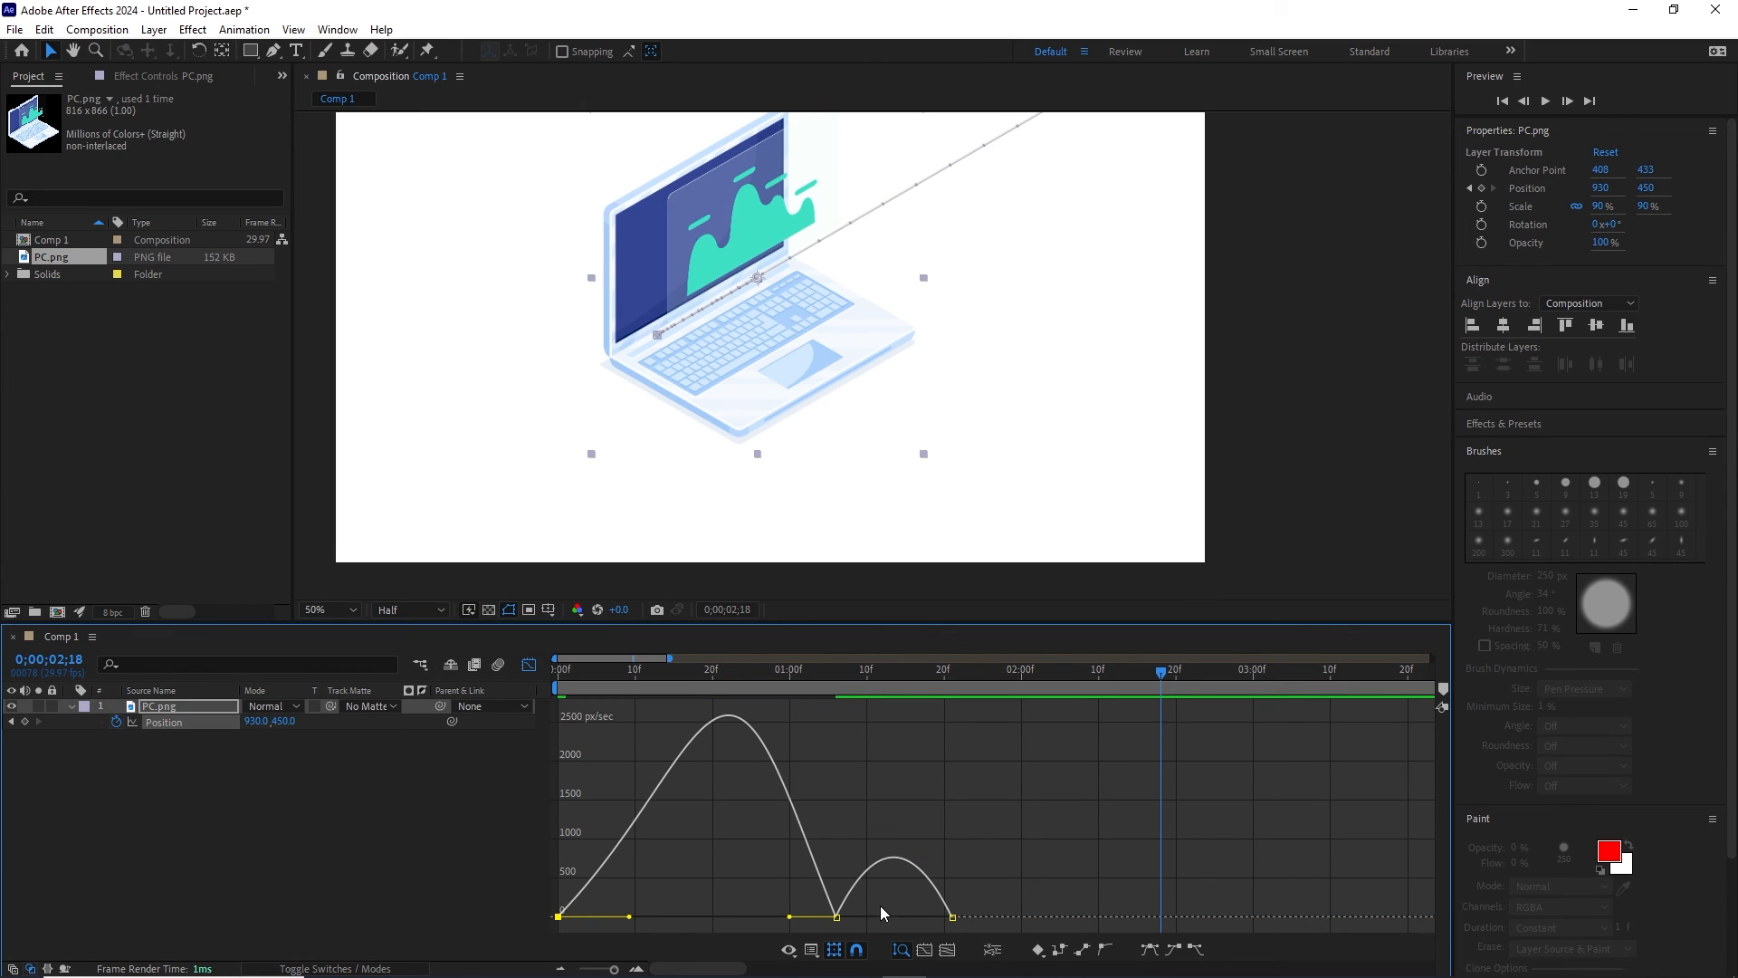
Step: Extend the facing speed handles of the second and third Position keyframes to sharpen the rebound, and return to the keyframe timeline
drag(880, 893, 700, 969)
click(638, 969)
mouse_move(769, 884)
mouse_down()
mouse_move(688, 948)
mouse_move(763, 916)
mouse_up()
drag(991, 884, 883, 917)
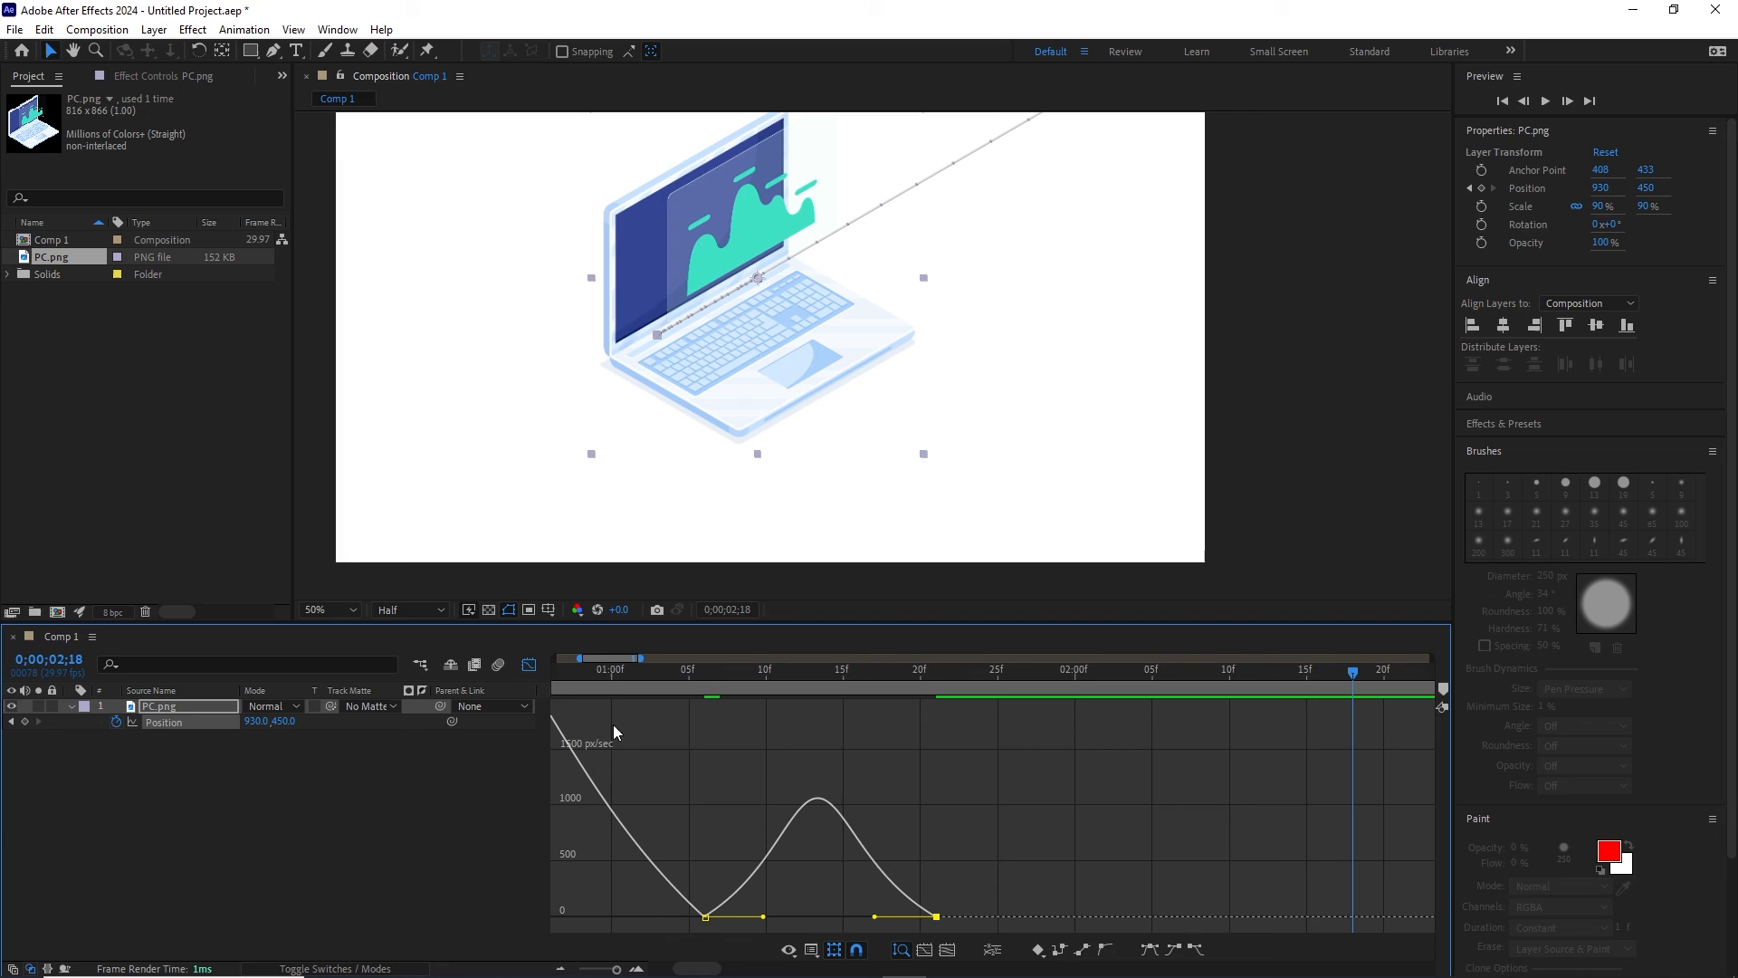
click(529, 664)
drag(617, 969, 579, 968)
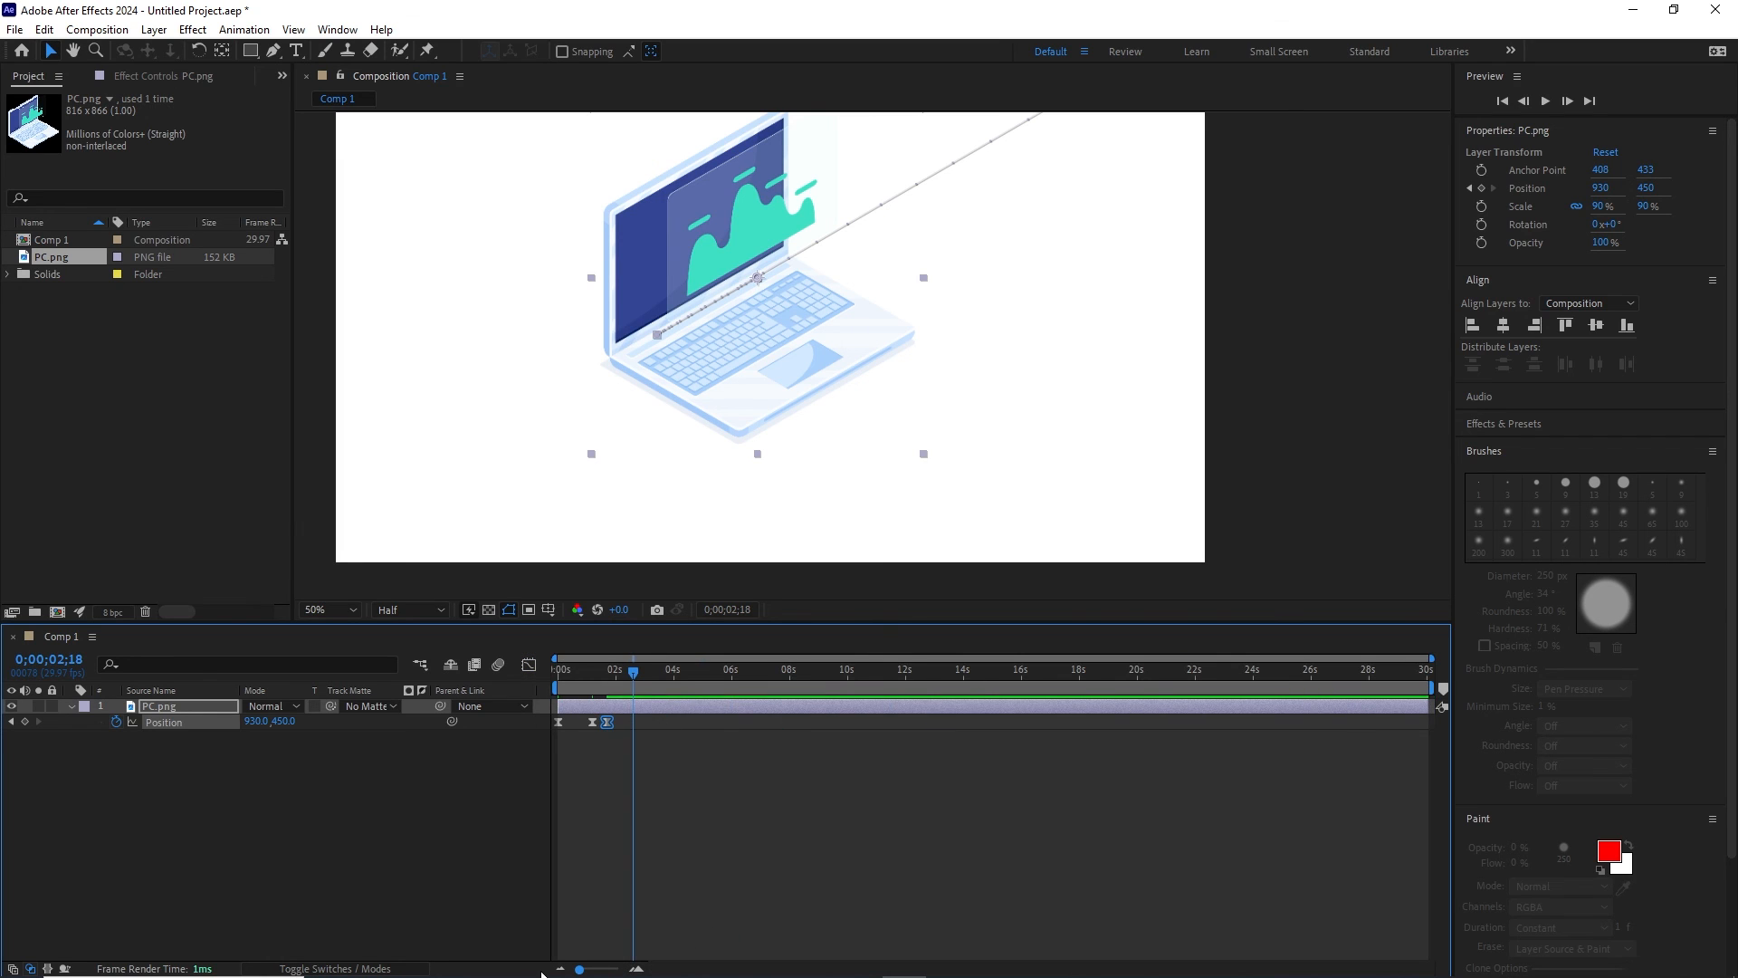
Step: Fit the composition in the viewer and preview the refined laptop animation from the start
drag(634, 669, 535, 680)
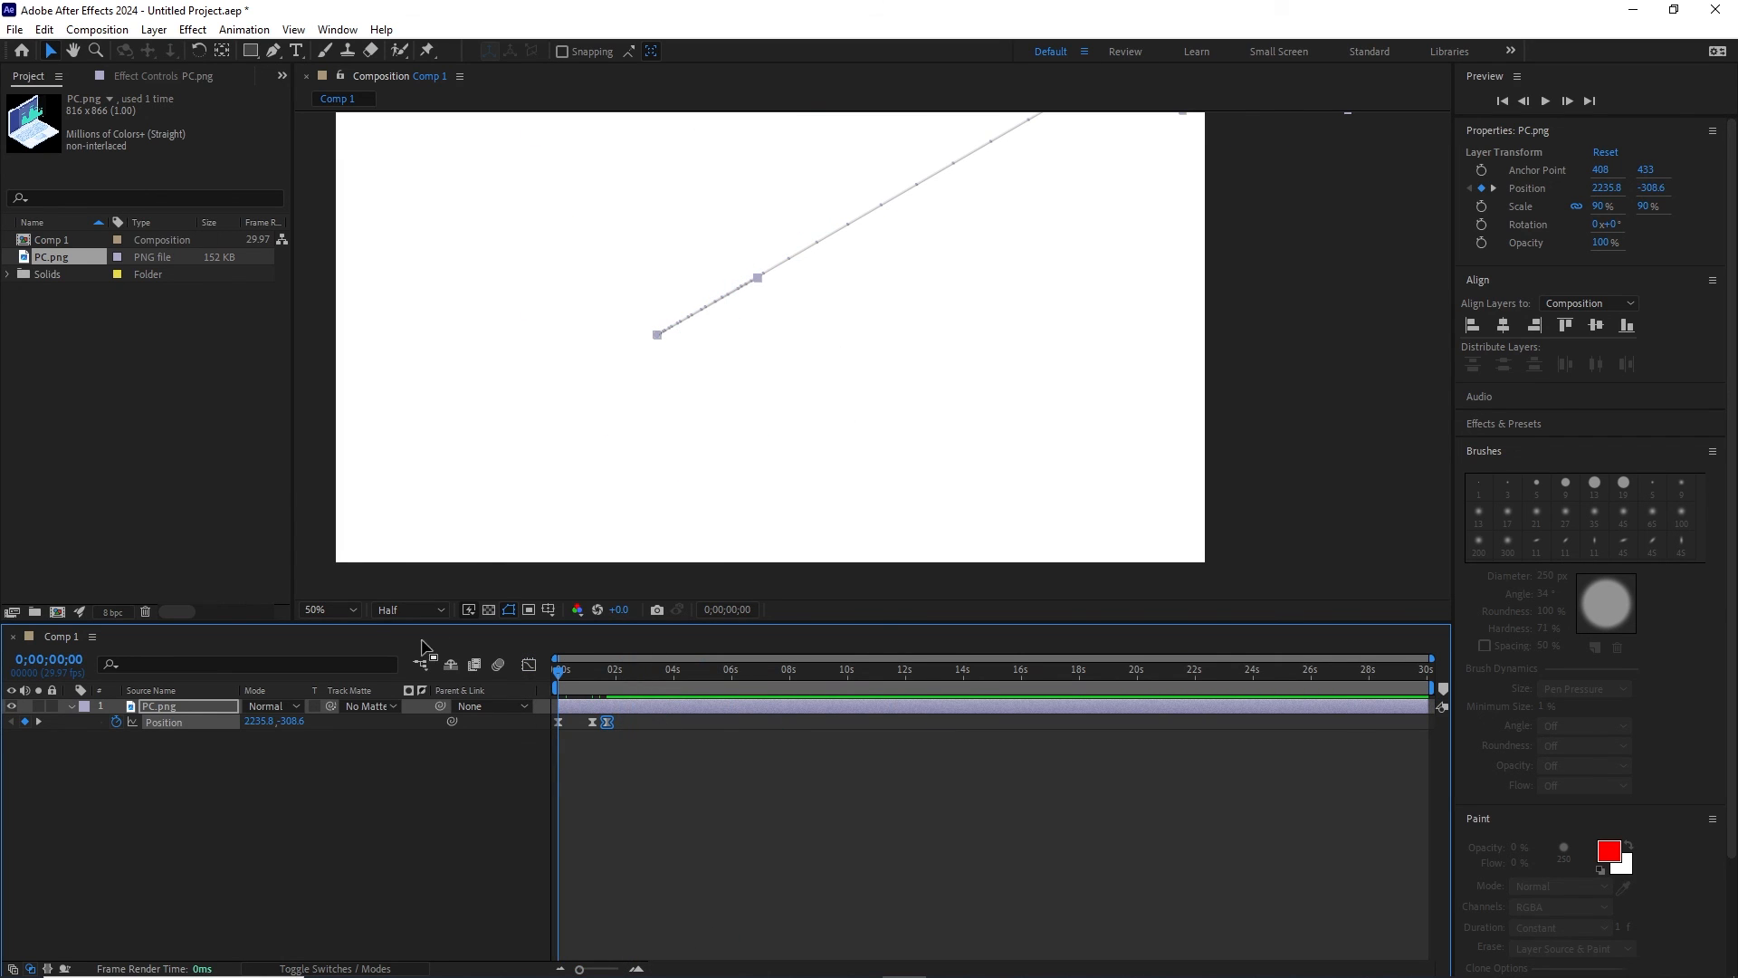
click(352, 610)
click(336, 628)
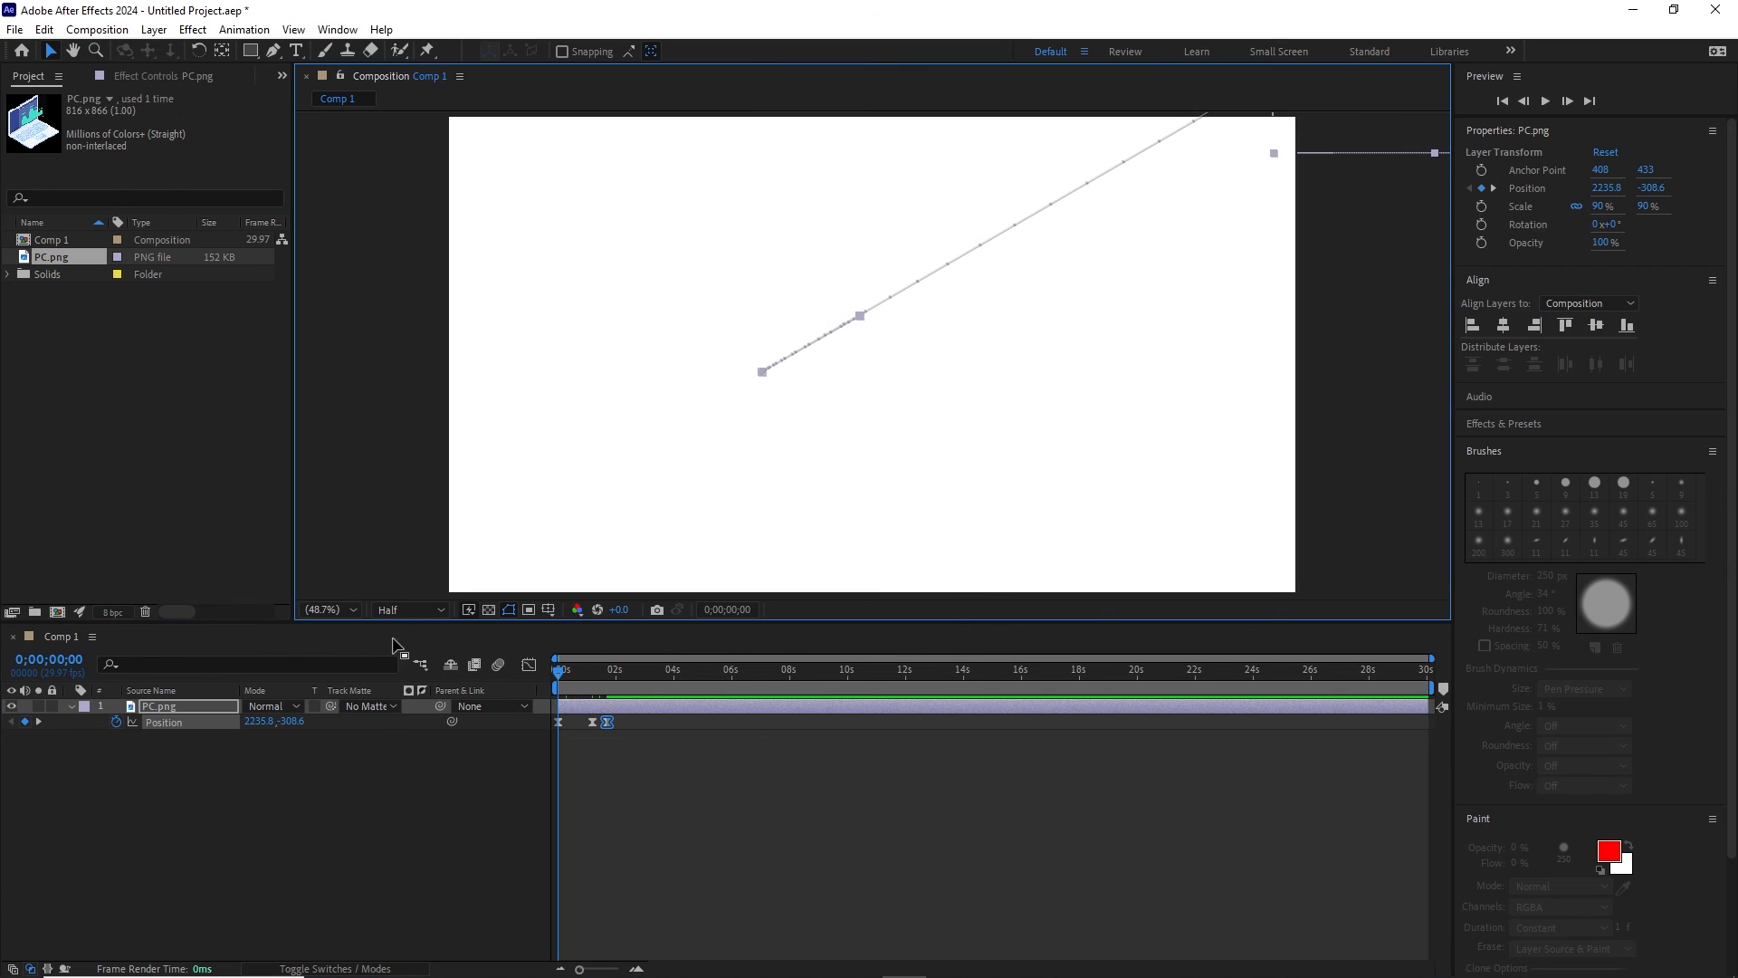
key(space)
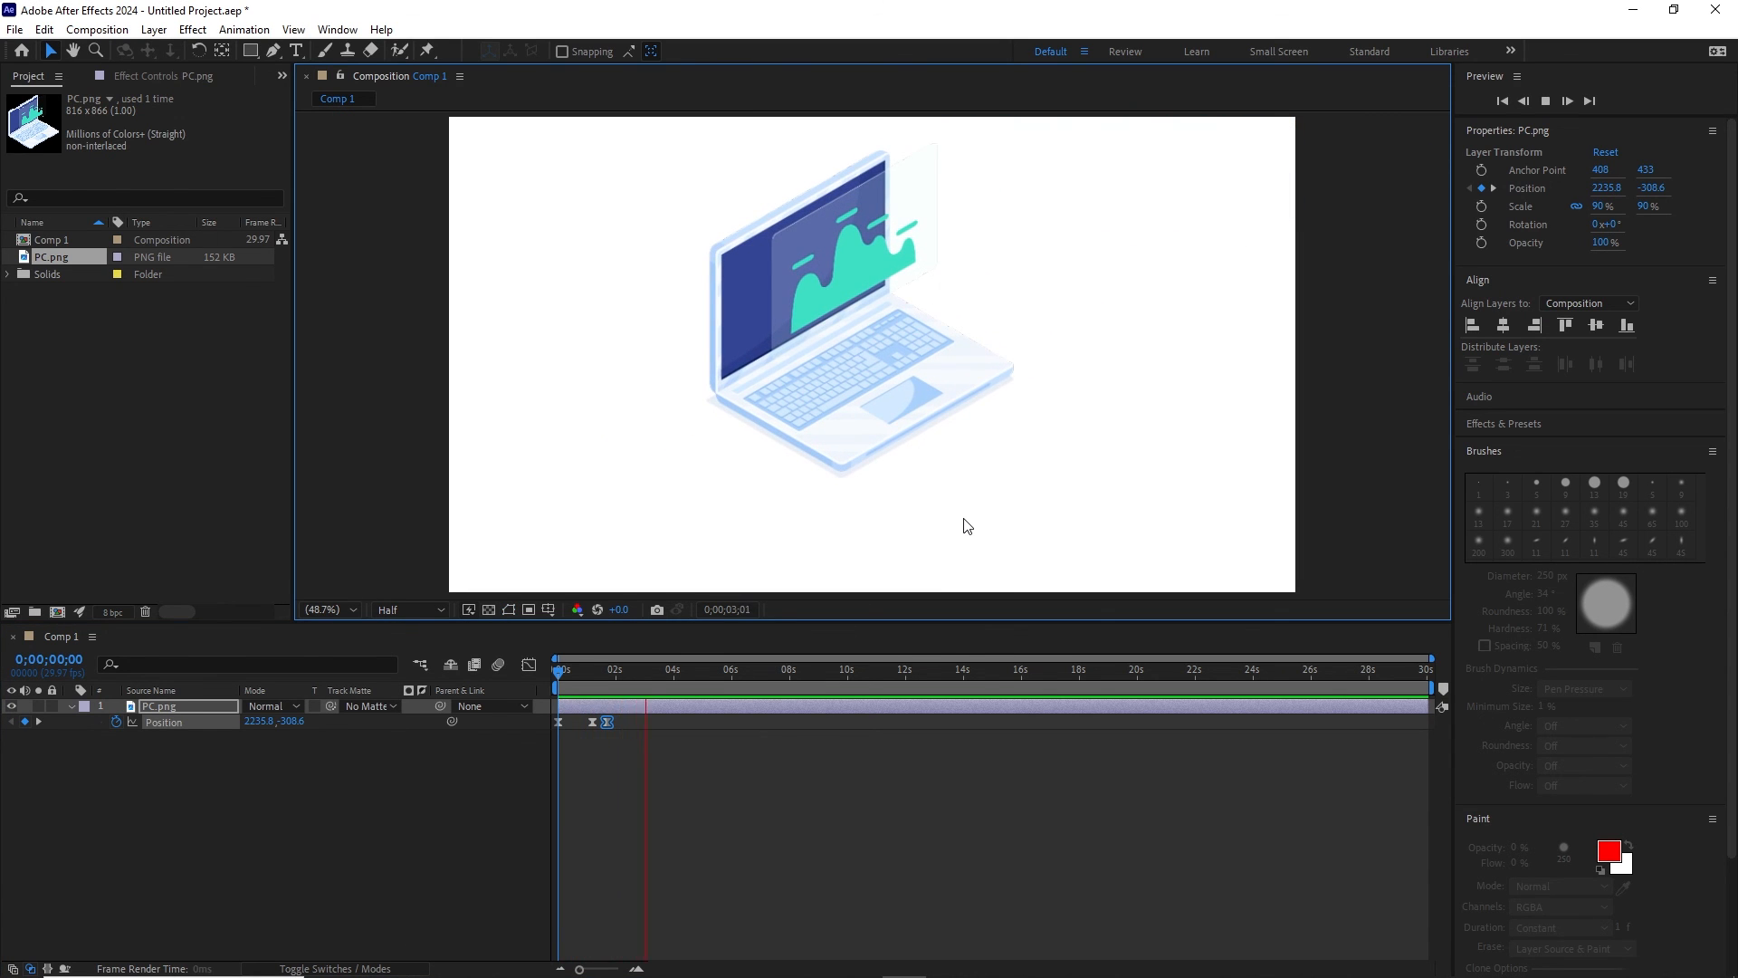
key(space)
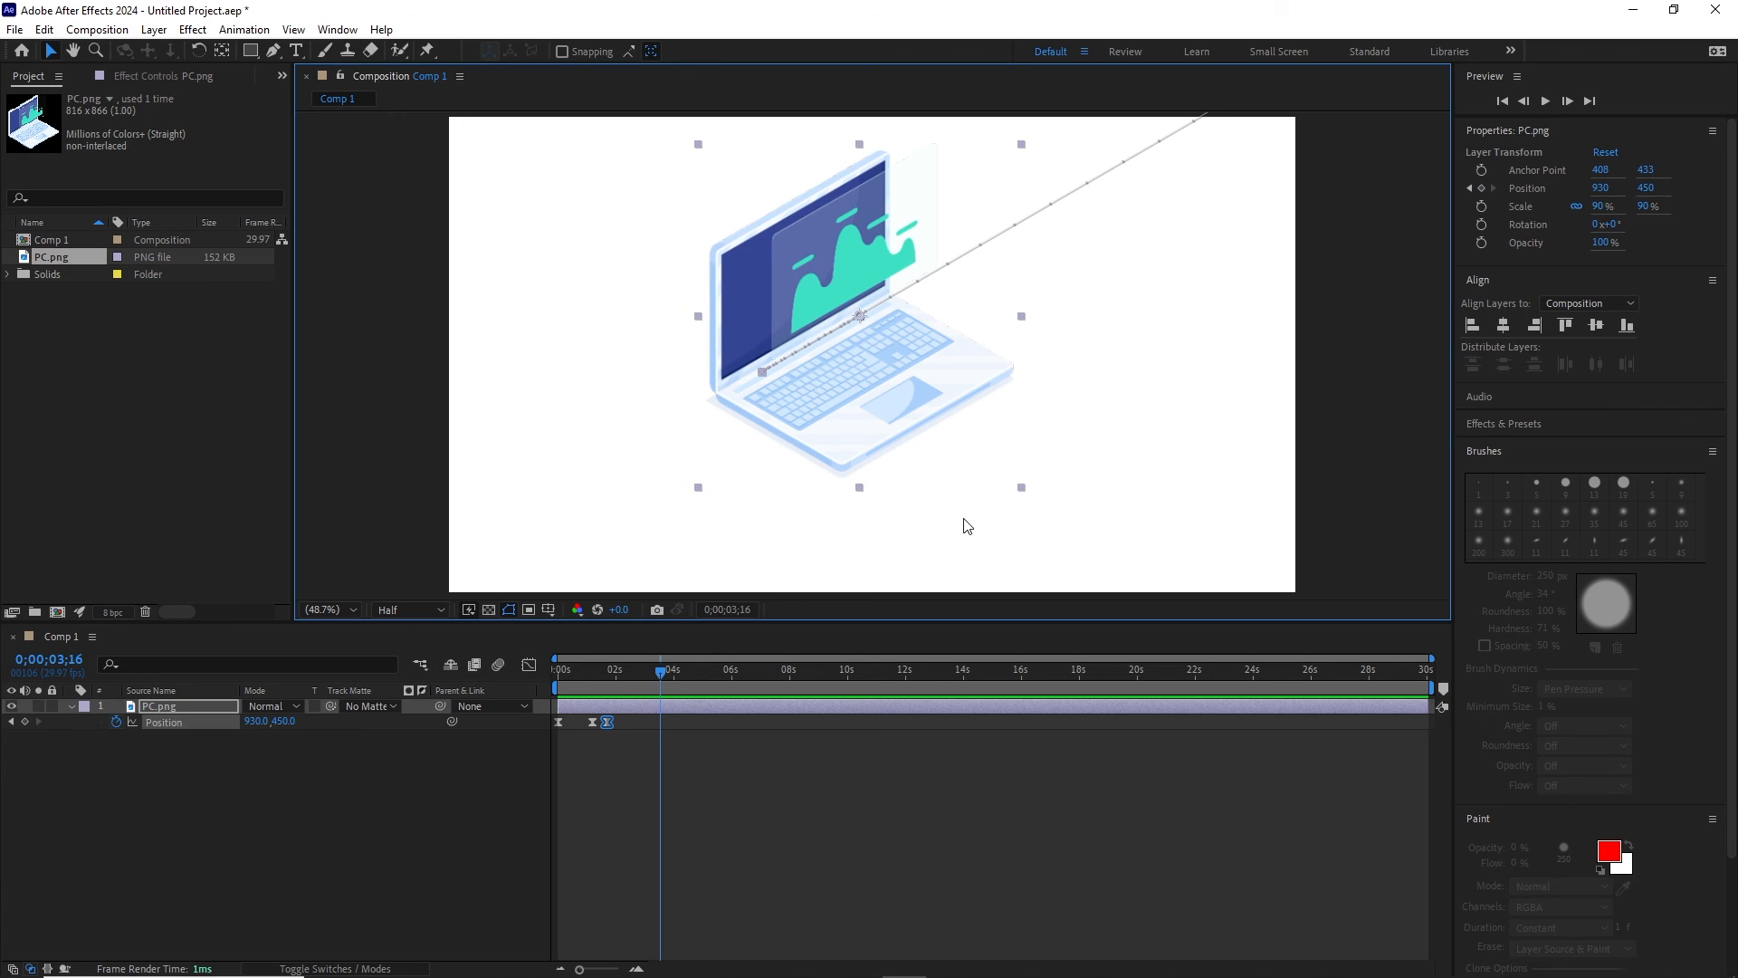